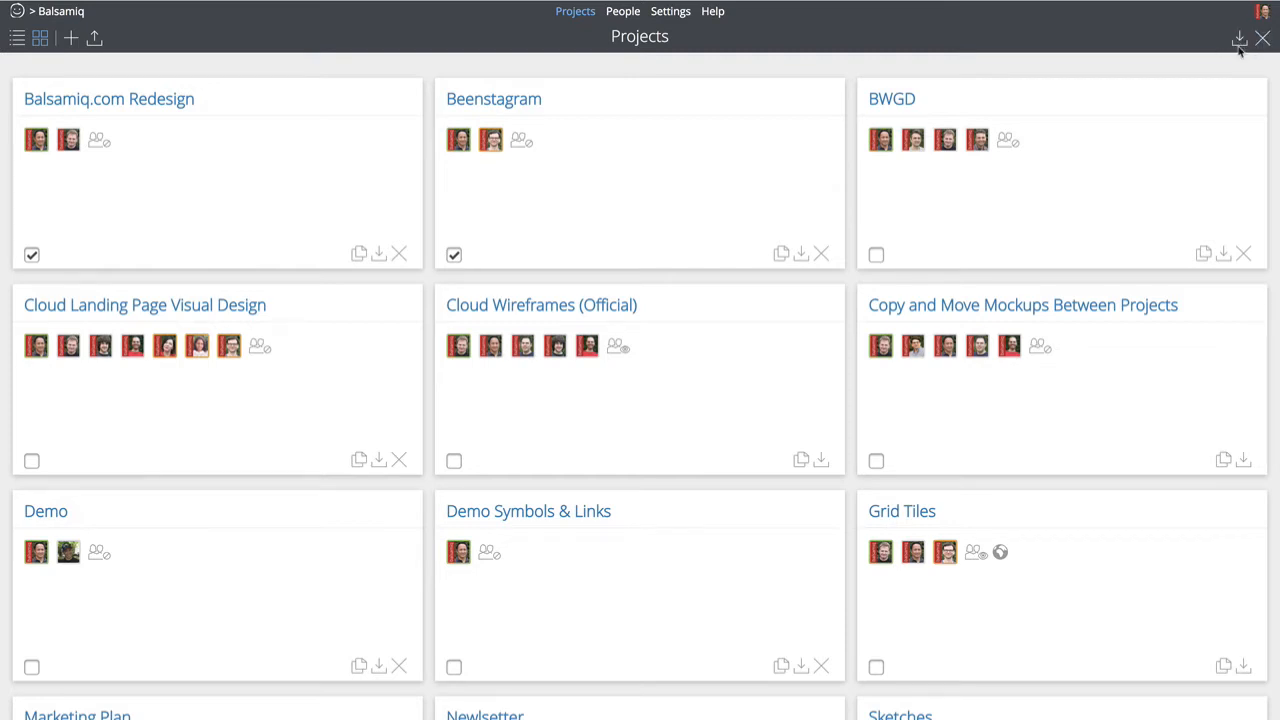
Deselect the Beenstagram and Balsamiq.com Redesign projects, and select the BWGD project
click(453, 255)
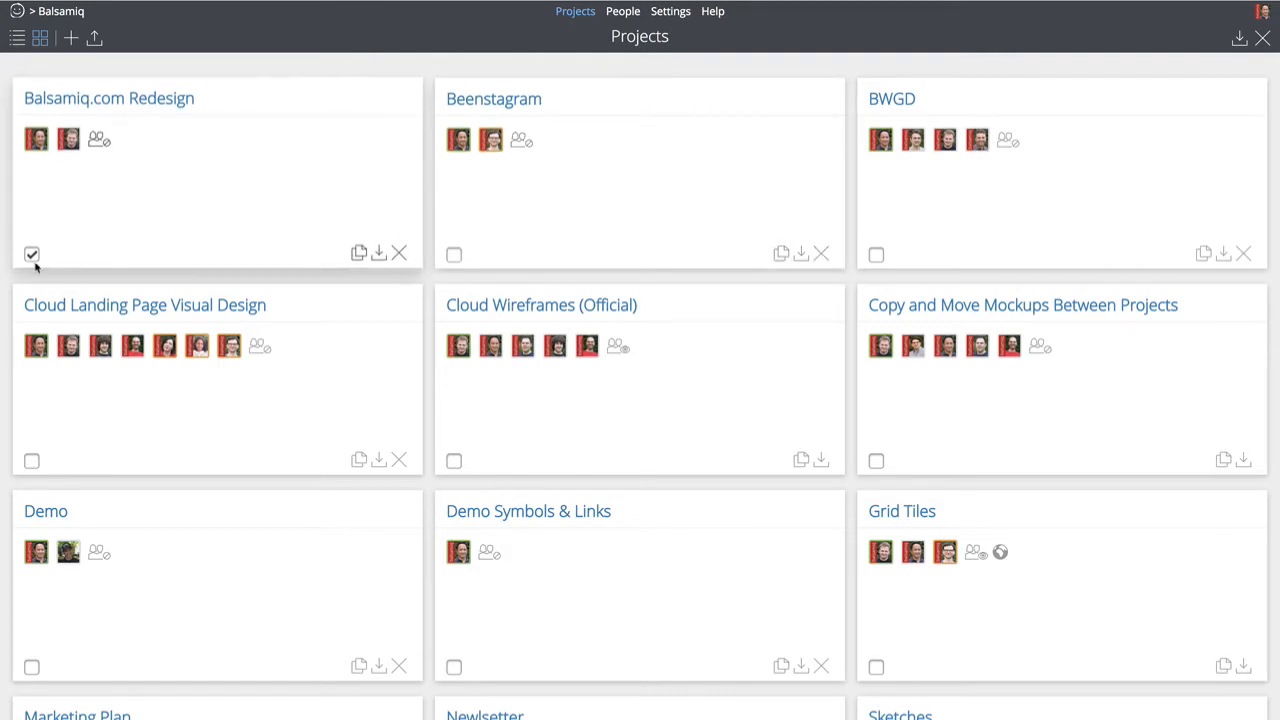
click(32, 256)
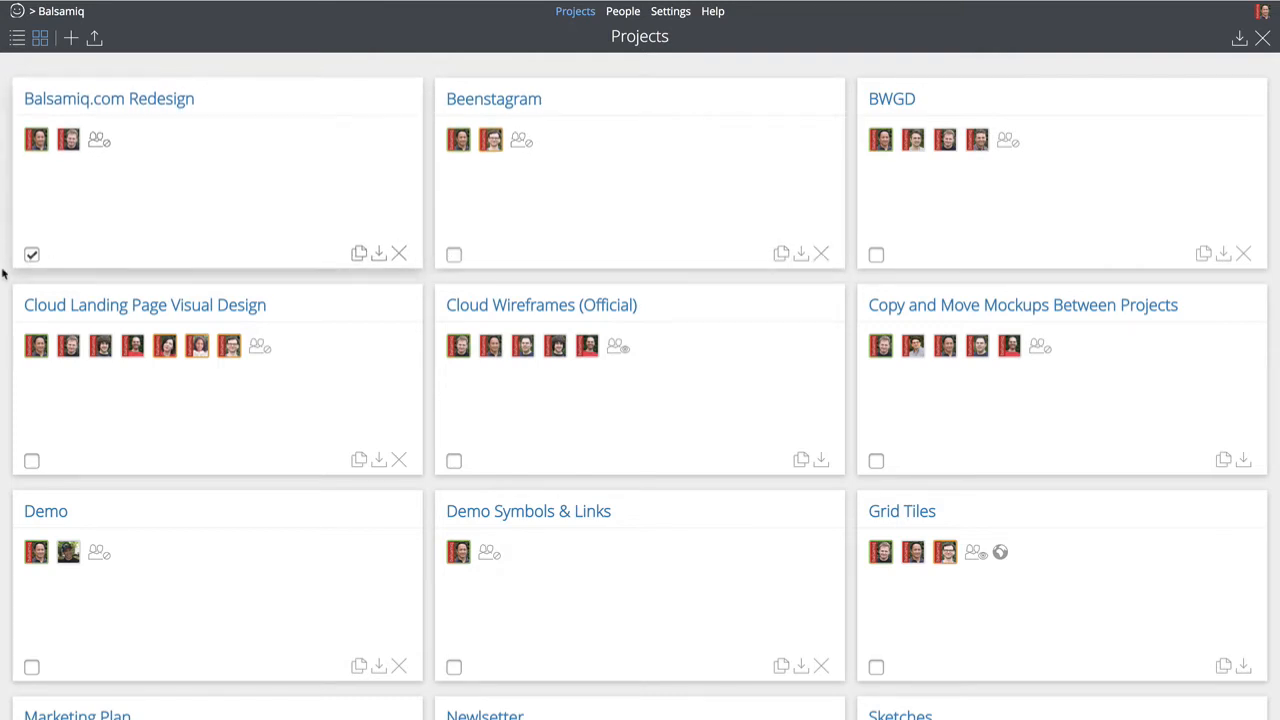
scroll(29, 257, down, 1)
click(32, 251)
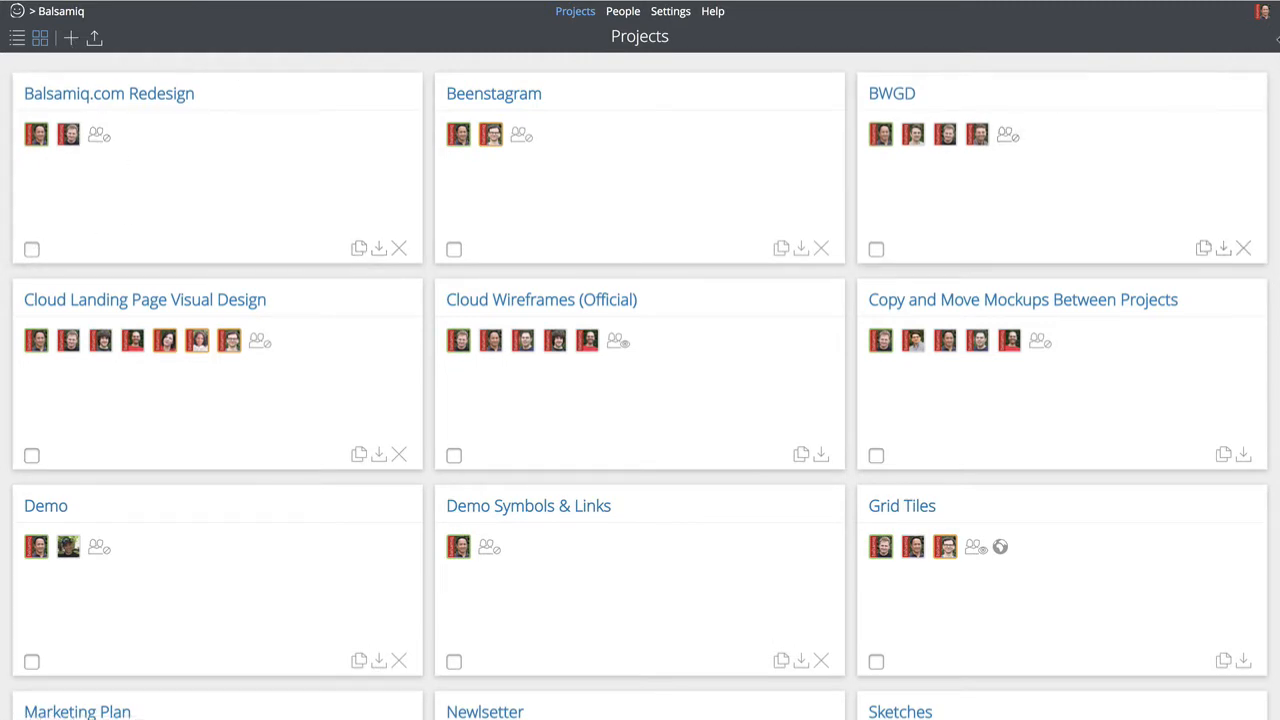
click(877, 250)
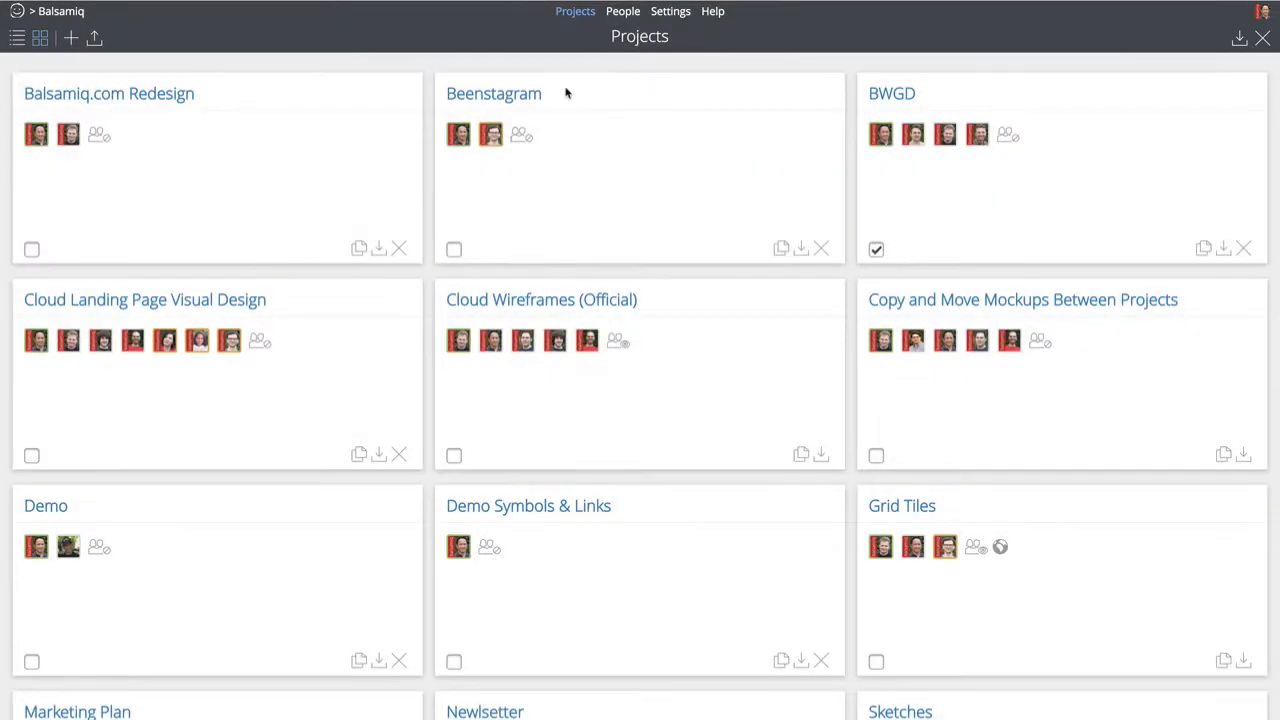
In list view, select the Balsamiq.com Redesign project instead of BWGD, and return to grid view
click(17, 39)
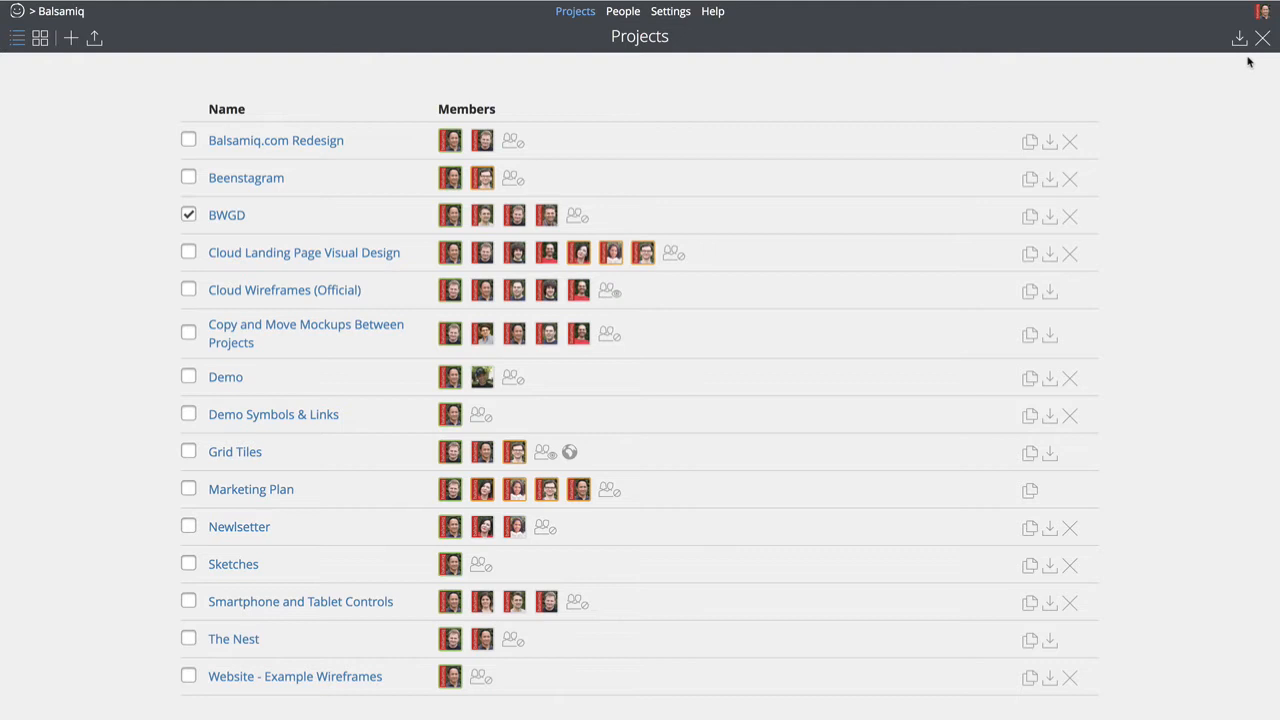
click(188, 215)
click(188, 141)
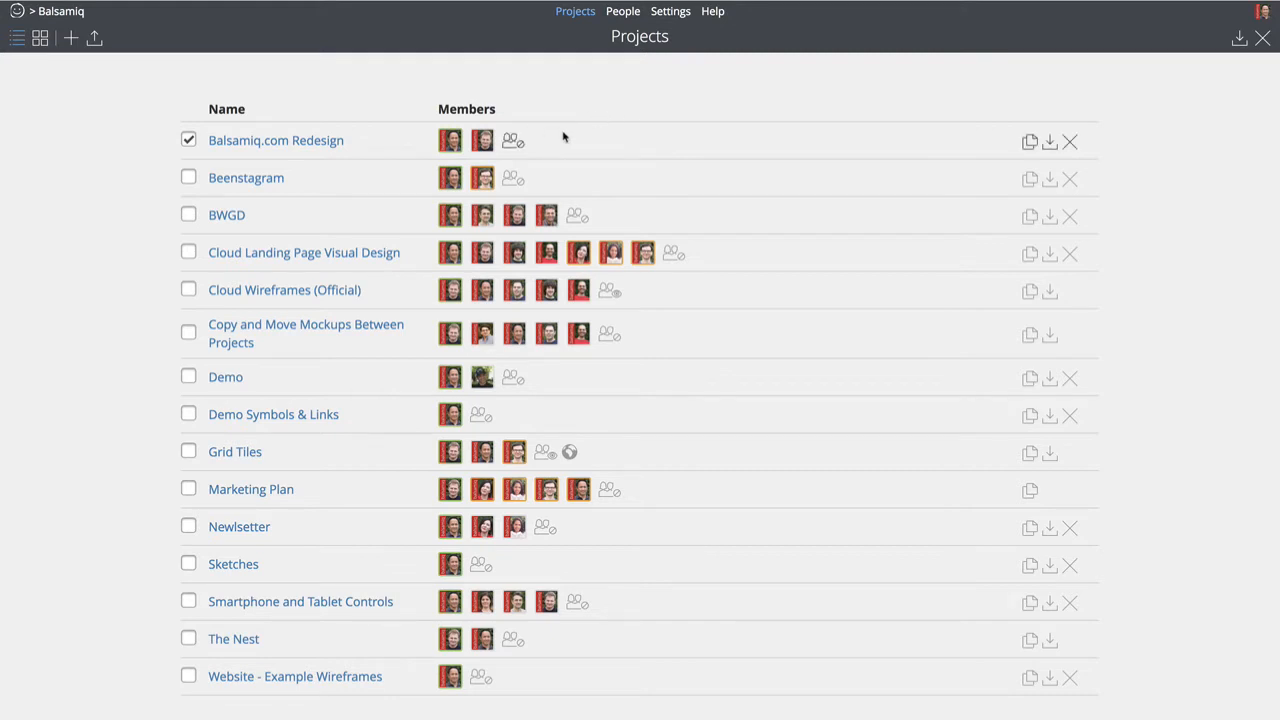
click(40, 40)
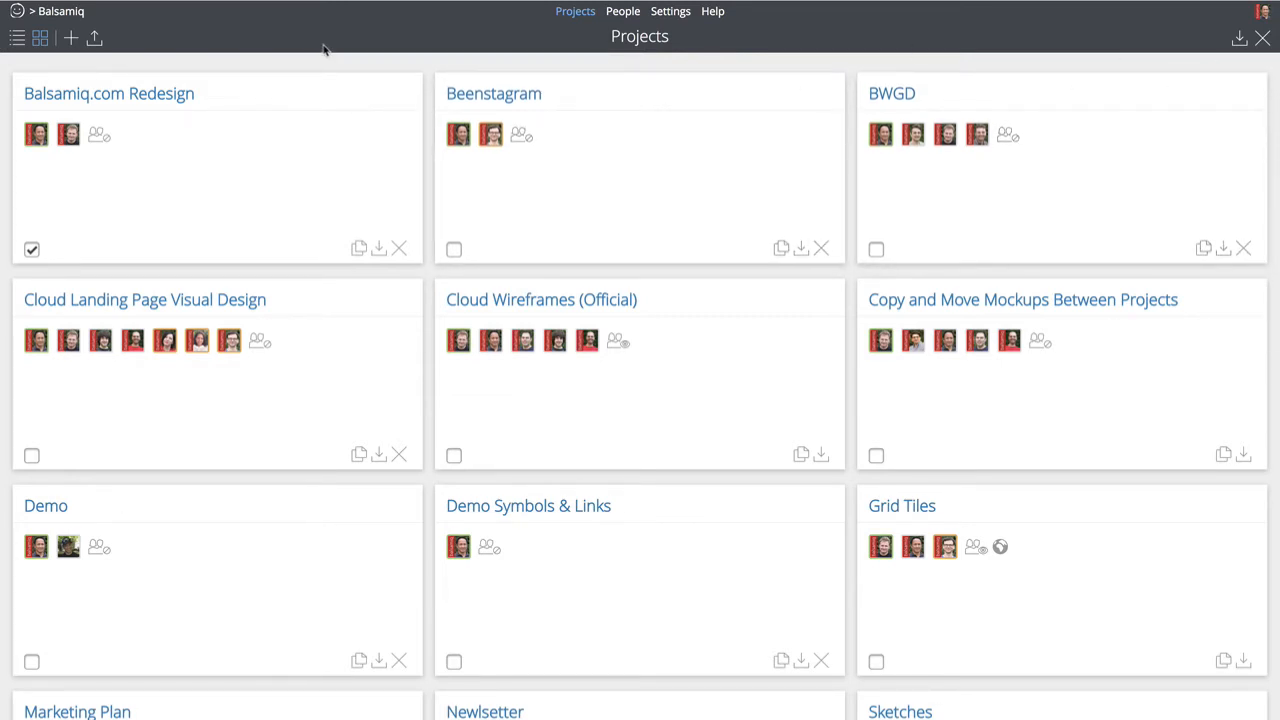
Create a new project and rename it "Cloud Project Actions"
click(72, 38)
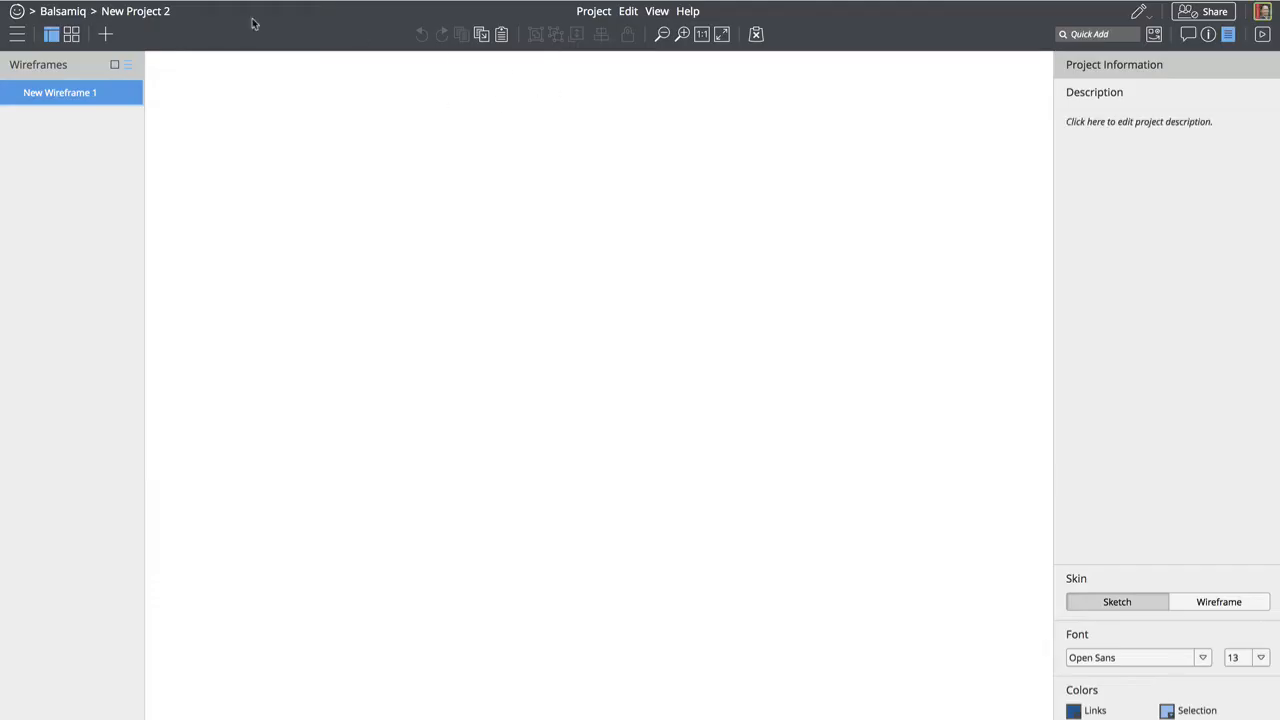
click(143, 13)
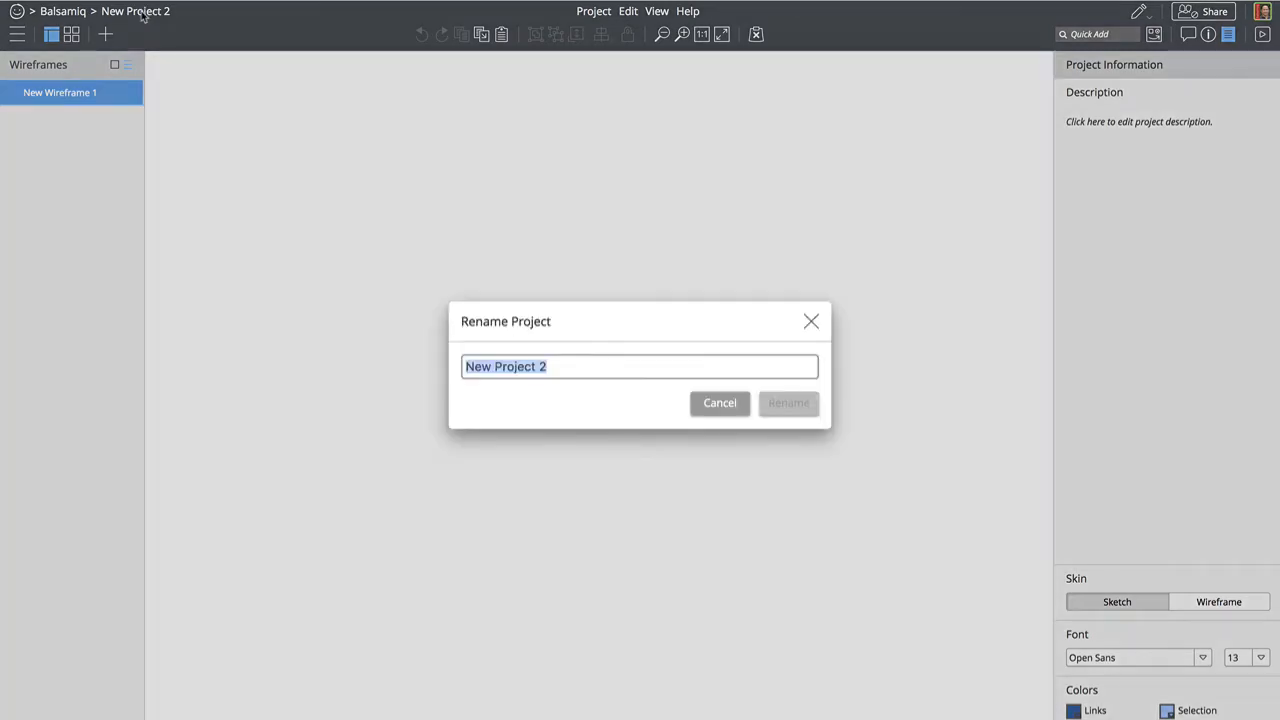
text(Cloud )
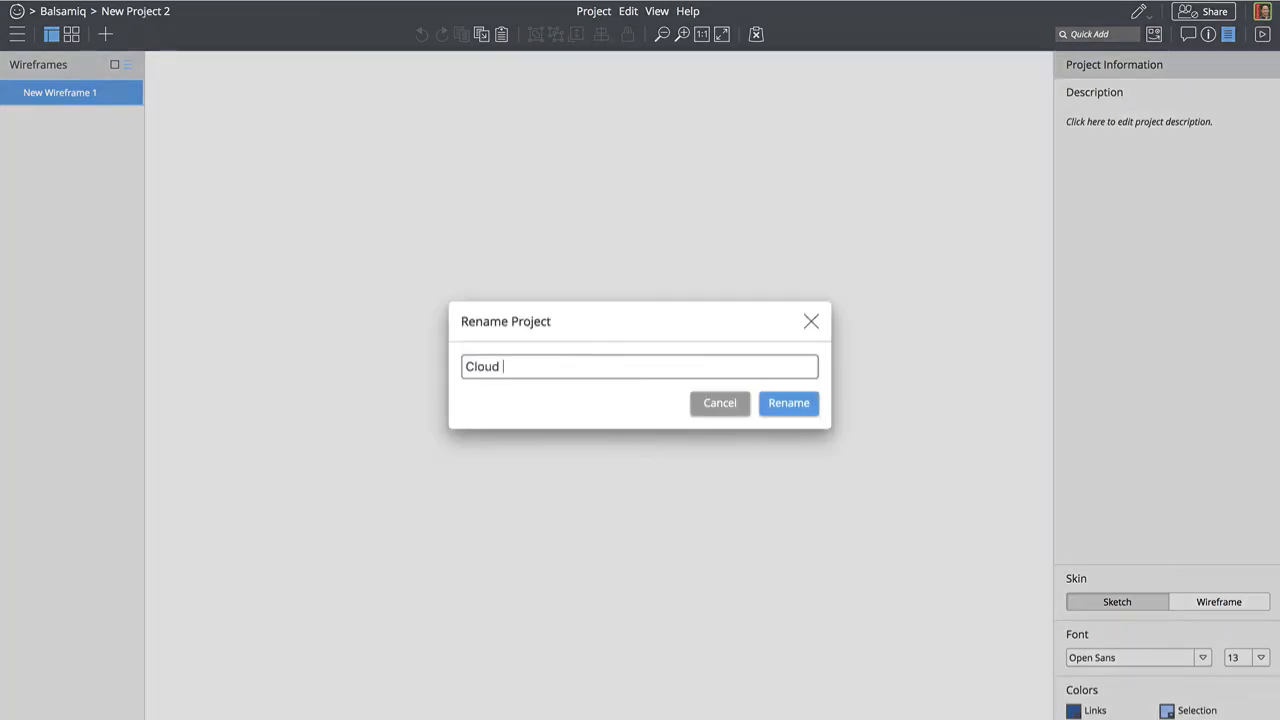
text(List)
key(BackSpace)
key(BackSpace)
key(BackSpace)
key(BackSpace)
text(Project Actions)
key(Return)
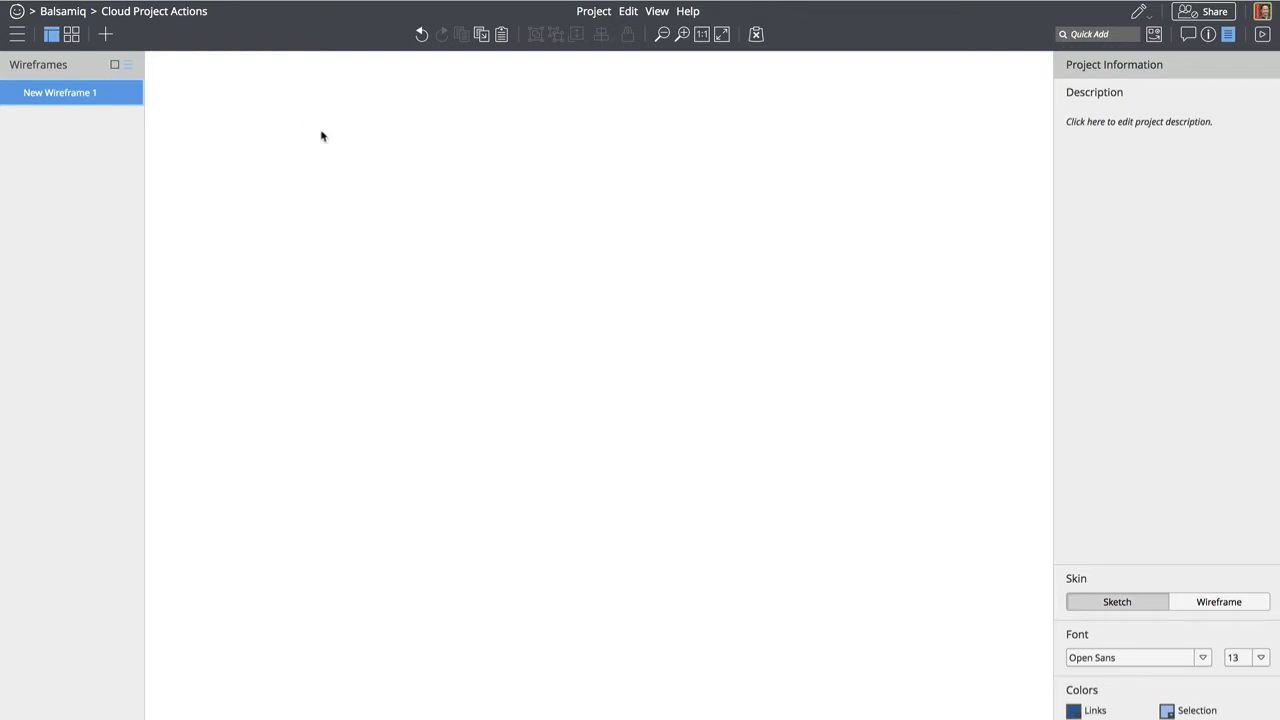
Draw a page outline rectangle near the canvas's upper-left corner, with a thin header strip across its top
key(r)
mouse_move(176, 86)
mouse_down()
mouse_move(271, 256)
mouse_move(326, 251)
mouse_move(315, 251)
mouse_up()
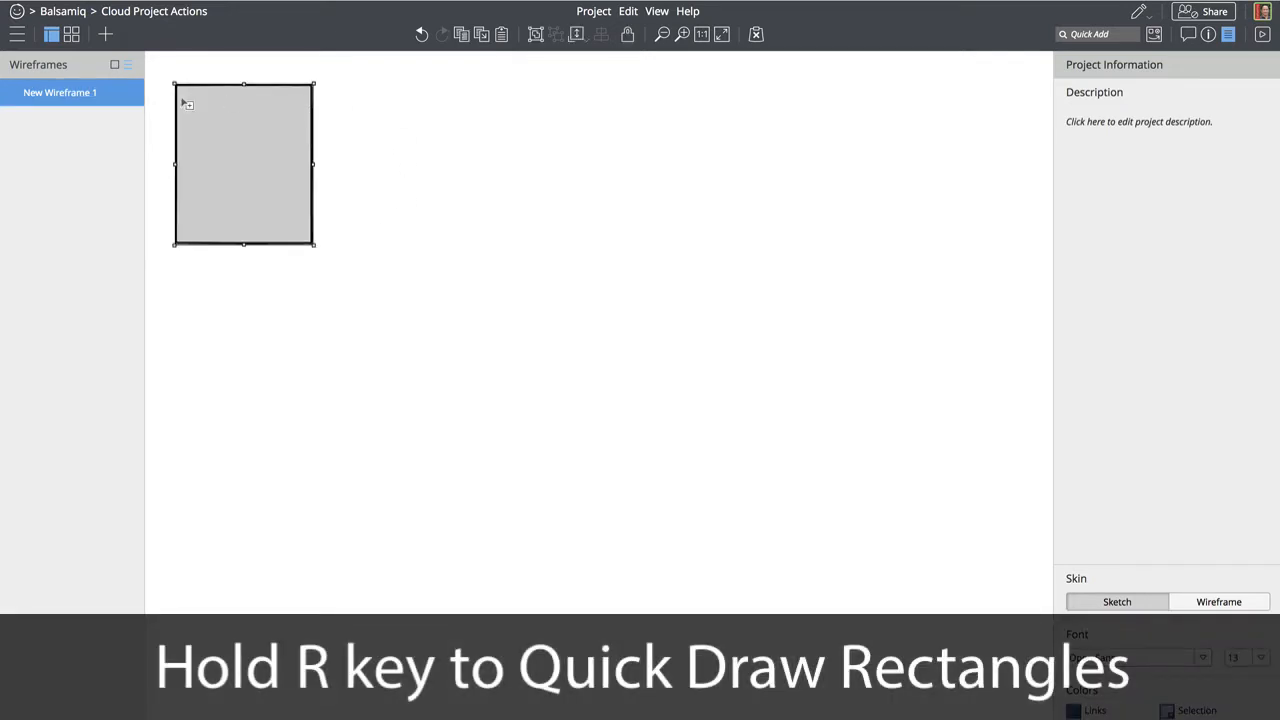
drag(176, 88, 314, 109)
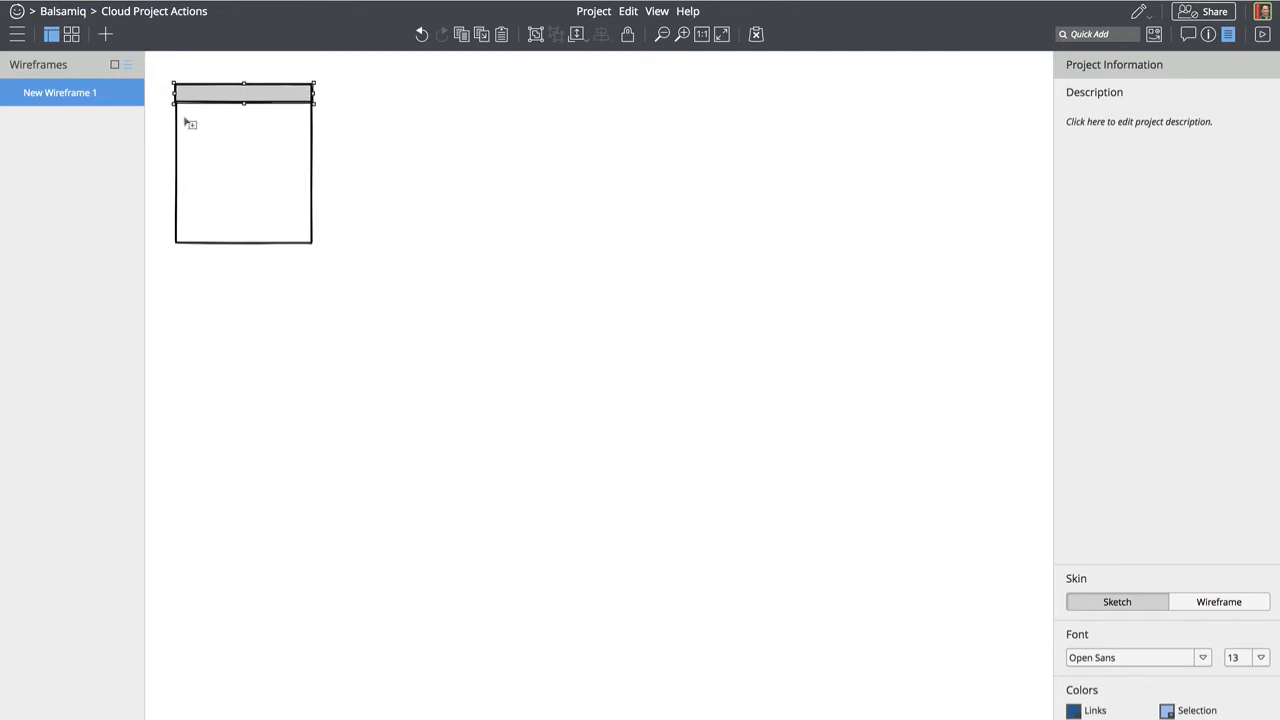
Draw a small square tile below the header strip and duplicate it twice to form a row of three
drag(184, 116, 229, 158)
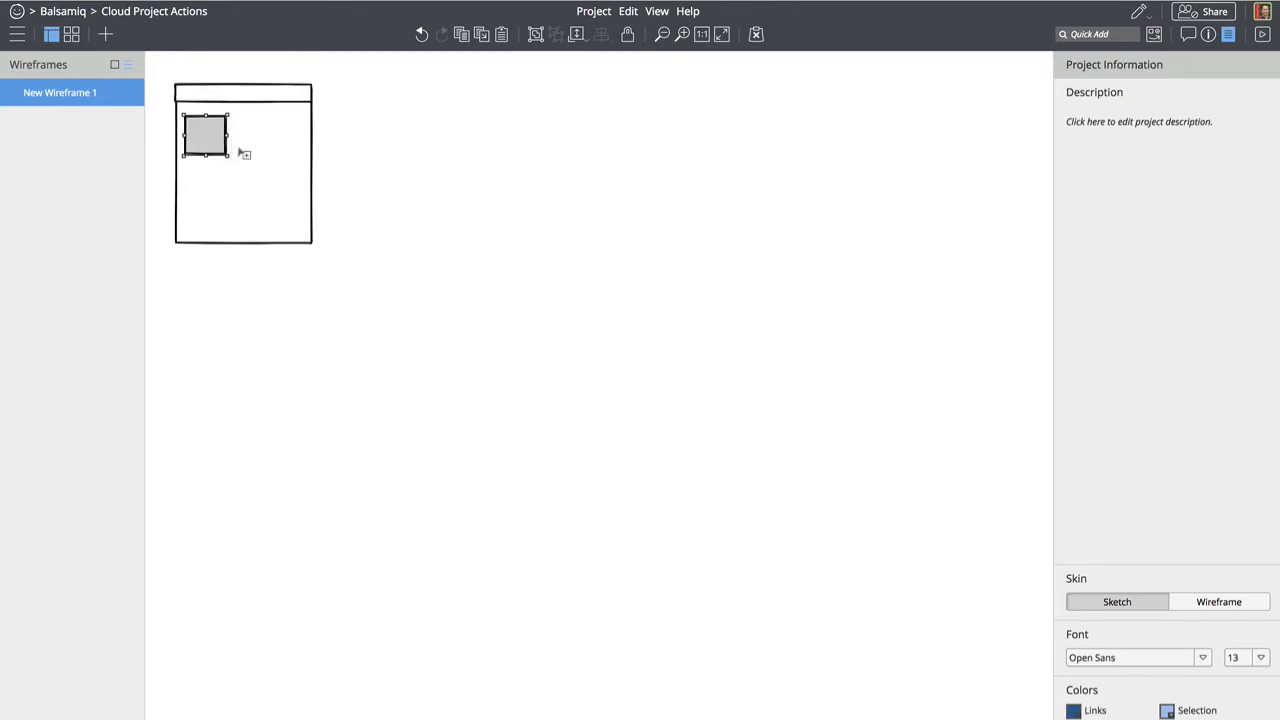
key(ctrl+d)
drag(205, 135, 243, 129)
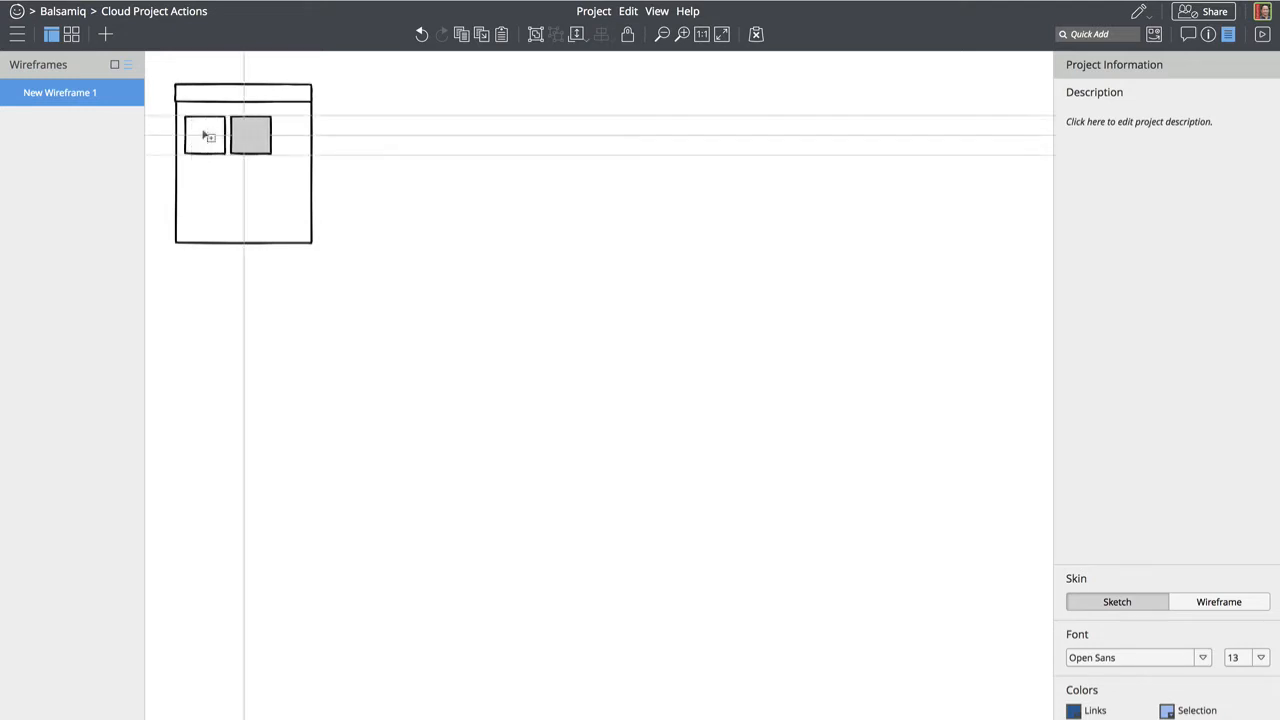
key(ctrl+d)
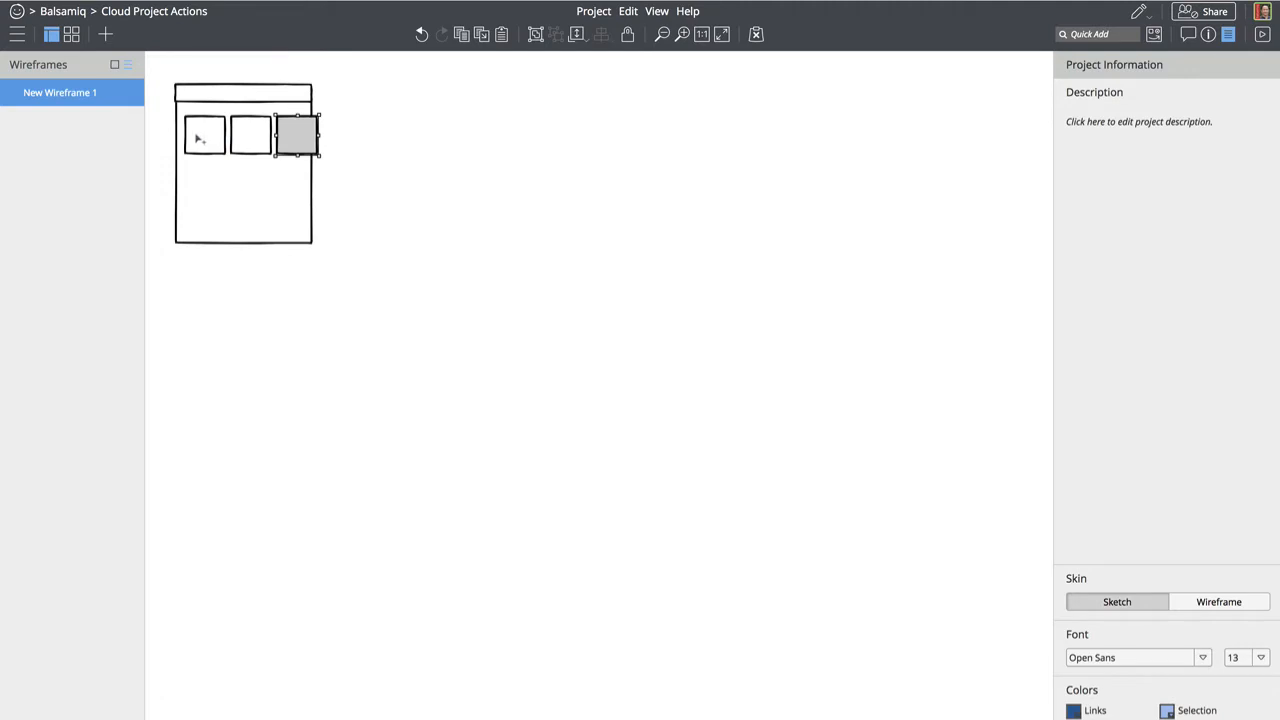
Scale the three tiles down together so that the row fits inside the page outline
shift+click(203, 135)
shift+click(255, 135)
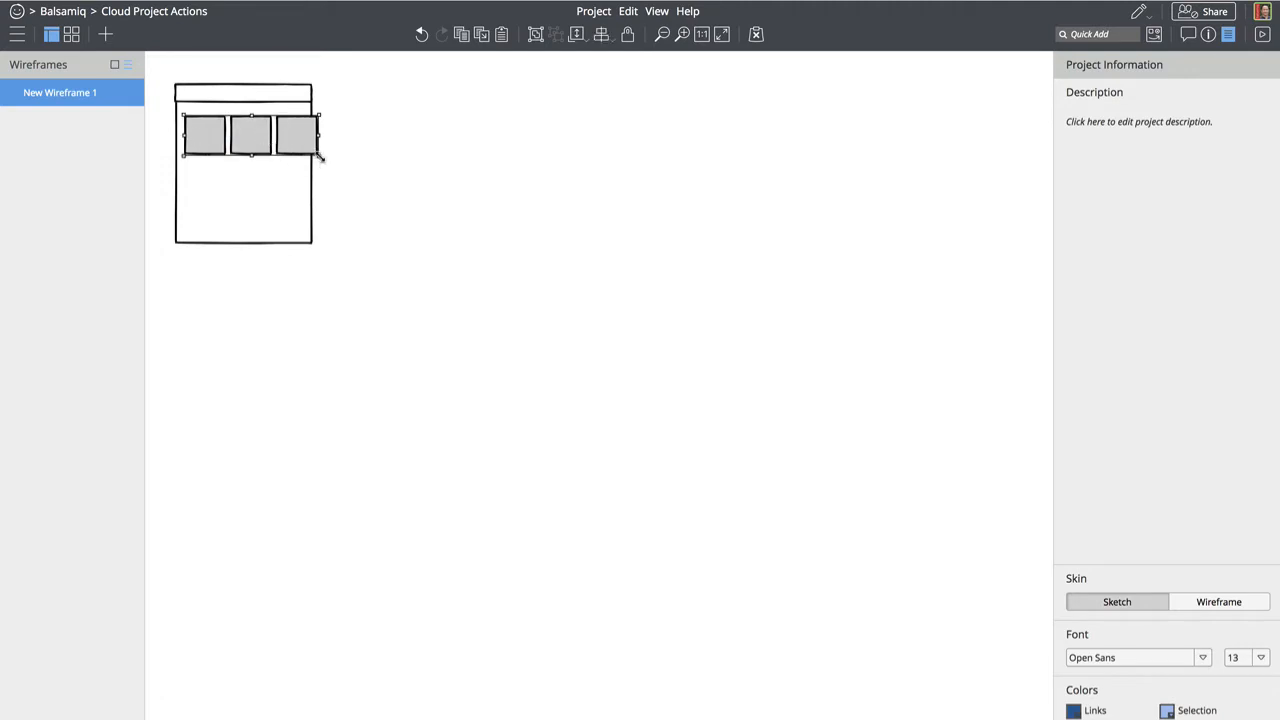
drag(319, 153, 307, 160)
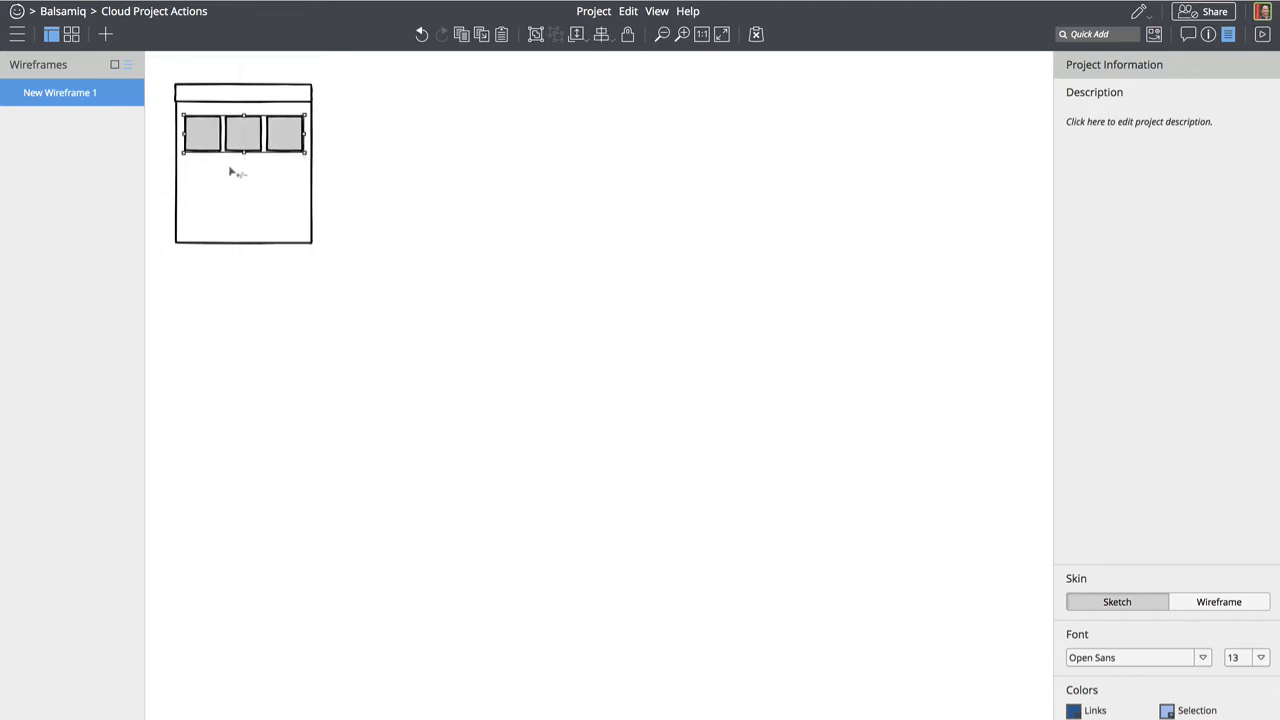
click(388, 145)
Add a Checkbox control to the wireframe and remove its label text
key(ctrl+slash)
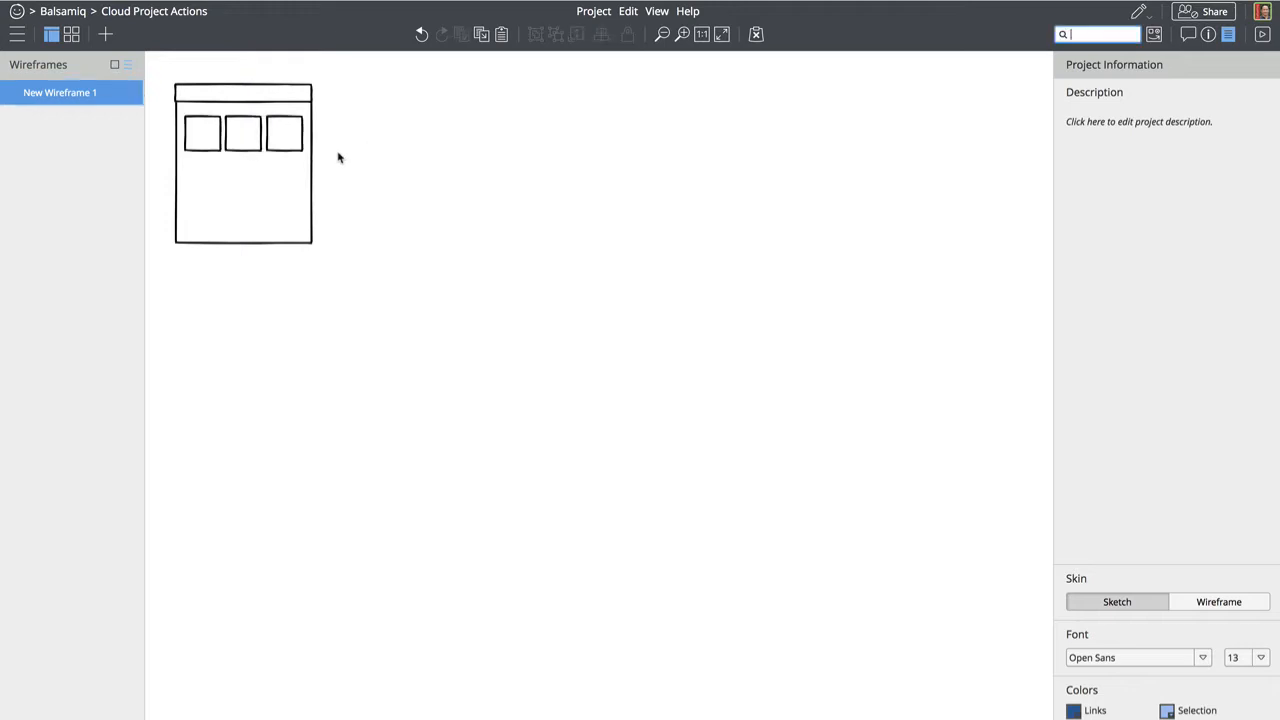
text(che)
key(Return)
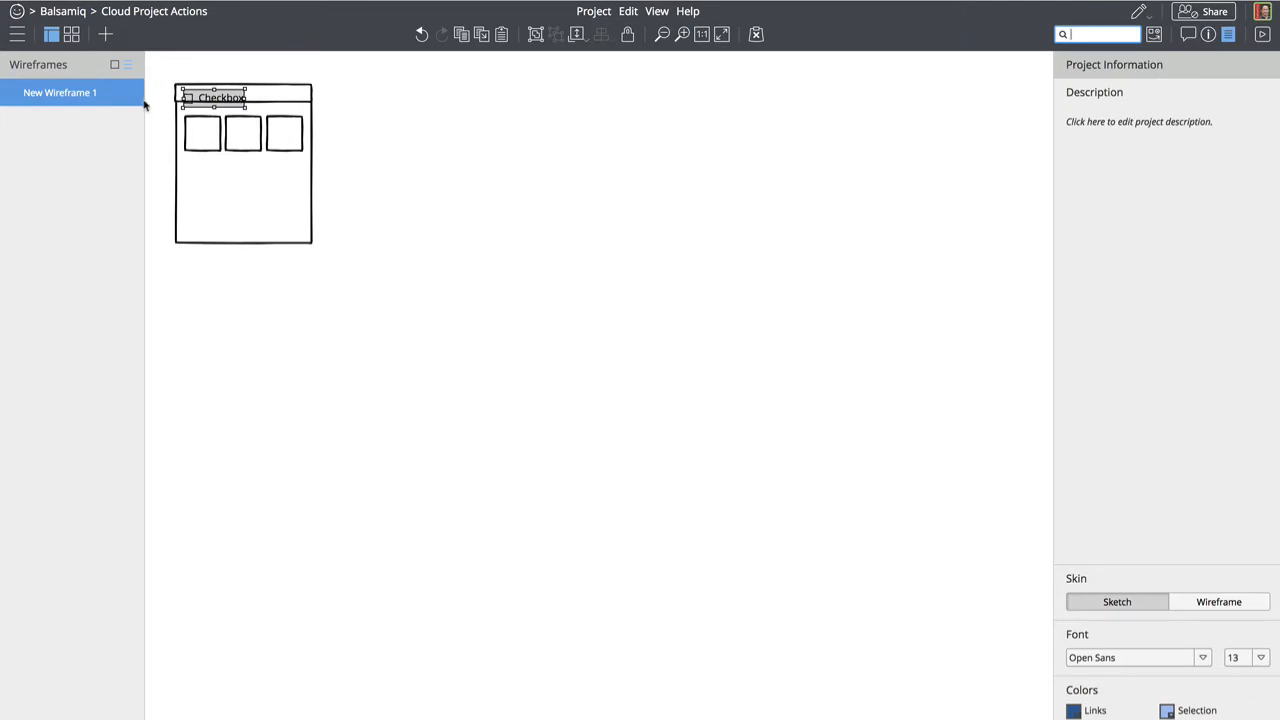
key(Return)
key(BackSpace)
click(380, 169)
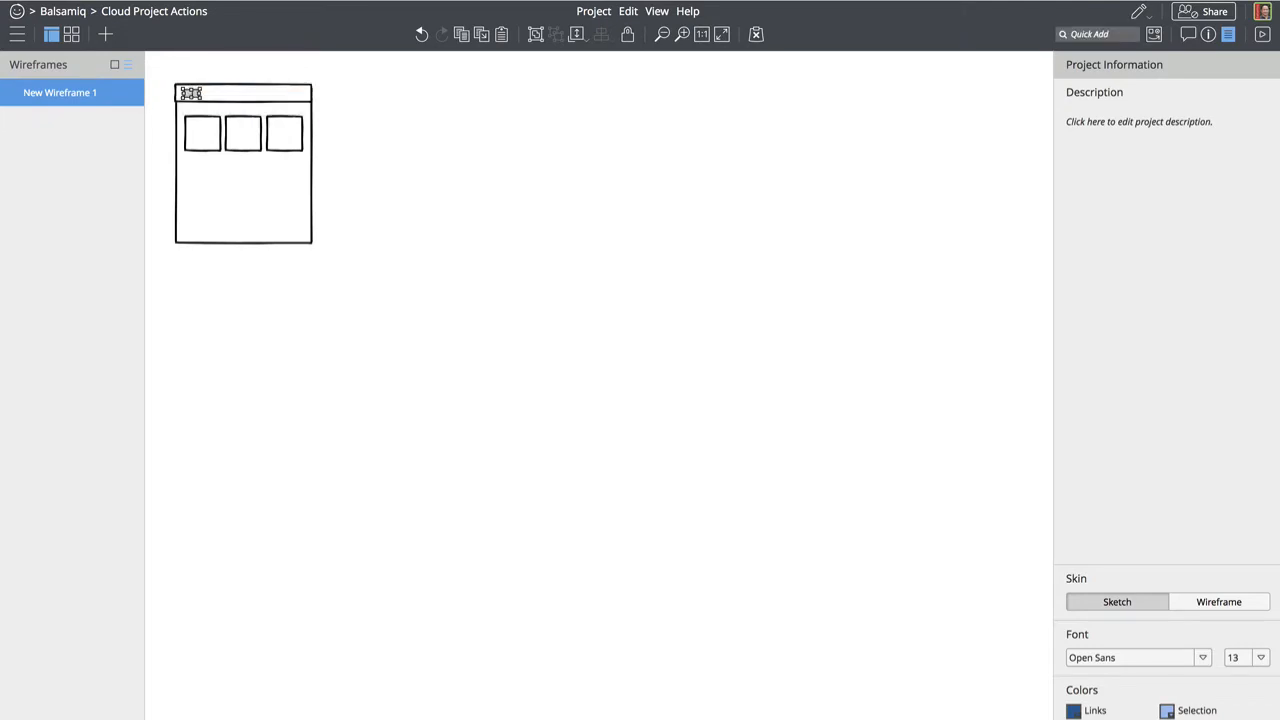
Place the checkbox in the lower-left corner of the first tile and duplicate it into the second tile
drag(190, 94, 203, 143)
double_click(204, 144)
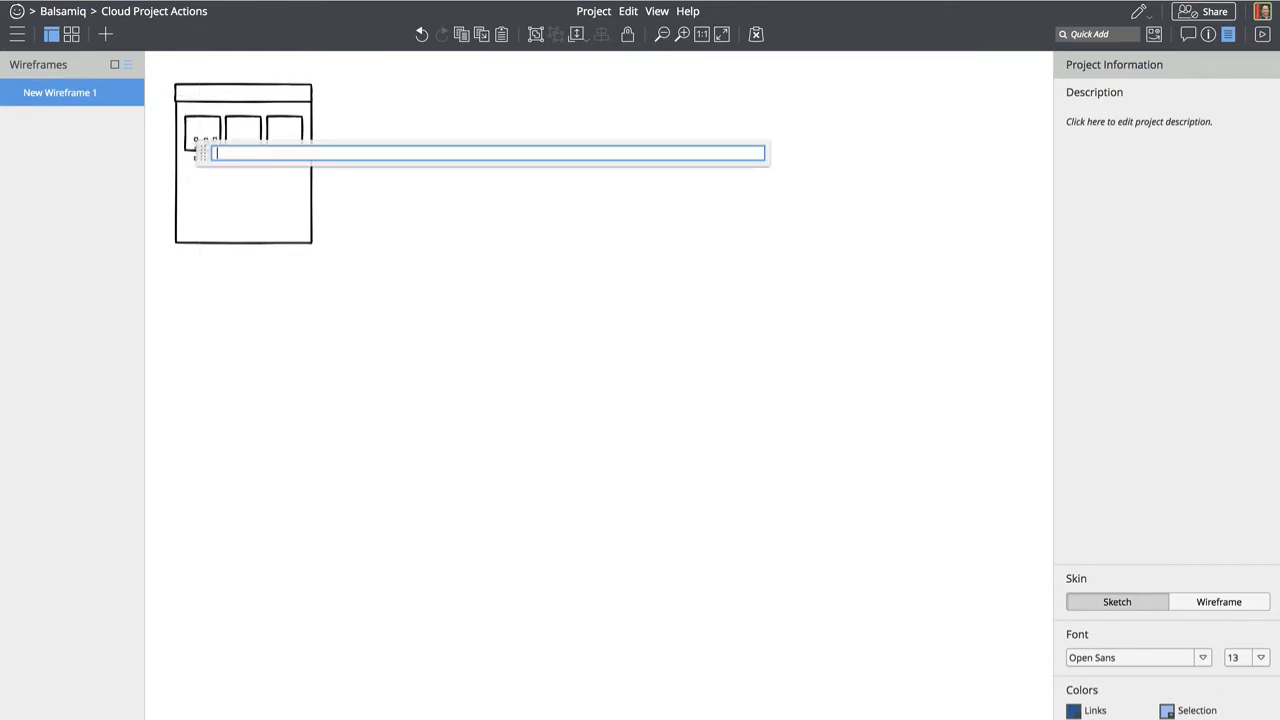
key(Escape)
click(391, 211)
drag(200, 151, 238, 146)
key(ctrl+d)
Delete the second and third tiles along with the copied checkbox
click(248, 131)
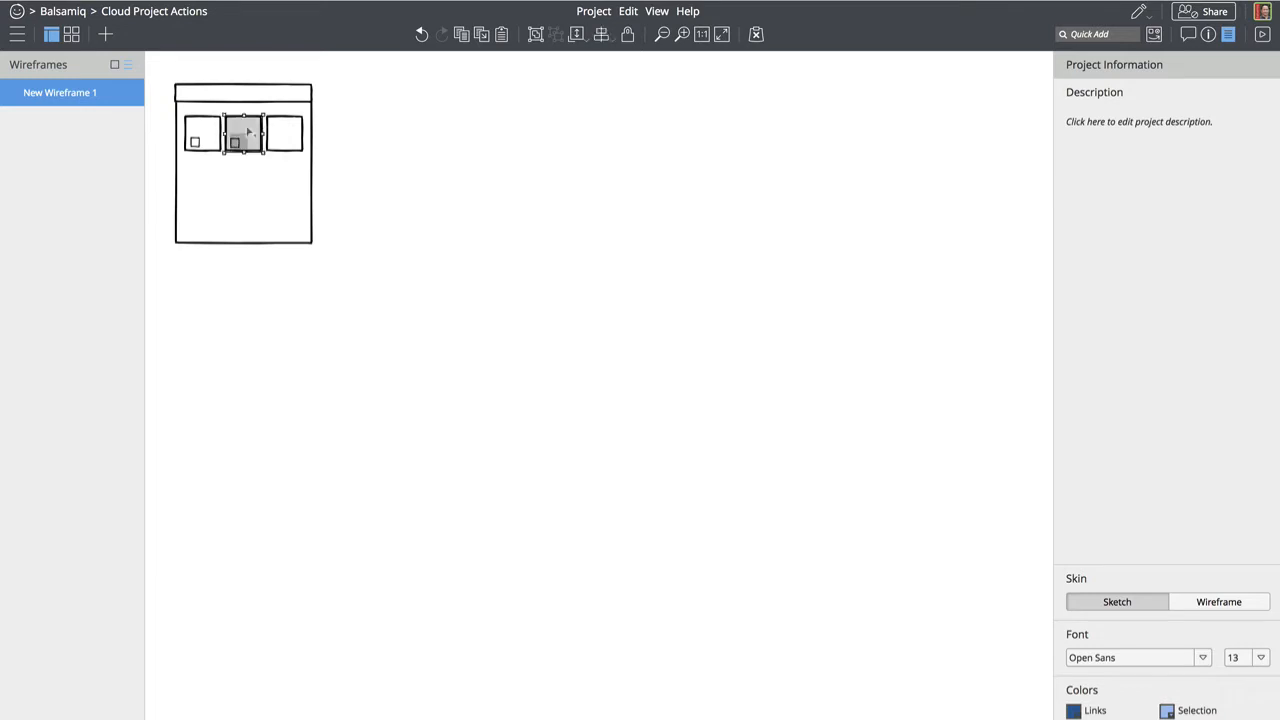
shift+click(280, 131)
key(Delete)
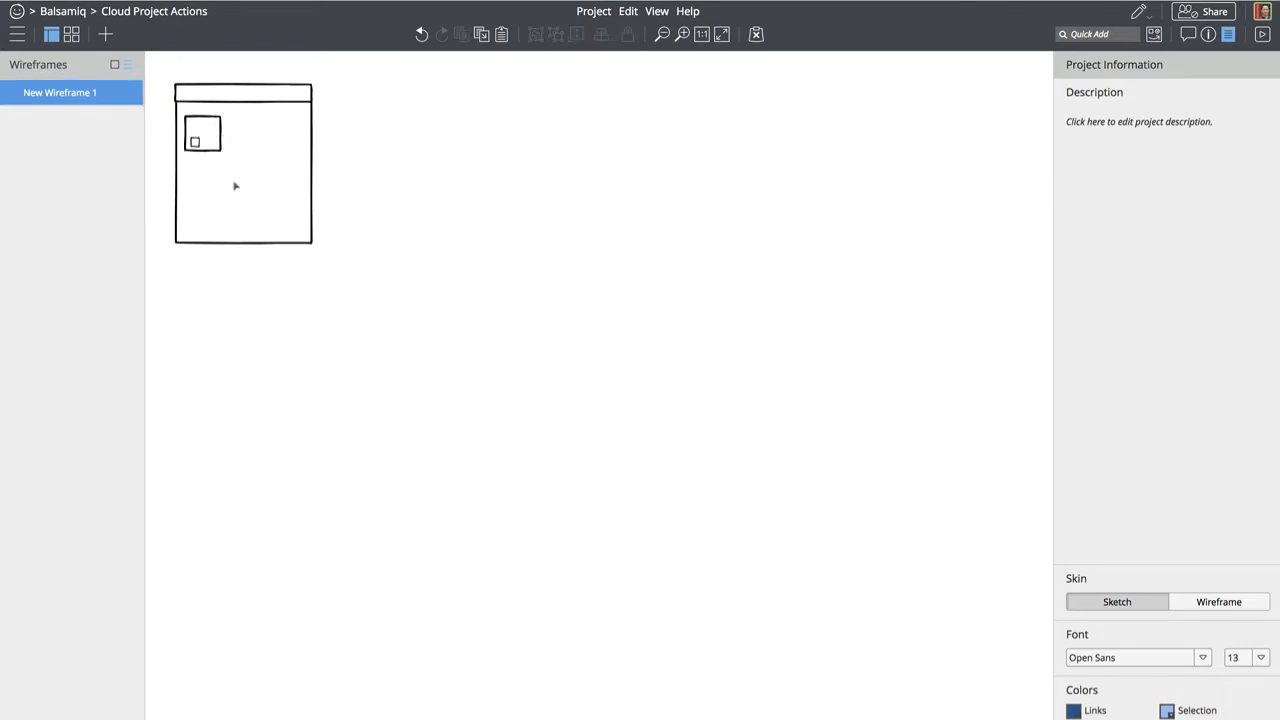
Group the first tile with its checkbox and duplicate the group twice to complete a row of three
drag(160, 174, 240, 142)
key(ctrl+g)
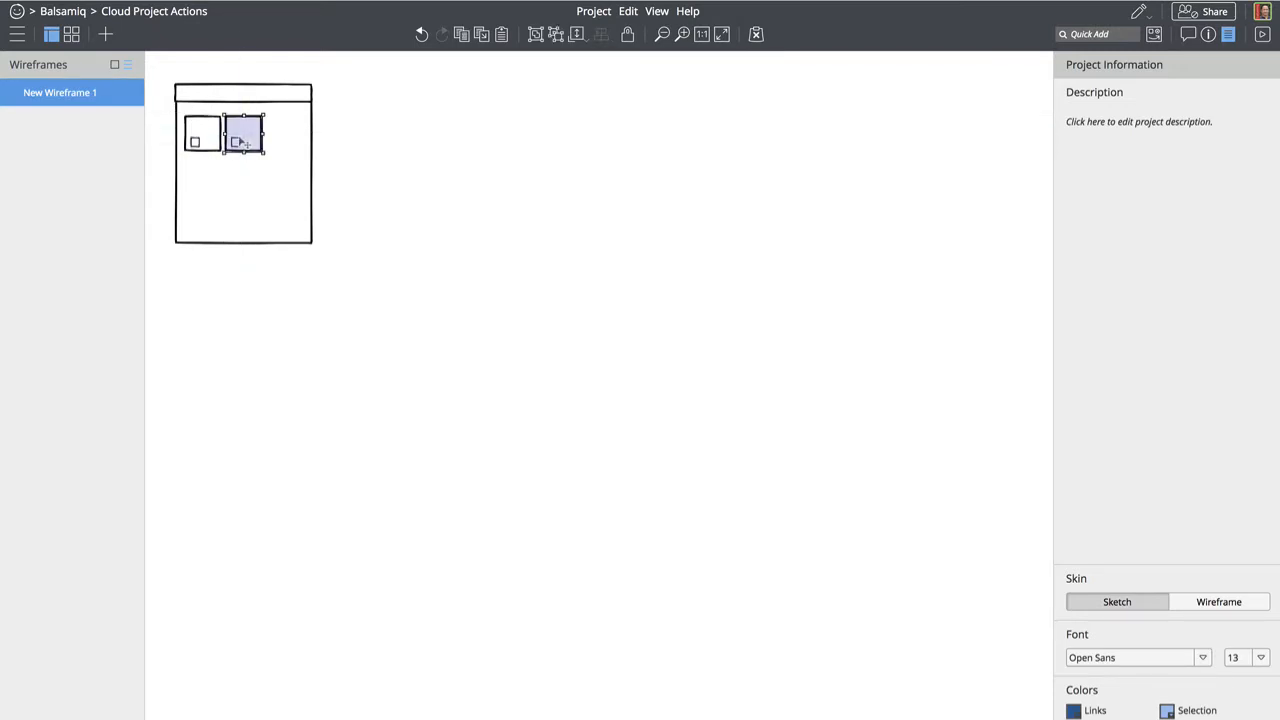
key(ctrl+d)
Duplicate the row of three checkbox tiles and place the copy directly beneath the first row
drag(340, 151, 156, 108)
shift+click(192, 133)
shift+click(237, 130)
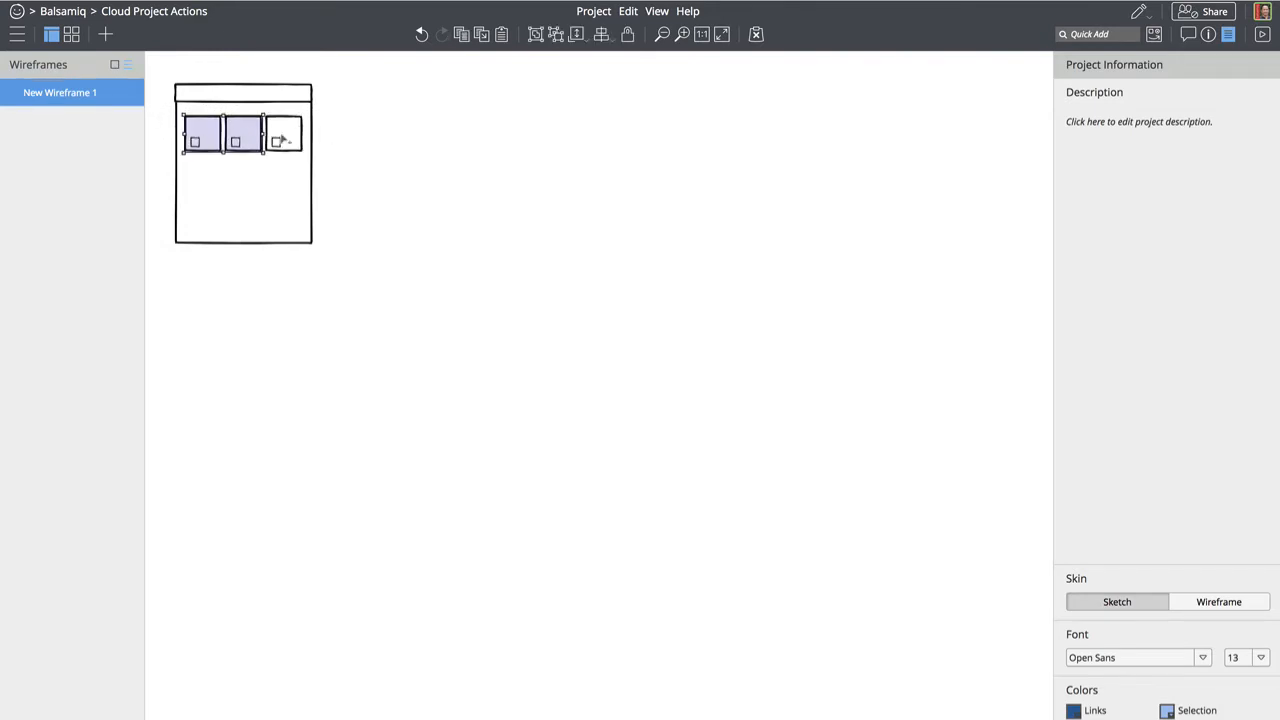
shift+click(290, 140)
key(ctrl+d)
drag(291, 140, 282, 182)
Shorten the page outline so its bottom edge sits just below the second row of tiles
click(277, 229)
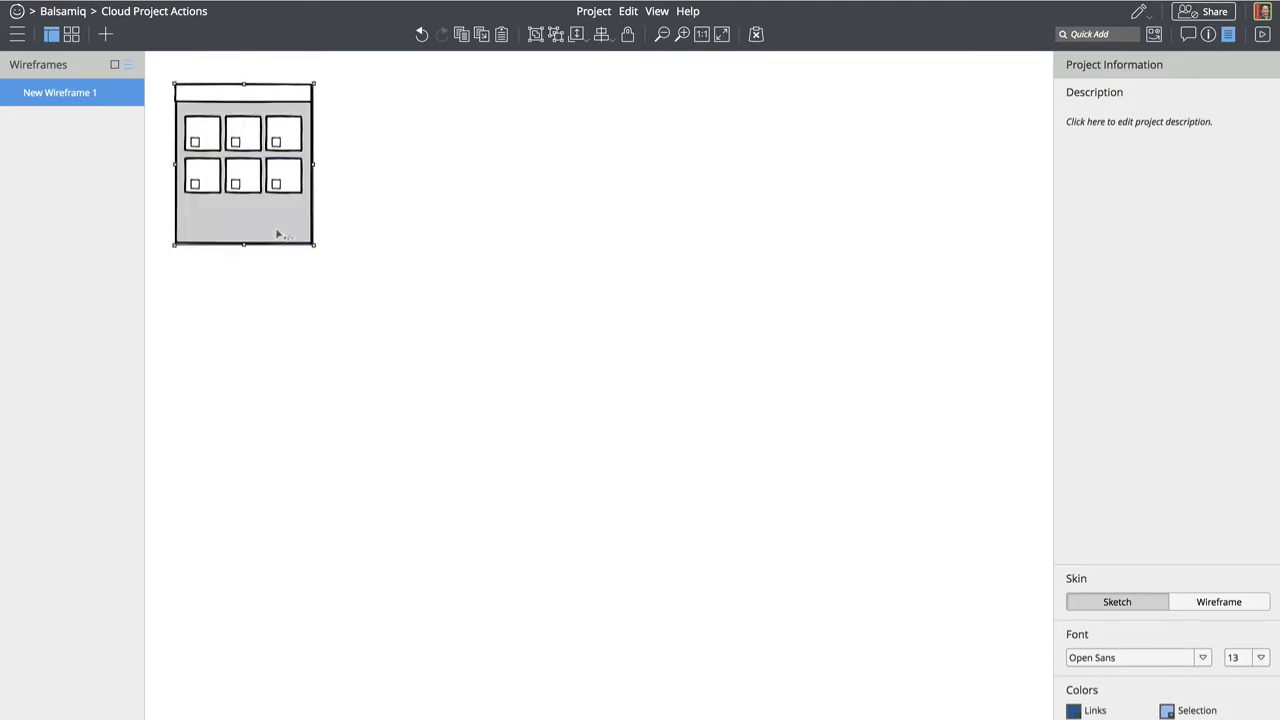
drag(245, 242, 245, 213)
click(361, 178)
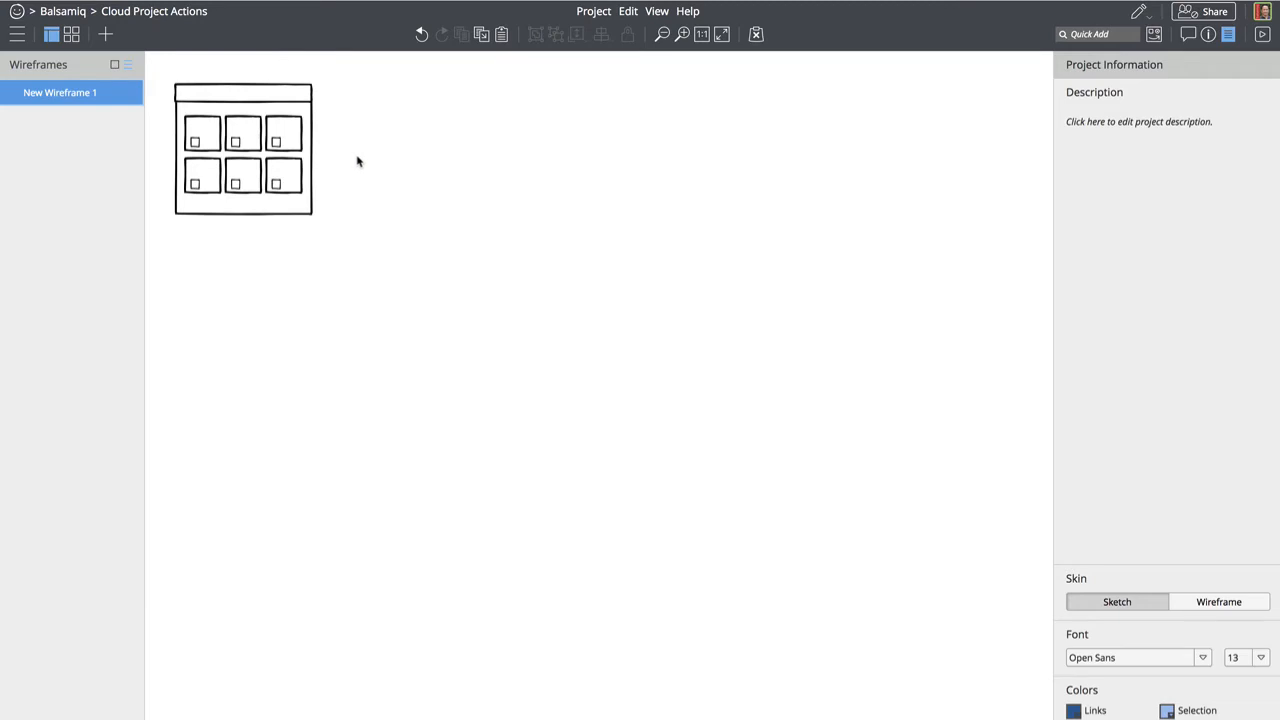
Add a Scratch-Out control and shrink it to a small scribble at the left end of the header strip
text(/scr)
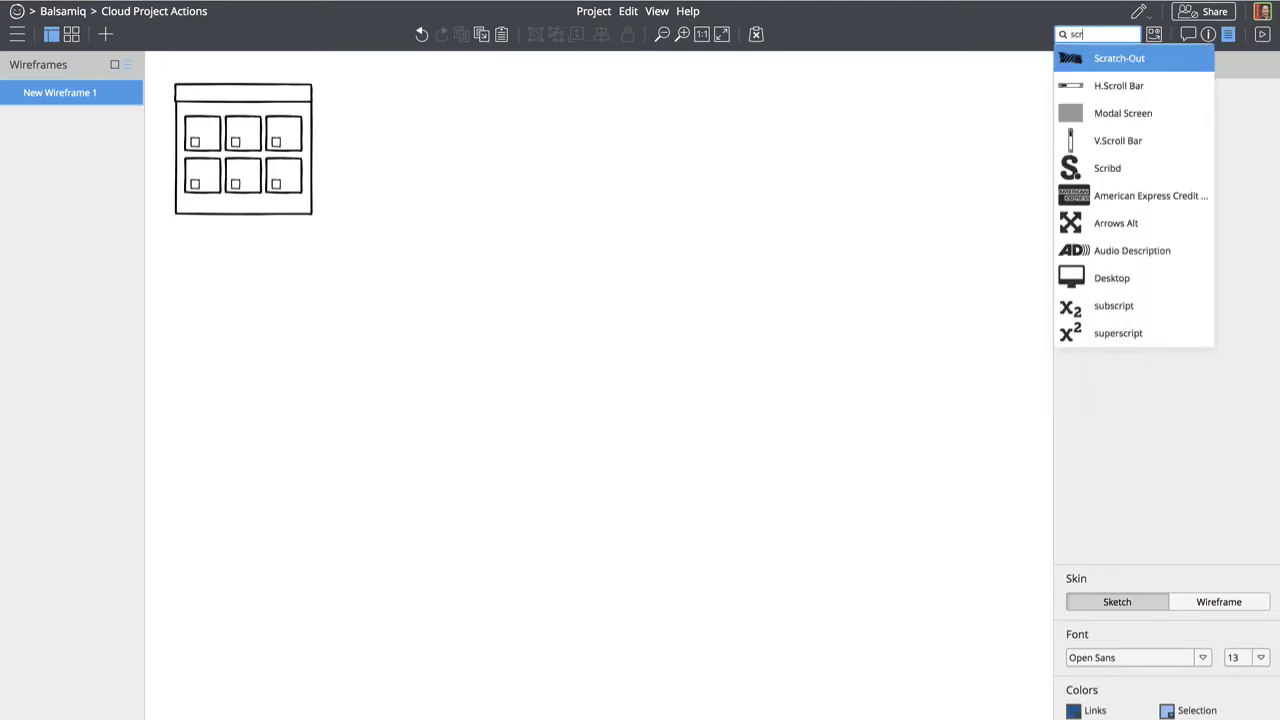
key(Return)
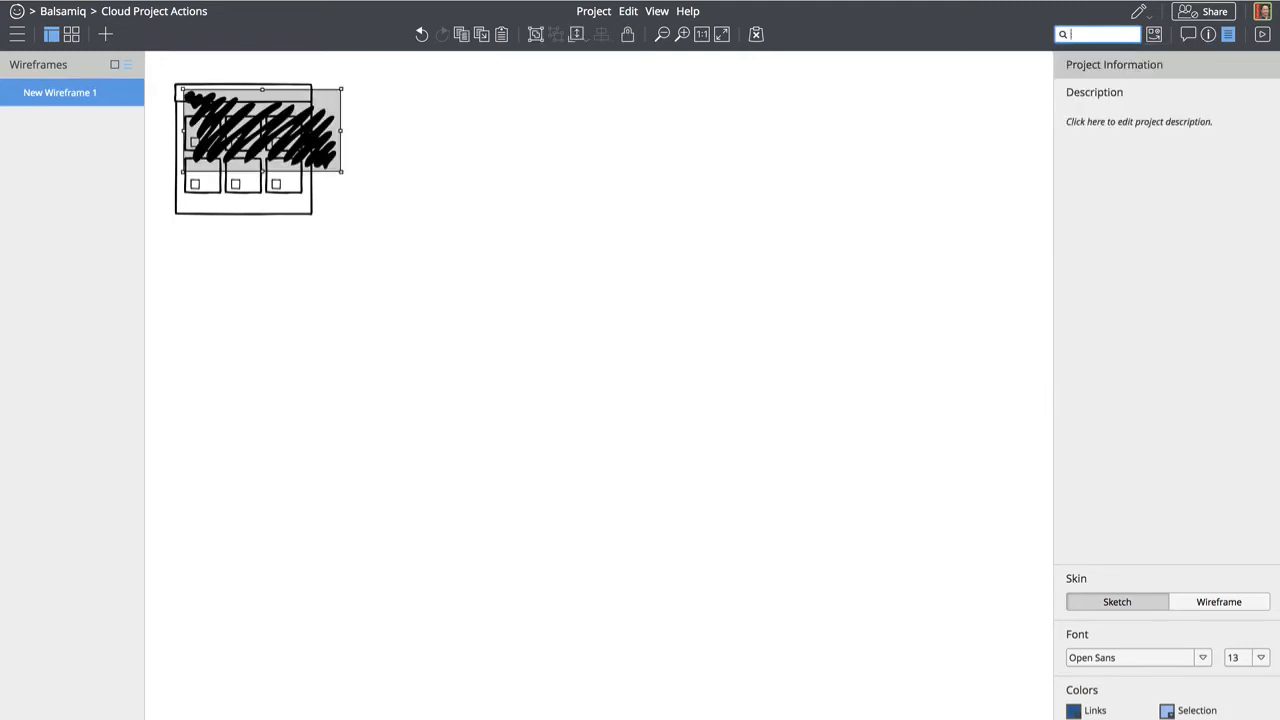
drag(341, 171, 193, 95)
click(208, 66)
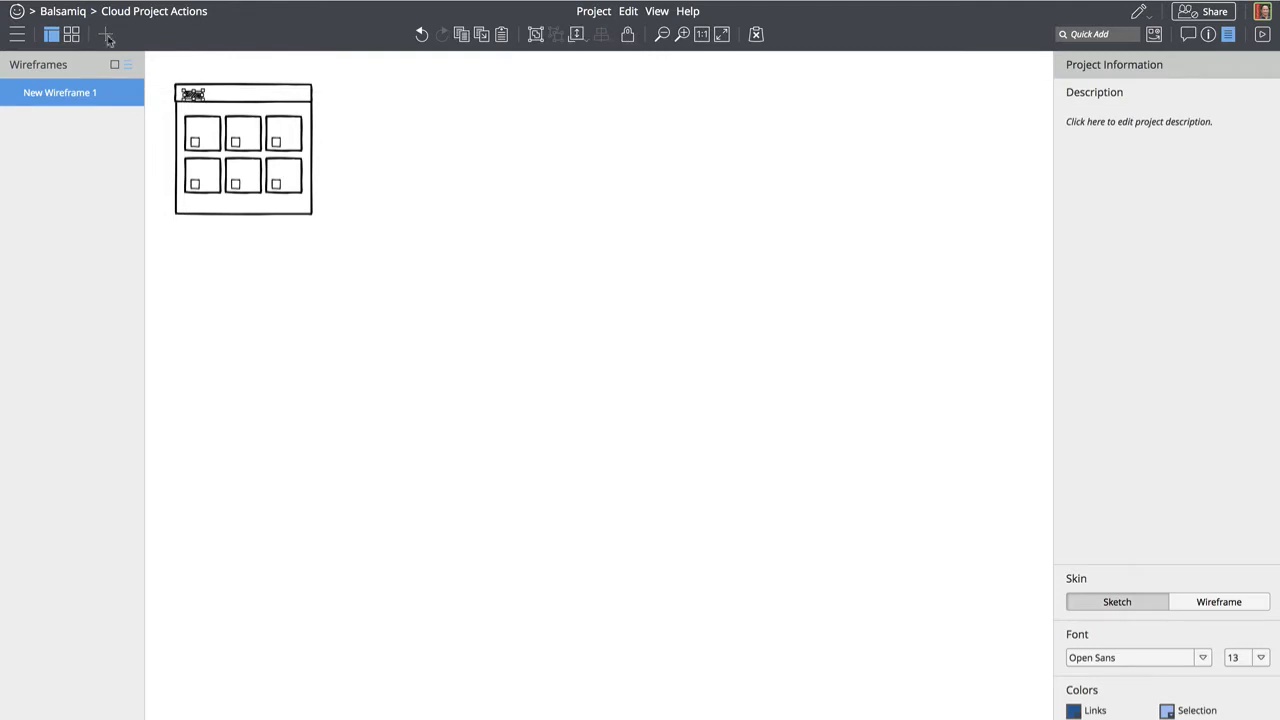
Copy the small scribble to the middle of the header strip
click(40, 11)
drag(200, 100, 247, 97)
click(456, 143)
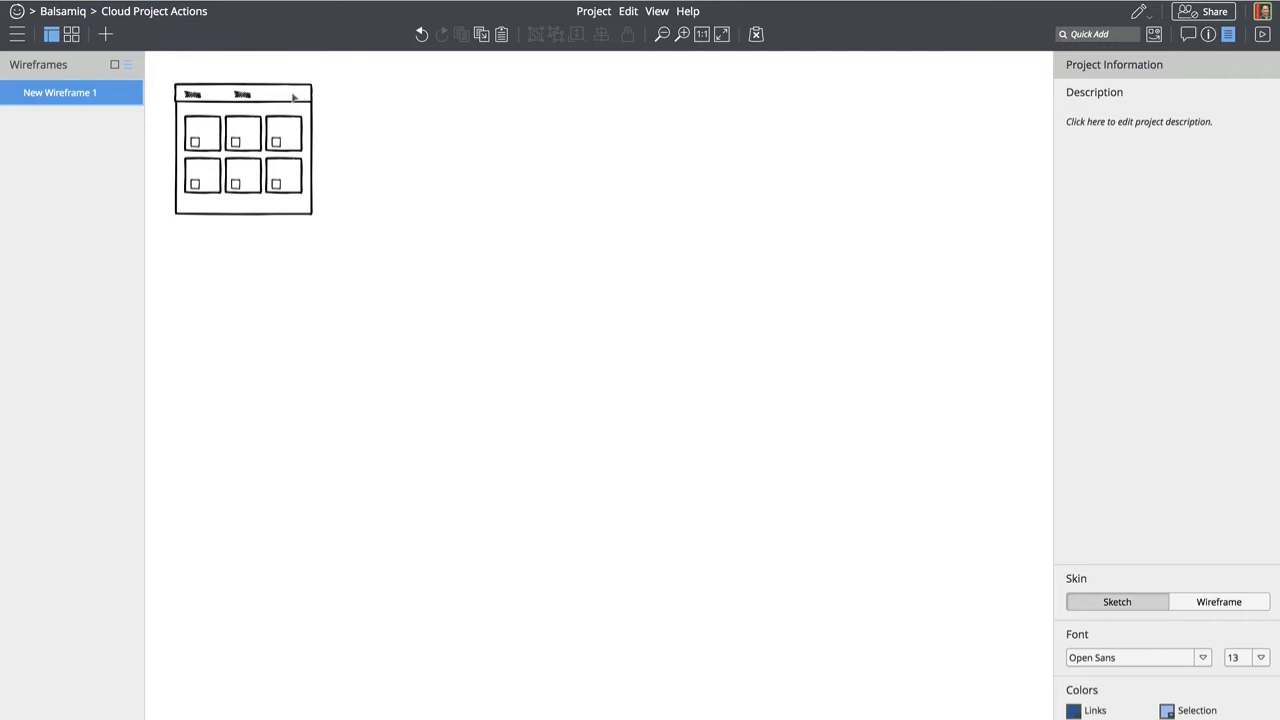
Group the whole page sketch and place a duplicate of it directly to the right, aligned with the original
drag(330, 235, 143, 73)
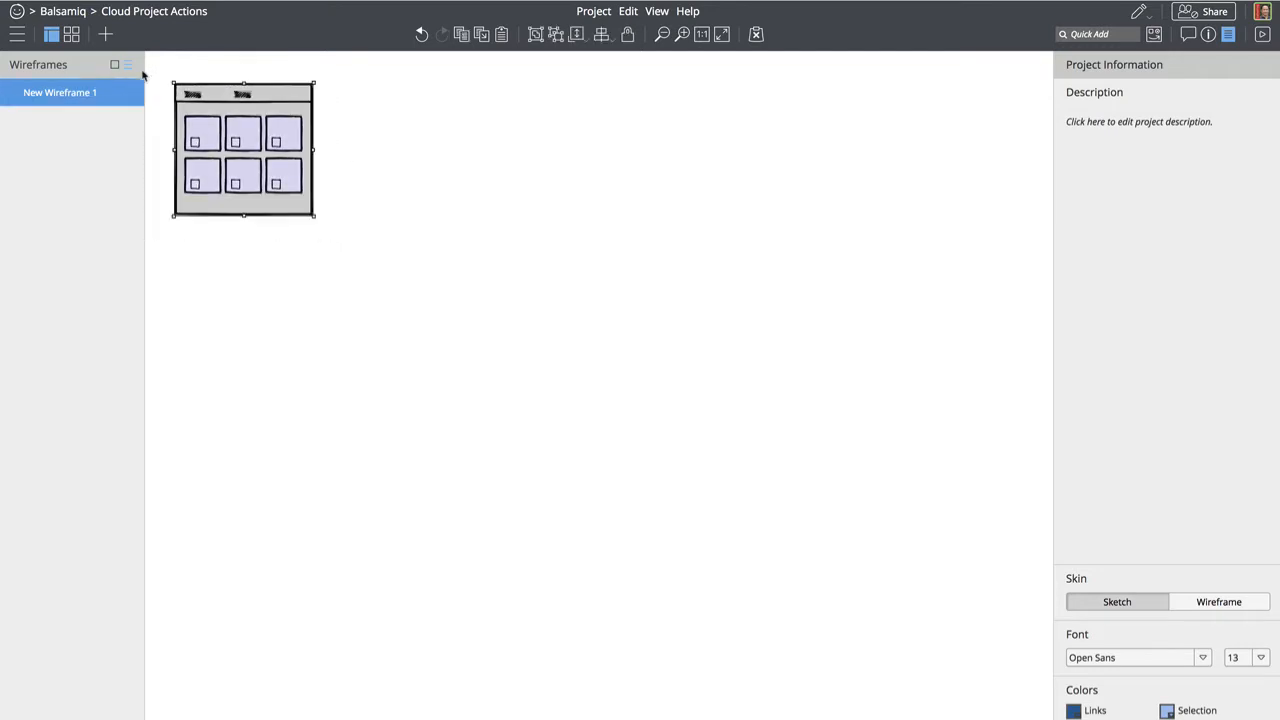
key(ctrl+g)
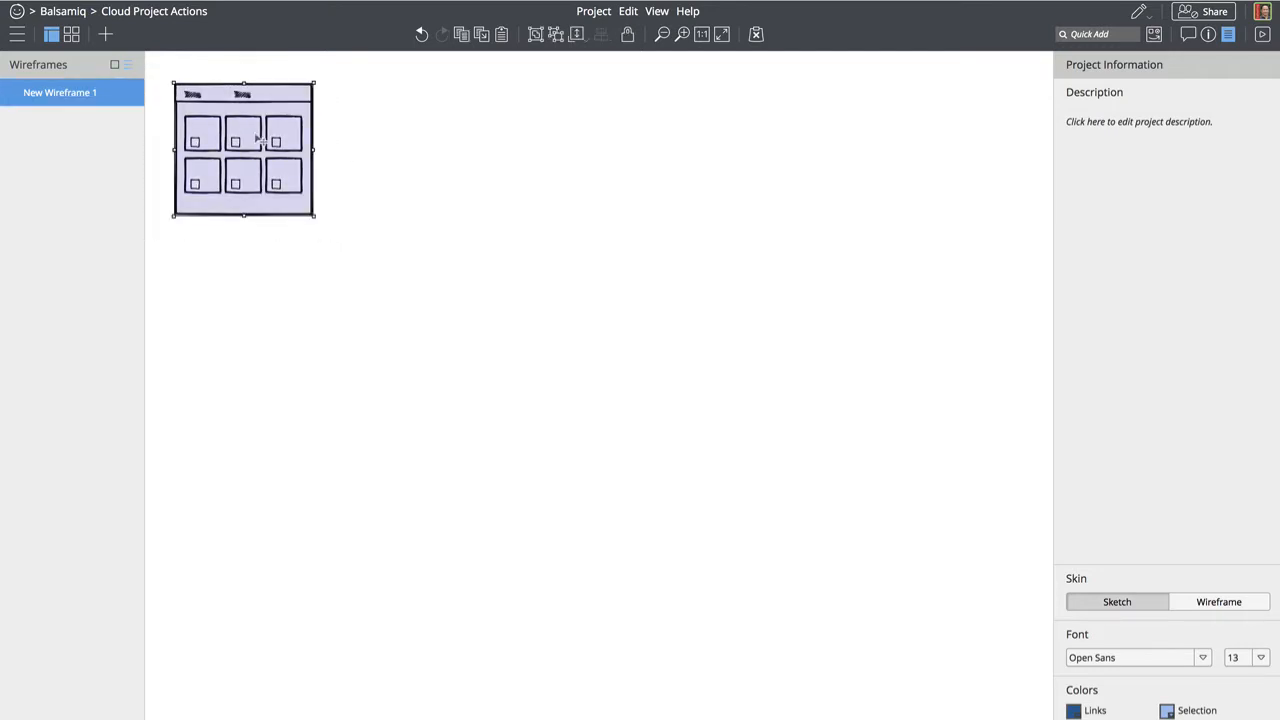
key(ctrl+d)
drag(260, 140, 403, 131)
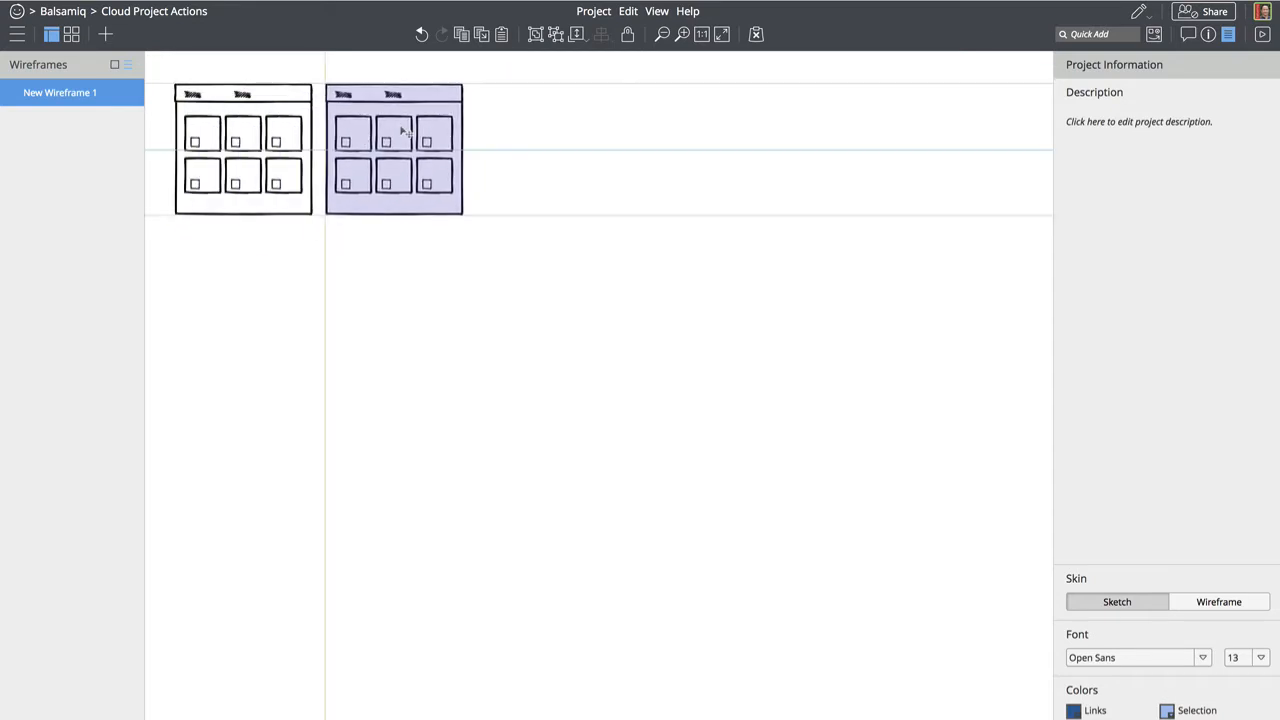
Add a Title control above the two page sketches and shift both sketches down to sit beneath it
click(384, 267)
key(ctrl+slash)
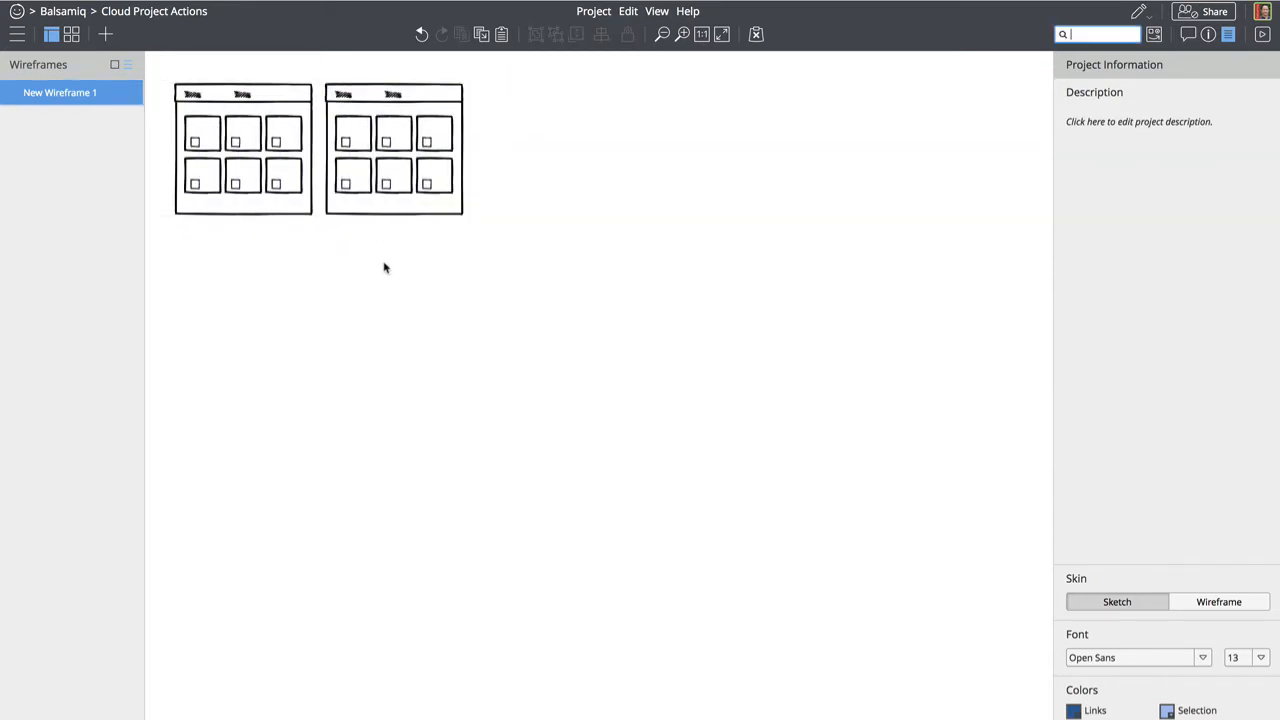
text(tit)
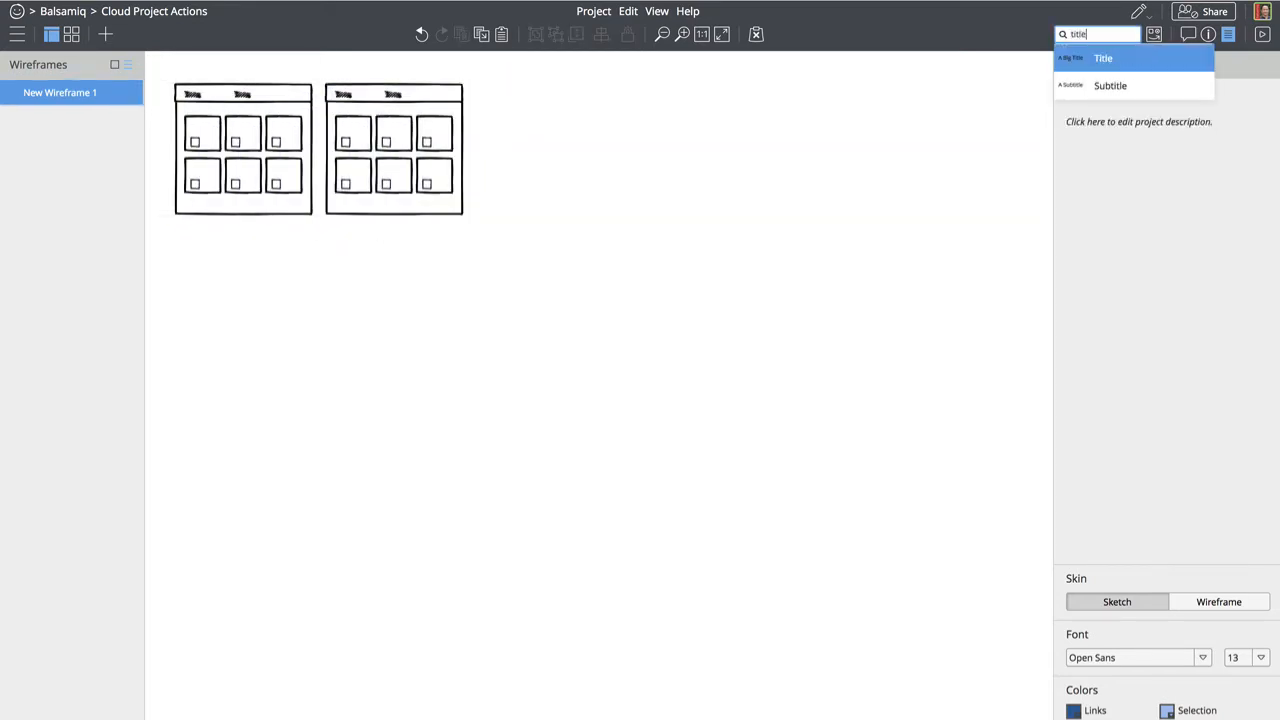
text(le)
key(Return)
click(276, 185)
shift+click(404, 194)
drag(404, 194, 417, 250)
Change the big title's text to "Concept 1 Notifier"
click(300, 112)
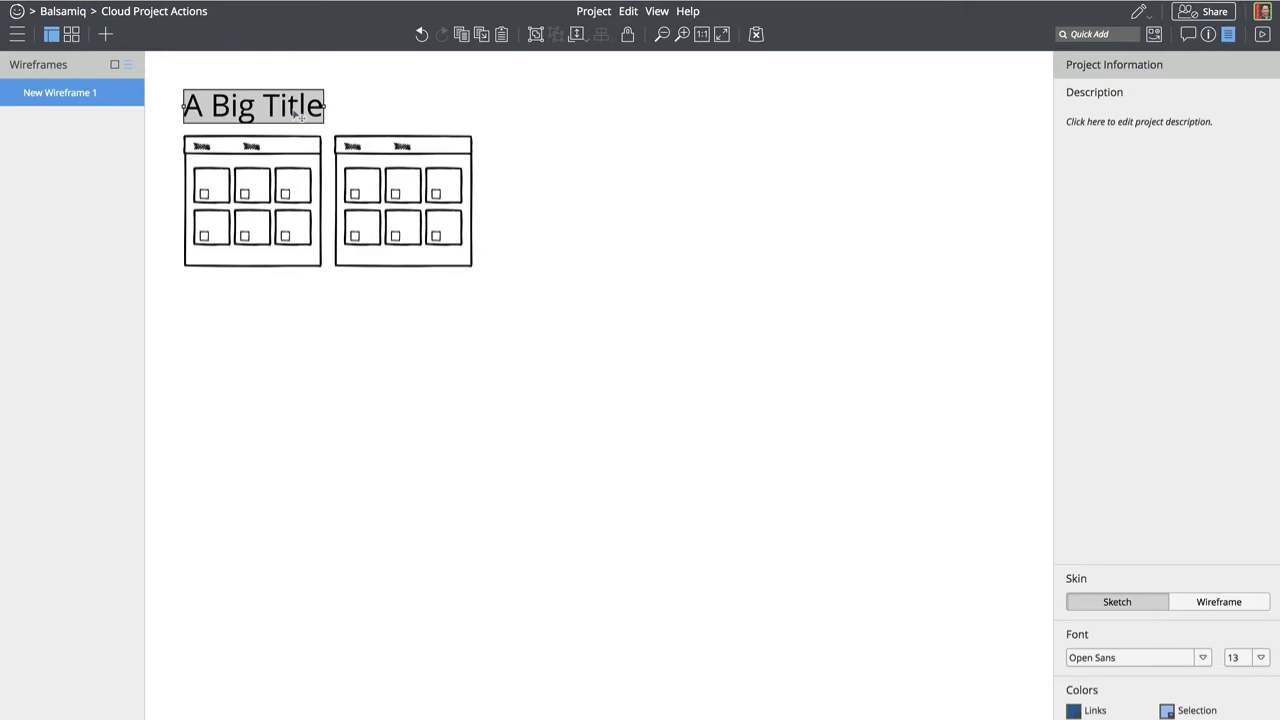
double_click(293, 108)
text(Concept 1)
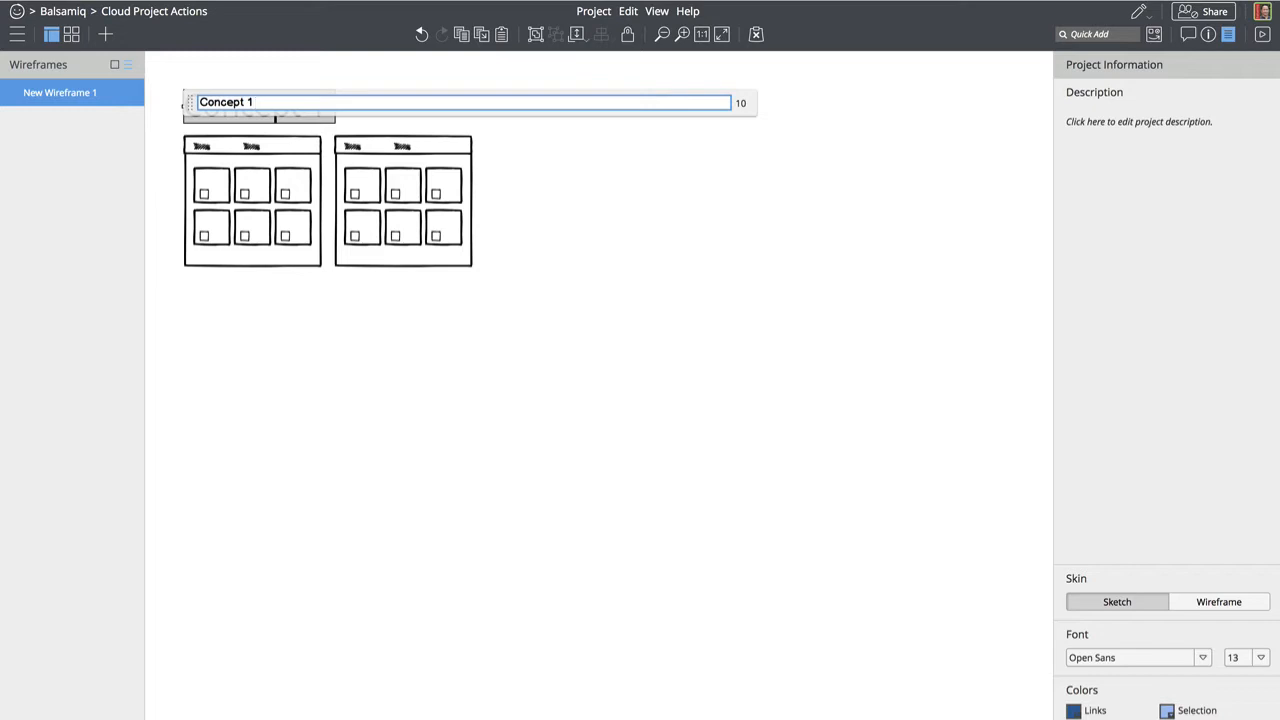
text( A)
key(BackSpace)
text(Notifier)
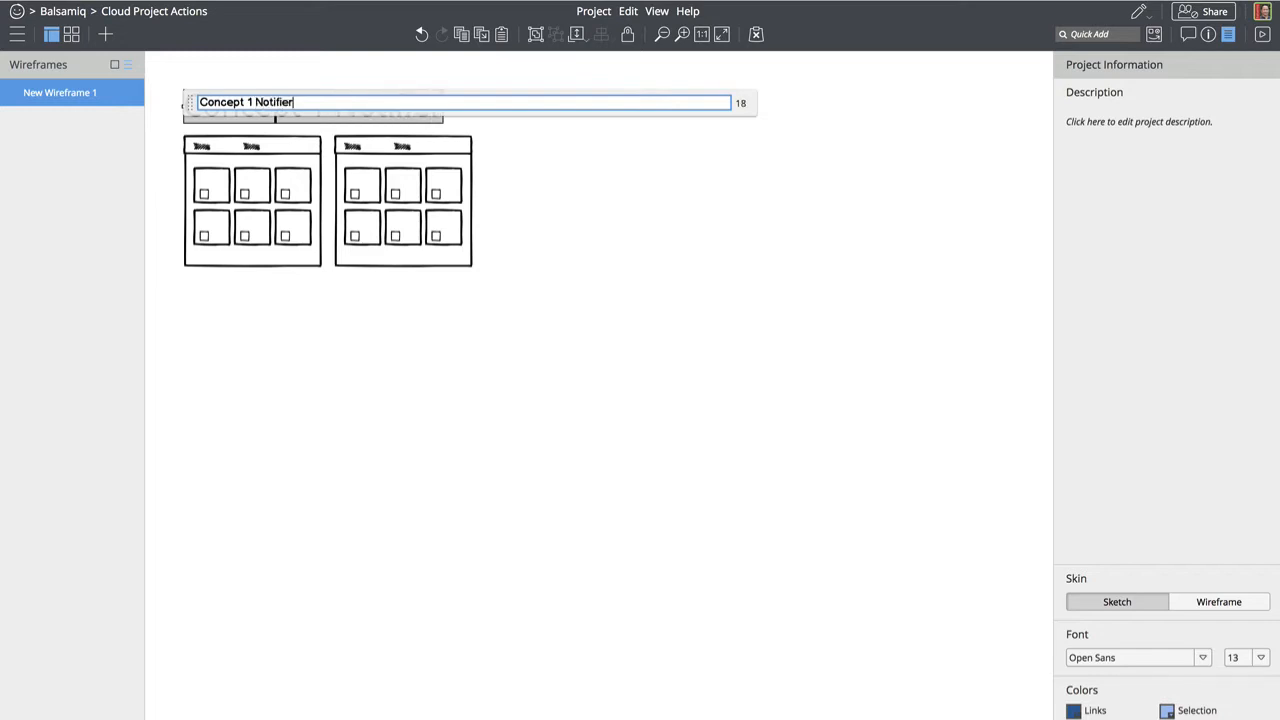
key(Return)
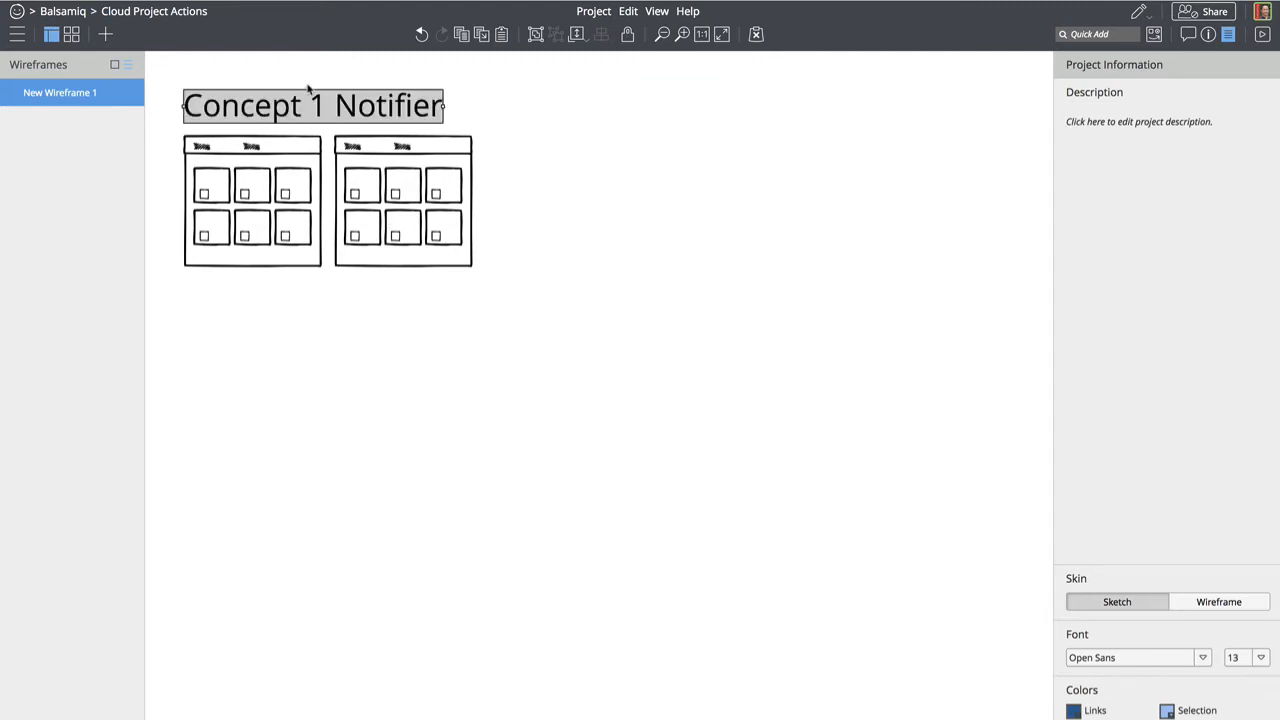
Copy the Concept 1 title below the sketches, change the copy to "Concept 2 Modal Toolbar" and left-align it with the original
drag(309, 91, 334, 382)
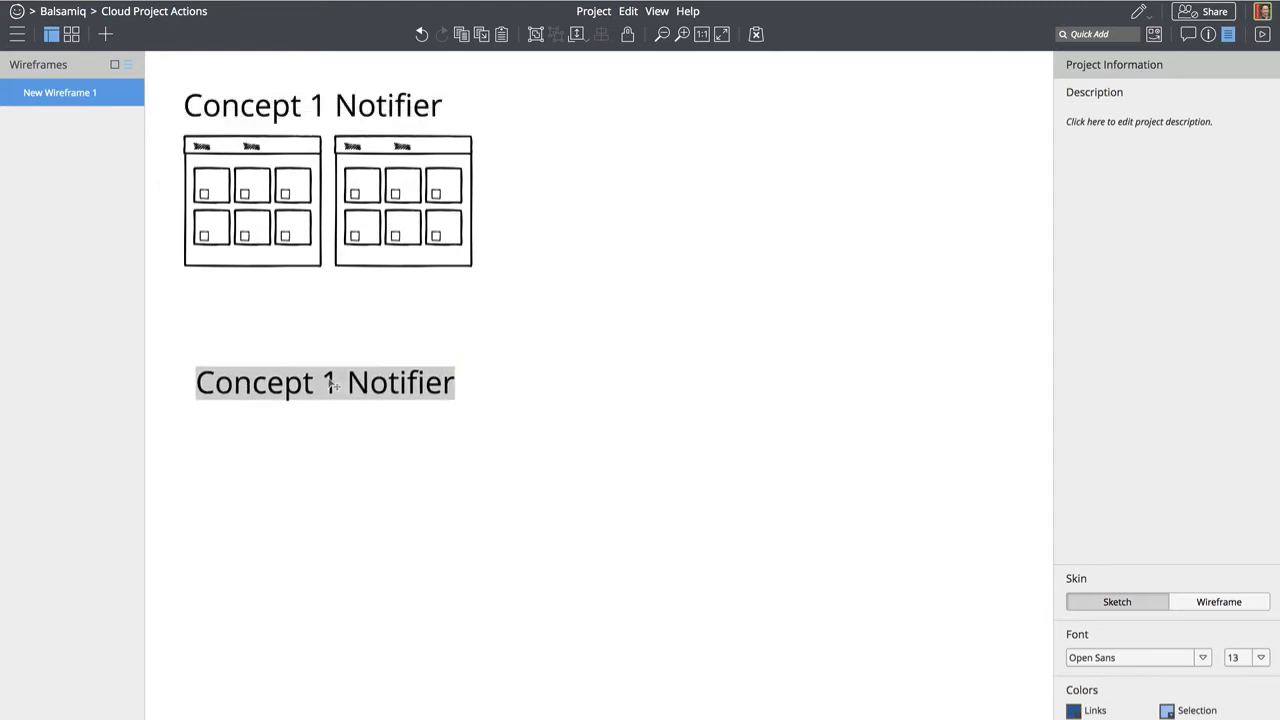
double_click(287, 395)
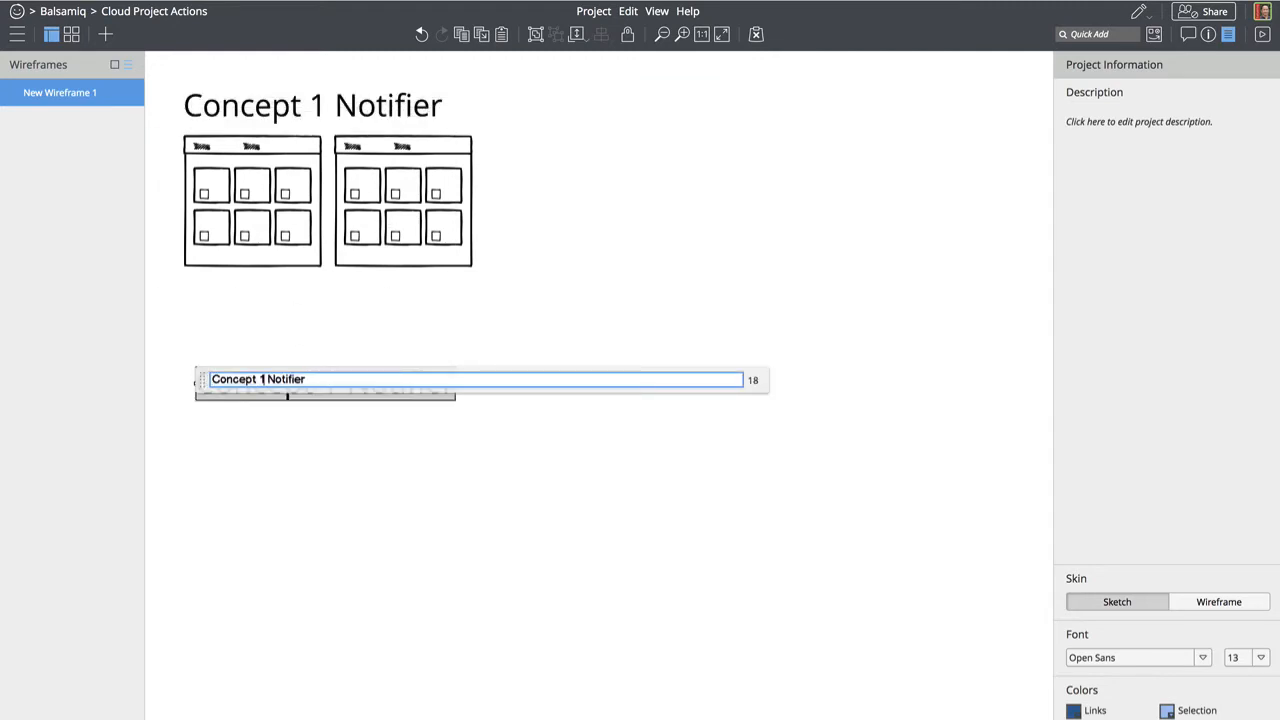
key(BackSpace)
text(2)
key(shift+End)
key(BackSpace)
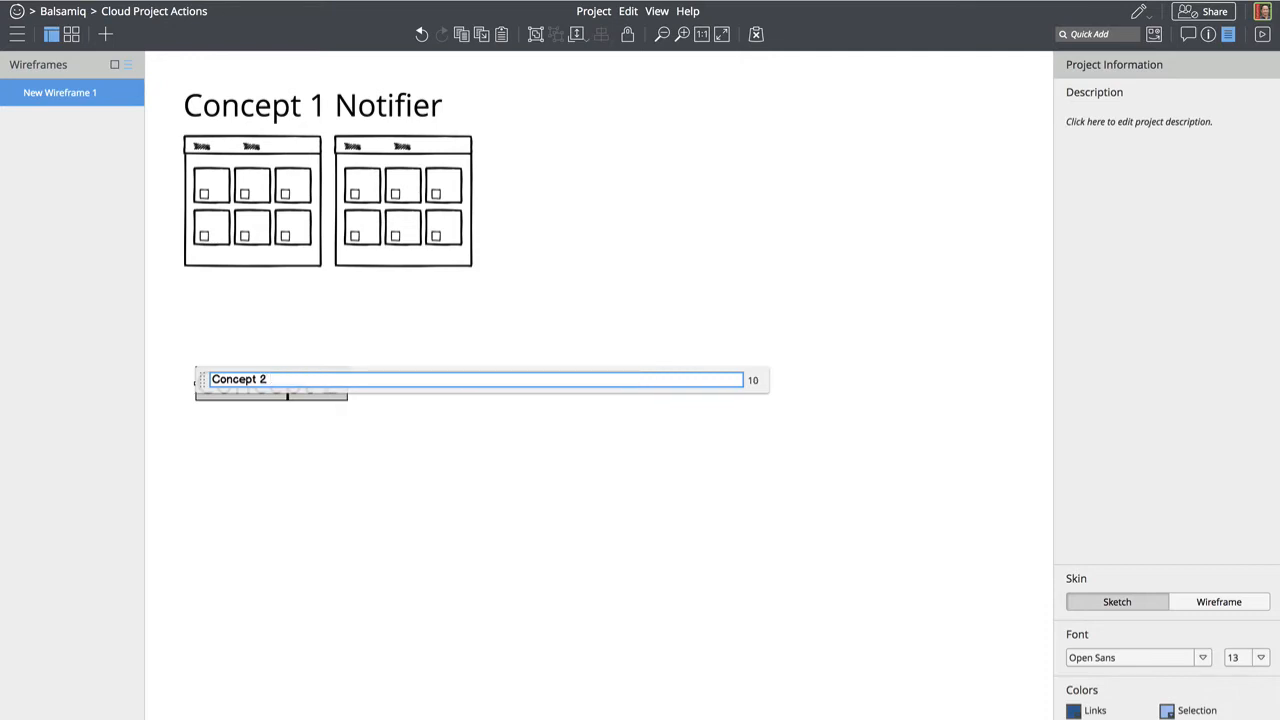
text(Modal Toolbar)
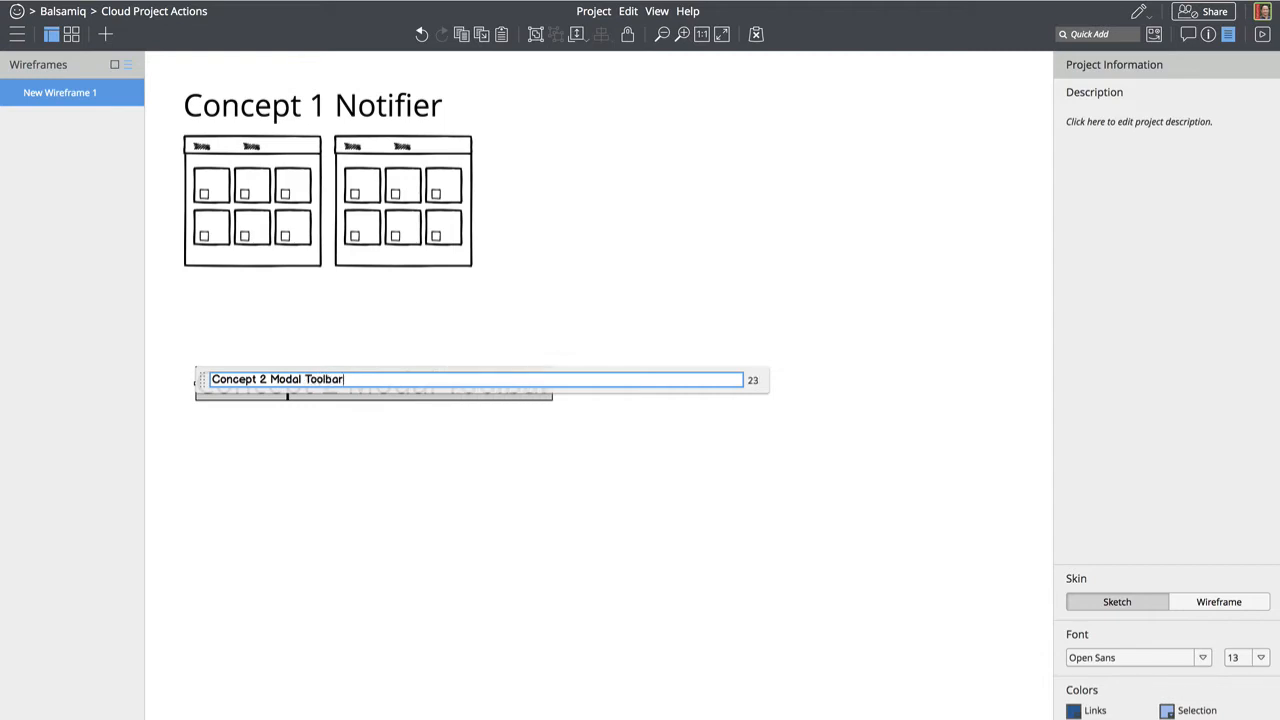
key(Return)
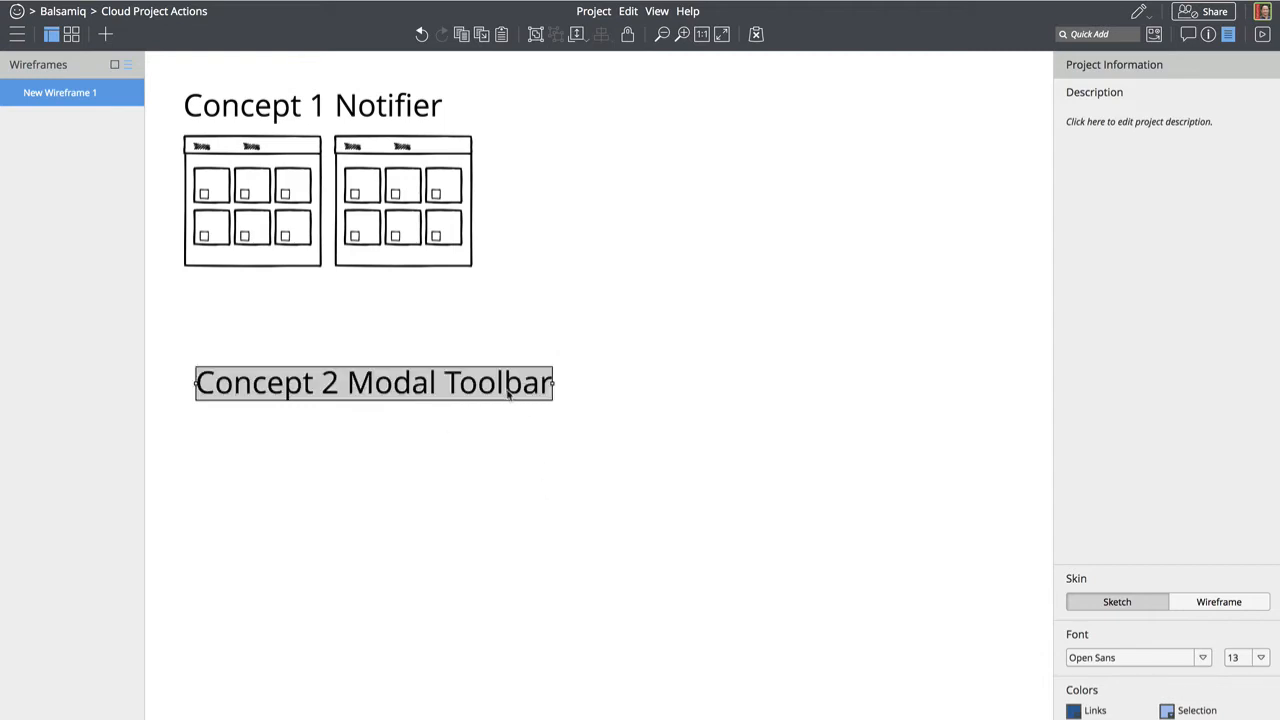
drag(478, 395, 466, 395)
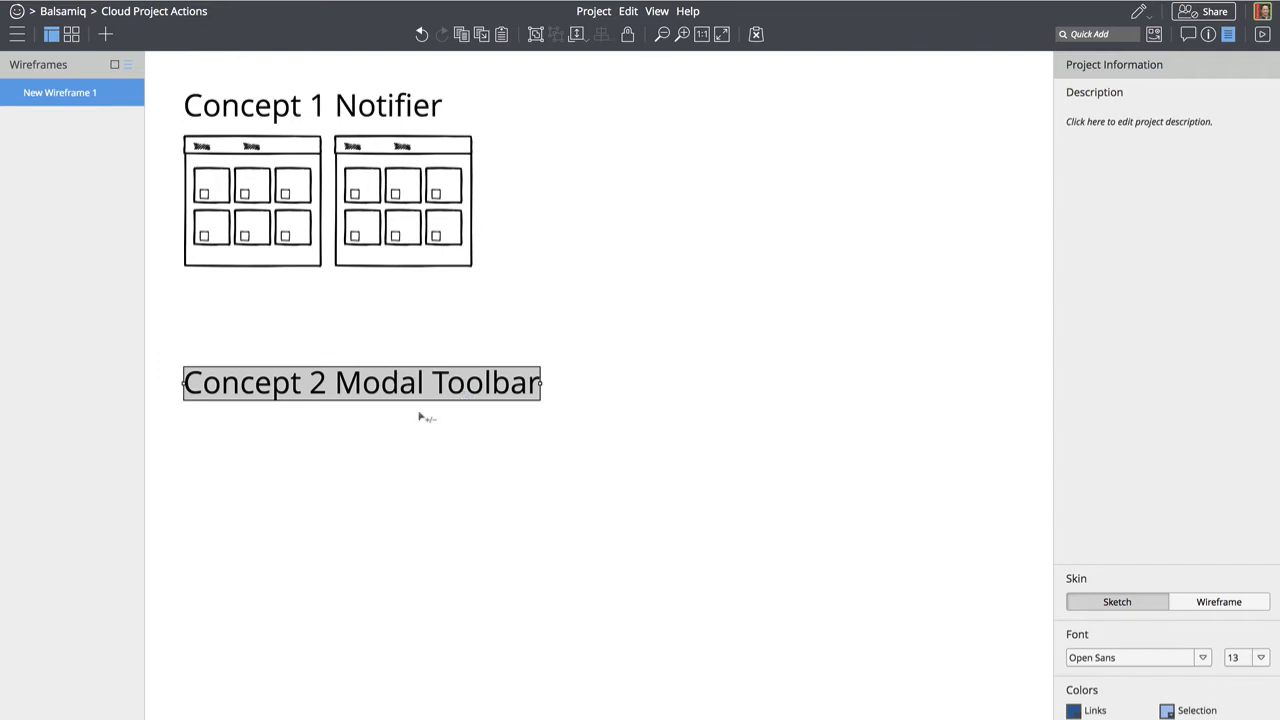
Copy the Concept 2 title further down the canvas and shorten the copy's text to "Concept 3"
drag(419, 416, 376, 597)
double_click(376, 597)
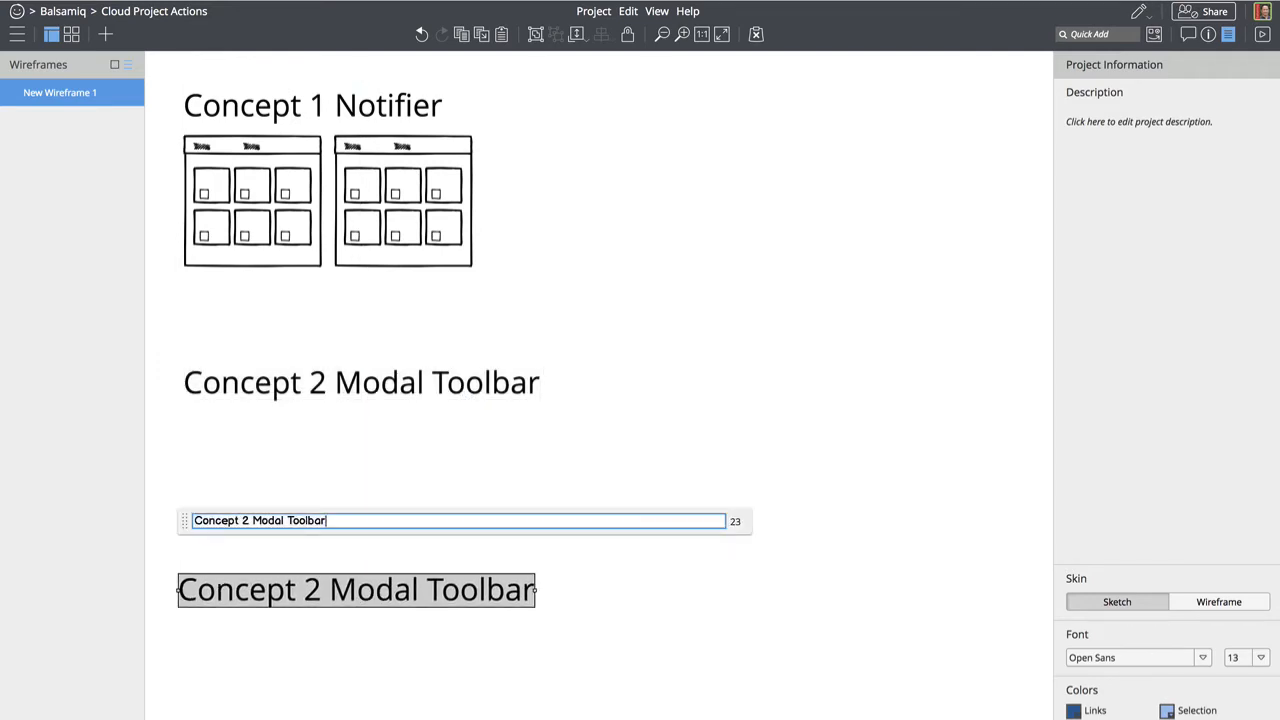
text(3)
key(Right)
key(shift+End)
key(BackSpace)
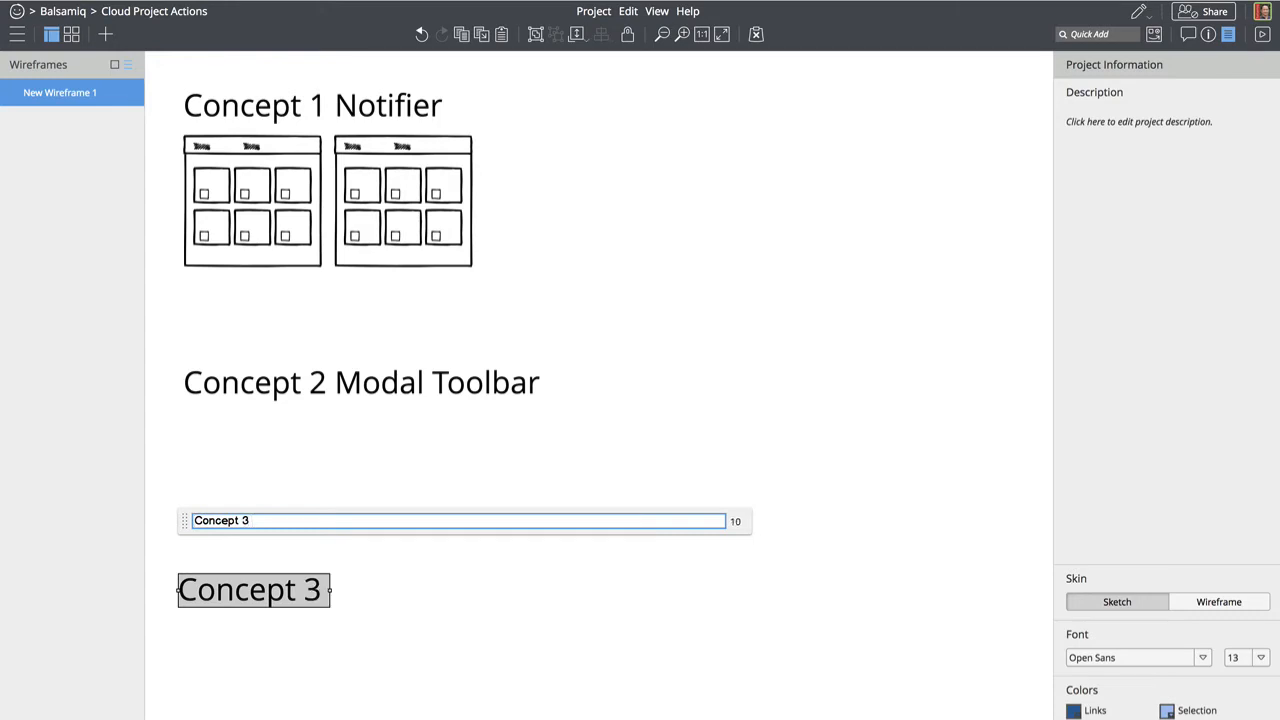
Complete the third title as "Concept 3 Slide In Toolbar" and left-align it with the titles above
text(Slide In Too)
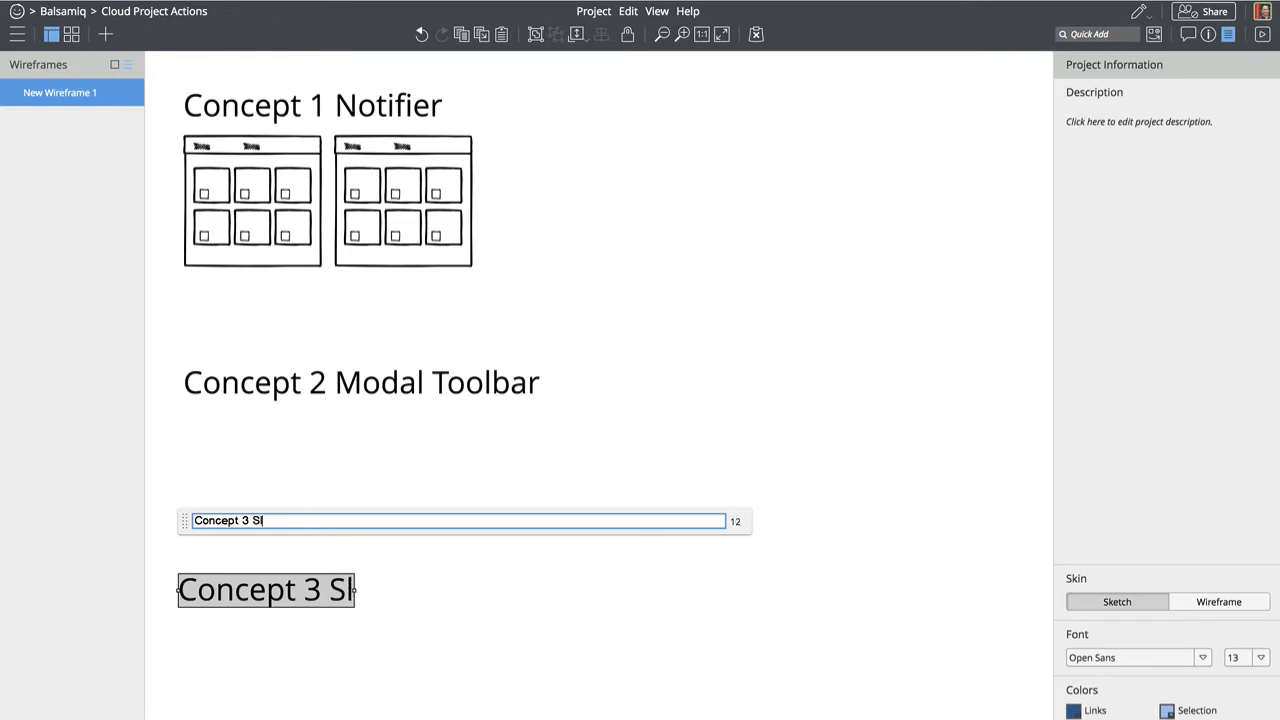
key(BackSpace)
key(BackSpace)
key(BackSpace)
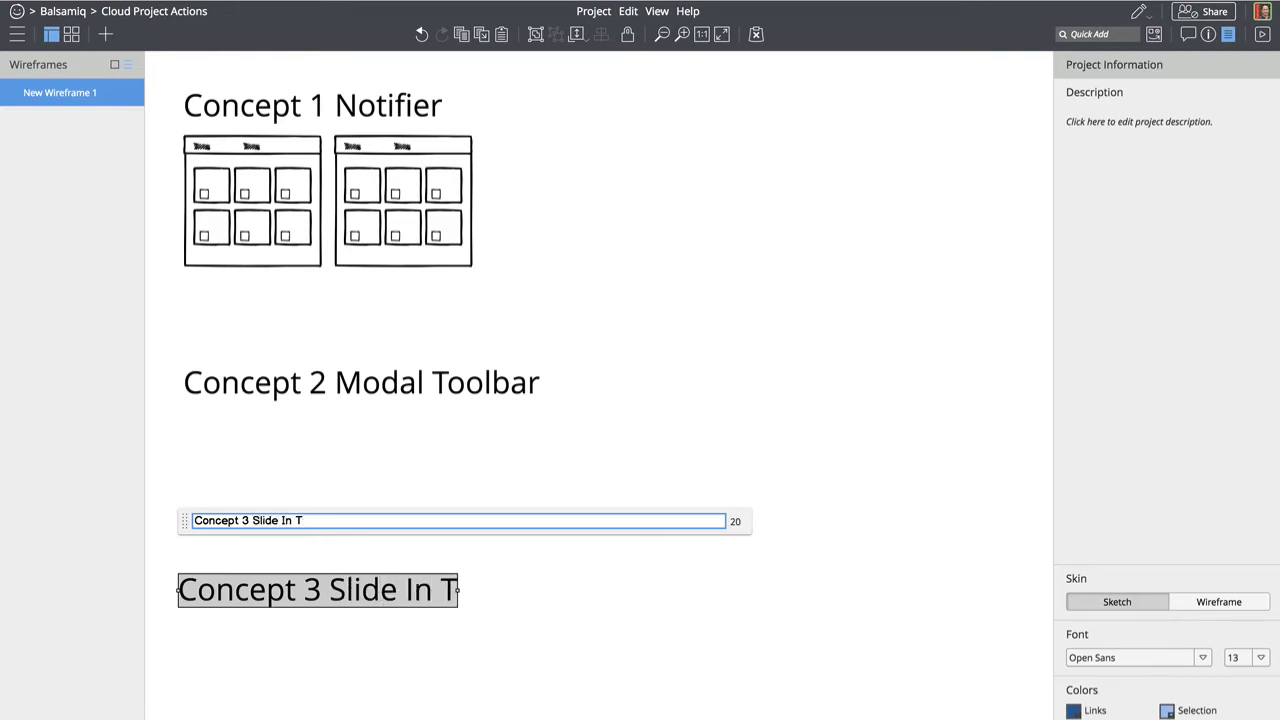
text(Toolbbar)
key(Return)
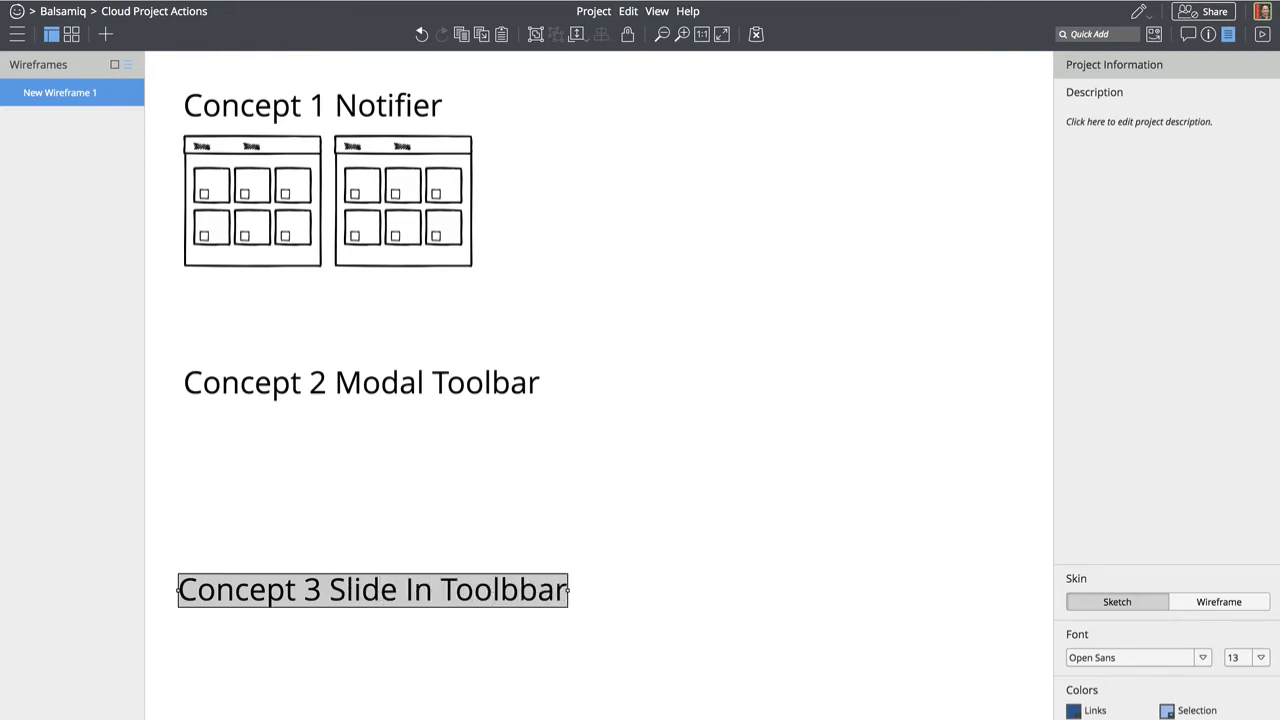
double_click(507, 606)
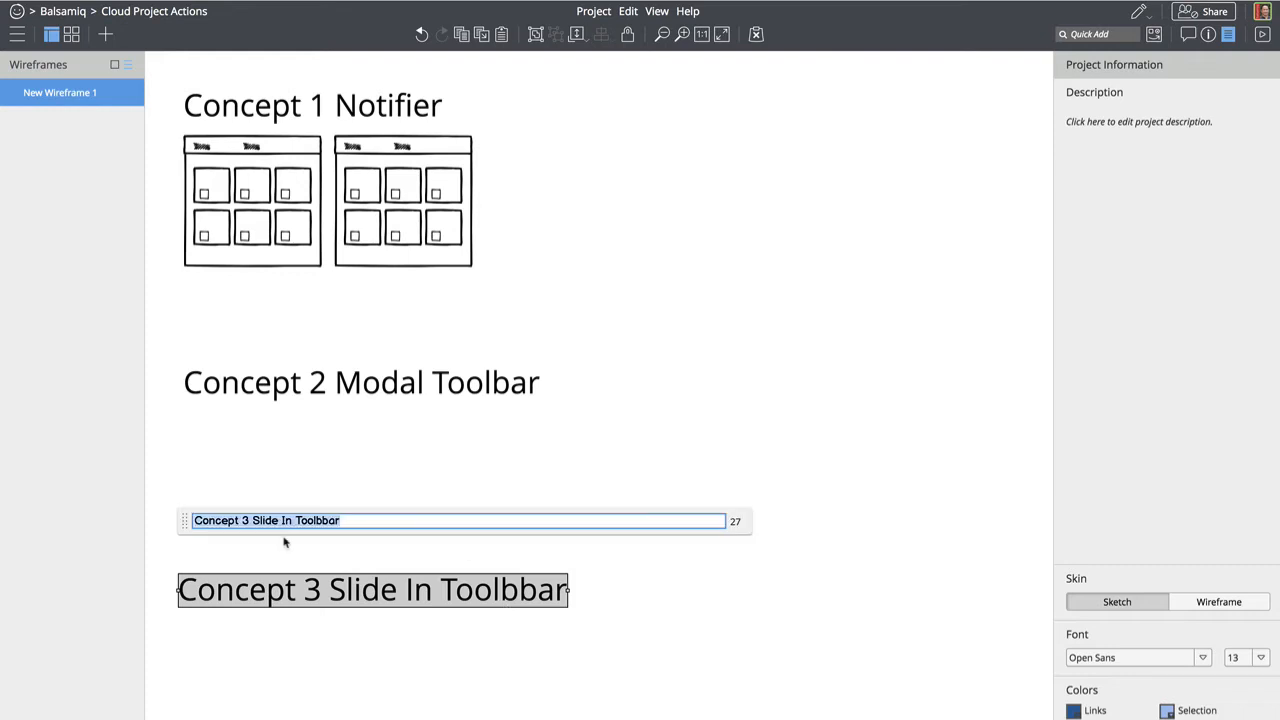
click(321, 522)
key(BackSpace)
key(Return)
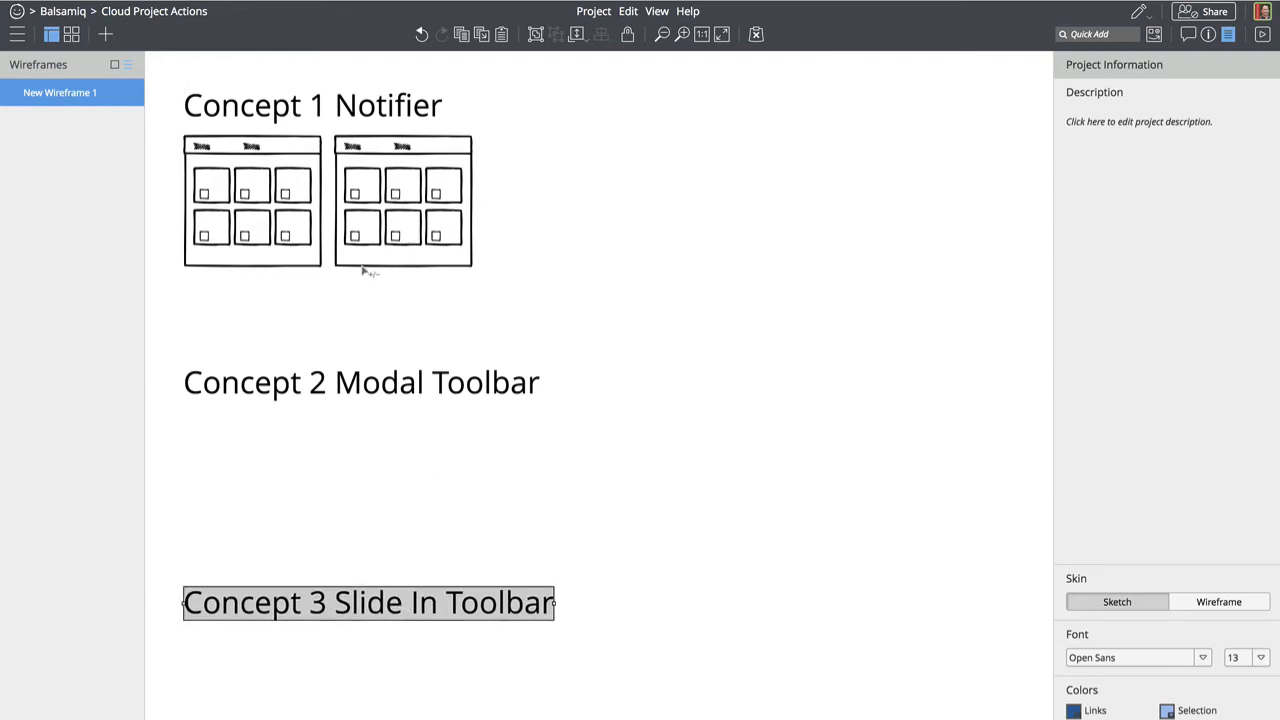
Move the Concept 2 title up closer to the first row and place the second page sketch beneath it
click(348, 390)
drag(348, 390, 348, 324)
click(375, 215)
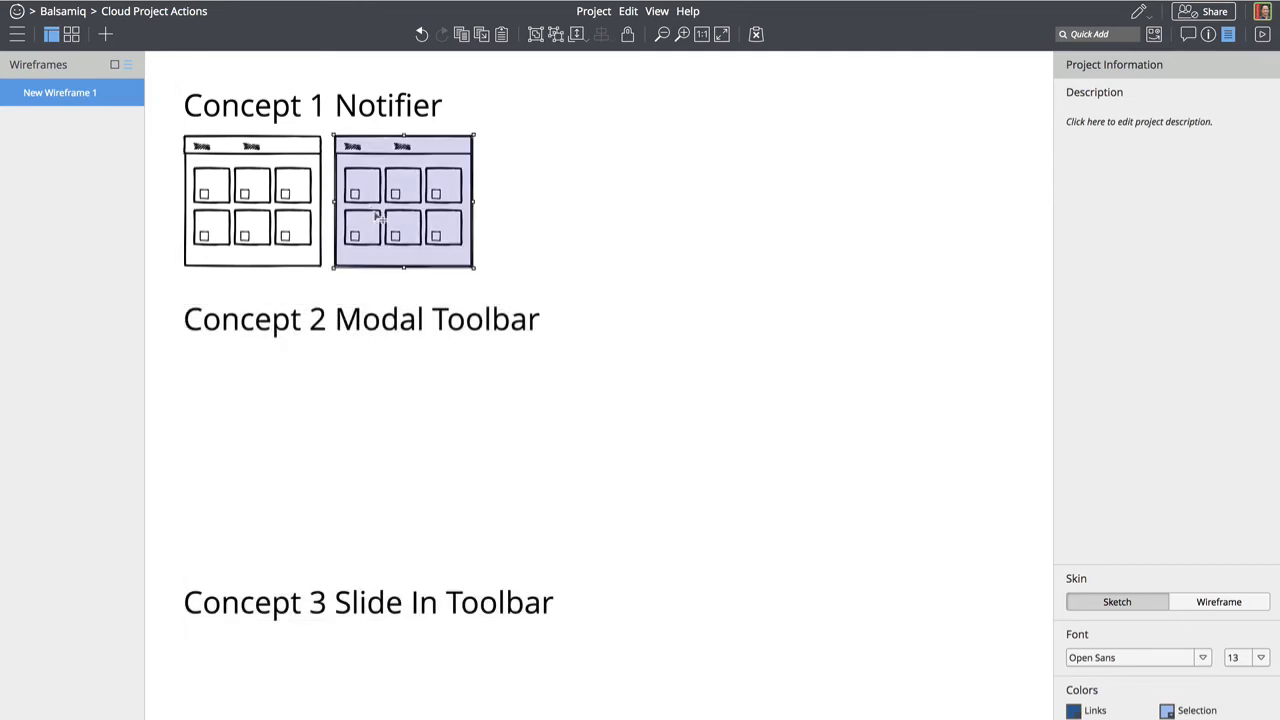
drag(375, 215, 214, 476)
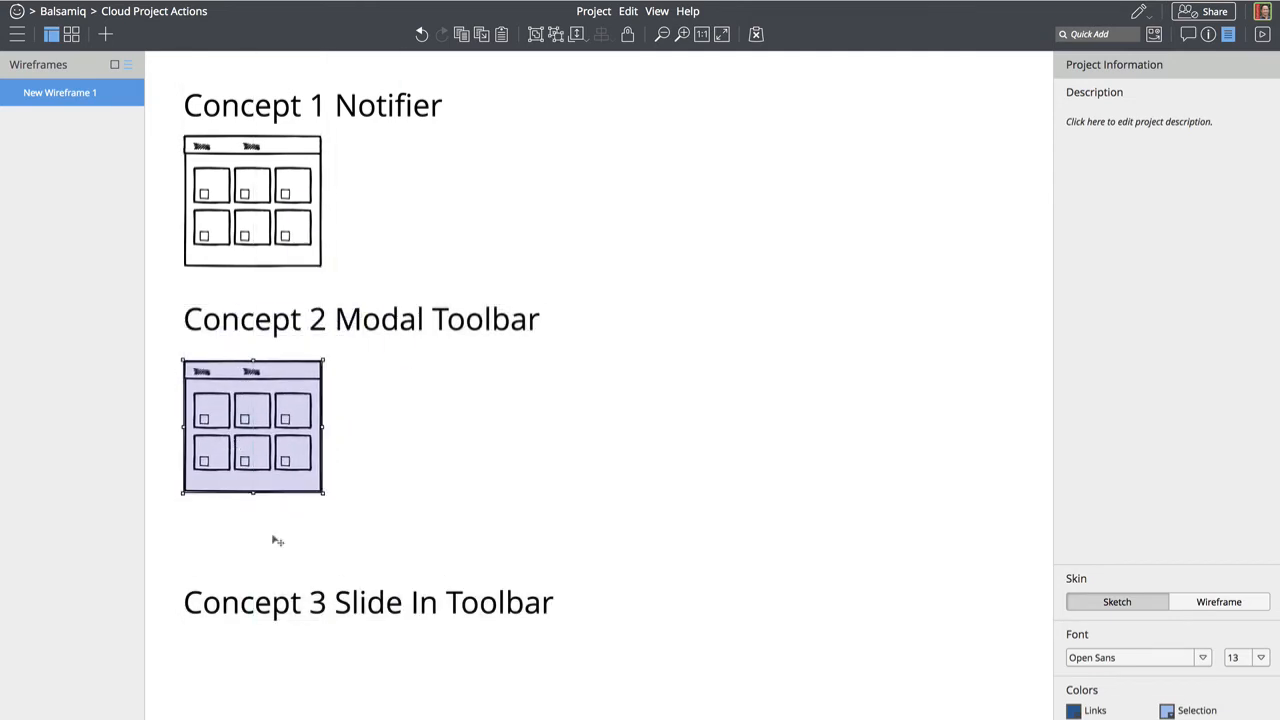
Move the Concept 3 title up and place a copy of the Concept 2 page sketch directly beneath it
double_click(280, 604)
drag(280, 604, 280, 561)
drag(271, 453, 271, 679)
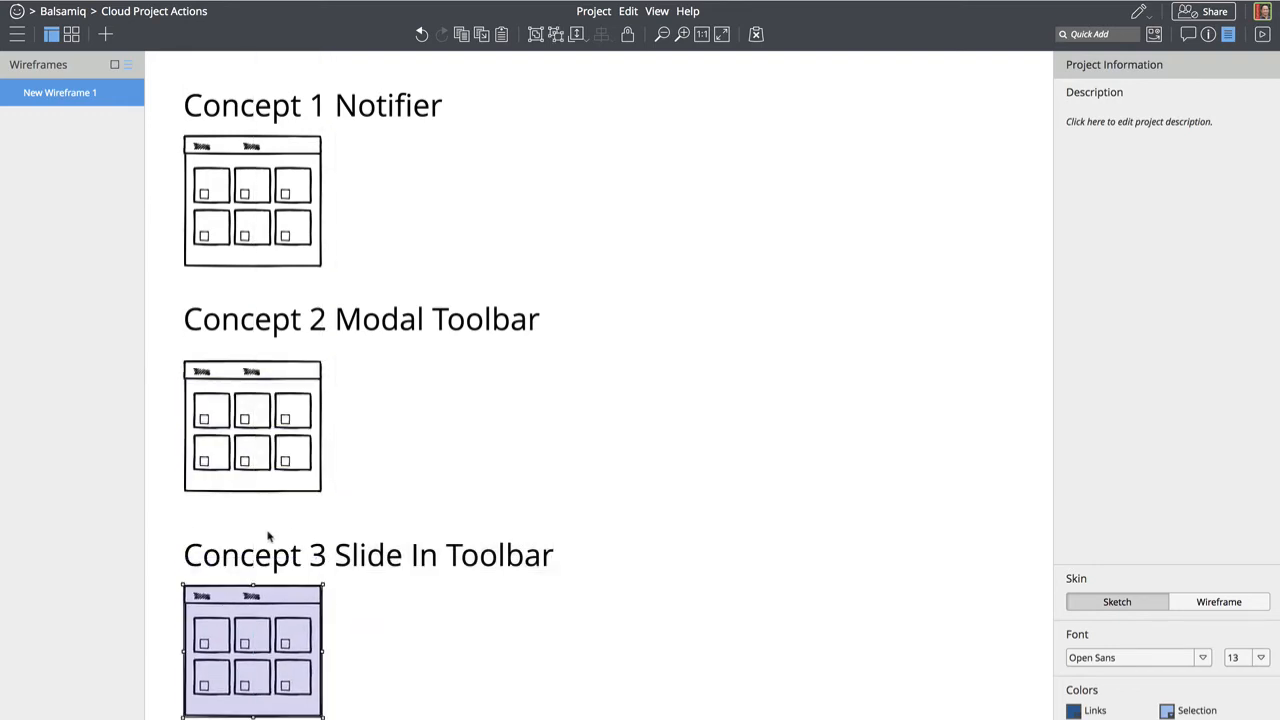
Duplicate the Concept 1 page sketch to its right and set the checkbox in the copy's first tile to Selected
click(288, 204)
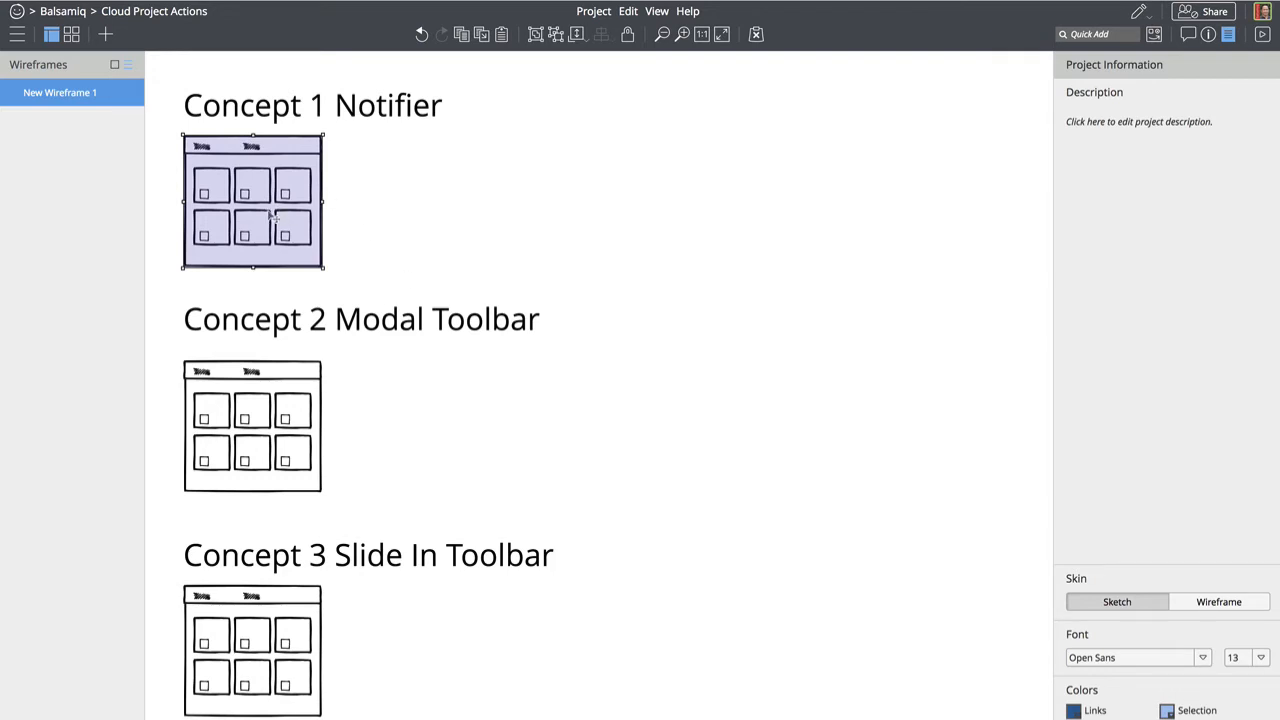
drag(271, 216, 435, 233)
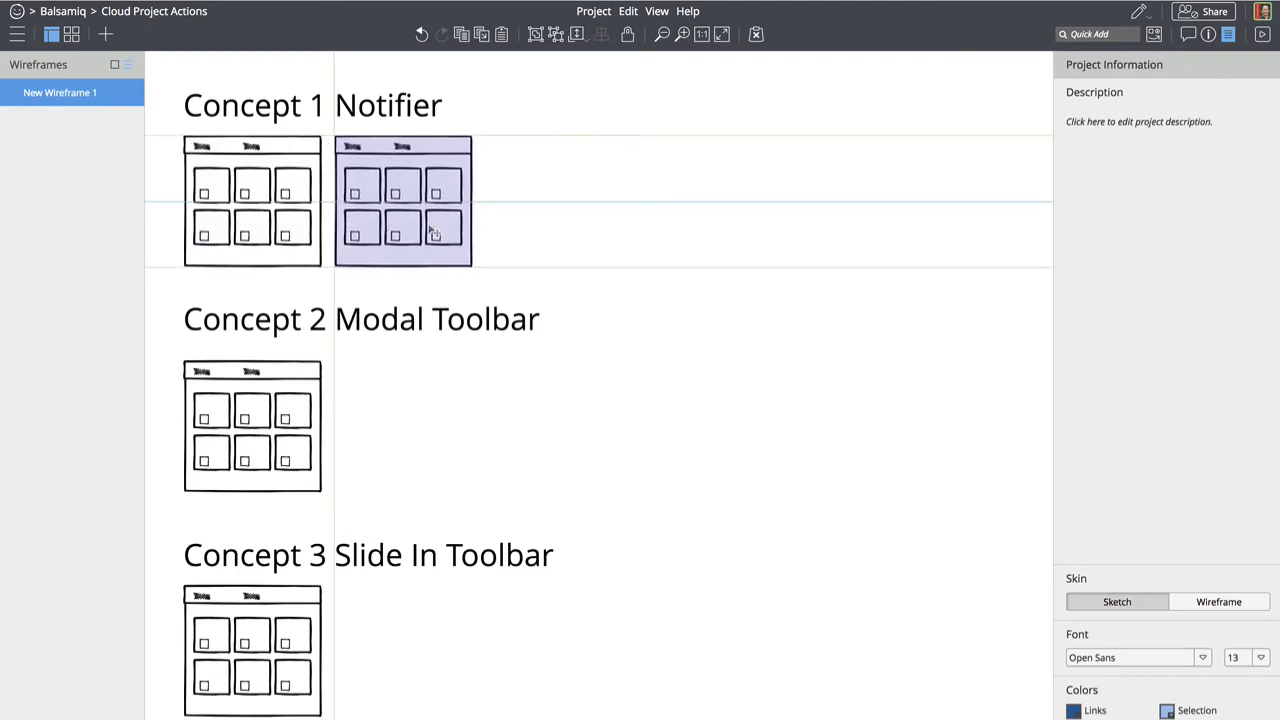
double_click(435, 233)
double_click(435, 233)
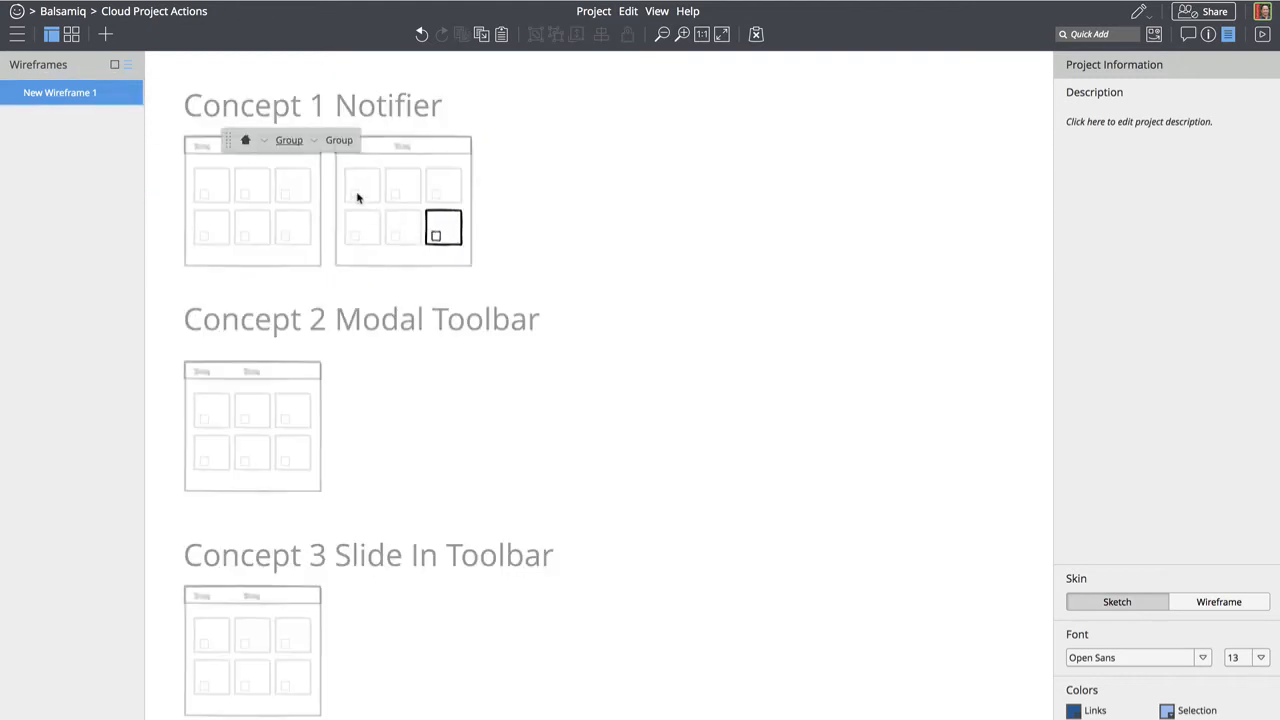
click(357, 197)
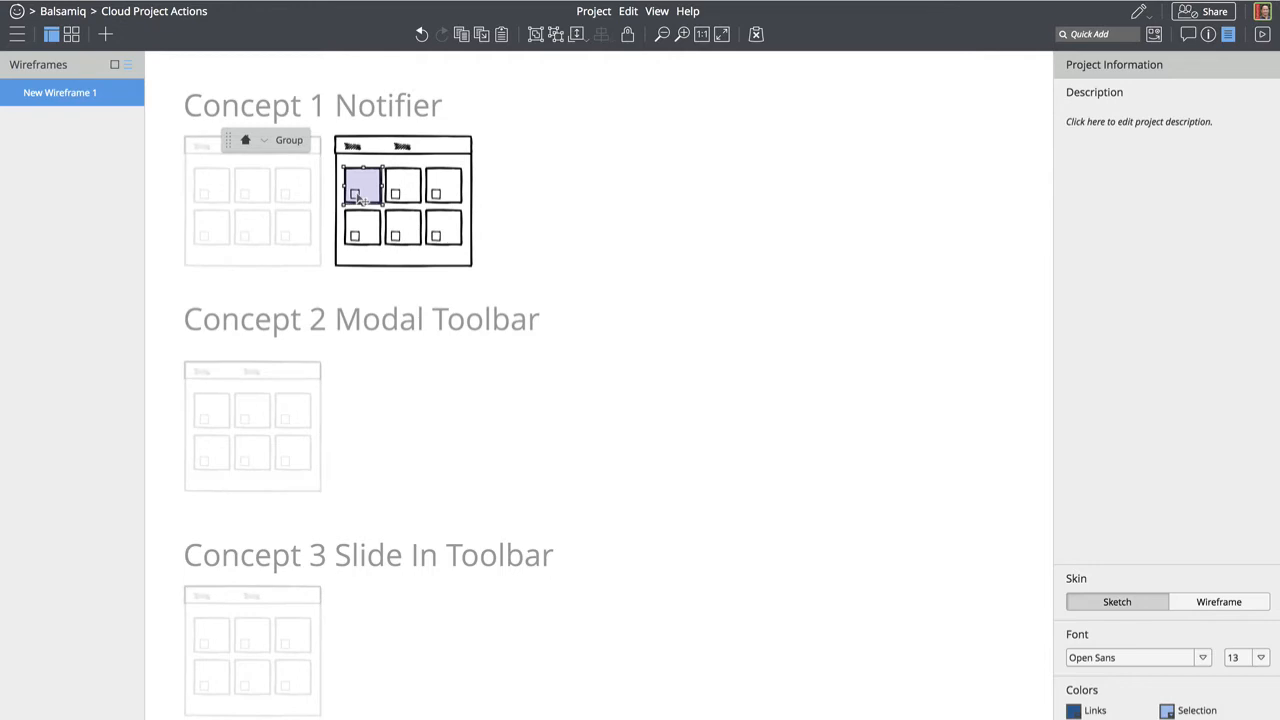
double_click(357, 197)
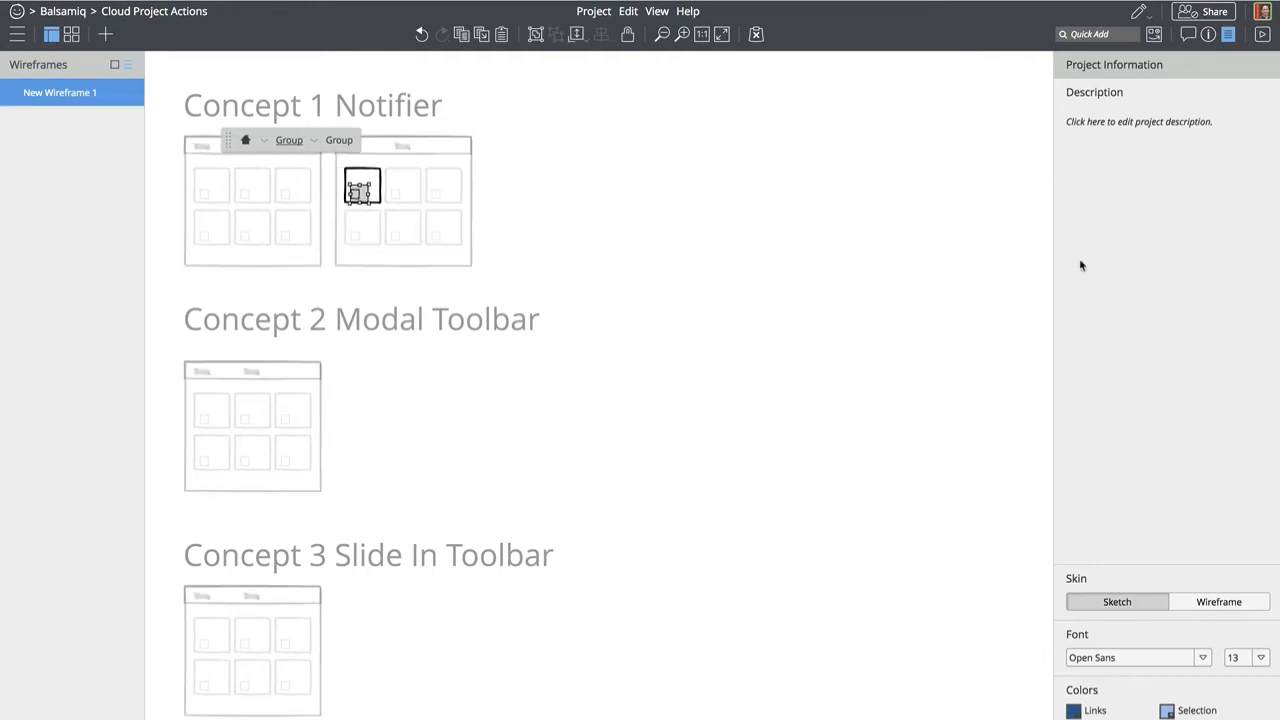
click(1208, 34)
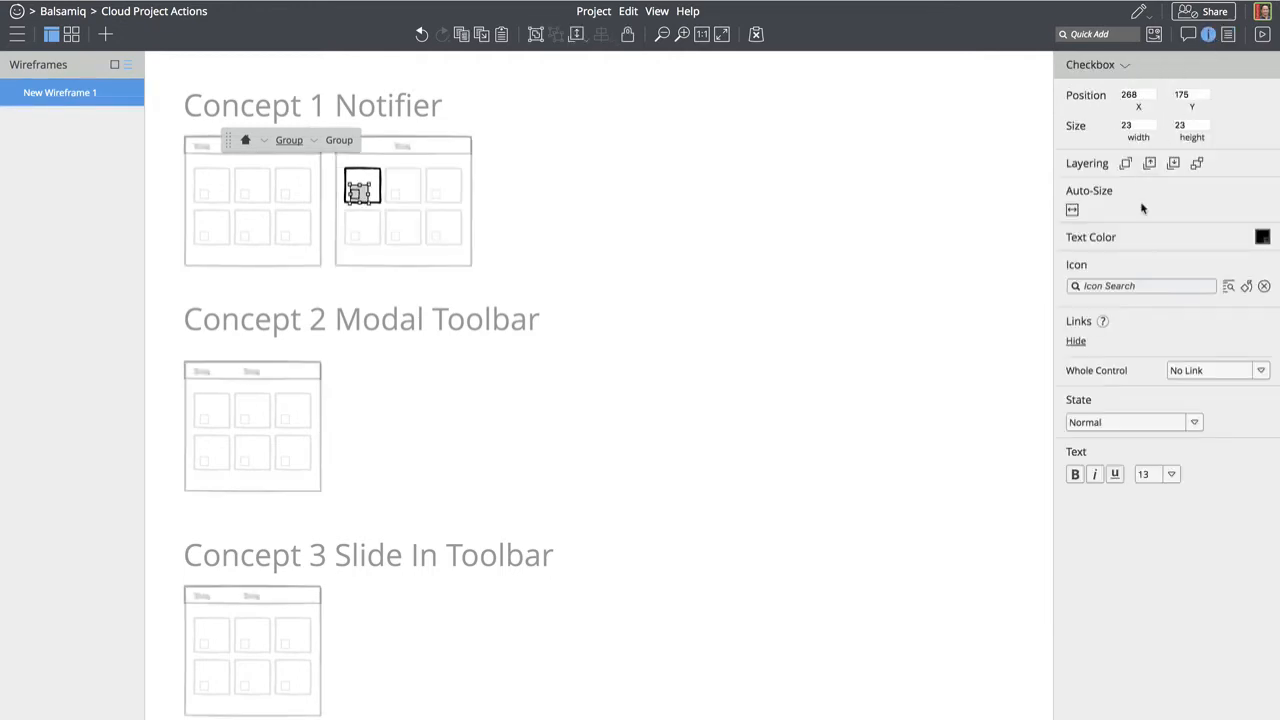
click(1118, 425)
click(1118, 459)
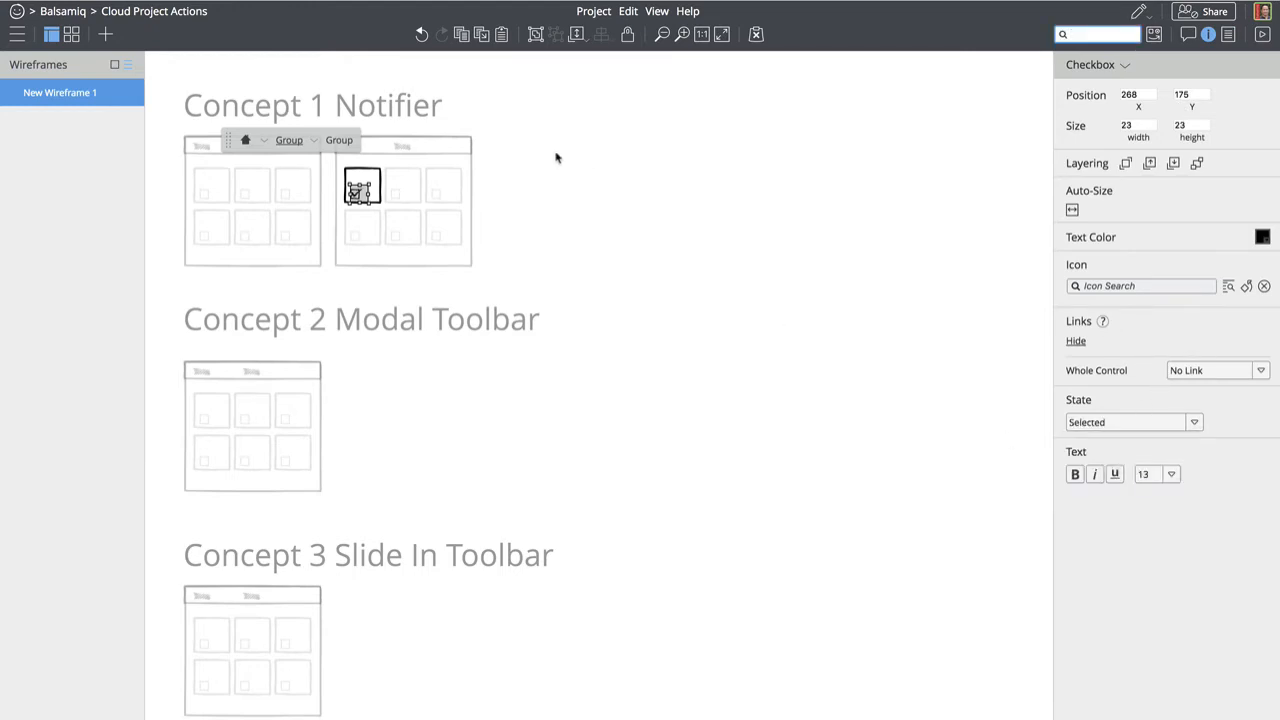
Set the checkbox in the last tile of the second Concept 1 sketch to Selected and leave group editing
click(460, 186)
click(403, 190)
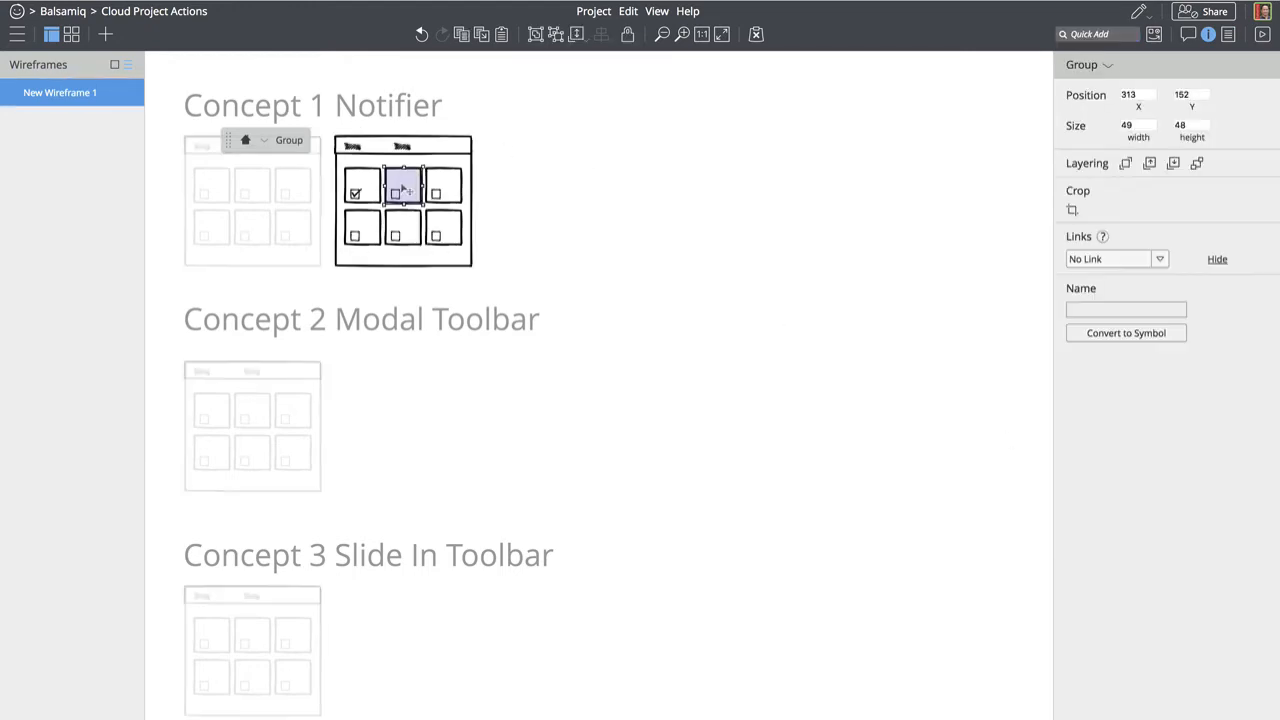
double_click(403, 190)
click(505, 245)
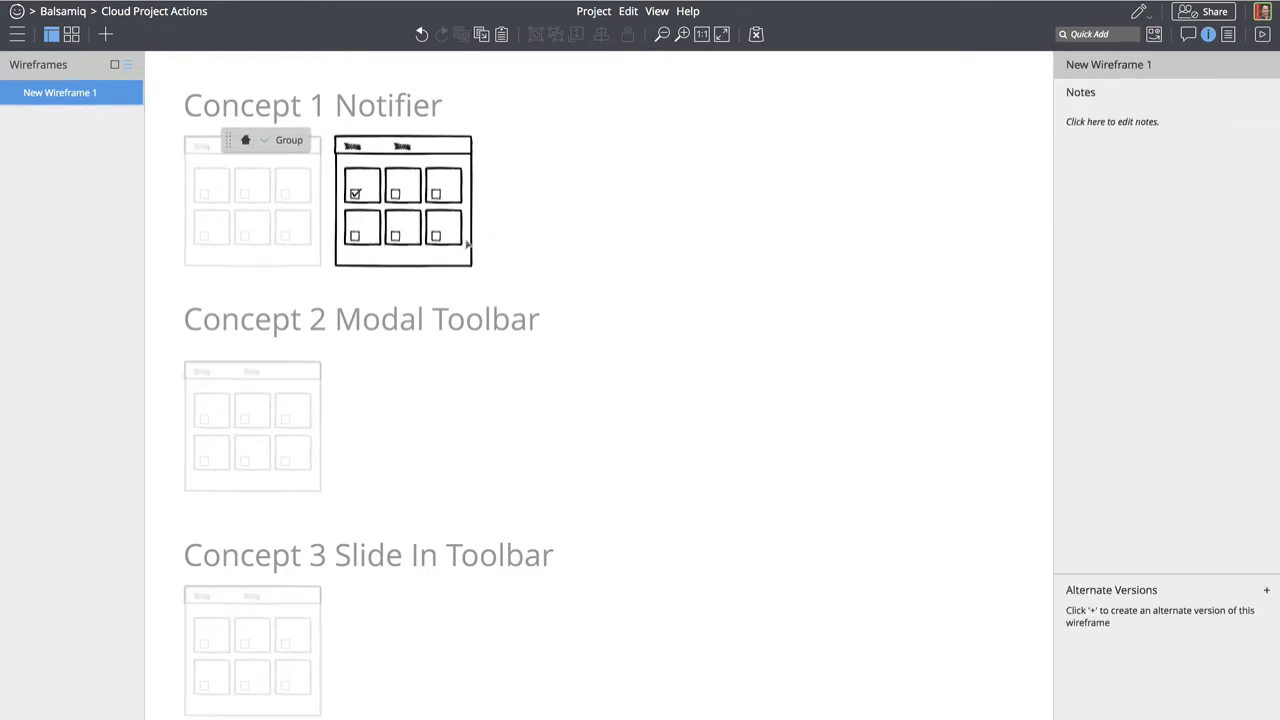
click(467, 244)
double_click(449, 239)
click(440, 237)
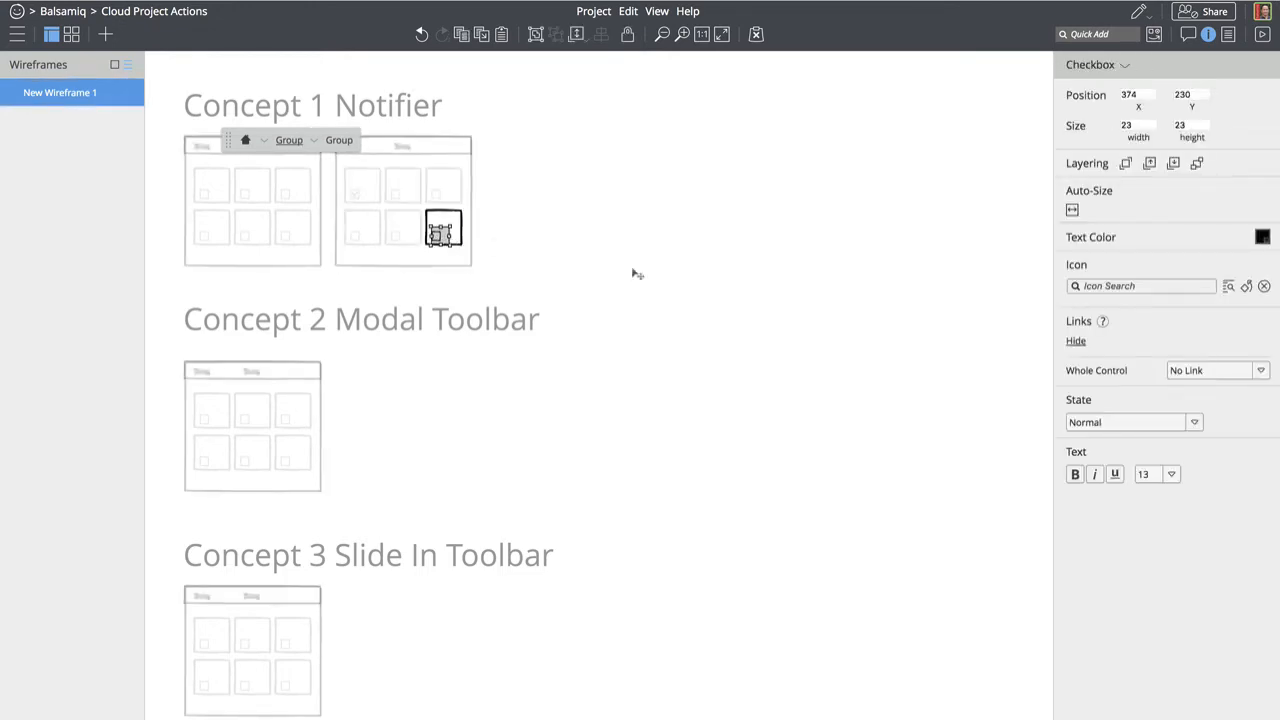
click(1155, 427)
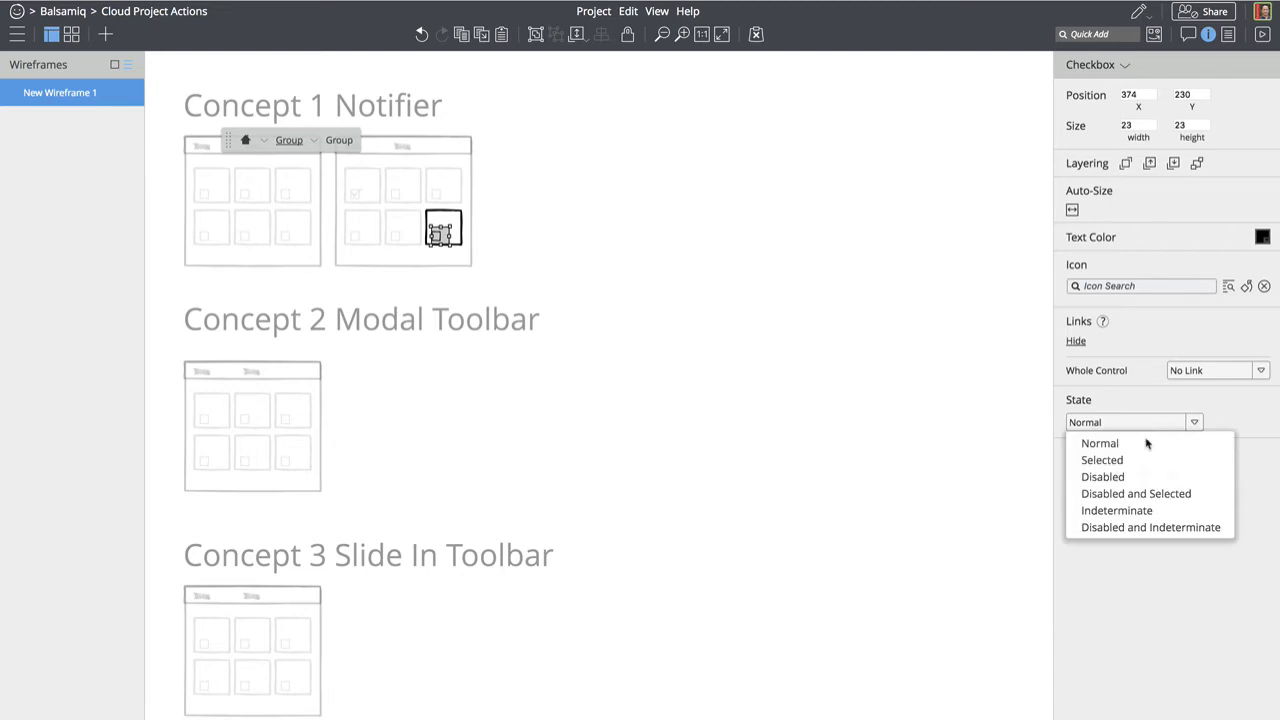
click(1137, 459)
click(697, 315)
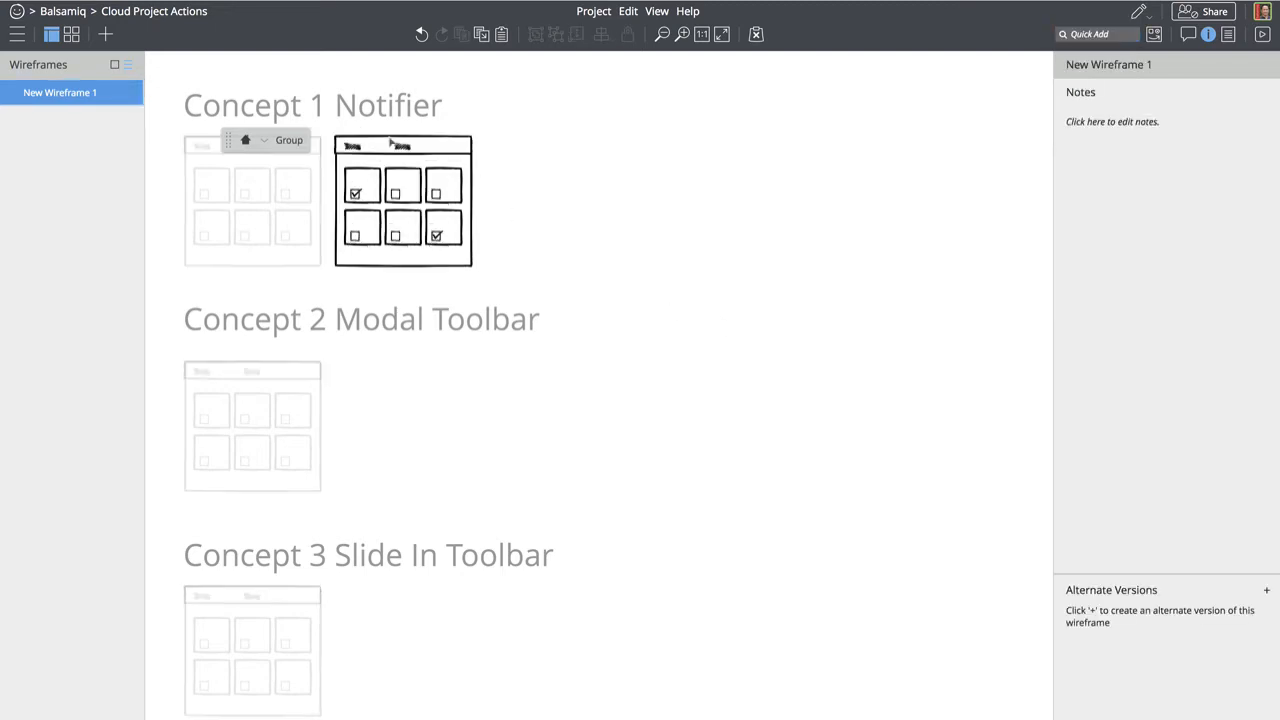
click(610, 162)
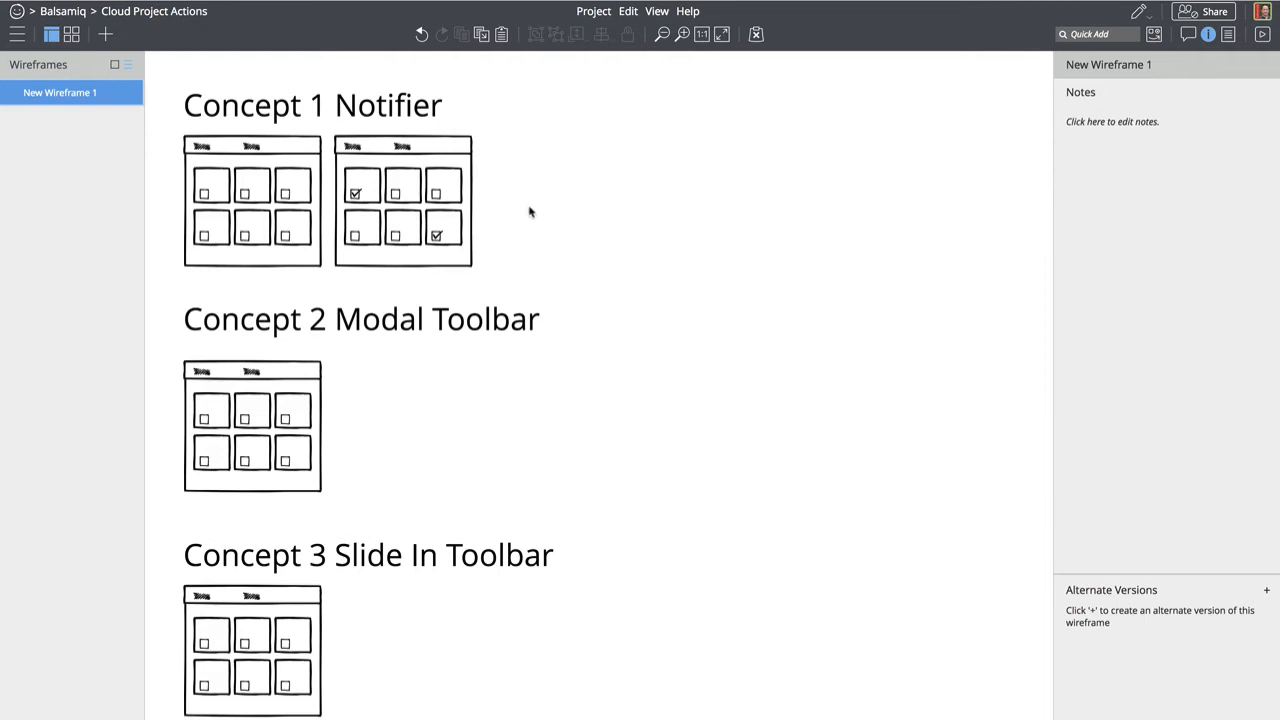
Add a Download icon at size XS near the right end of the second Concept 1 sketch's header
key(slash)
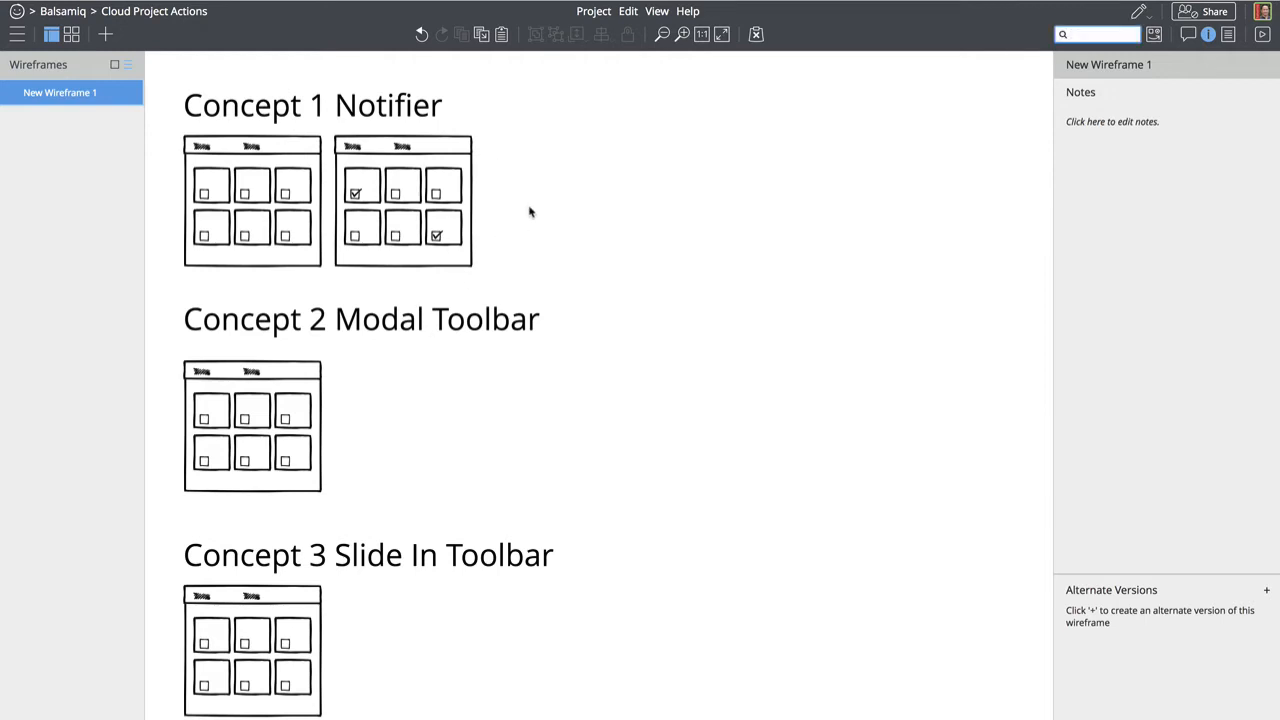
text(down)
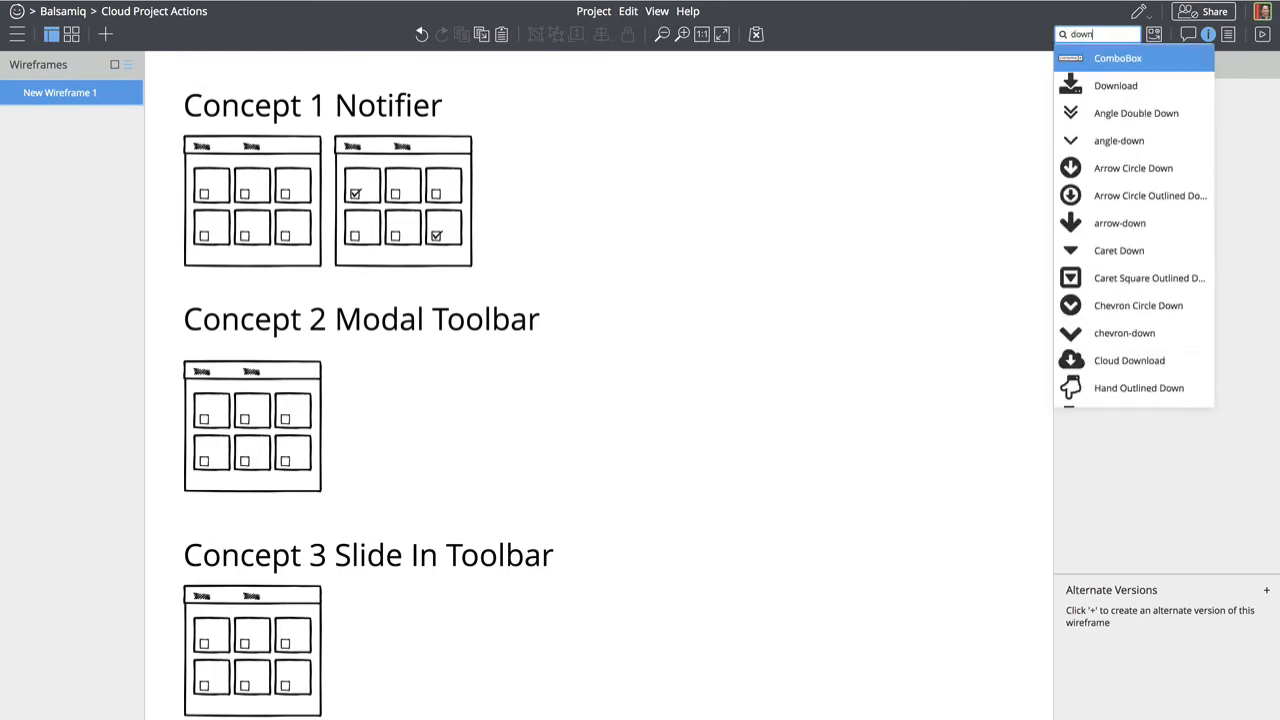
key(Down)
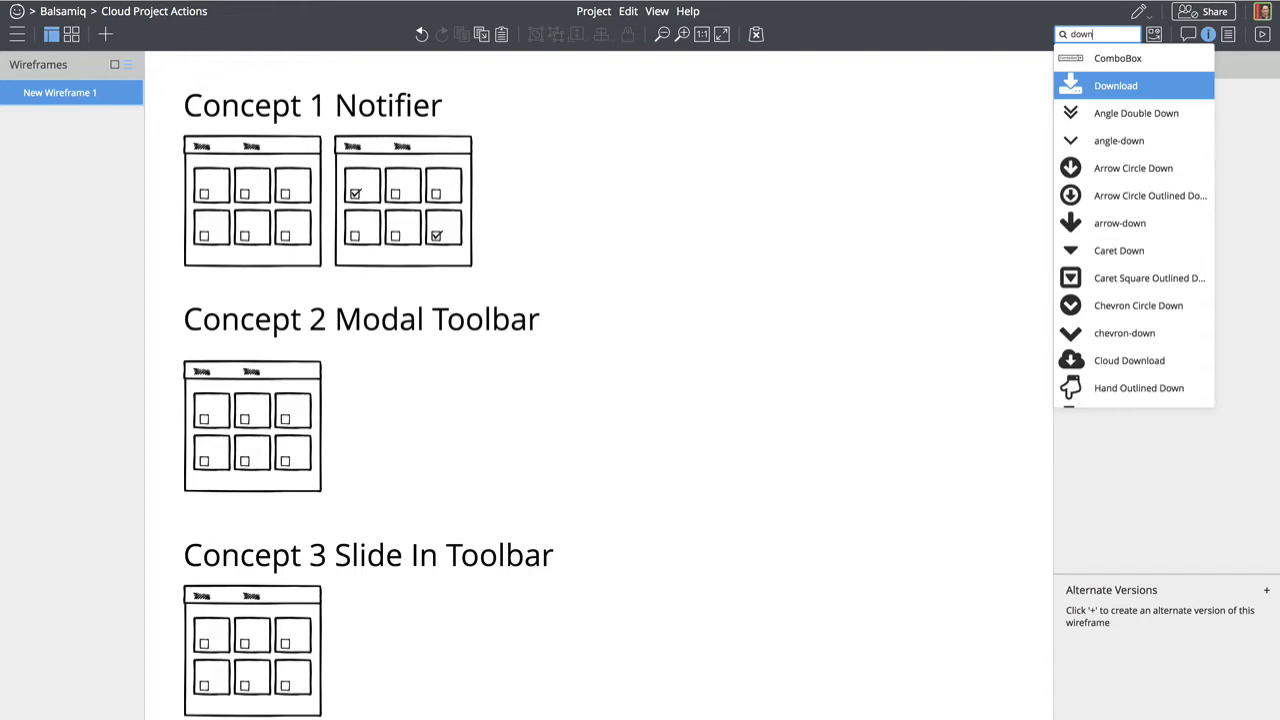
key(Down)
key(Down)
key(Up)
key(Up)
key(Return)
drag(213, 148, 543, 146)
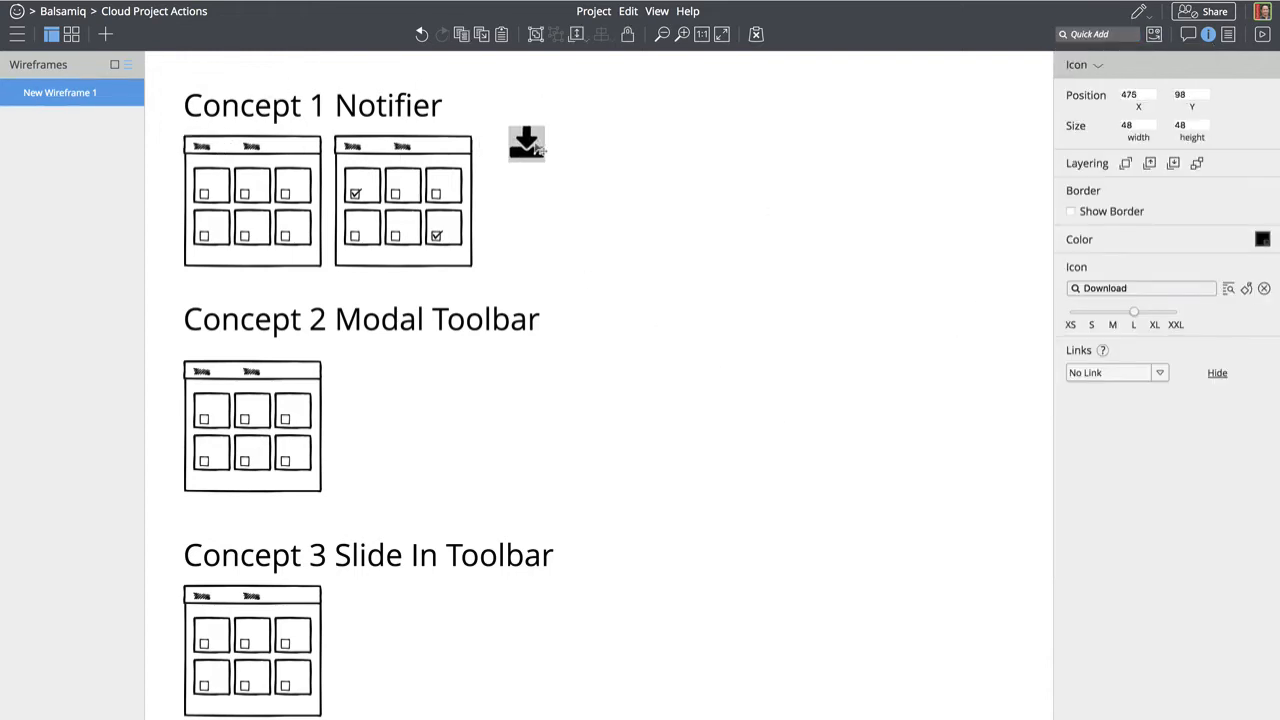
click(1072, 316)
drag(517, 129, 467, 149)
Duplicate the Download icon beside itself in the header and change the copy to the Times icon
key(super+d)
click(1140, 289)
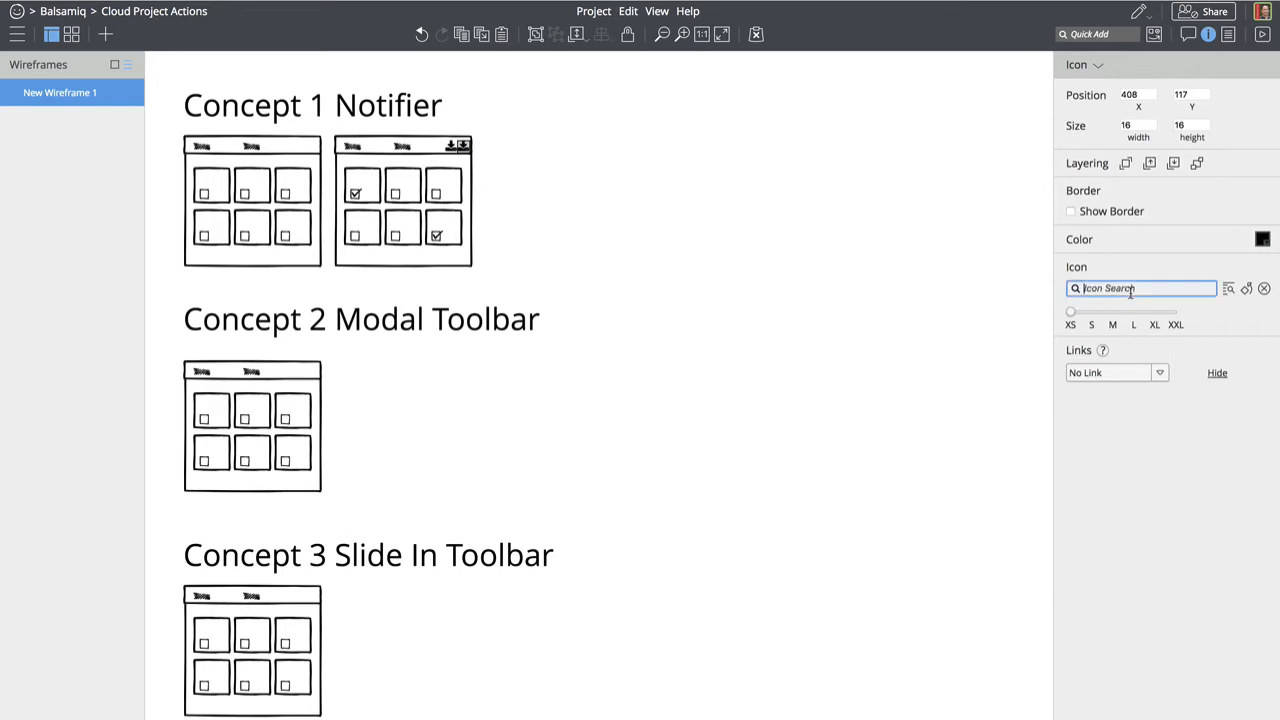
text(x)
key(BackSpace)
text(clo)
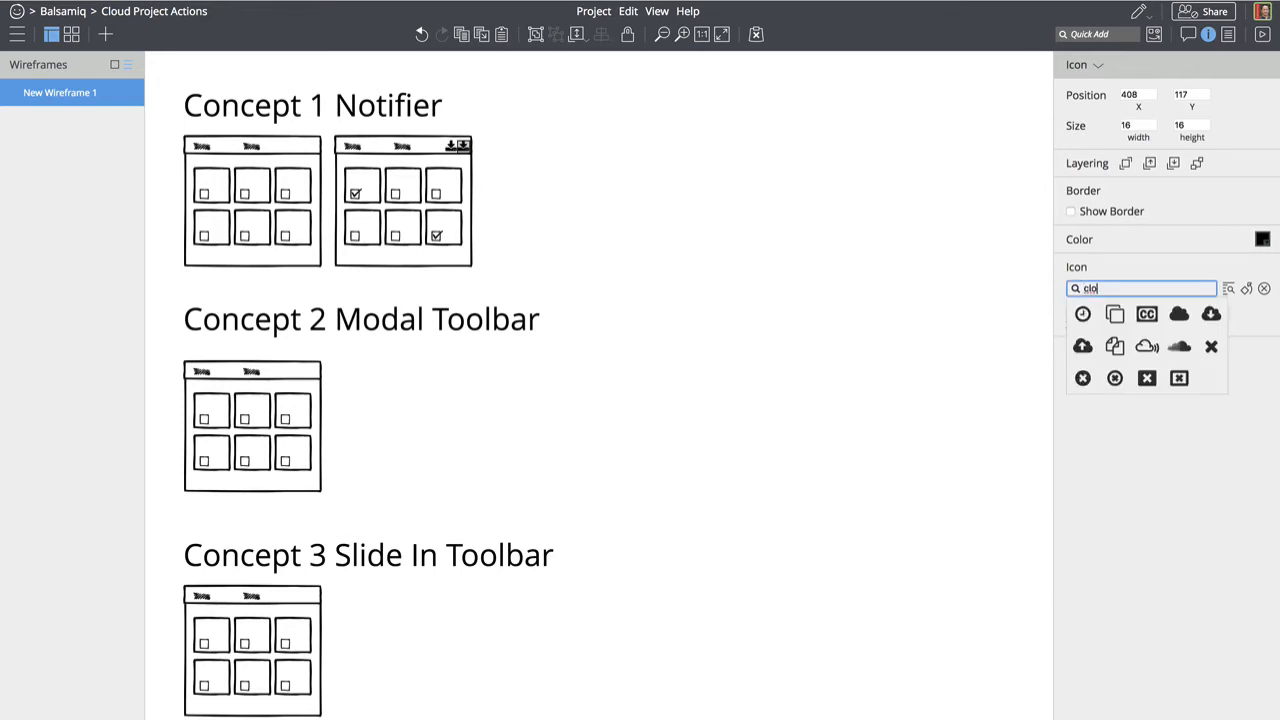
click(1212, 348)
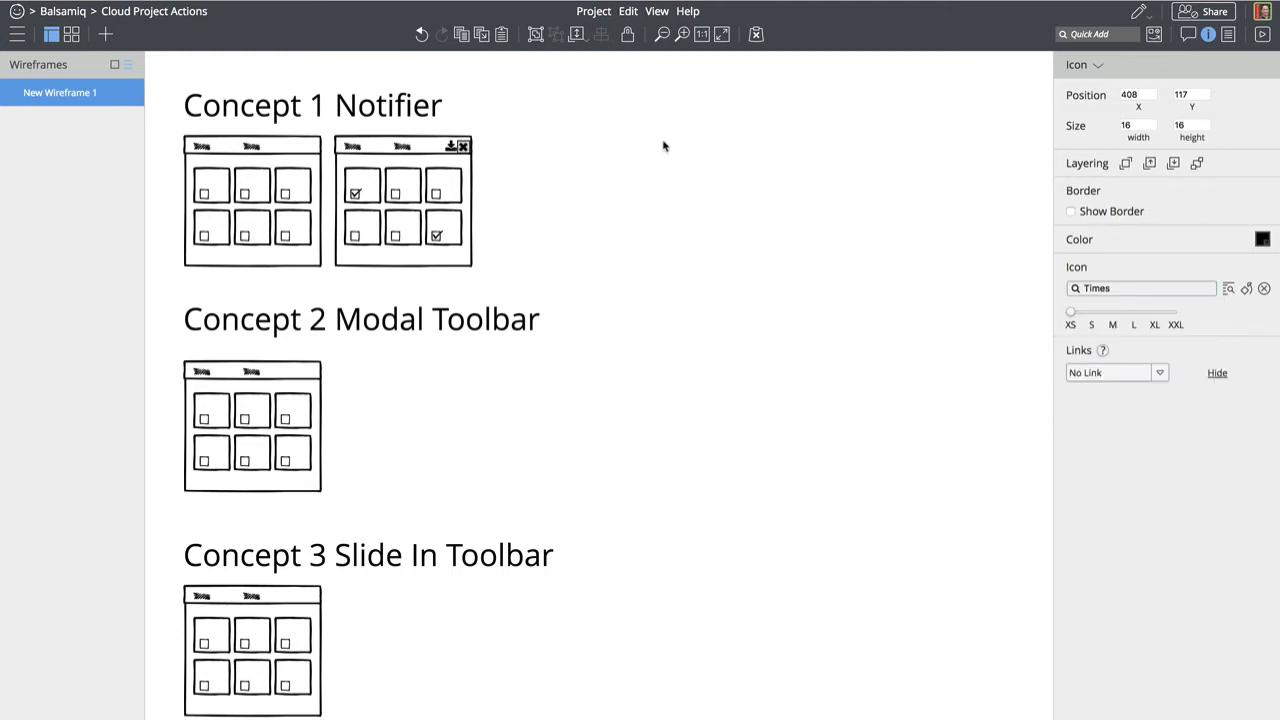
click(477, 166)
Nudge the Times icon up to Y 116, level with the Download icon in the header
click(464, 147)
drag(467, 150, 467, 149)
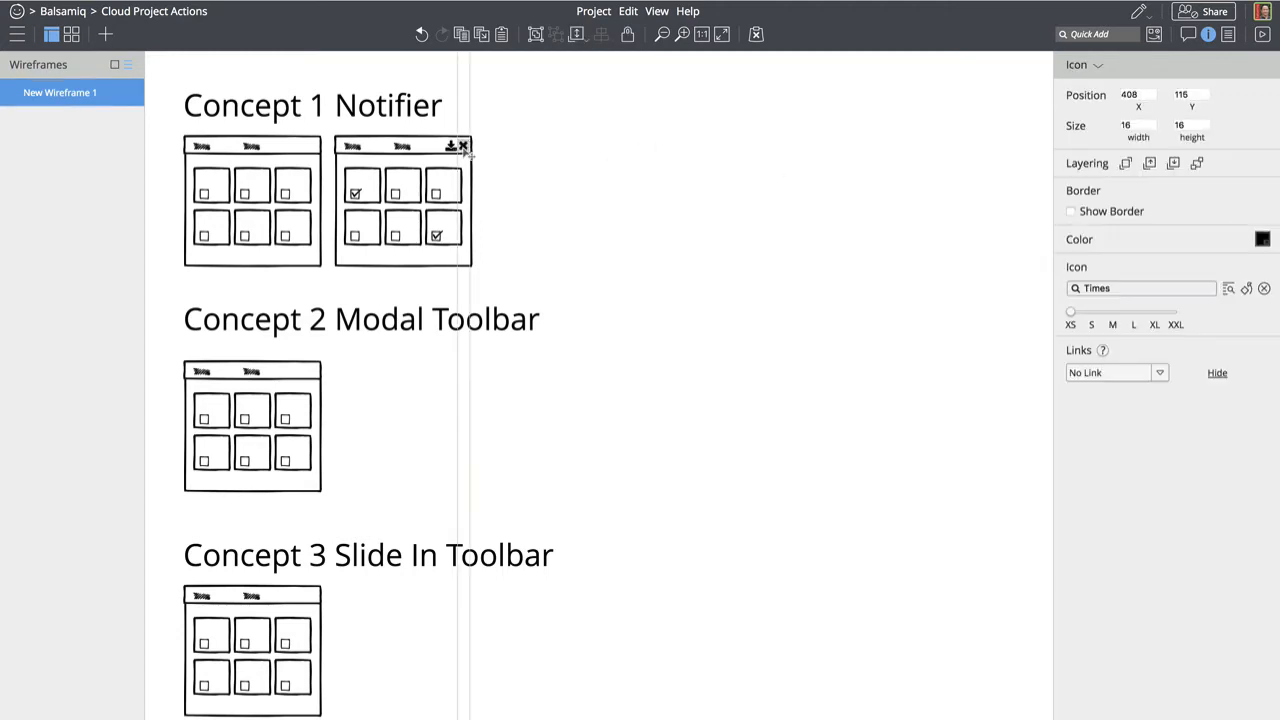
click(451, 146)
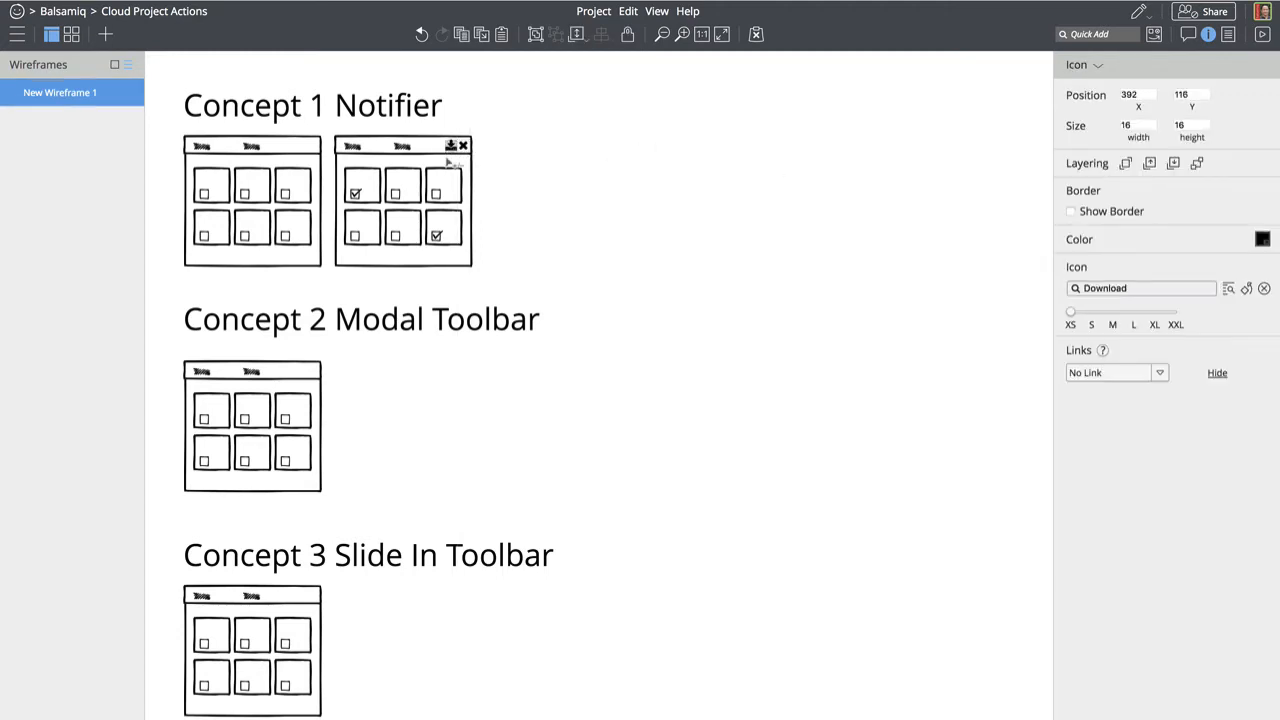
click(537, 183)
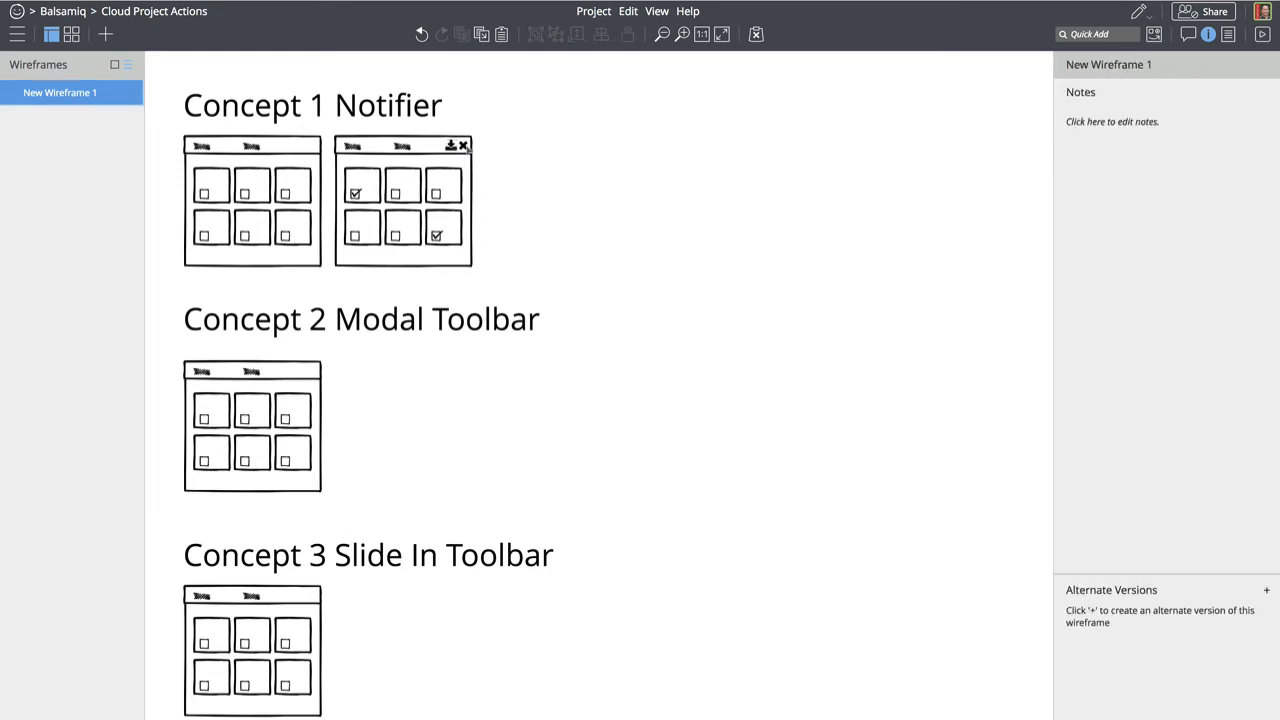
click(463, 147)
click(451, 146)
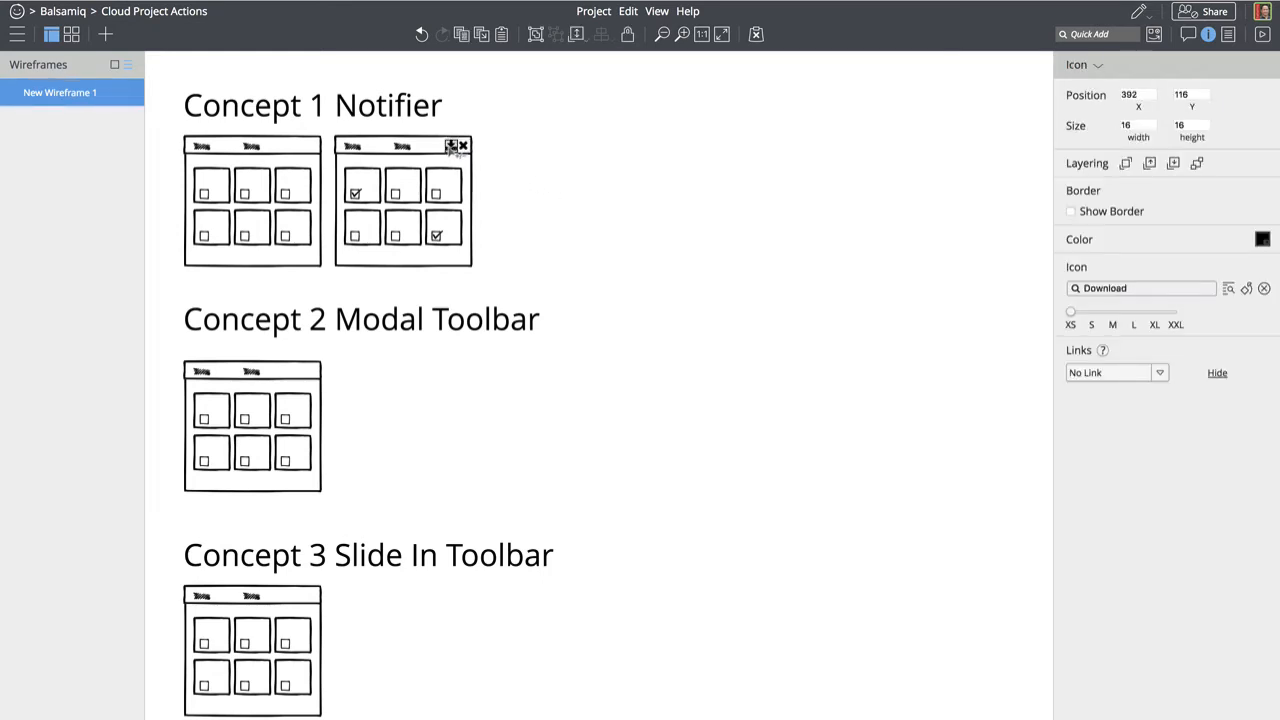
Copy the second Concept 1 sketch with its header icons into the Concept 2 and Concept 3 rows
drag(483, 261, 326, 130)
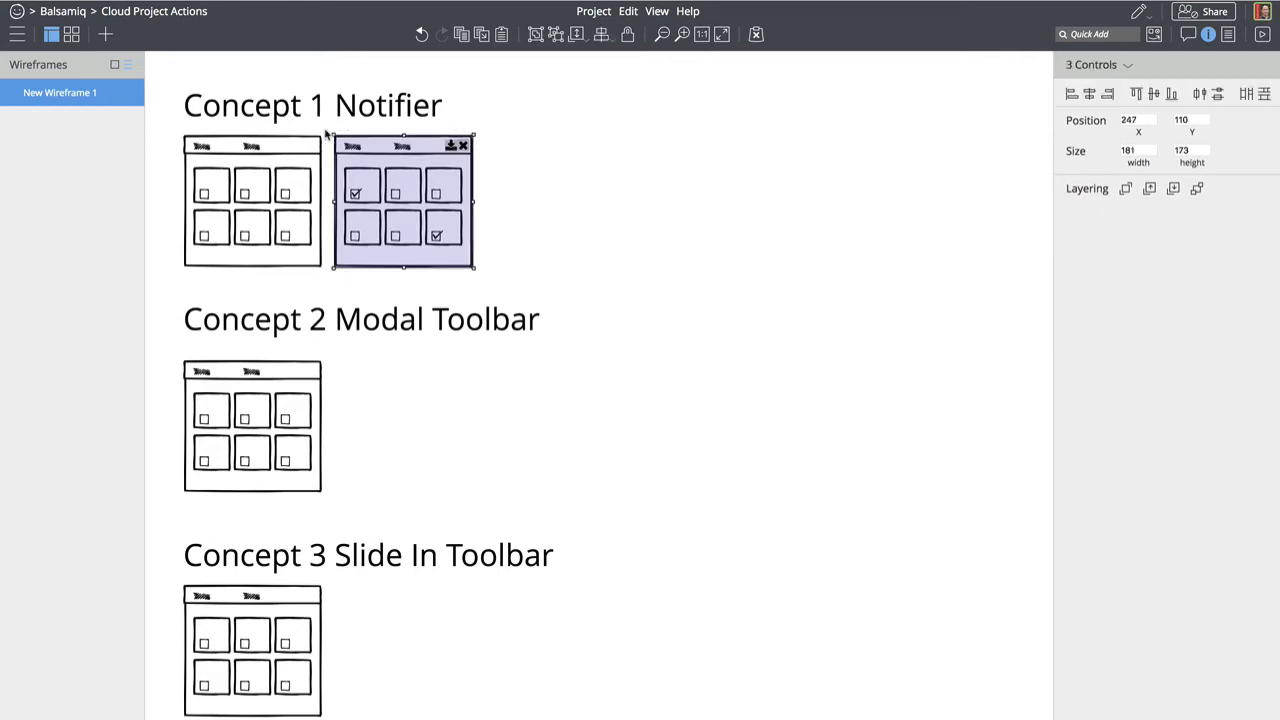
drag(412, 204, 412, 430)
key(ctrl+d)
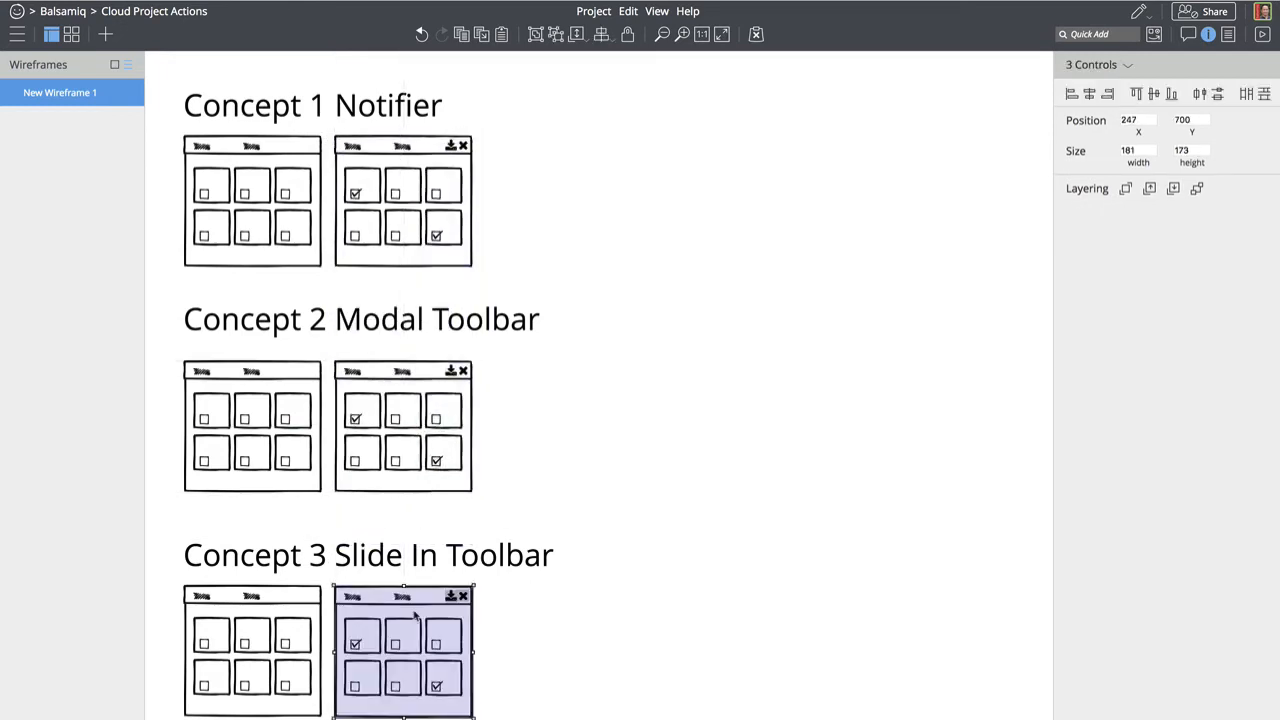
click(585, 508)
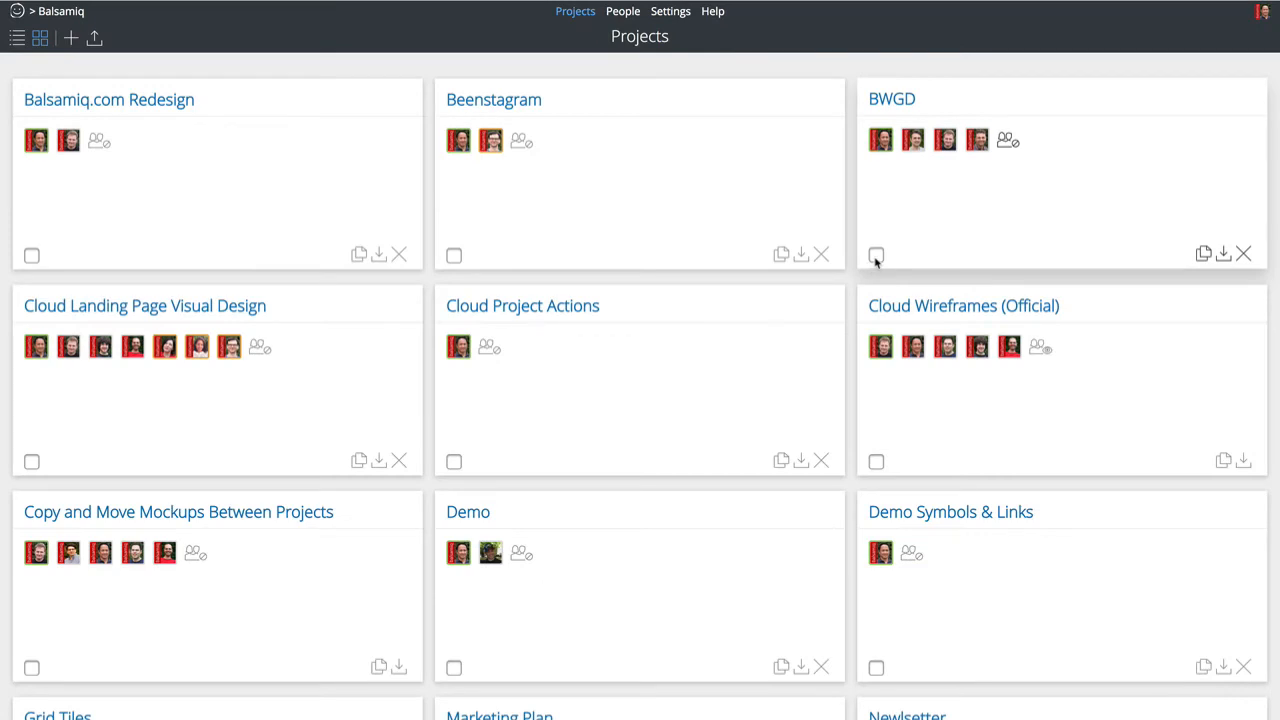
Switch to the live Projects page and try the selection checkbox on the BWGD project
click(876, 256)
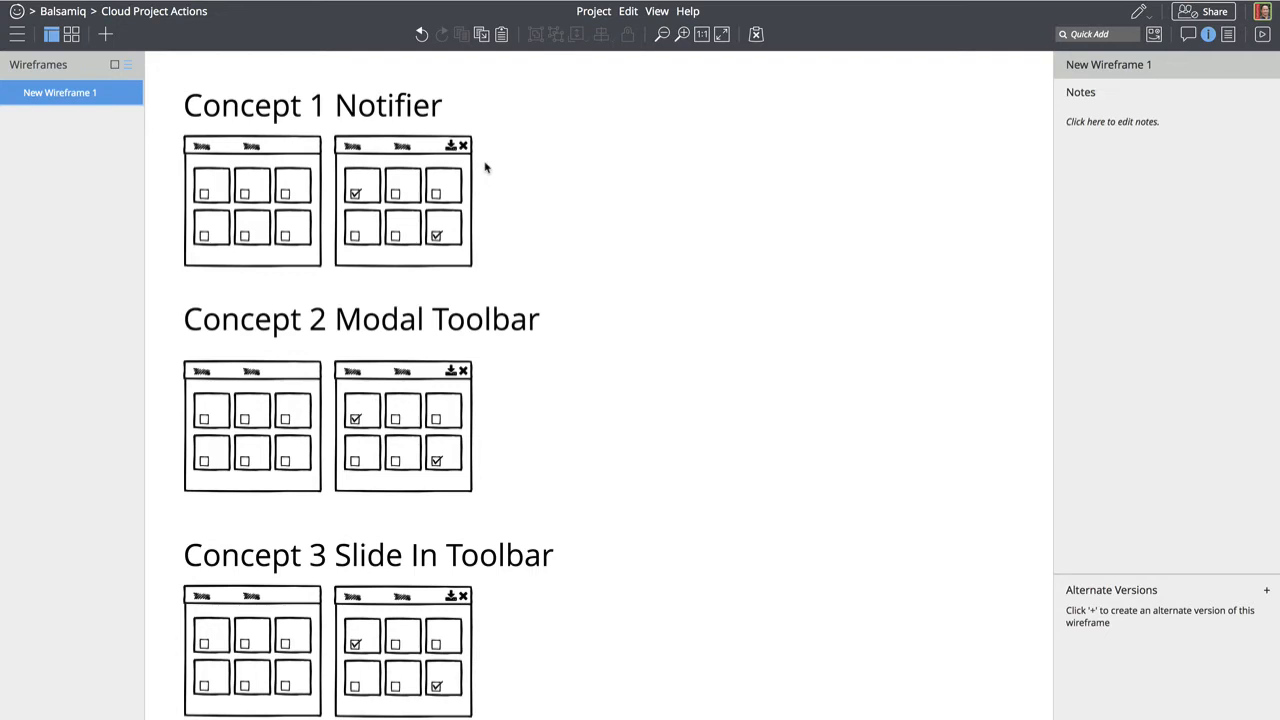
Add a Tooltip beneath the header icons of the second Concept 1 sketch, with its pointer at the upper right
text(too)
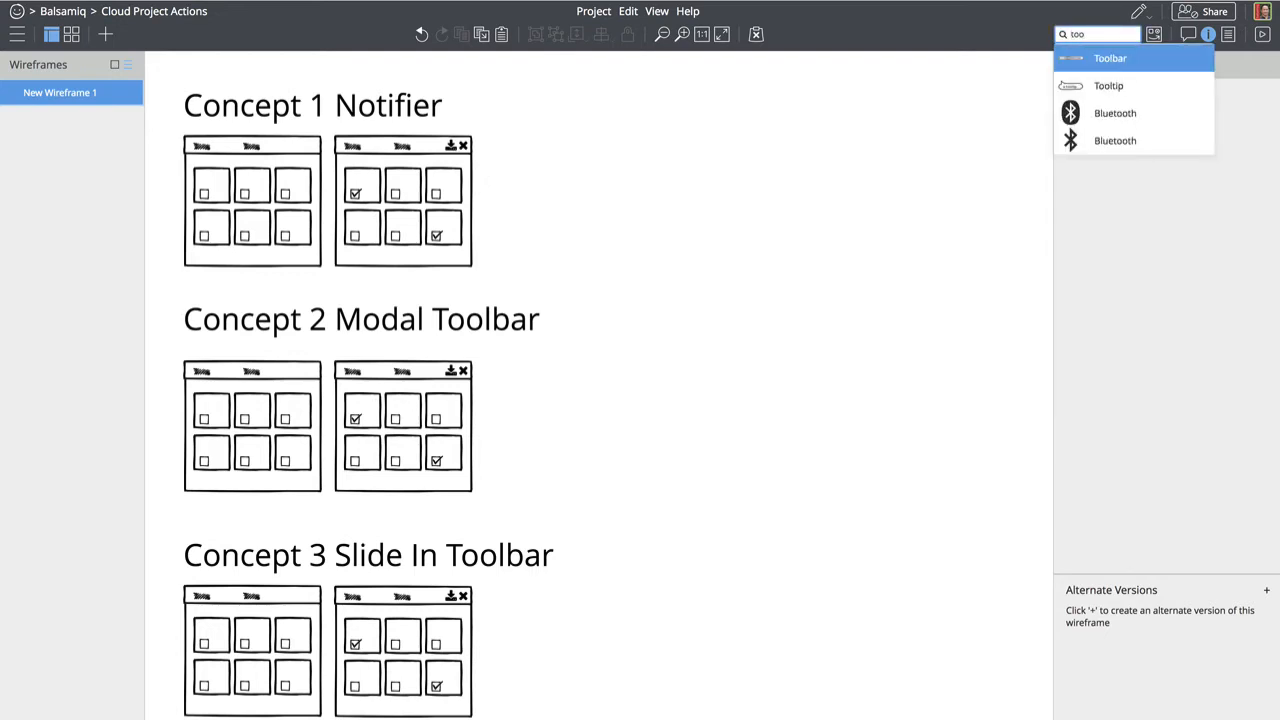
key(Down)
key(Return)
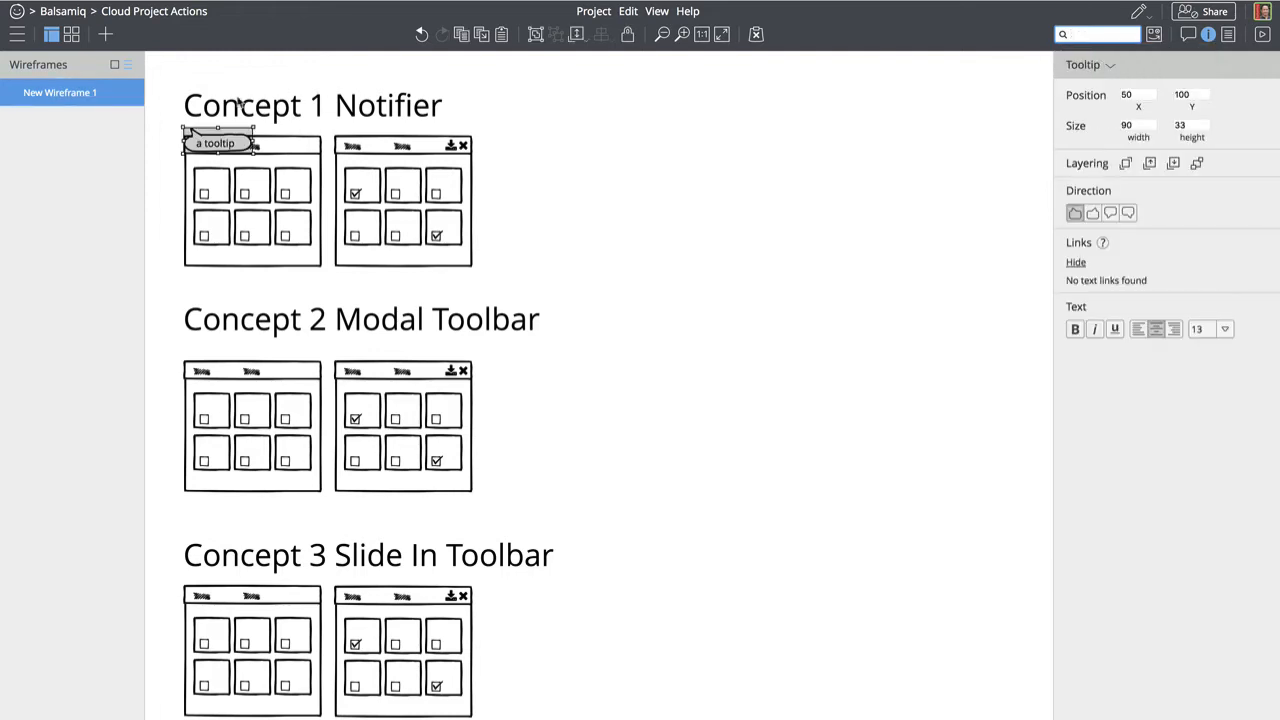
drag(218, 148, 460, 178)
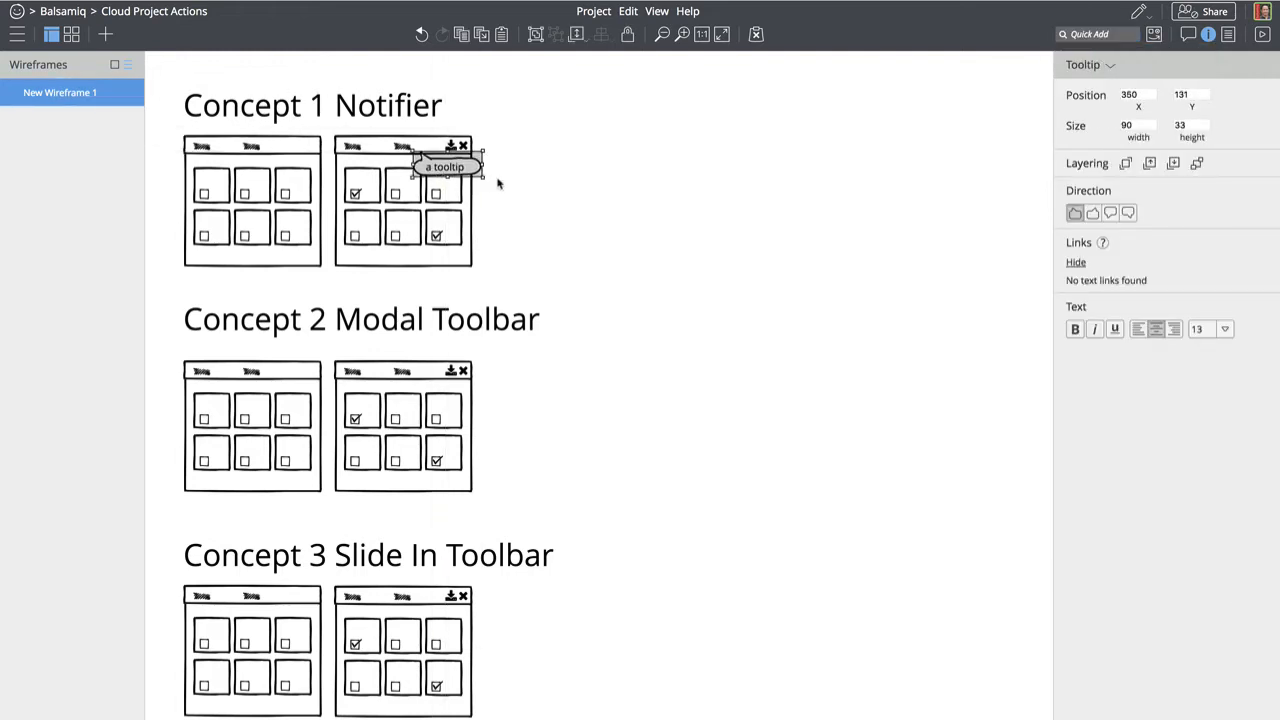
click(1095, 213)
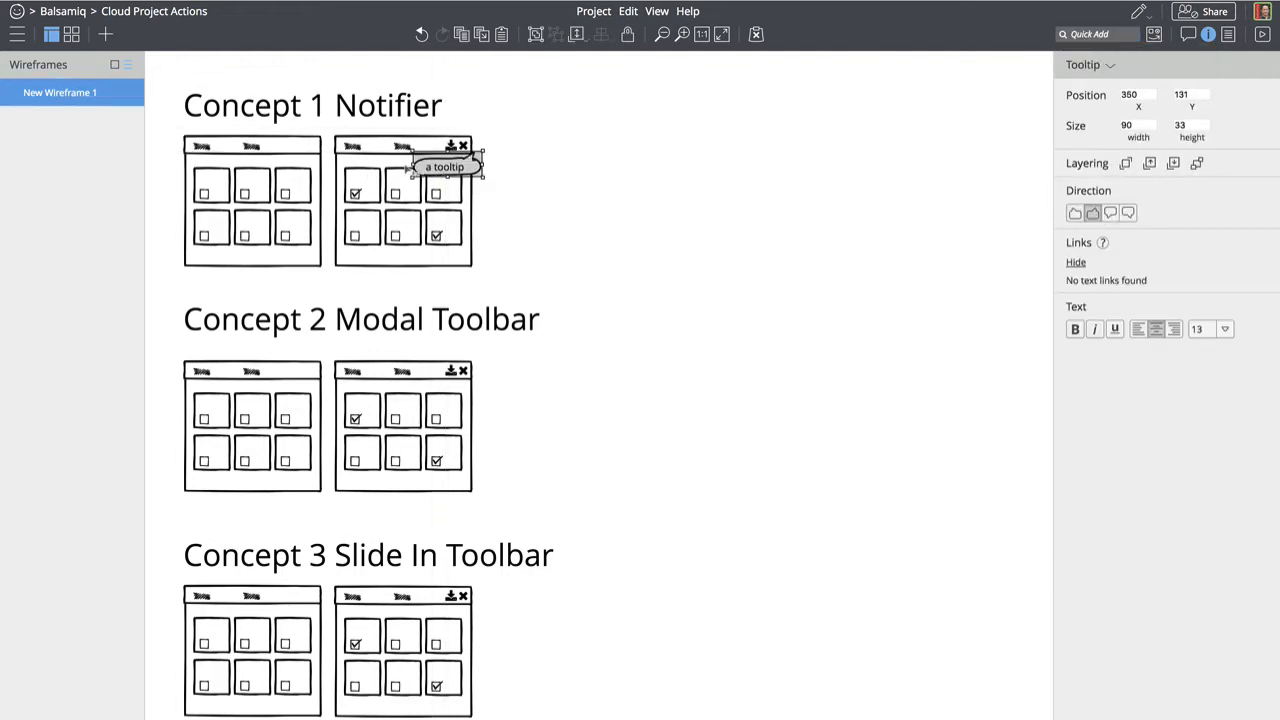
Narrow the tooltip to about 64 px wide and clear its text so the bubble is empty
click(416, 170)
click(416, 170)
drag(416, 170, 455, 169)
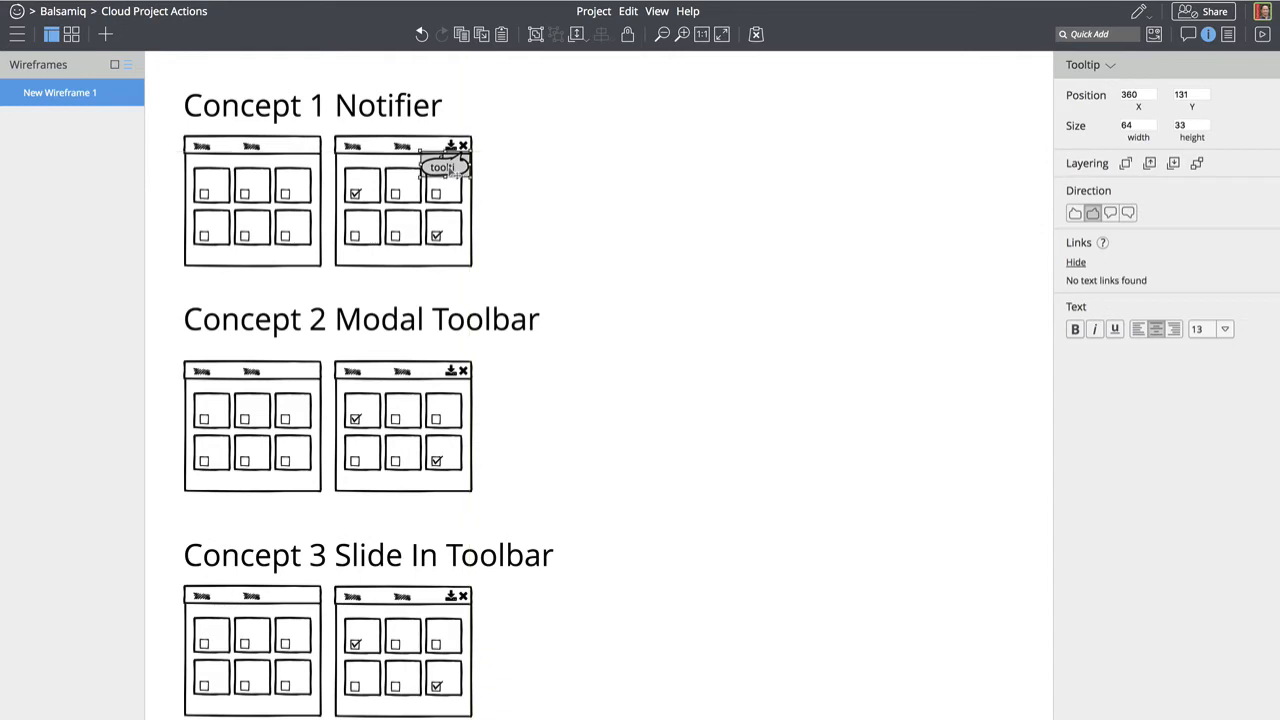
double_click(455, 169)
key(BackSpace)
key(Return)
click(808, 237)
click(444, 172)
click(490, 158)
Copy the Download and Times icons to the right of the second Concept 1 sketch and color the copies blue (2b78e4)
click(452, 147)
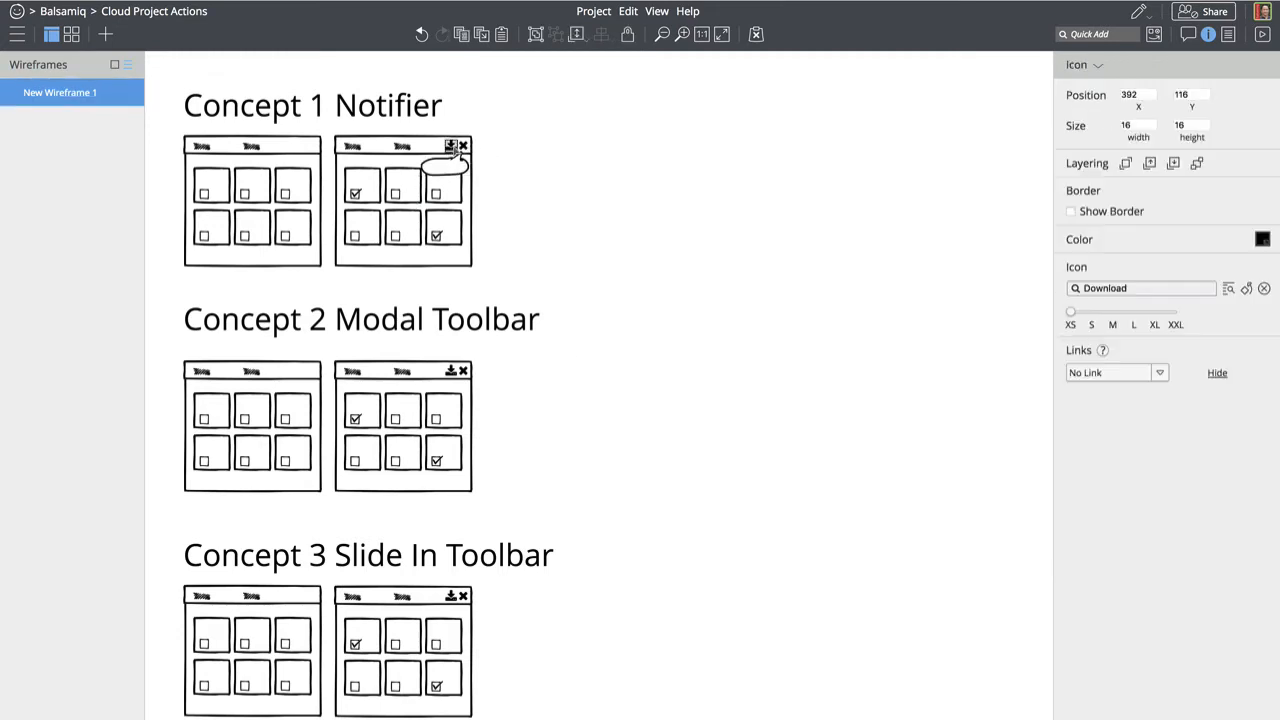
shift+click(463, 147)
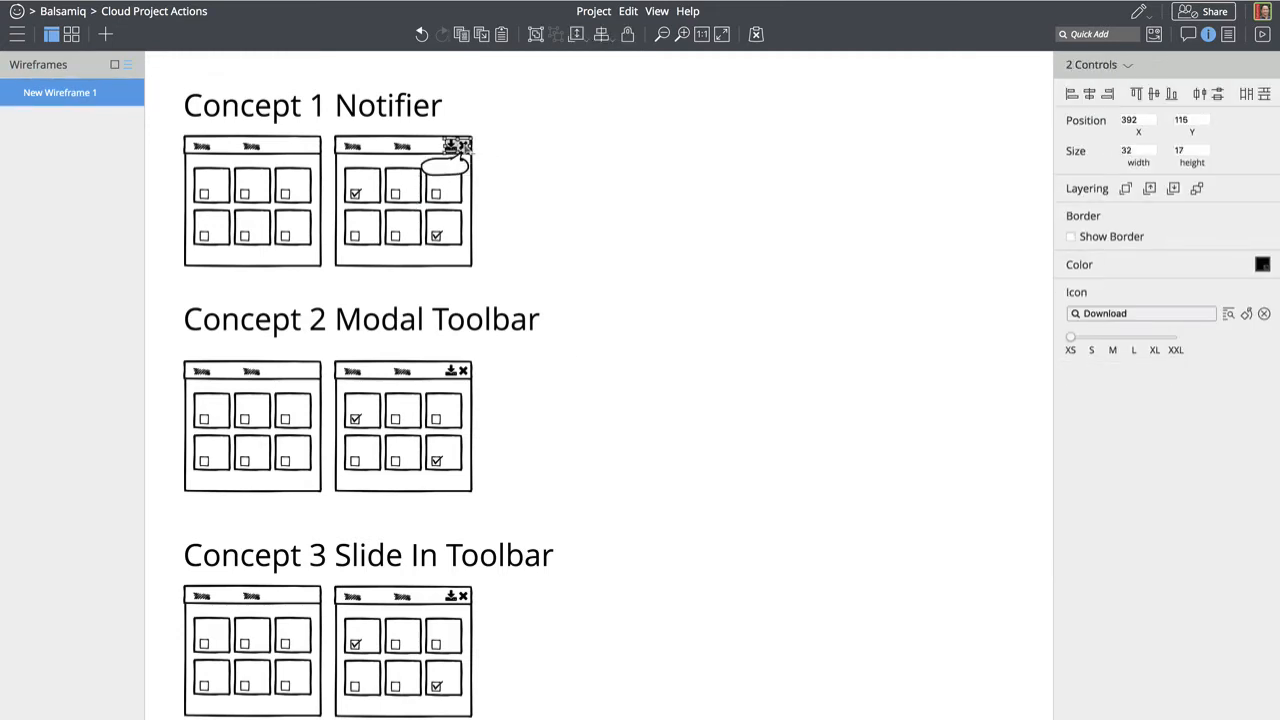
drag(463, 147, 509, 146)
click(1262, 264)
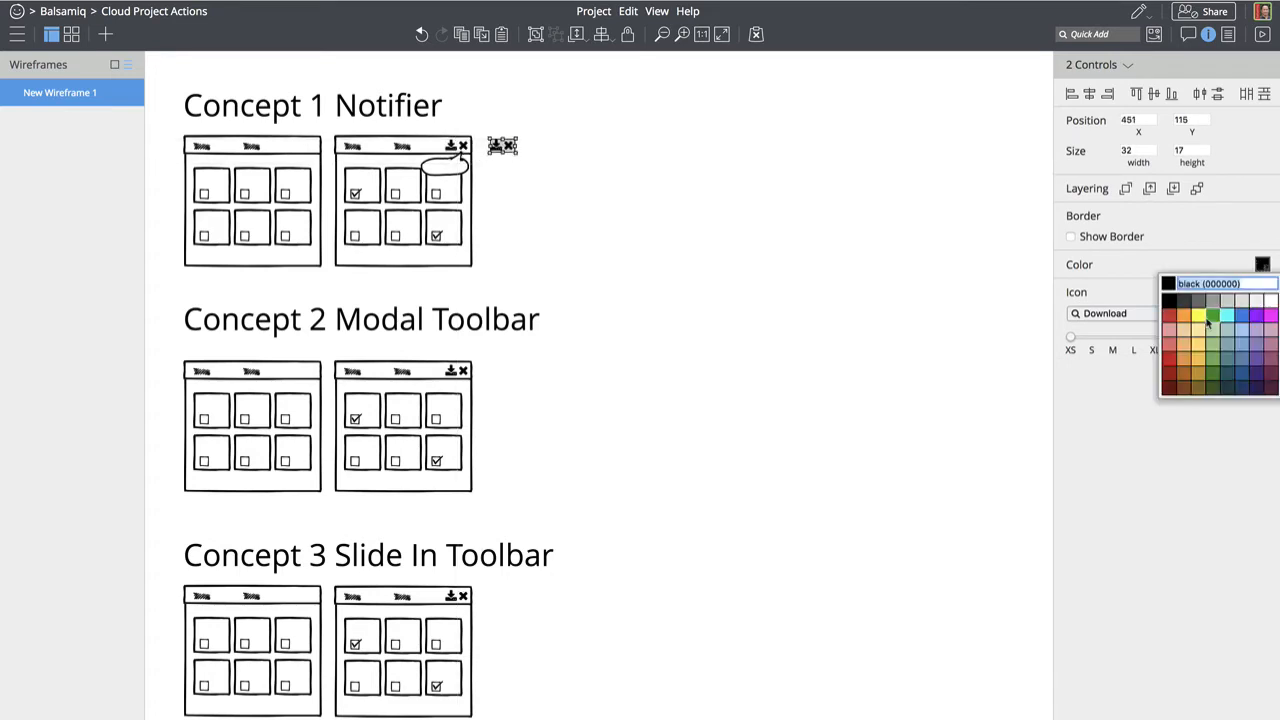
click(1241, 316)
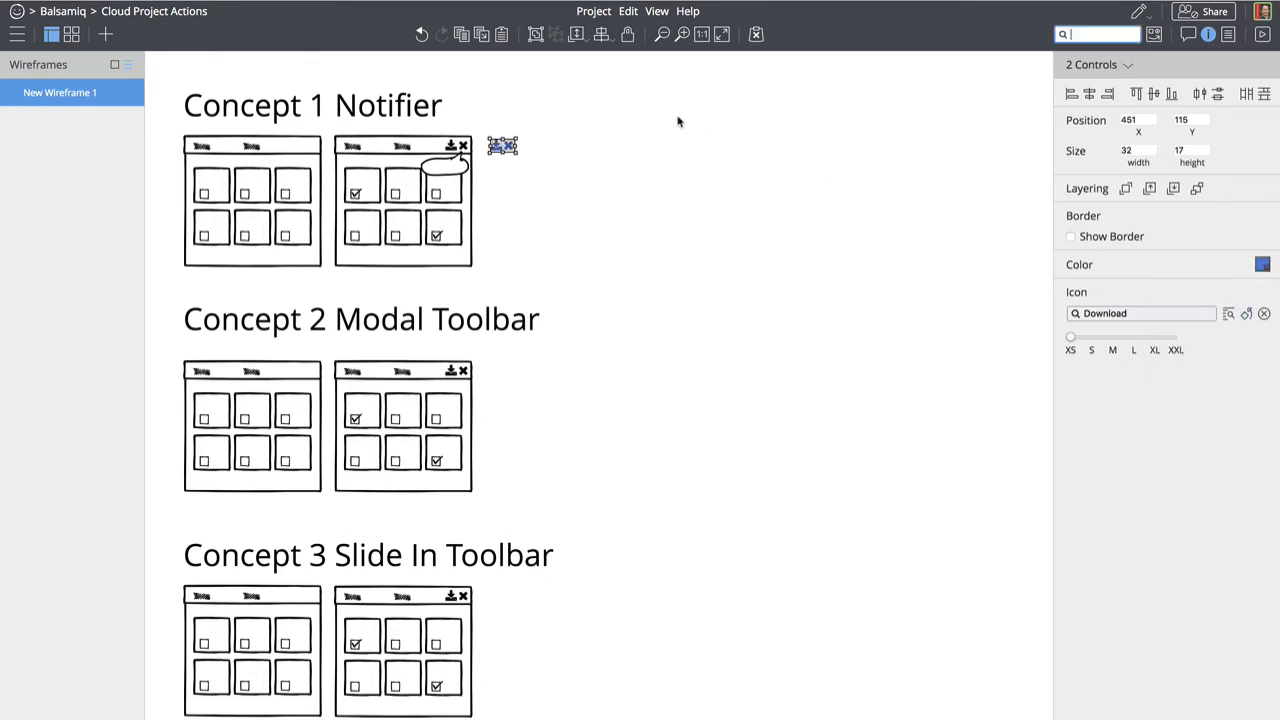
Duplicate the blue icon pair directly beneath itself and color the copy black
key(super+d)
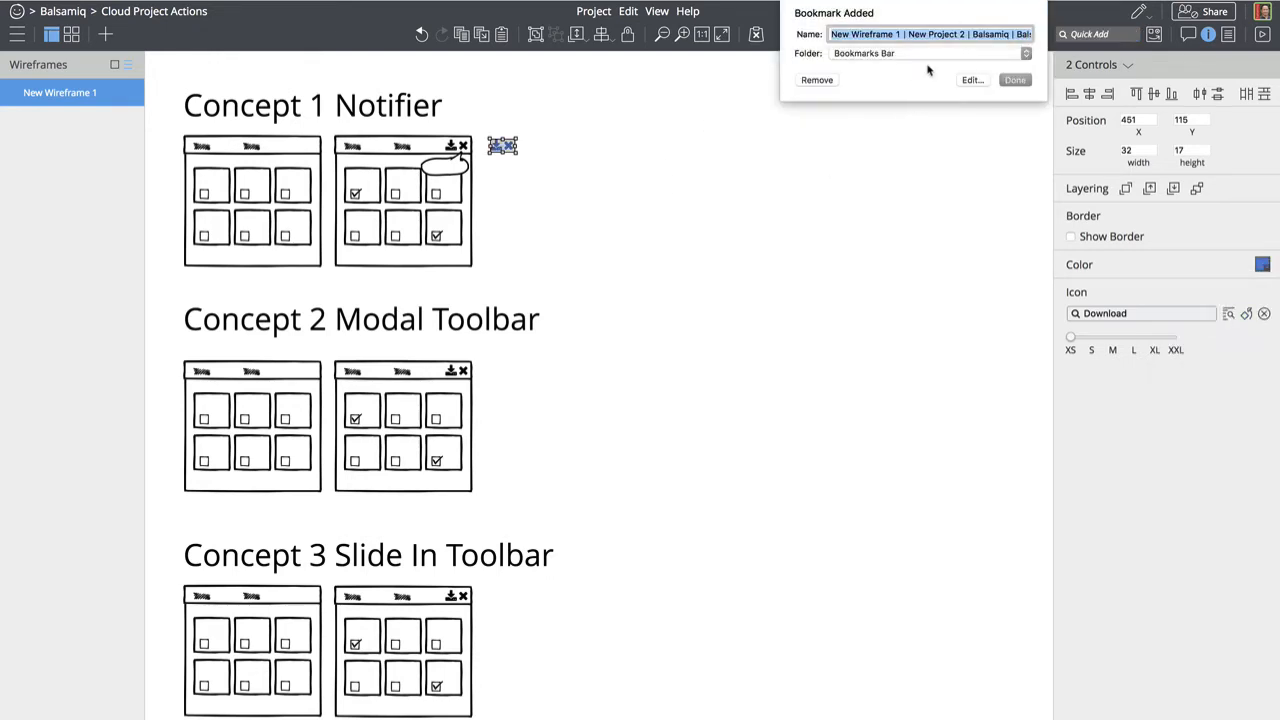
click(1015, 80)
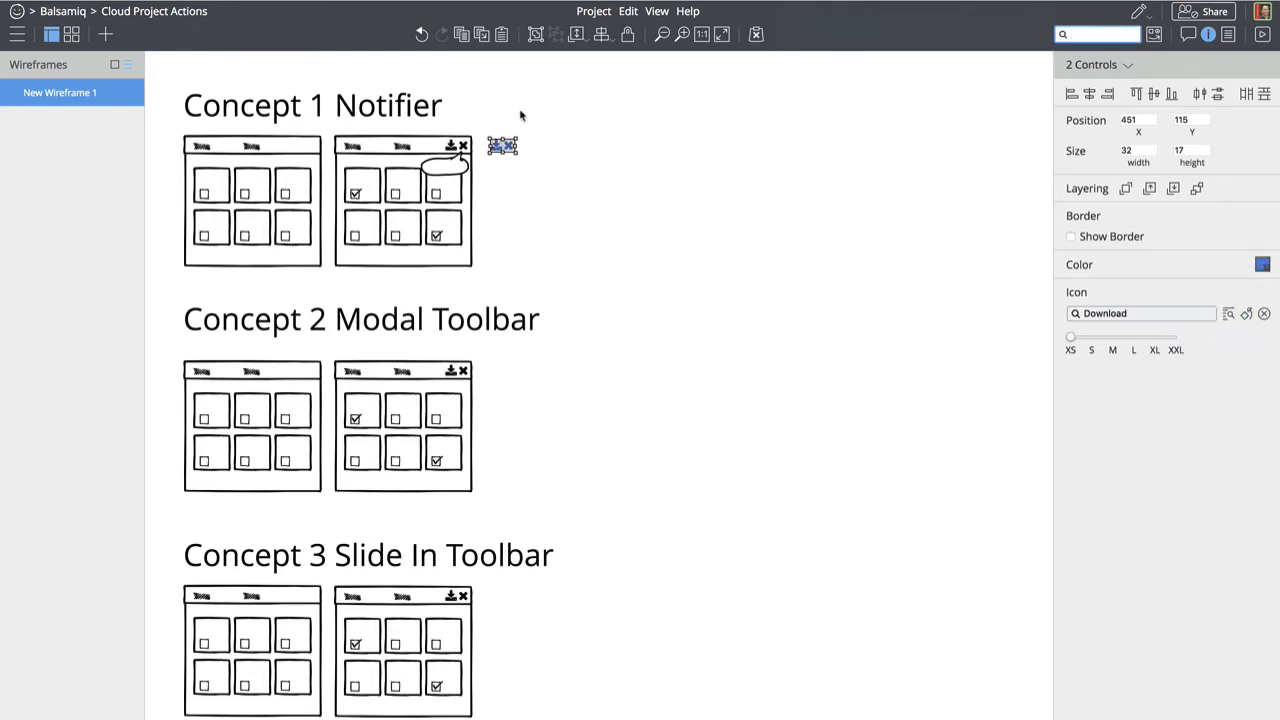
drag(507, 151, 510, 170)
click(1264, 264)
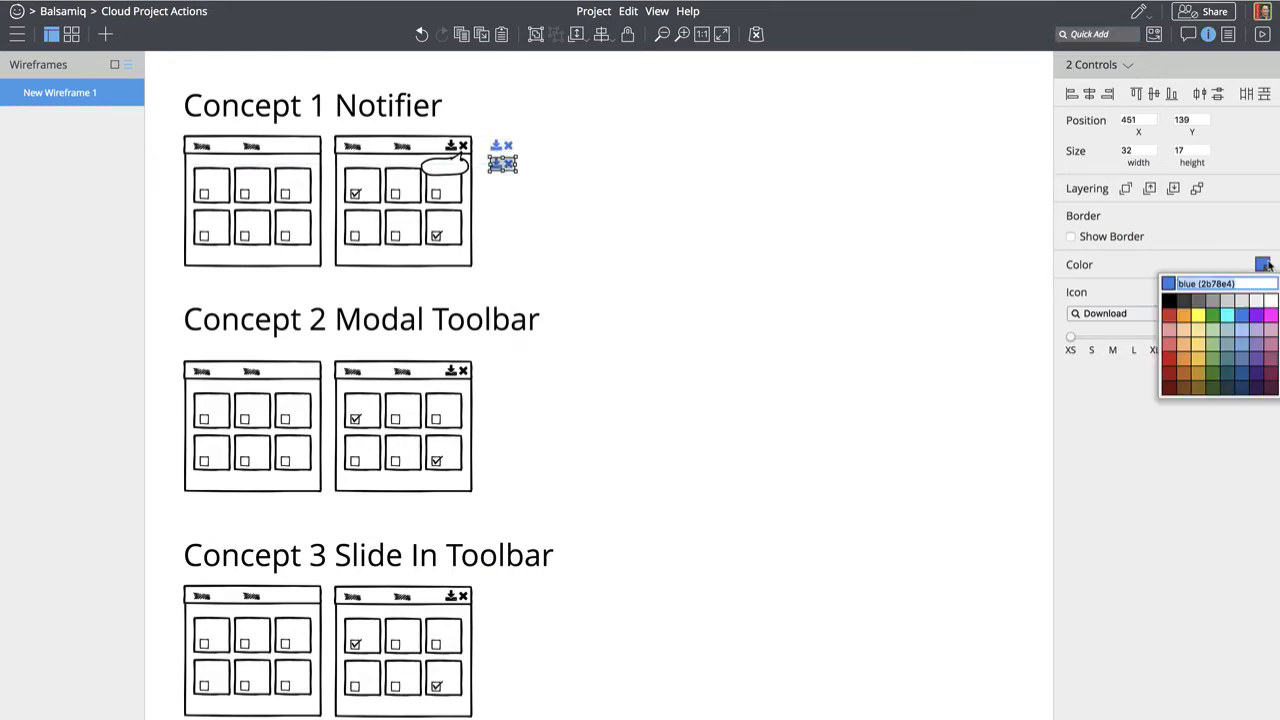
click(1169, 301)
click(689, 193)
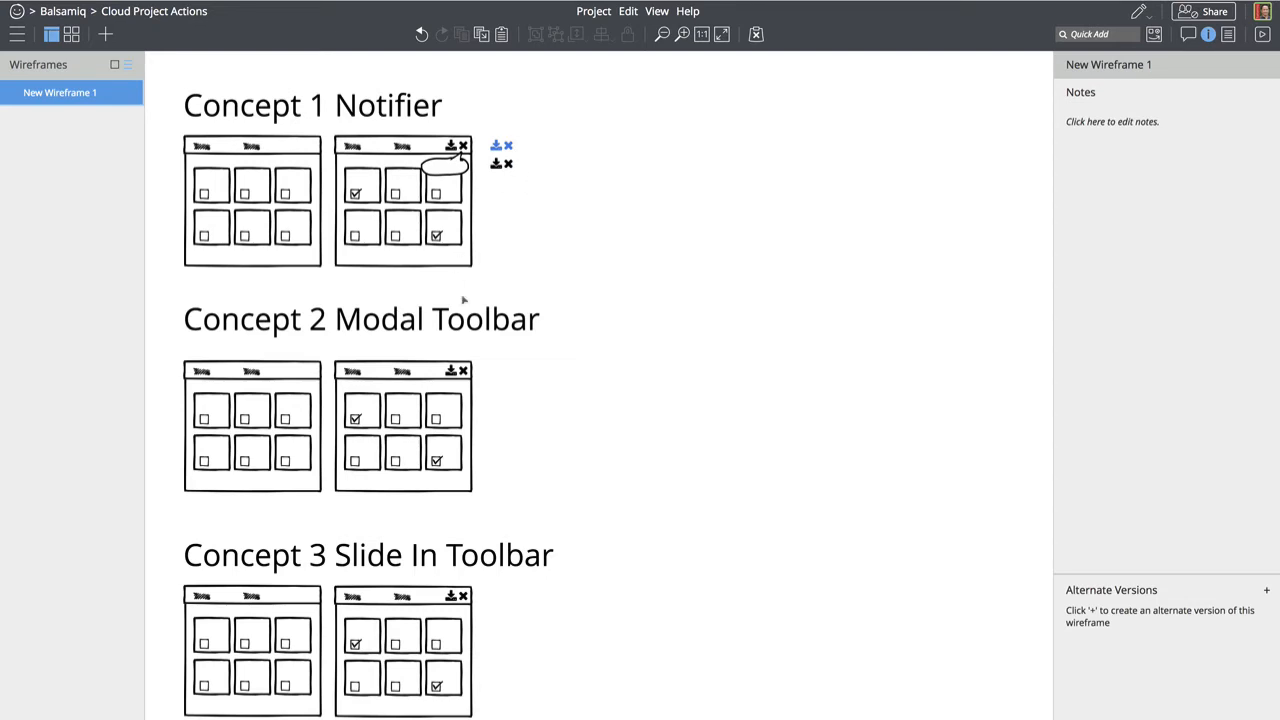
Fill the header bar rectangle of the second Concept 2 sketch with blue
scroll(464, 400, down, 1)
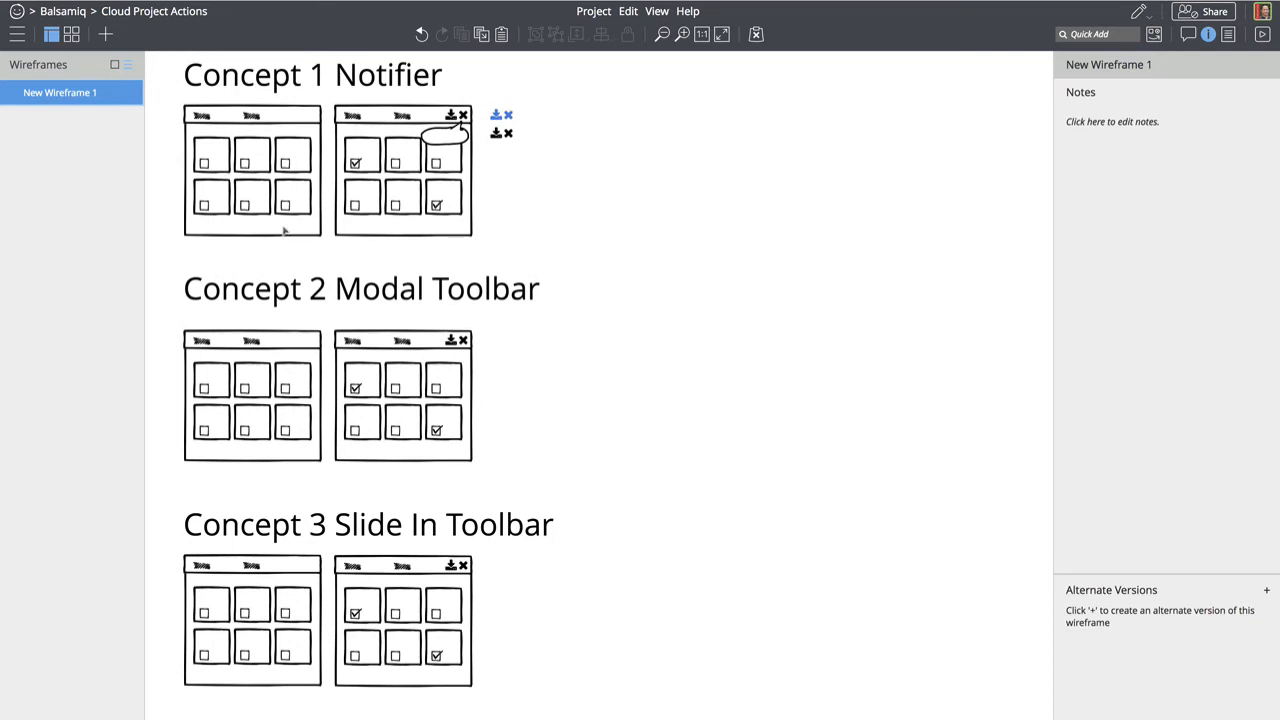
scroll(603, 271, down, 2)
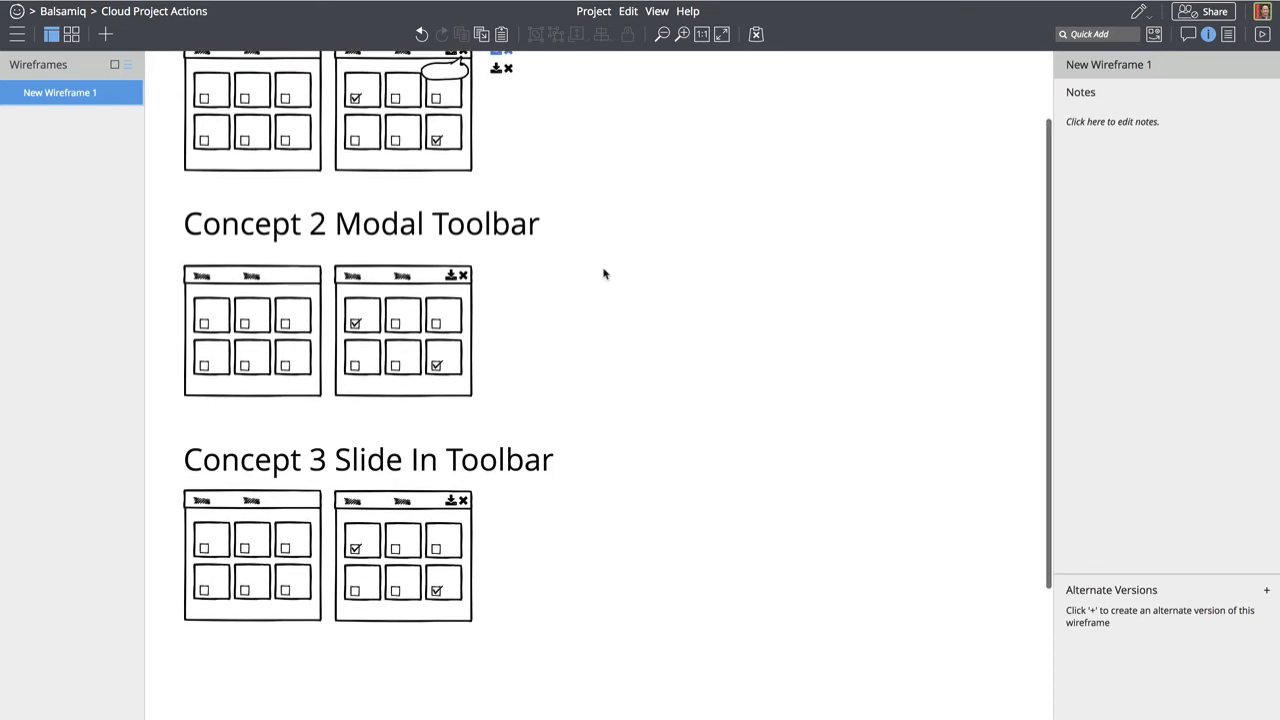
click(364, 290)
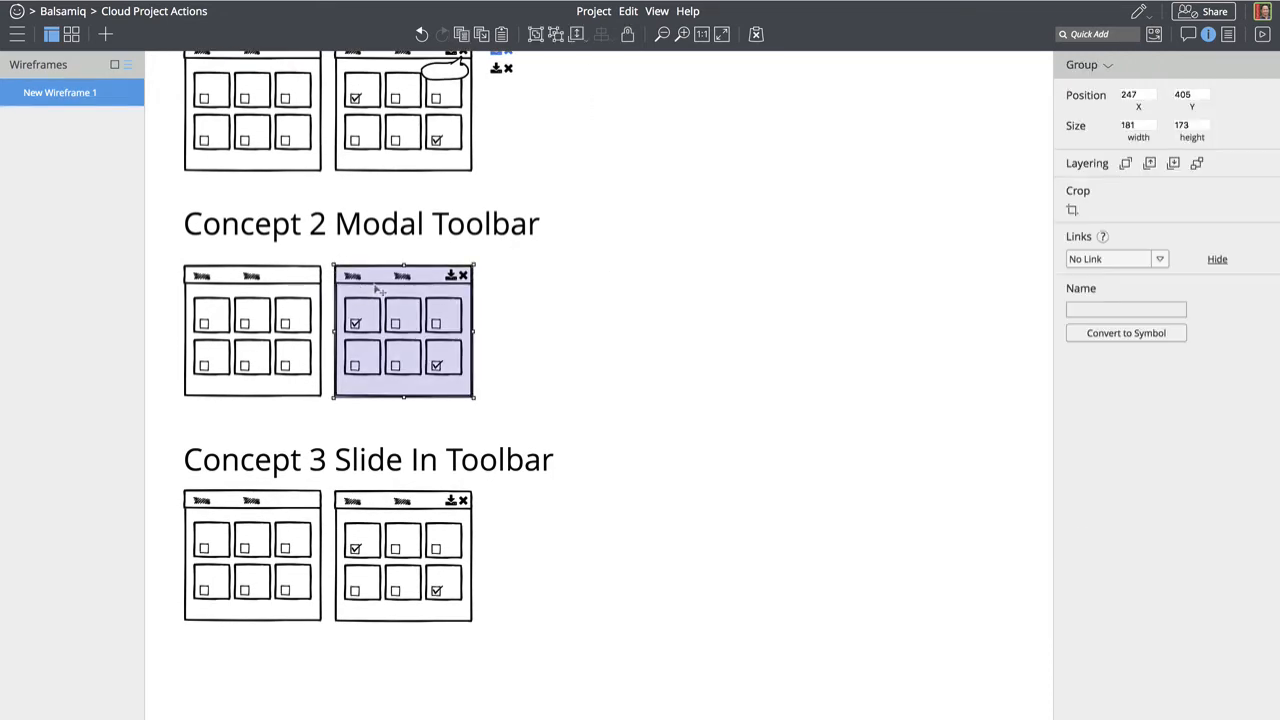
scroll(378, 290, down, 1)
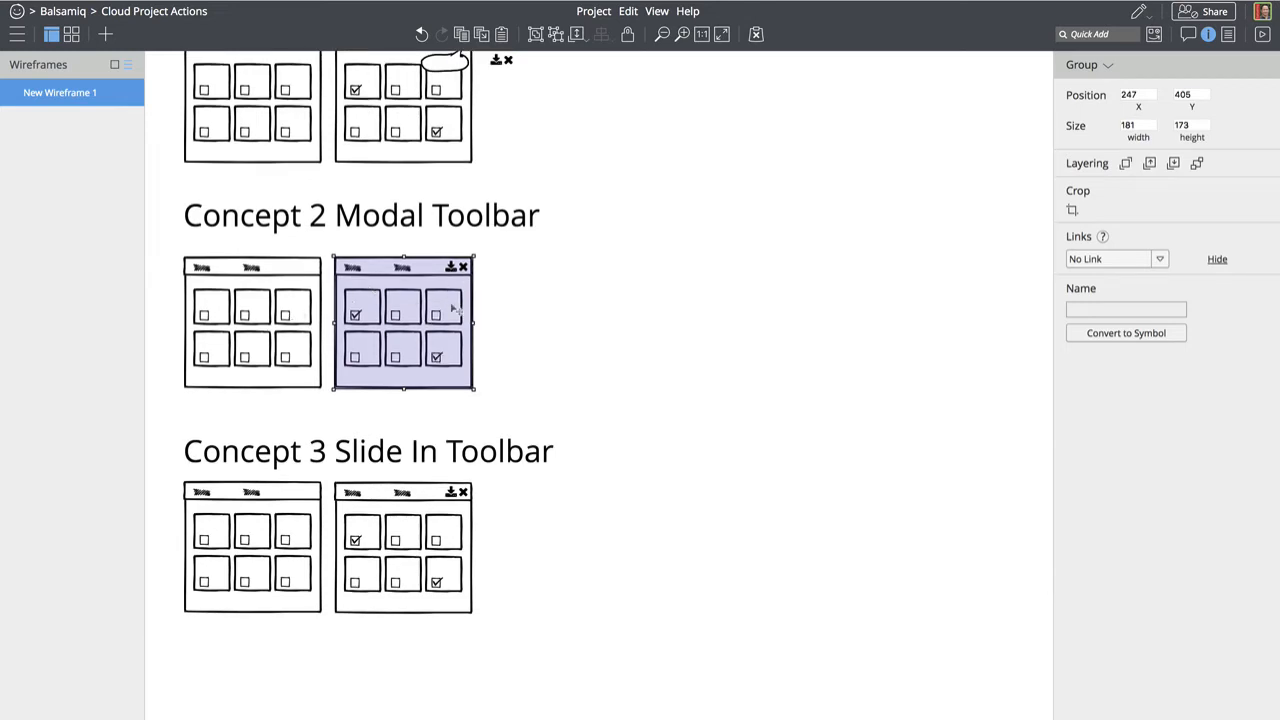
double_click(453, 269)
click(465, 269)
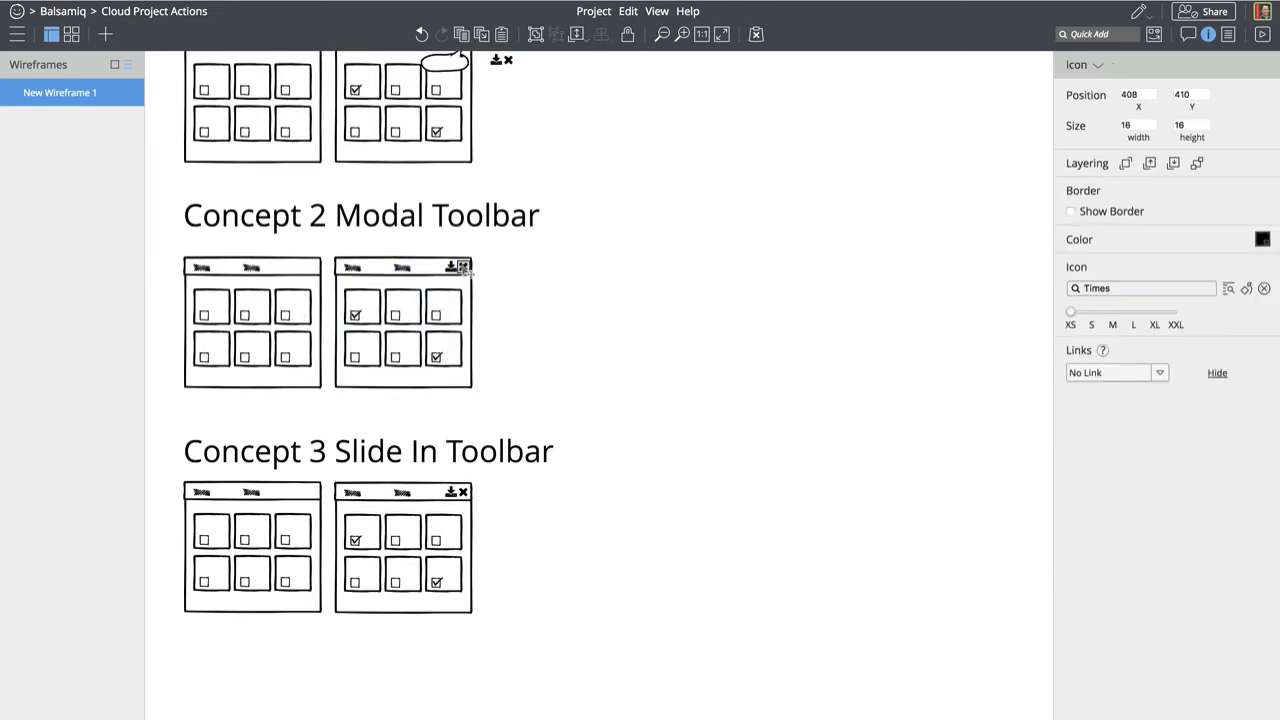
click(435, 268)
double_click(437, 270)
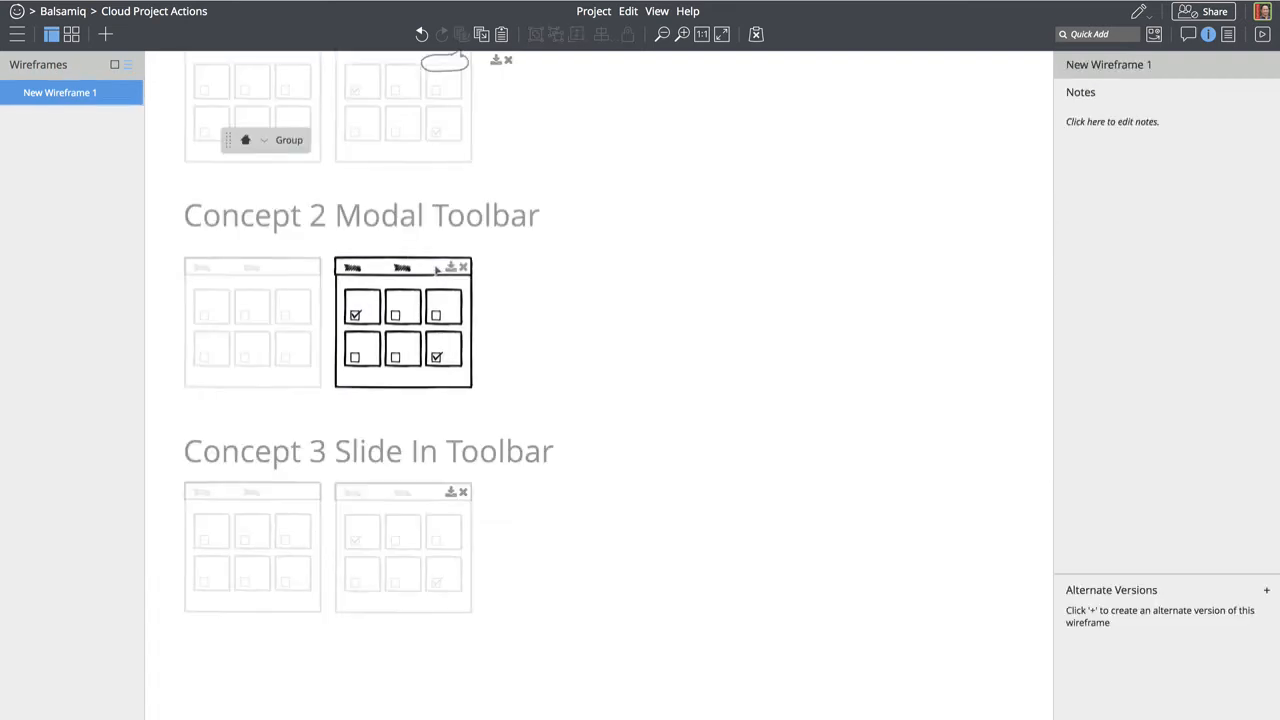
click(437, 270)
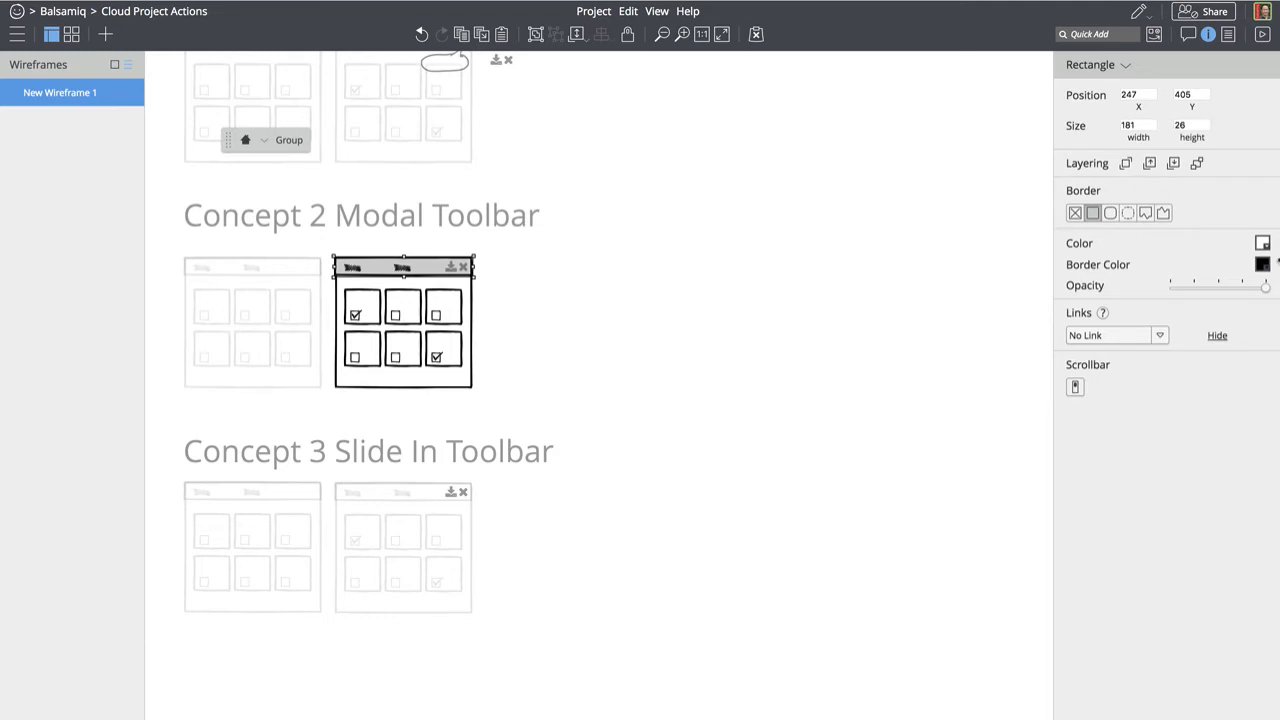
click(1262, 243)
click(1241, 300)
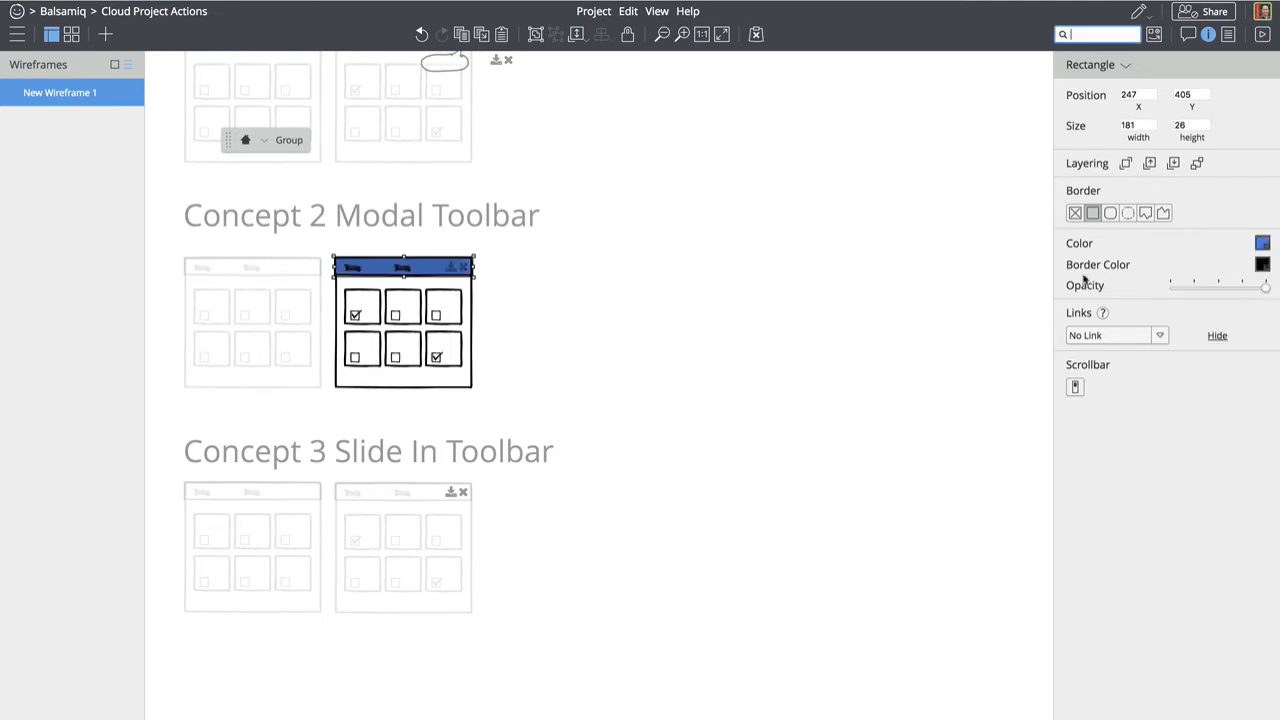
click(650, 236)
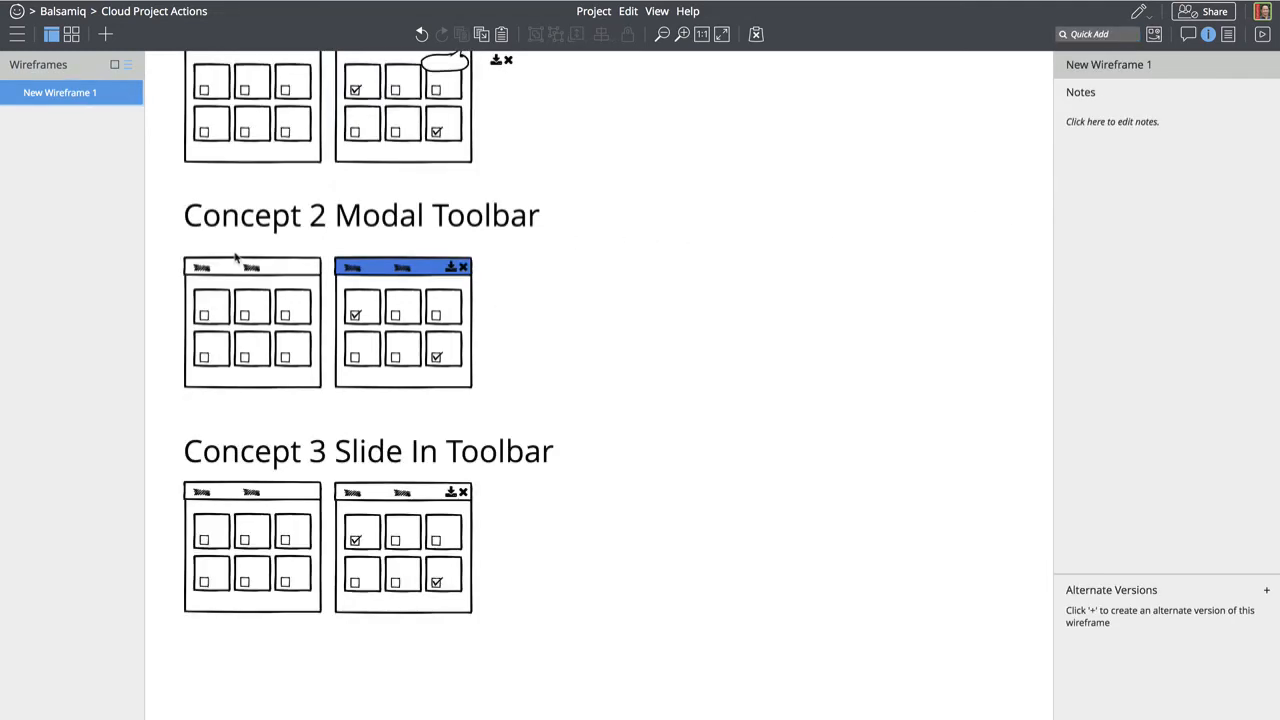
Fill the header bar rectangle of the first Concept 2 sketch with medium gray
double_click(283, 272)
click(283, 272)
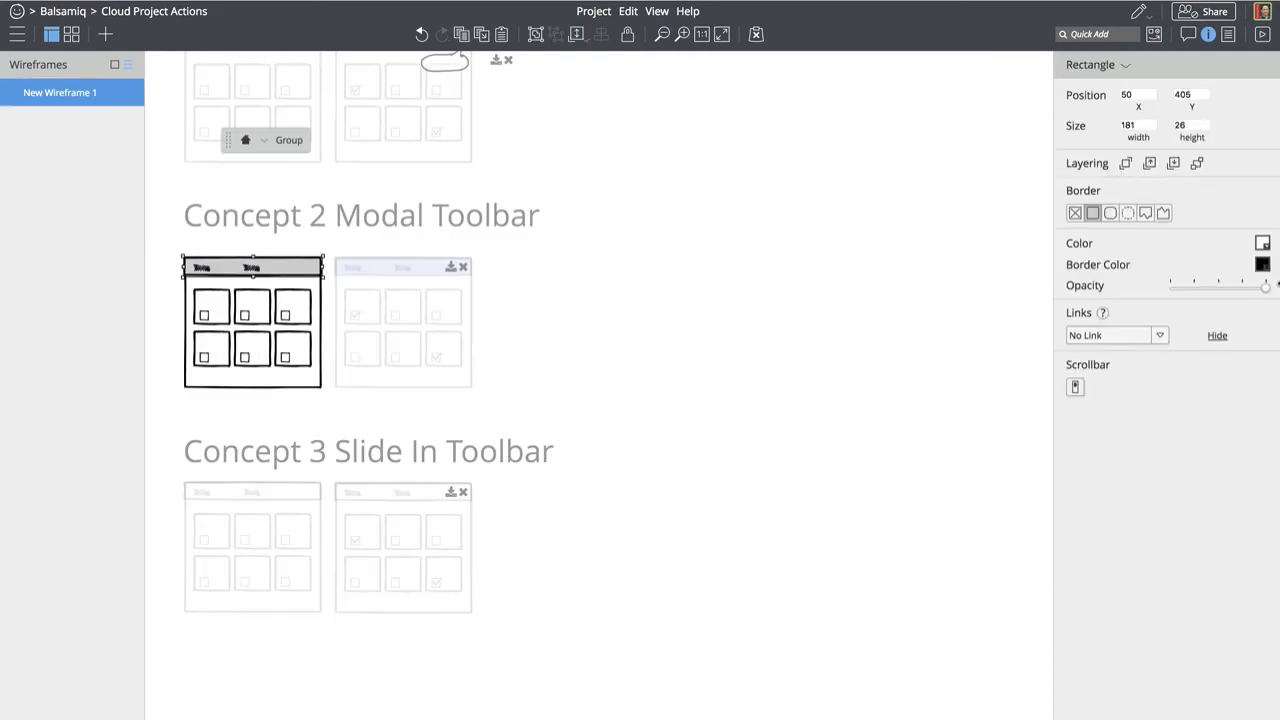
click(1263, 244)
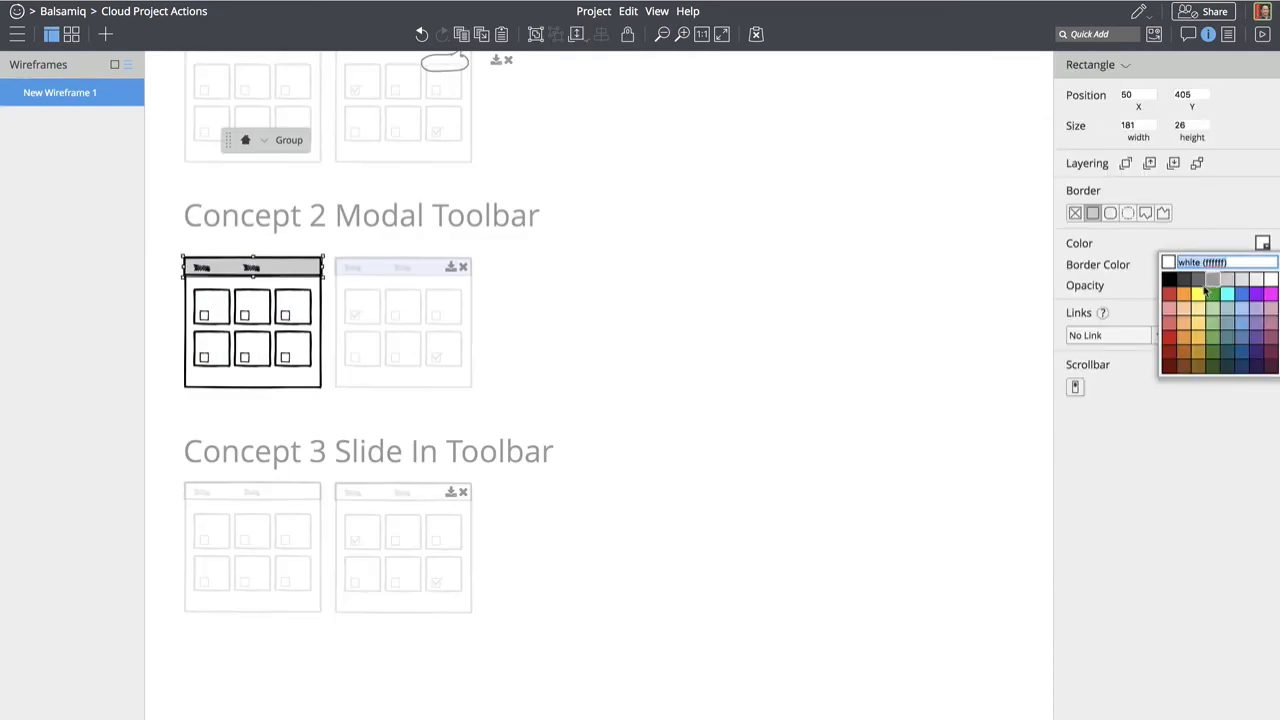
click(1206, 278)
click(749, 266)
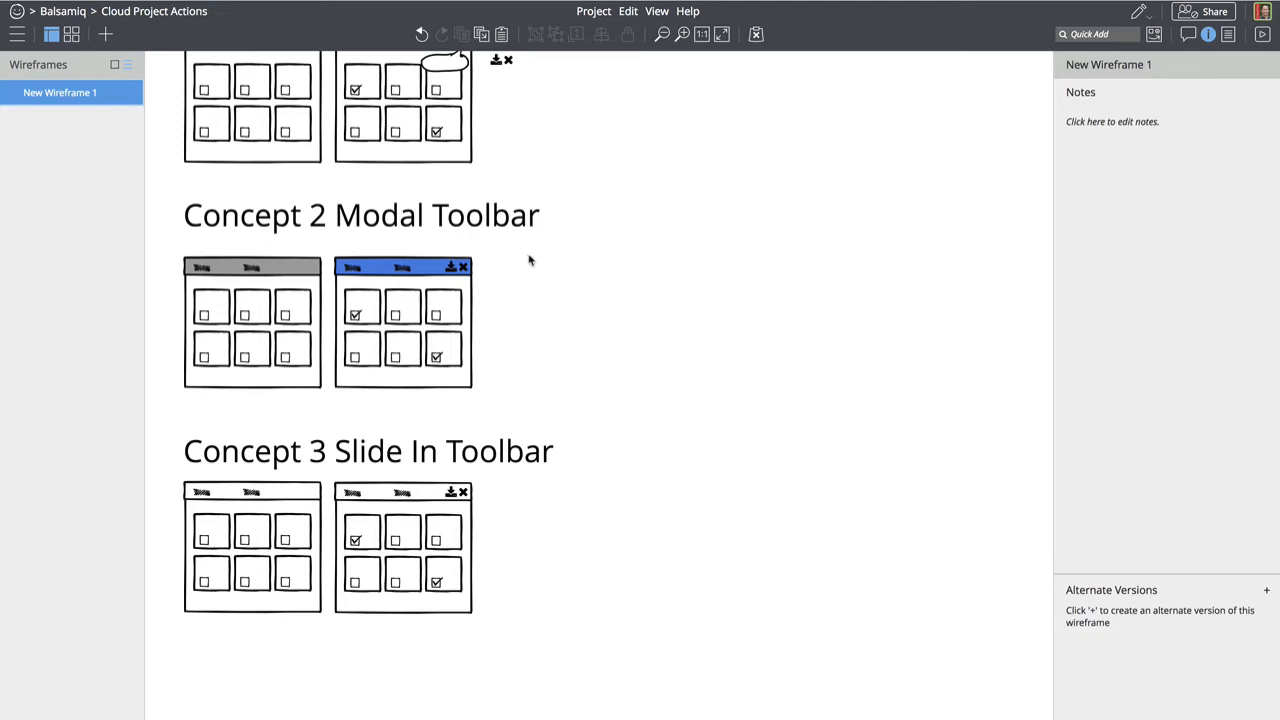
Delete the two scribbled text items from the blue header of the second Concept 2 sketch
click(358, 270)
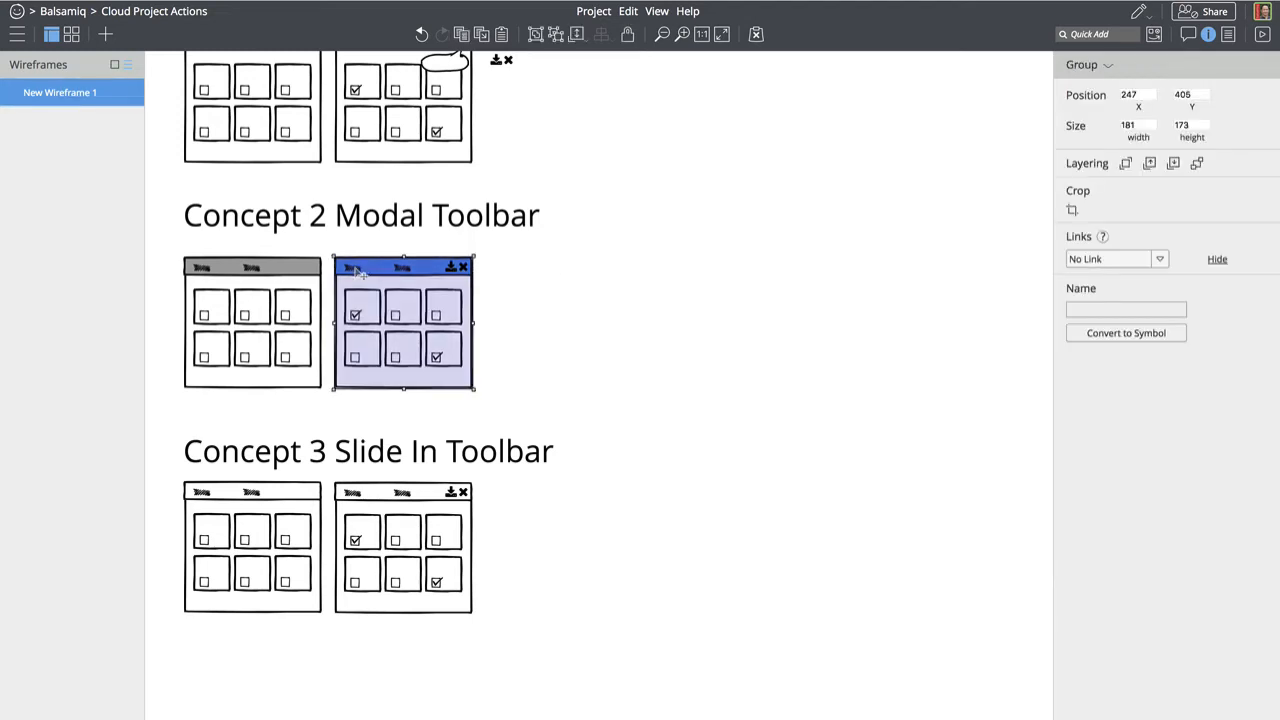
double_click(358, 270)
shift+click(403, 270)
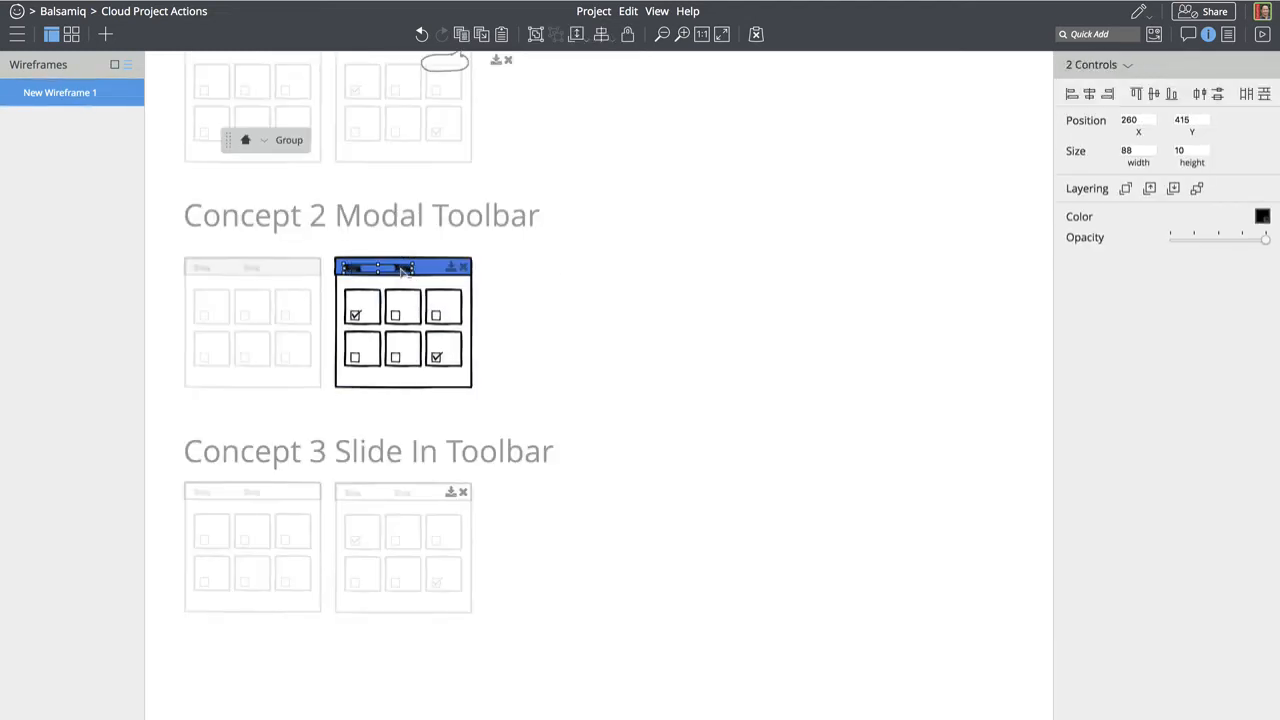
key(Escape)
key(Escape)
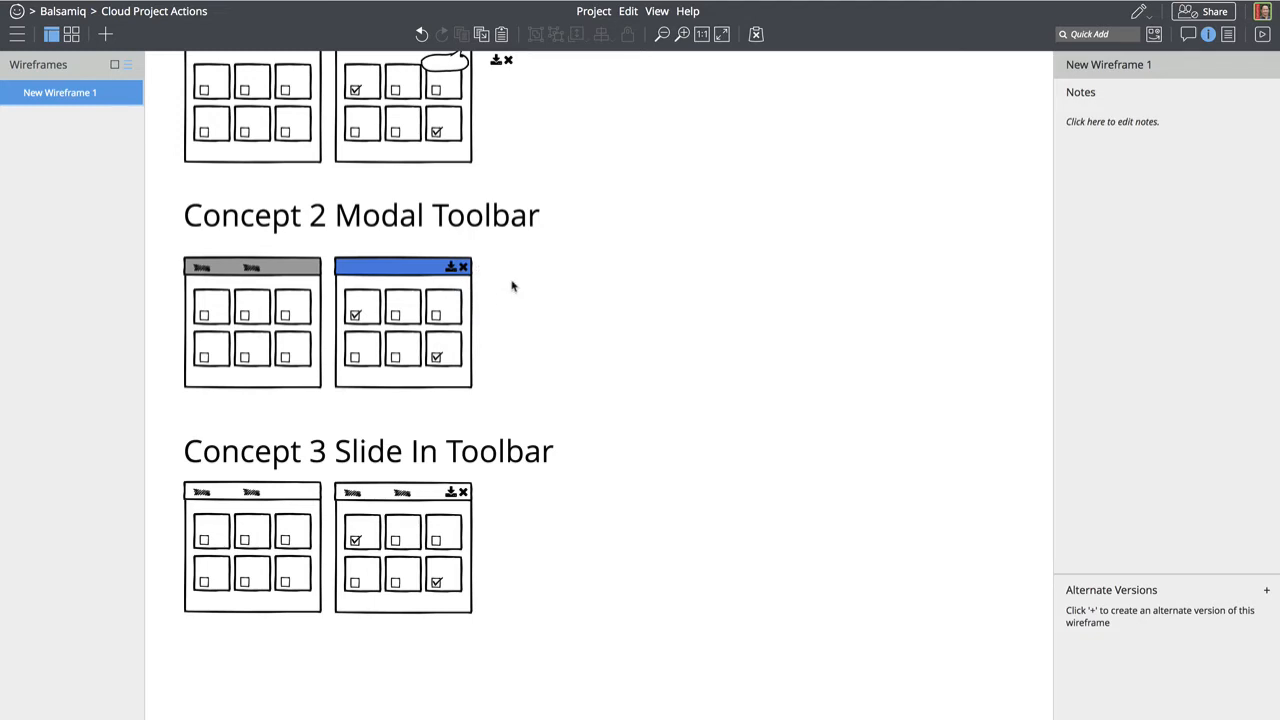
key(slash)
text(link)
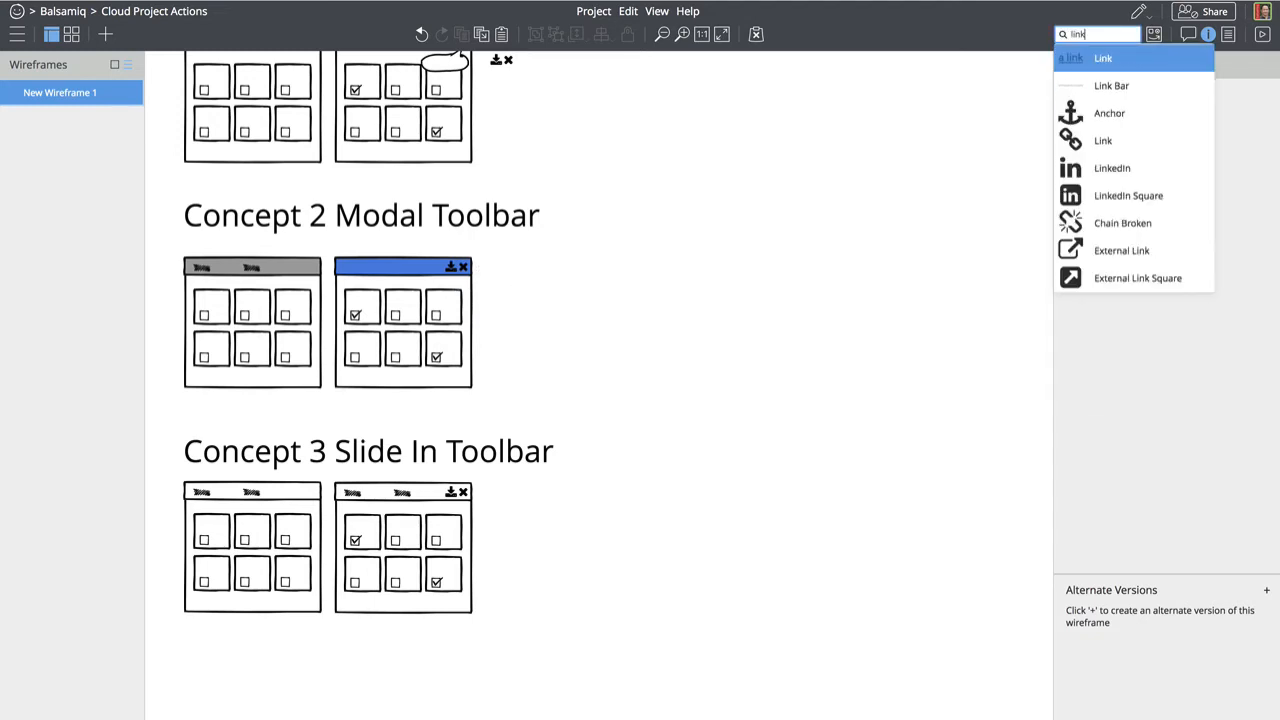
key(Return)
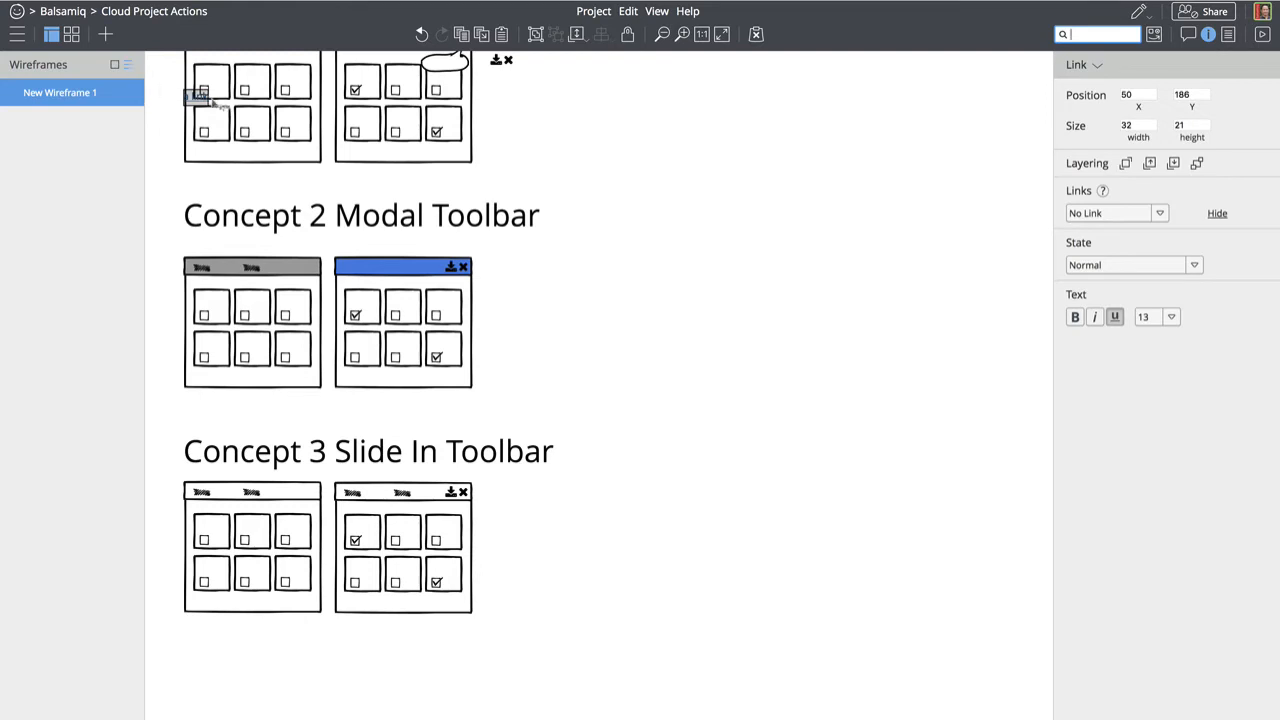
drag(200, 96, 367, 274)
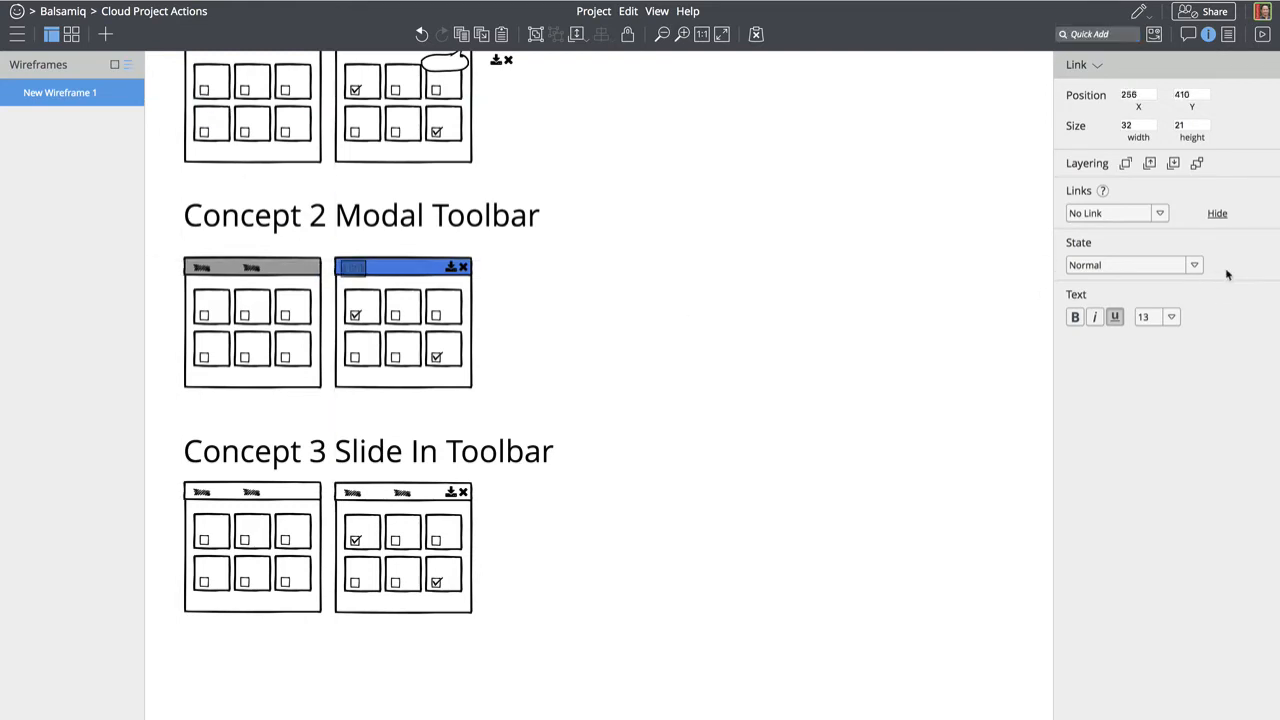
click(640, 256)
key(slash)
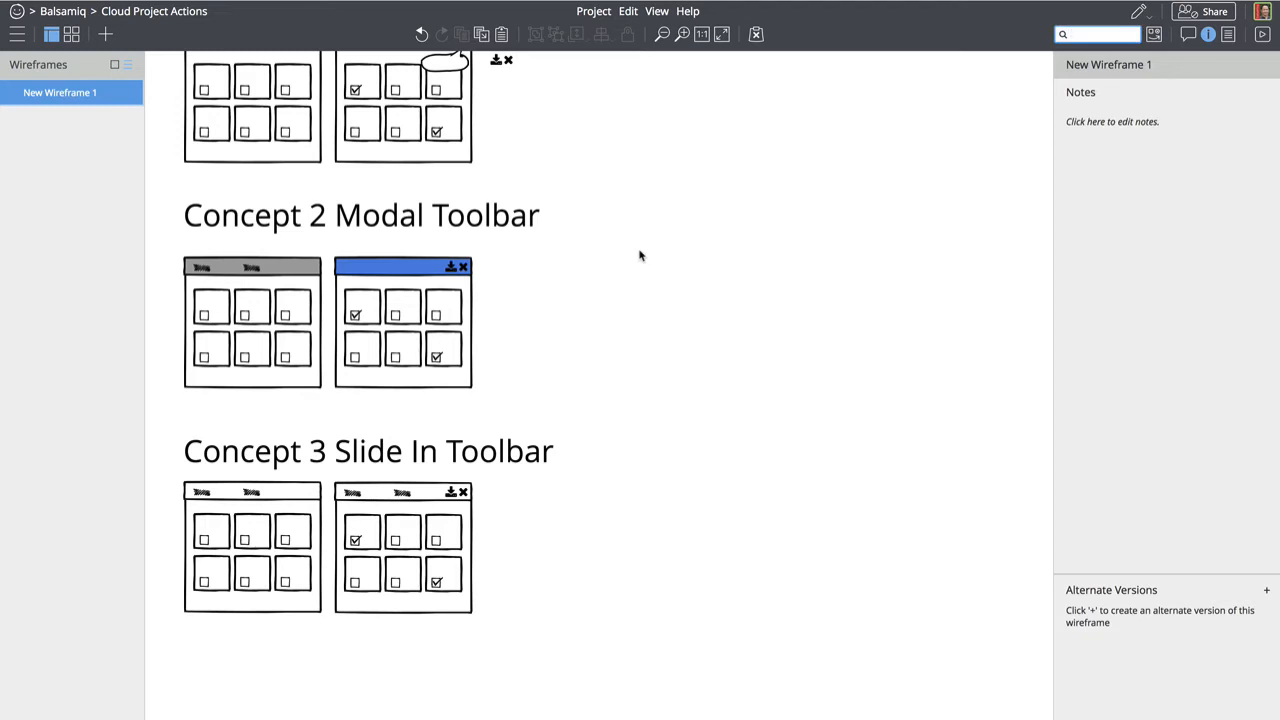
click(617, 287)
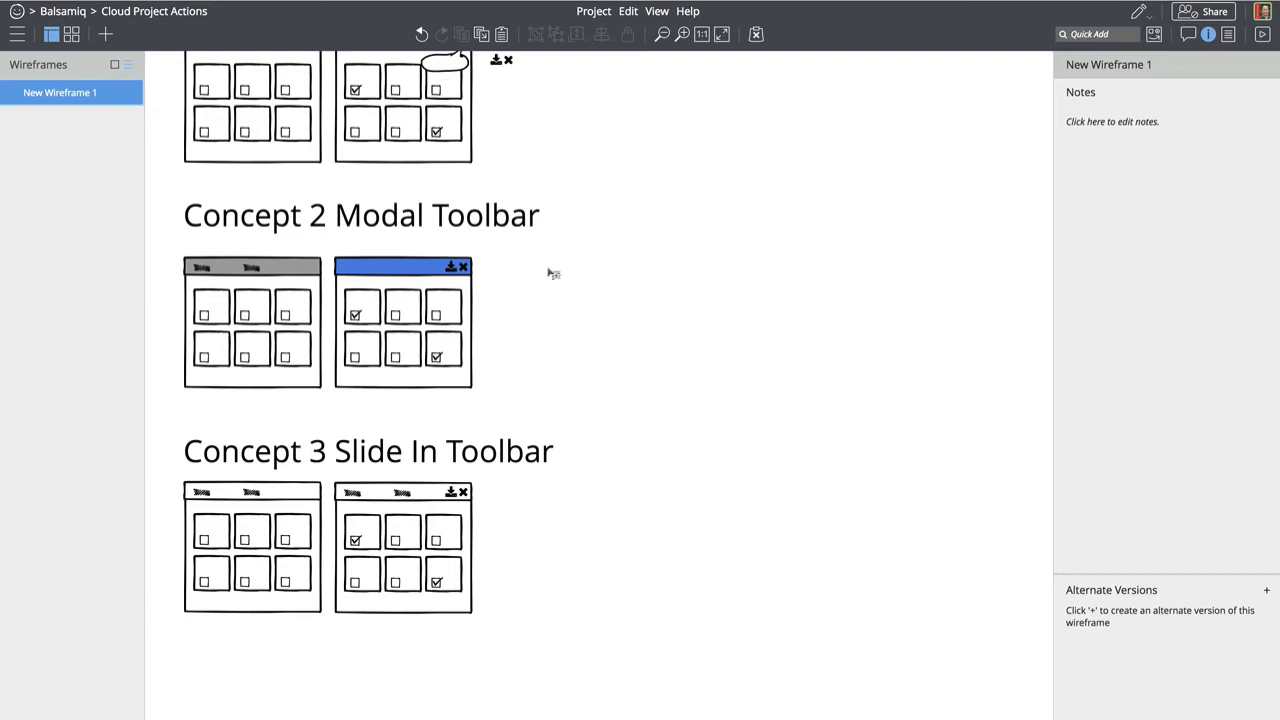
Draw a Text control beside the second Concept 2 sketch reading "Cancel" and reduce its height to 18 px
drag(548, 268, 593, 295)
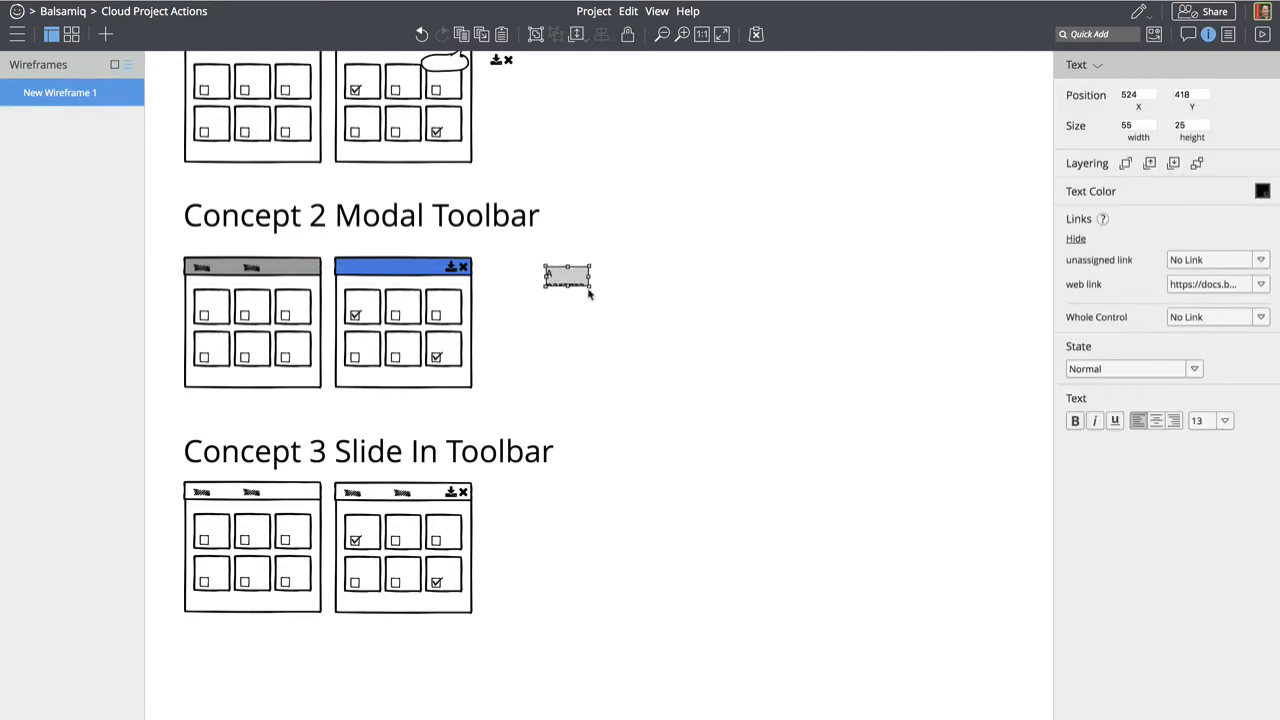
double_click(589, 289)
text(Cancel)
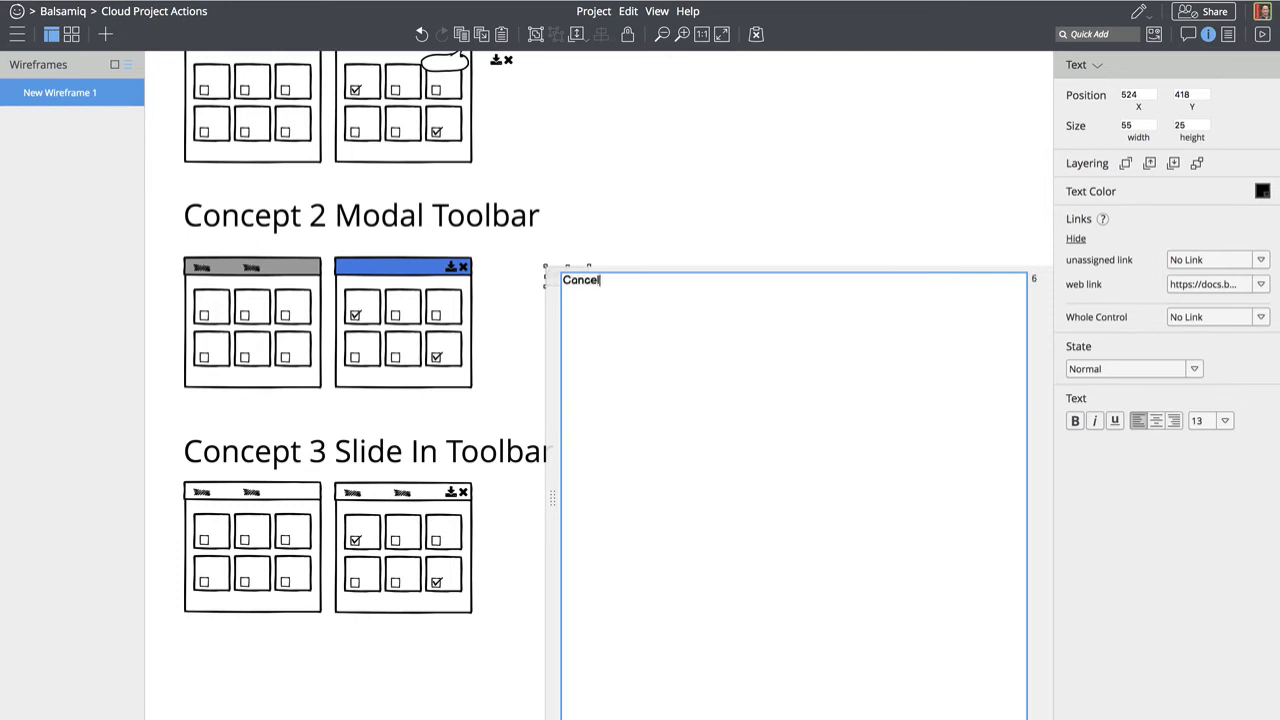
key(super+Return)
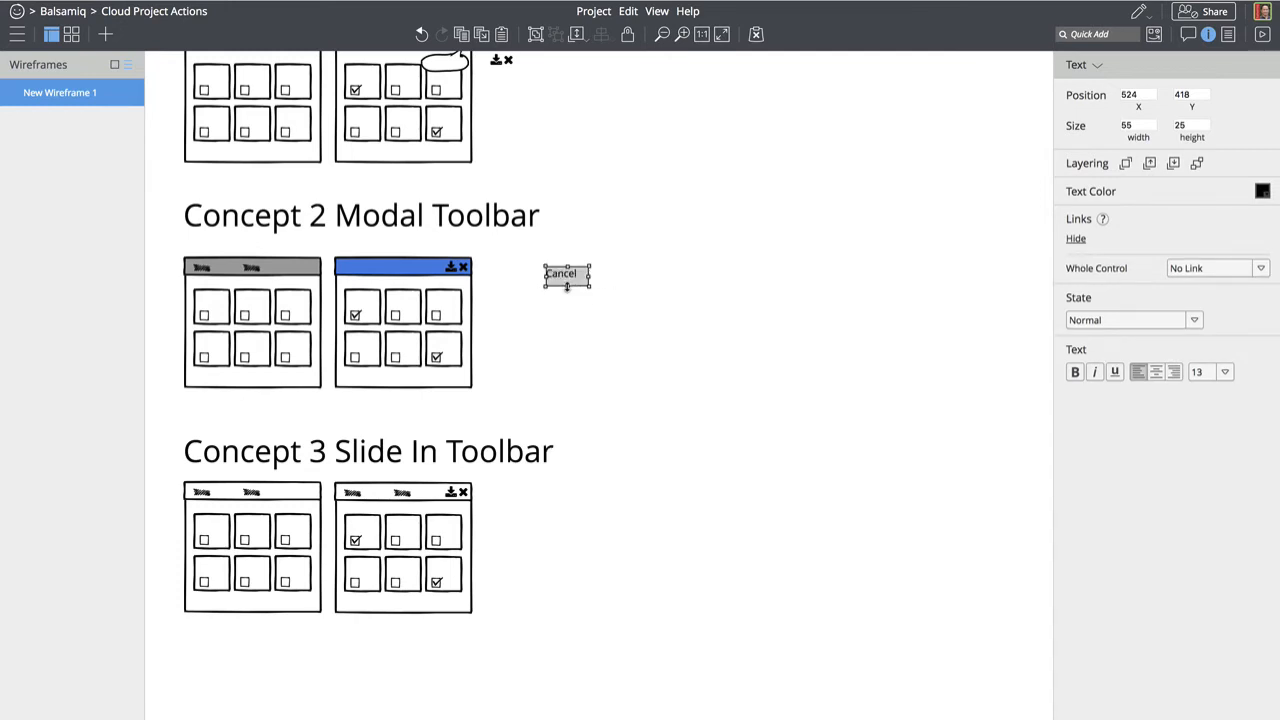
drag(567, 287, 567, 280)
Move the Cancel text to the left end of the blue Concept 2 header and color it white
drag(566, 273, 362, 270)
click(1263, 191)
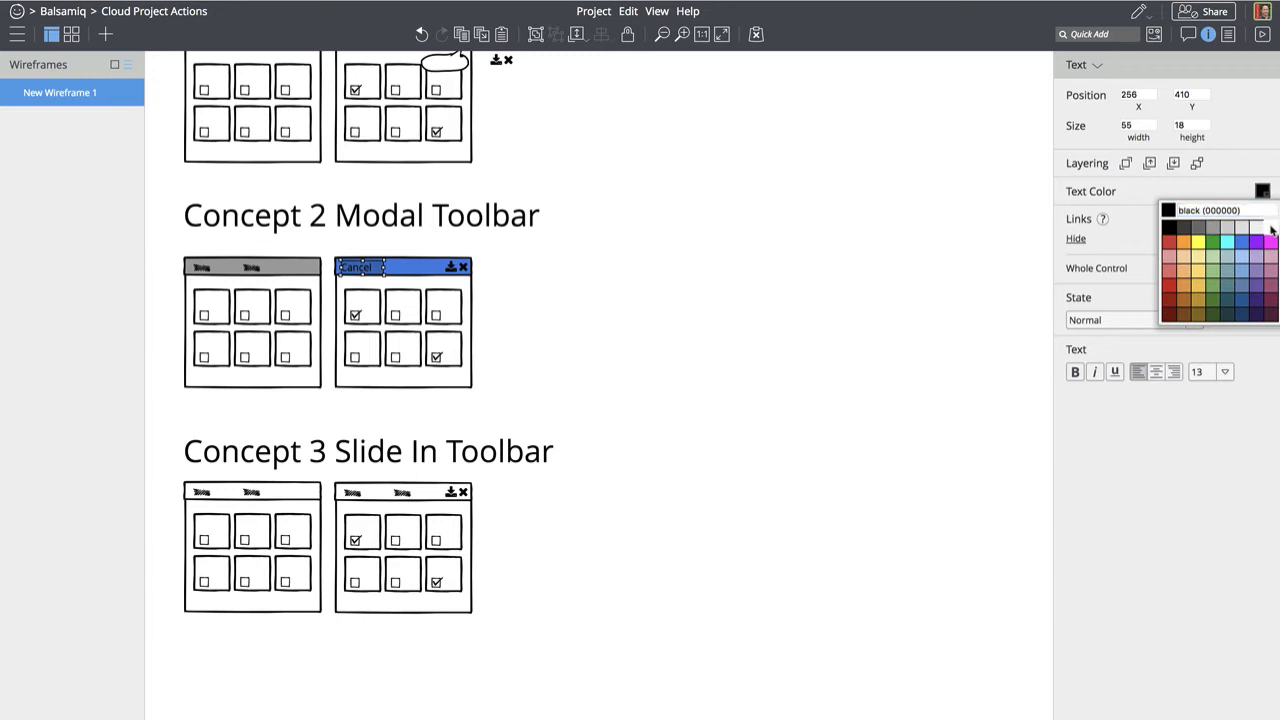
click(1270, 228)
click(568, 298)
Set the font size of the Cancel text in the blue header to 10
click(365, 276)
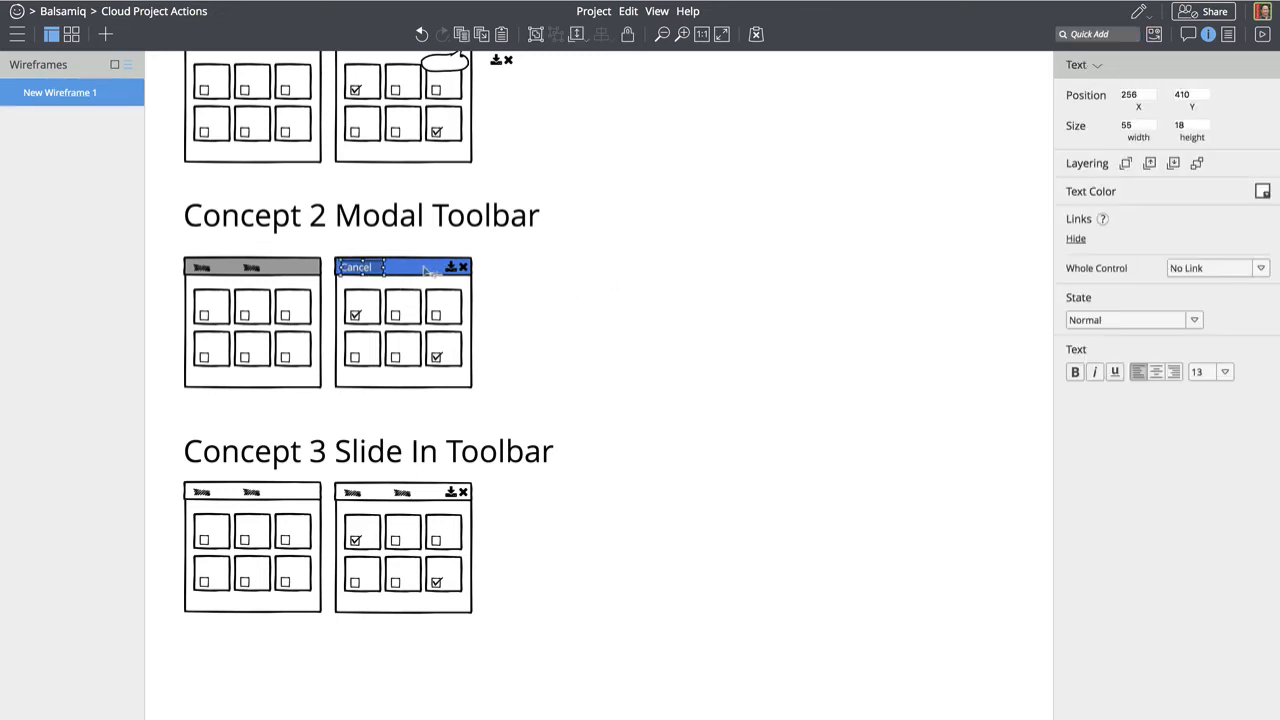
click(1222, 373)
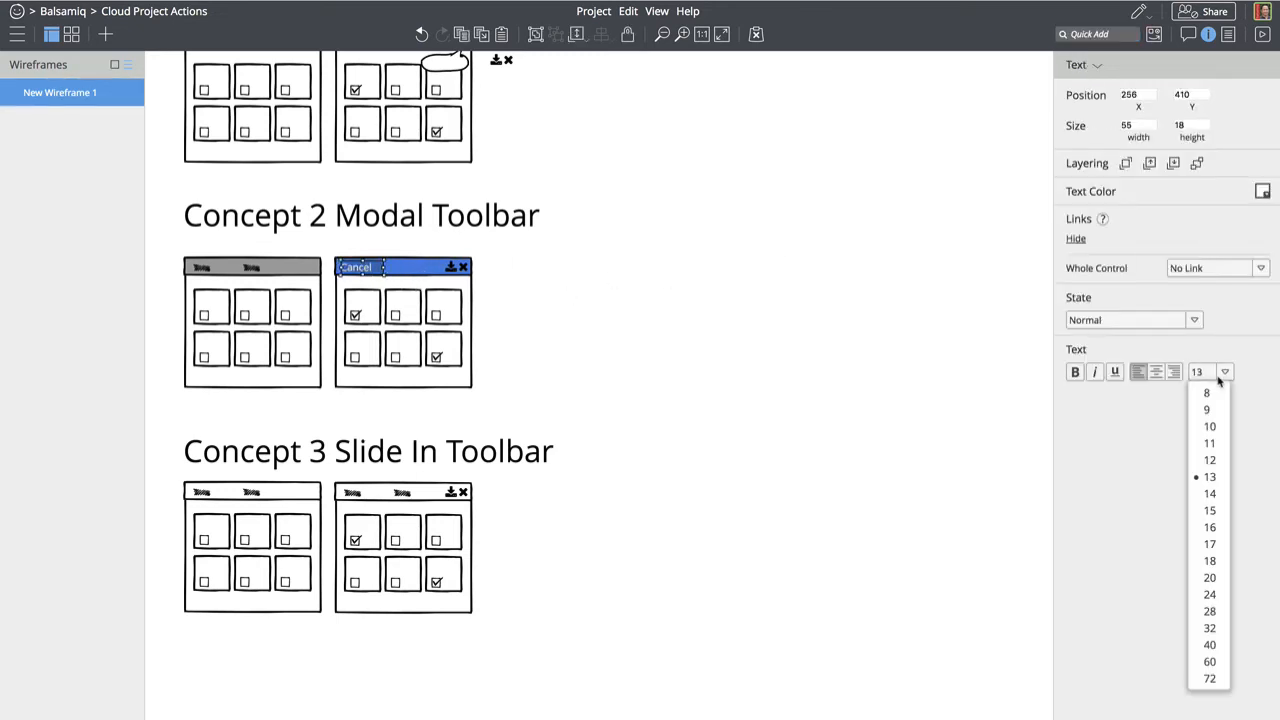
click(1214, 458)
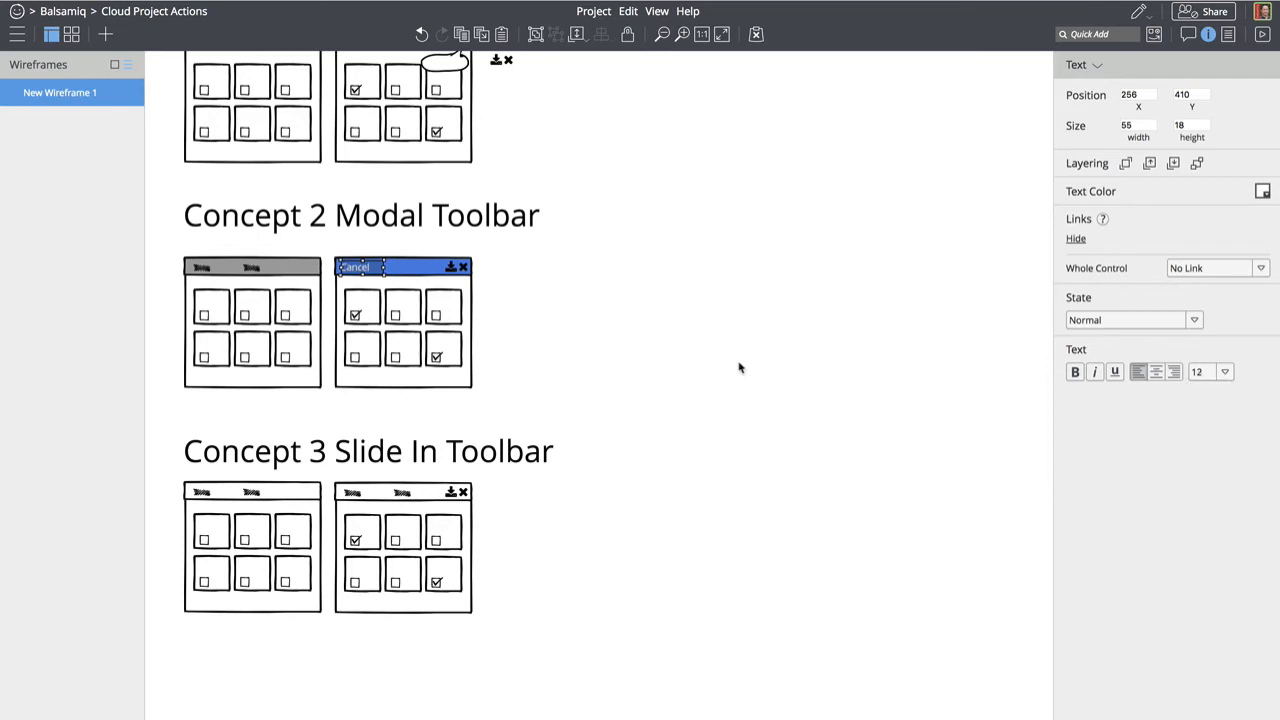
click(1221, 376)
click(1215, 428)
key(Escape)
click(360, 269)
click(540, 320)
Duplicate the blue-header Concept 2 sketch with its icons and label to its right, nudging the copy to X 446
drag(478, 406, 326, 250)
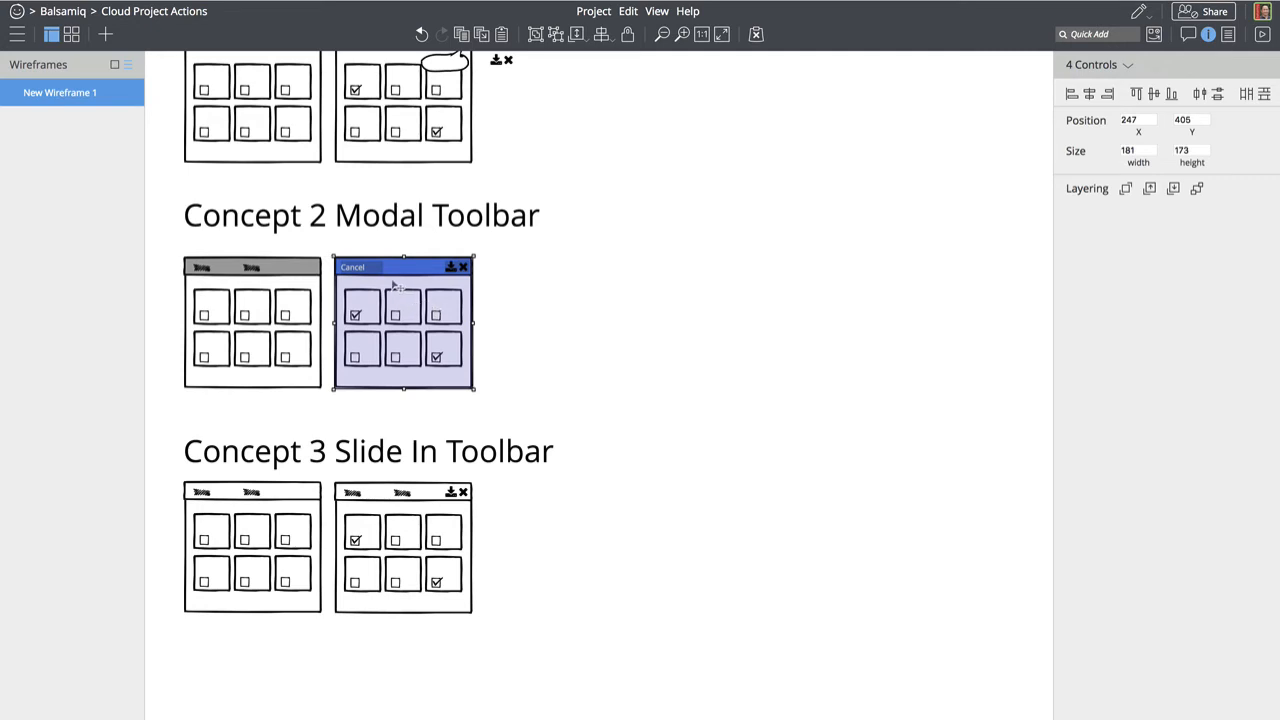
drag(400, 287, 547, 283)
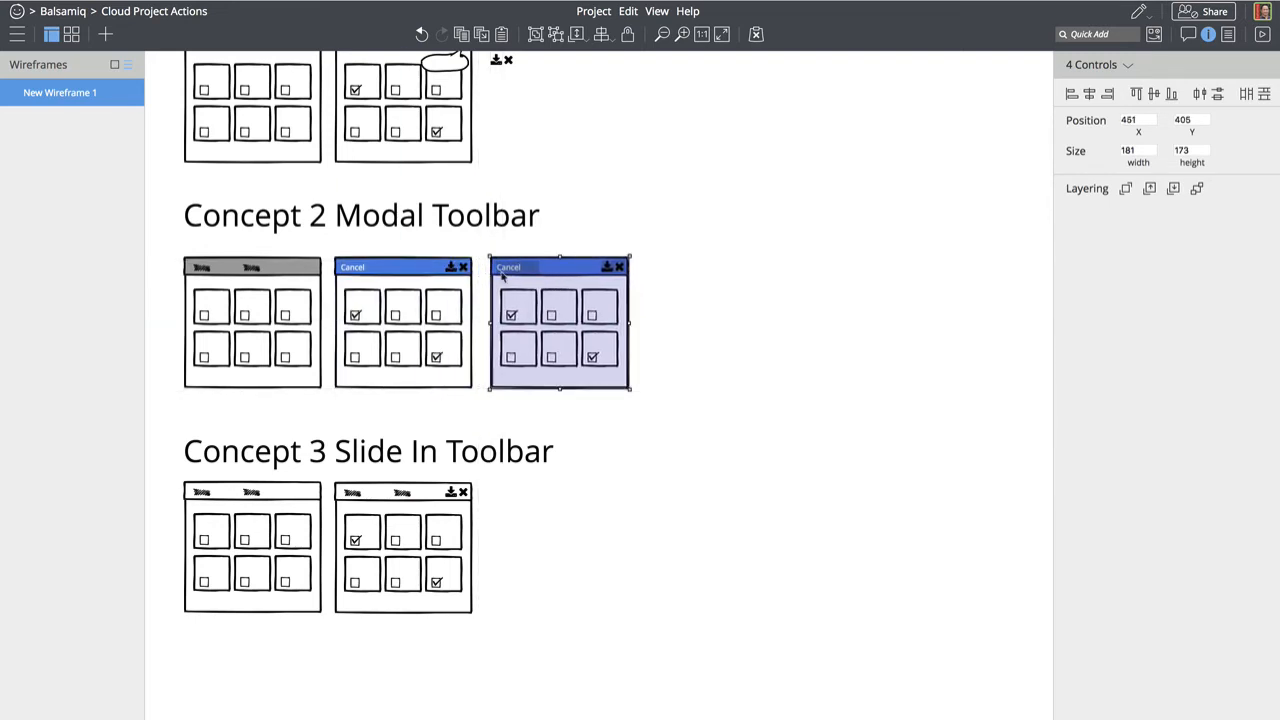
key(Left)
key(Left)
key(Left)
key(Left)
key(Left)
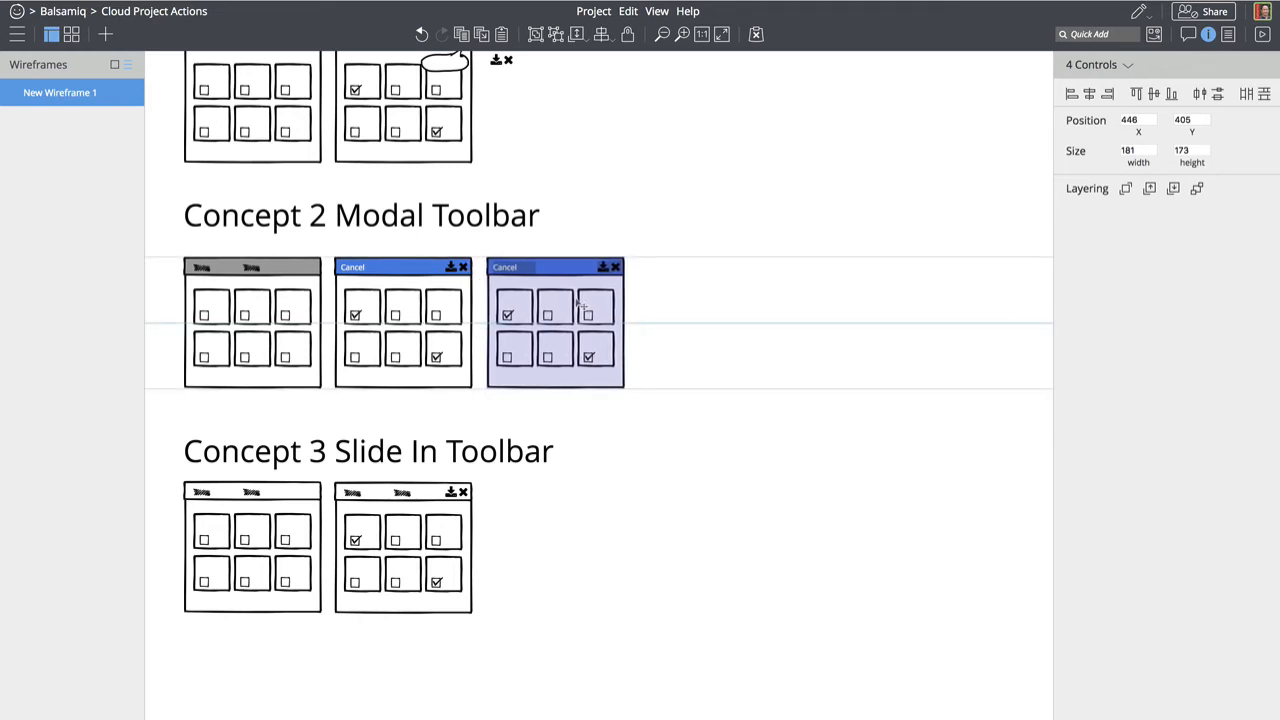
click(961, 379)
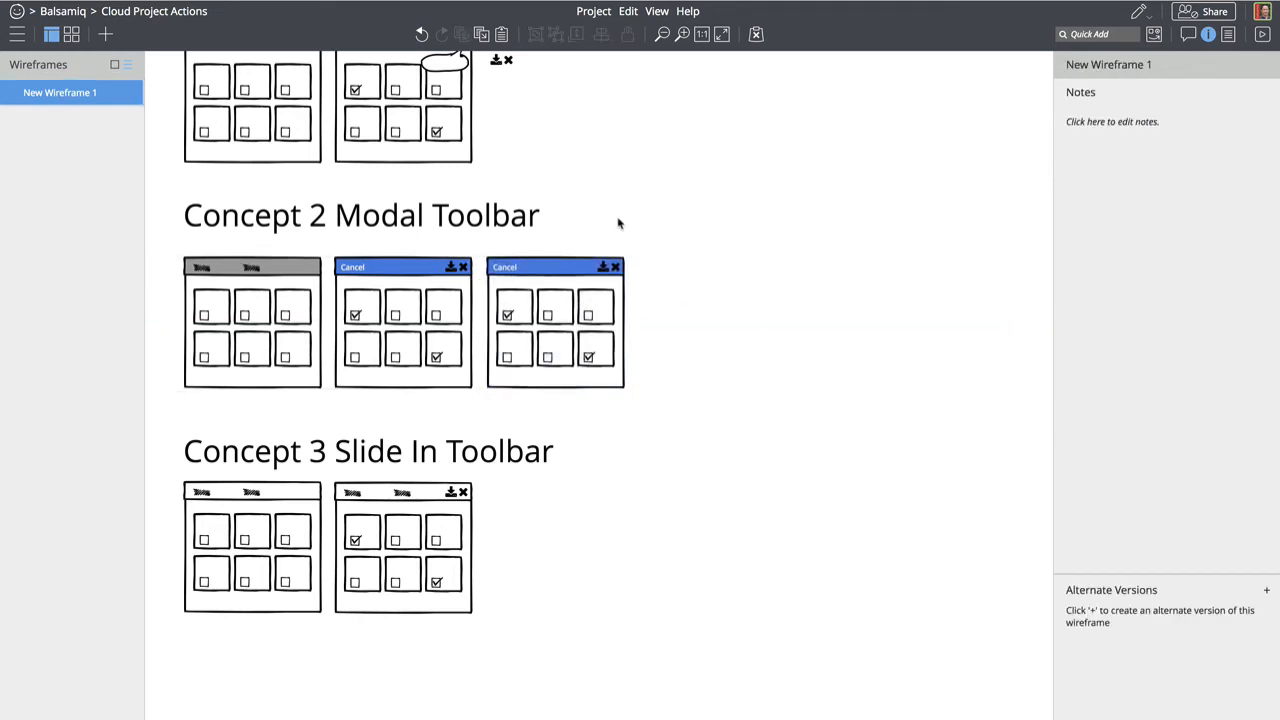
Delete the third Concept 2 sketch together with its Cancel label and header icons
click(508, 270)
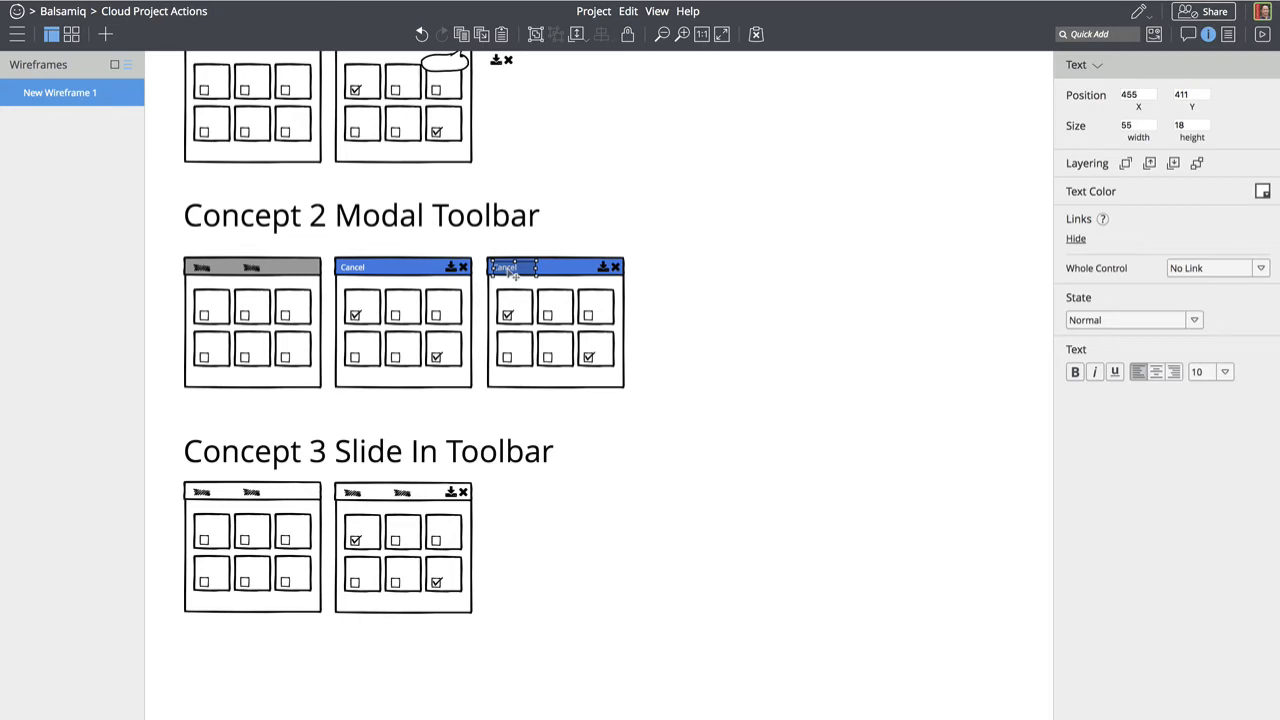
click(280, 297)
click(647, 408)
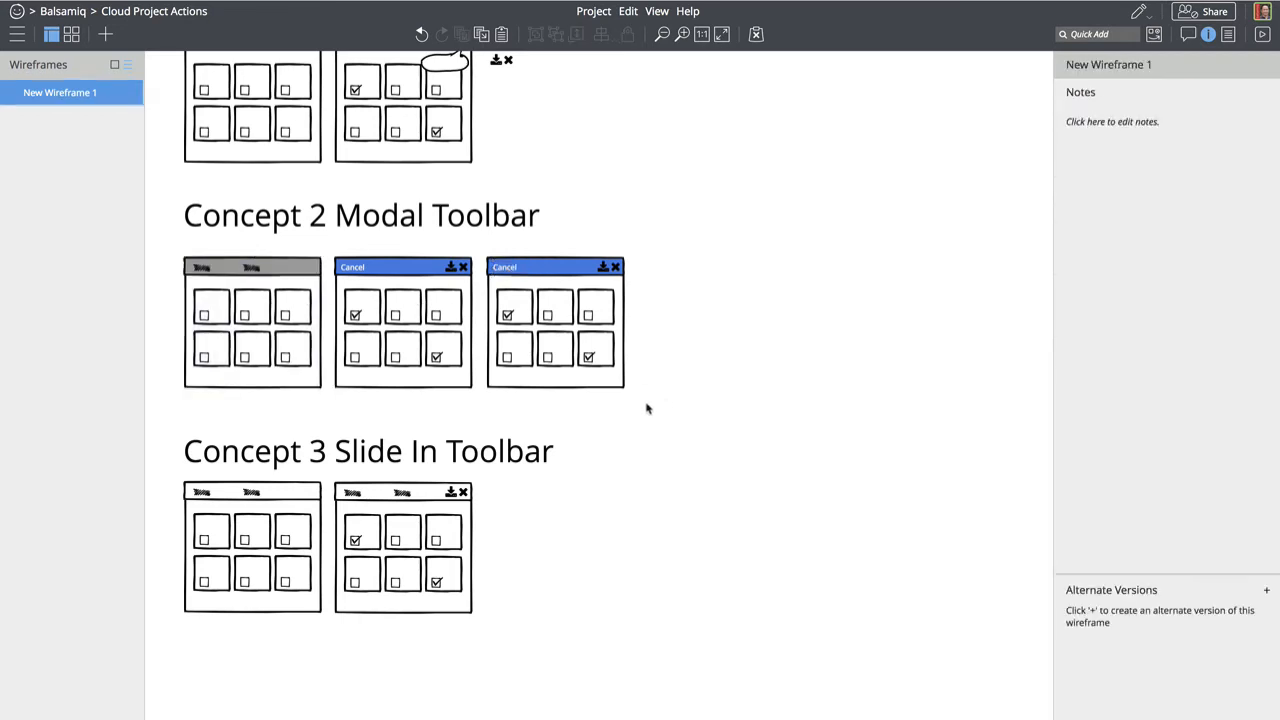
drag(660, 401, 480, 254)
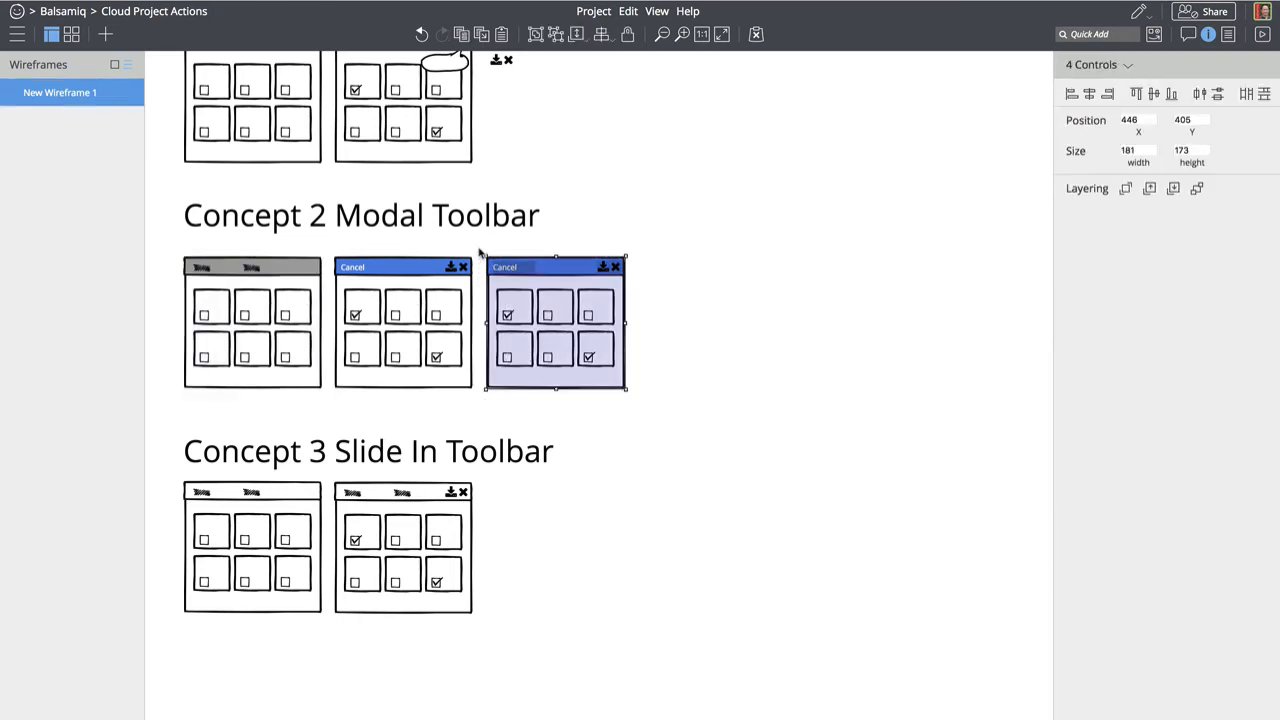
key(Delete)
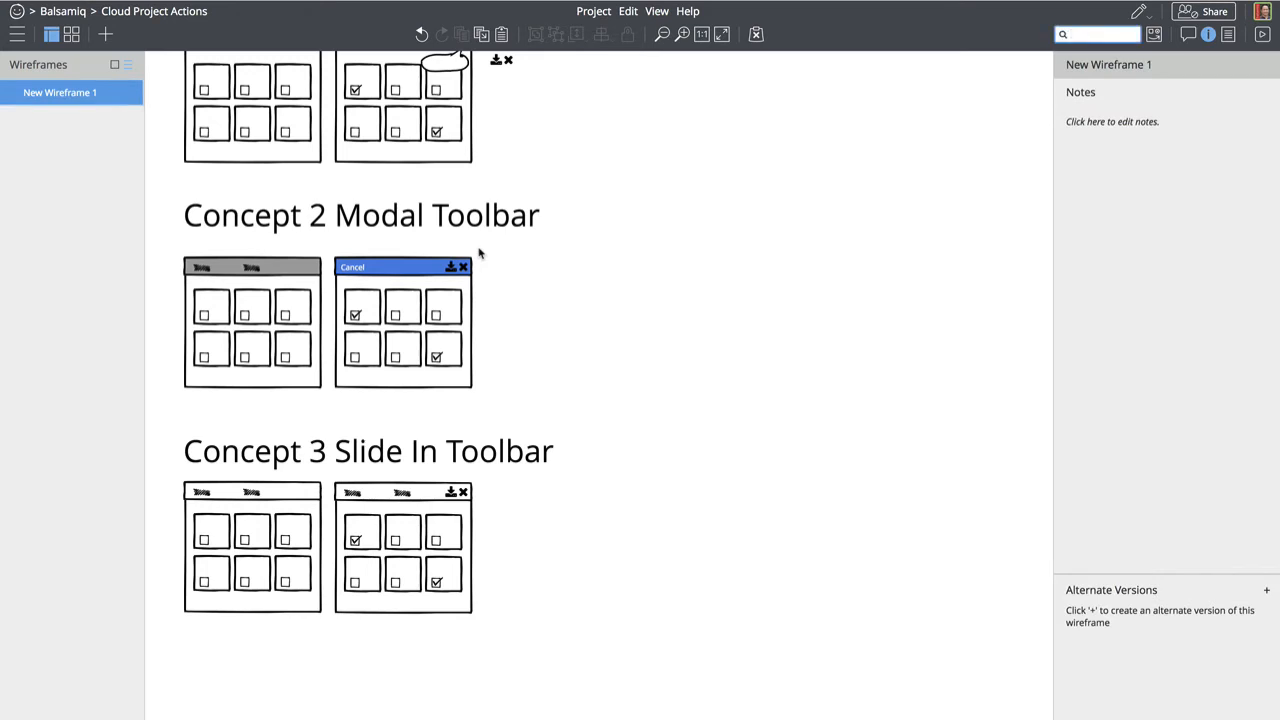
text(cur)
key(BackSpace)
key(BackSpace)
key(BackSpace)
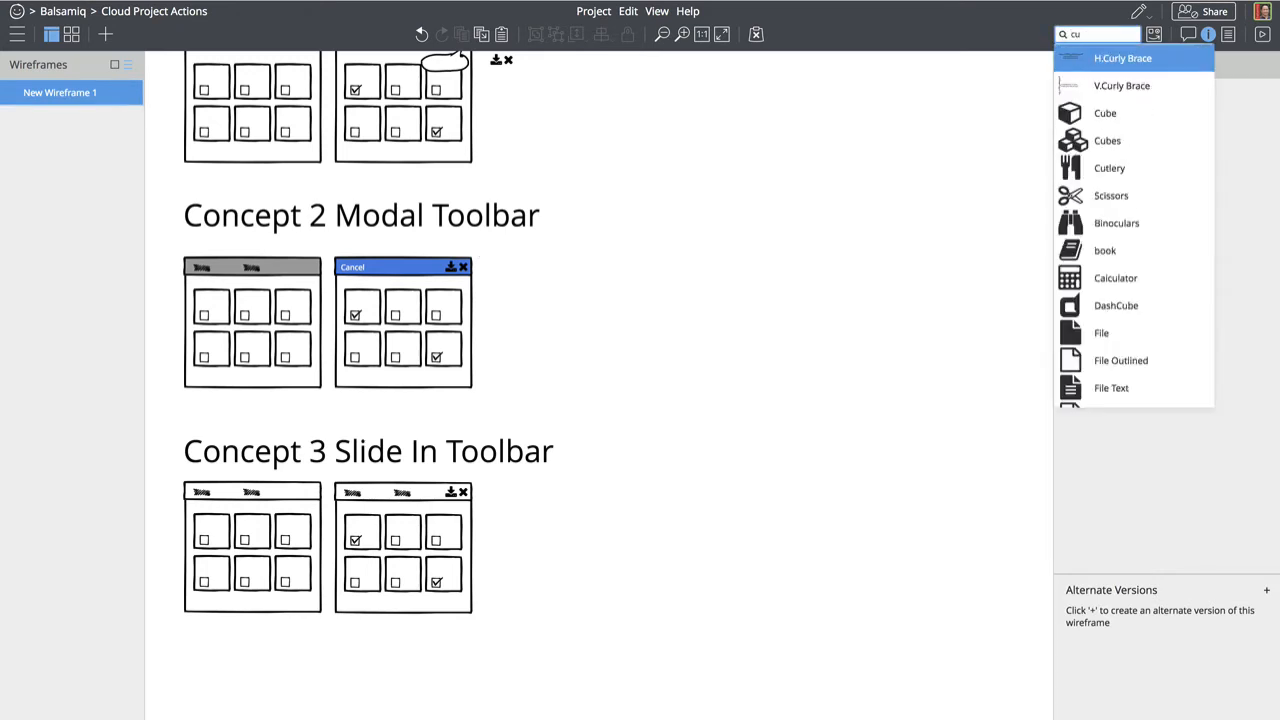
Find the Hand Outlined Up icon with the search "poin" and add it to the wireframe
text(poin)
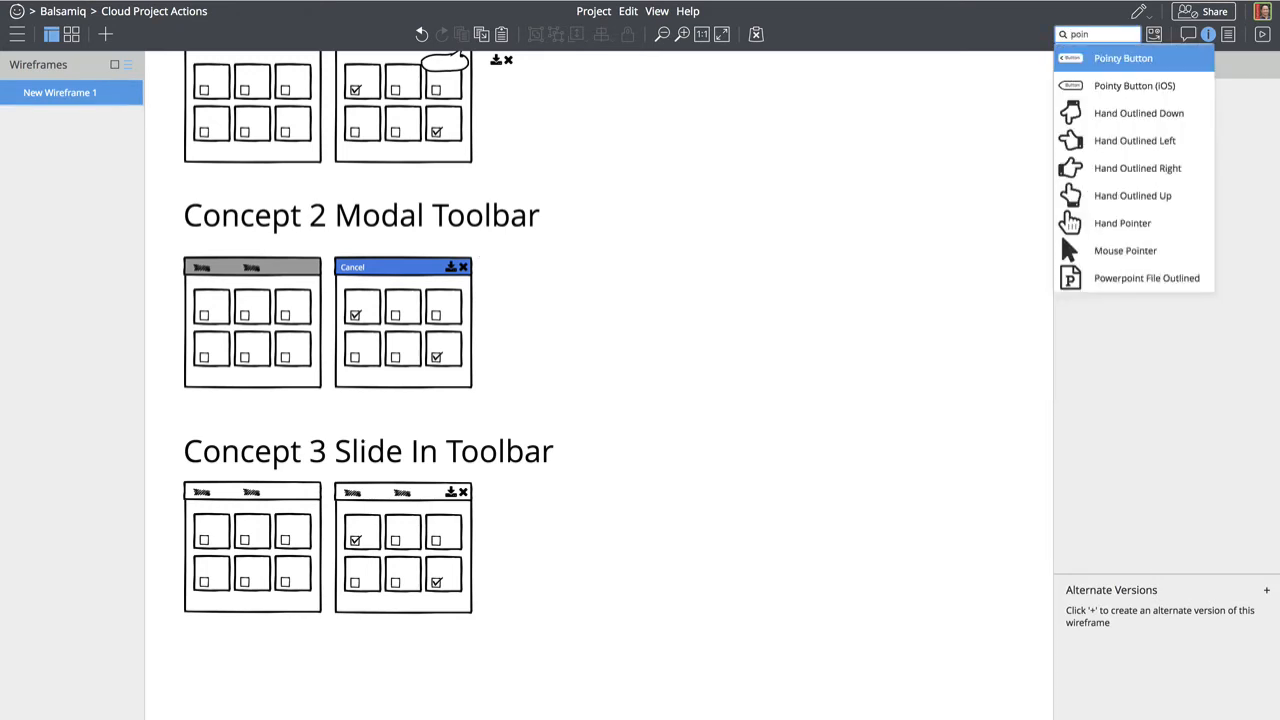
key(Down)
key(Down)
key(Down)
key(Down)
key(Down)
key(Return)
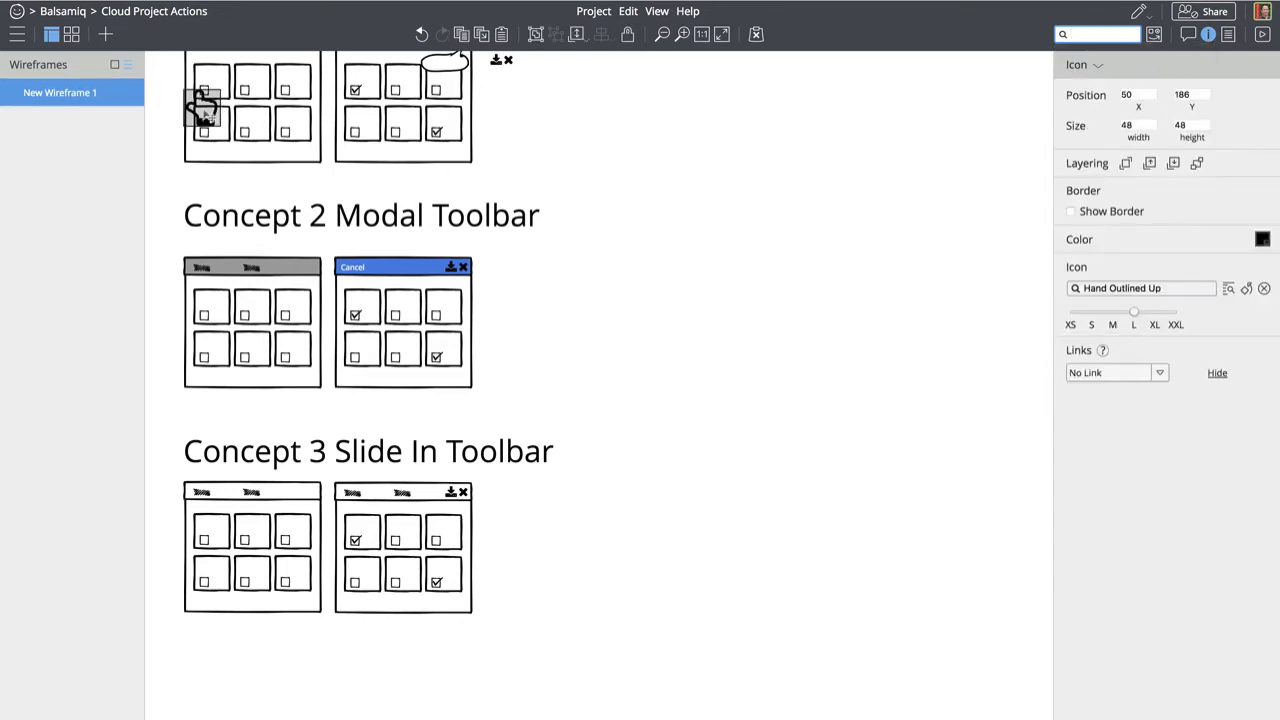
Set the hand icon to size S and place it over the X icon in the blue Concept 2 header
drag(203, 108, 466, 290)
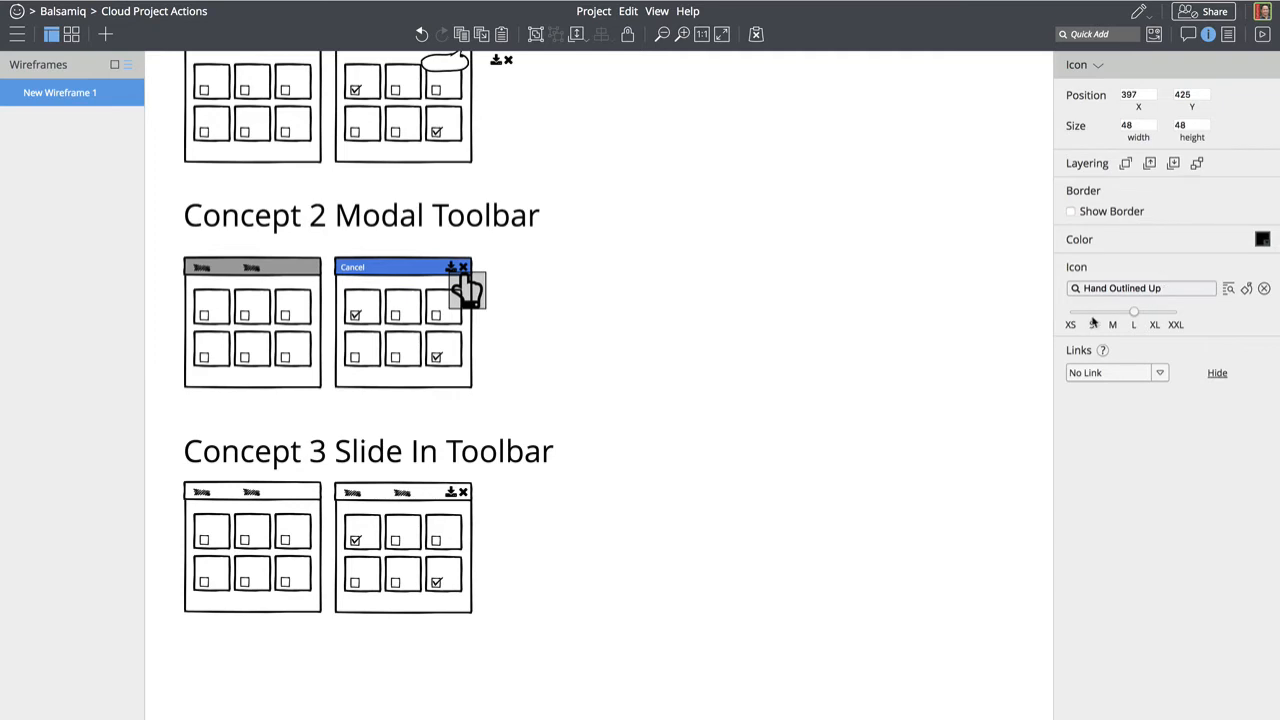
click(1093, 322)
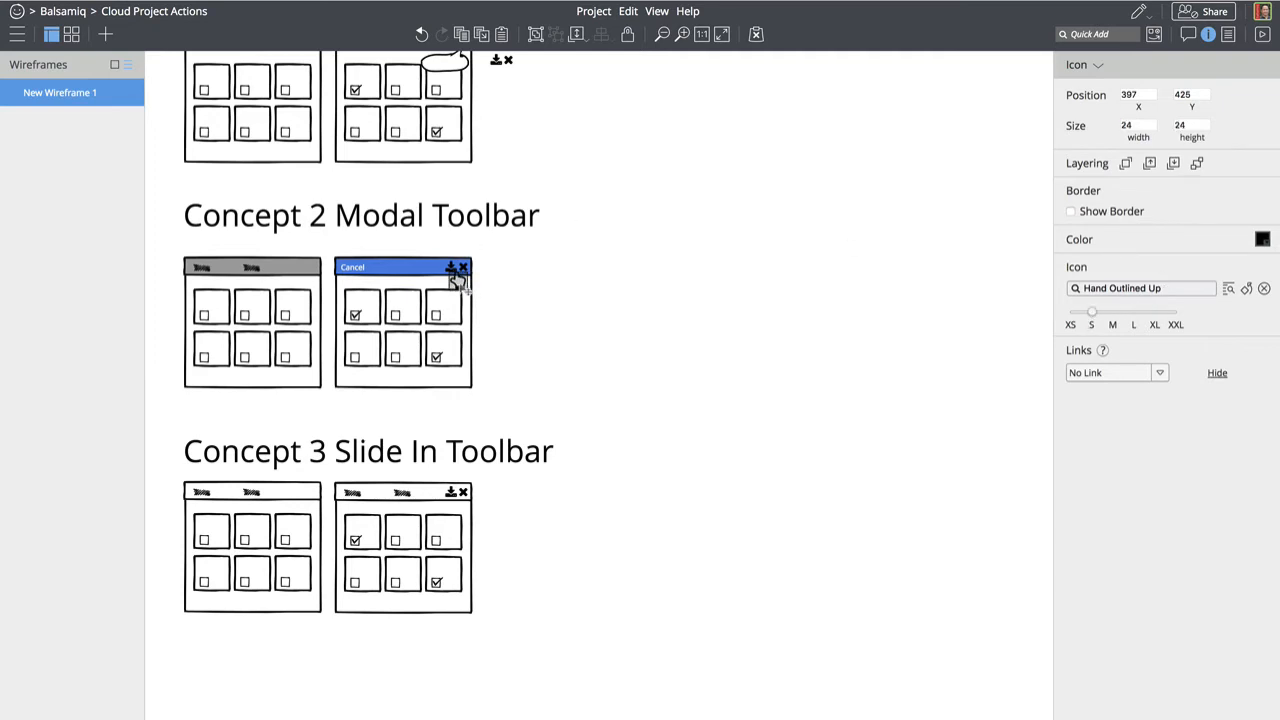
drag(452, 281, 462, 287)
click(498, 305)
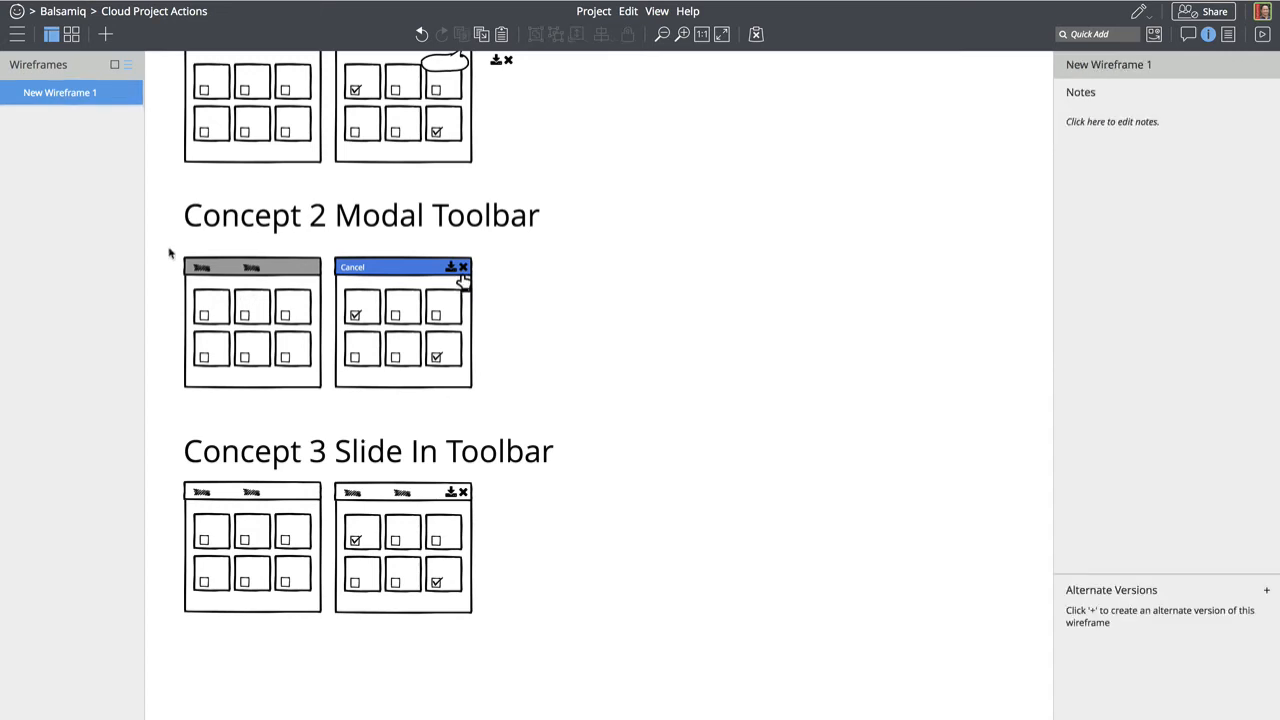
Duplicate the gray-header Concept 2 sketch and place the copy in the same row at about X 647, Y 410
drag(170, 253, 330, 415)
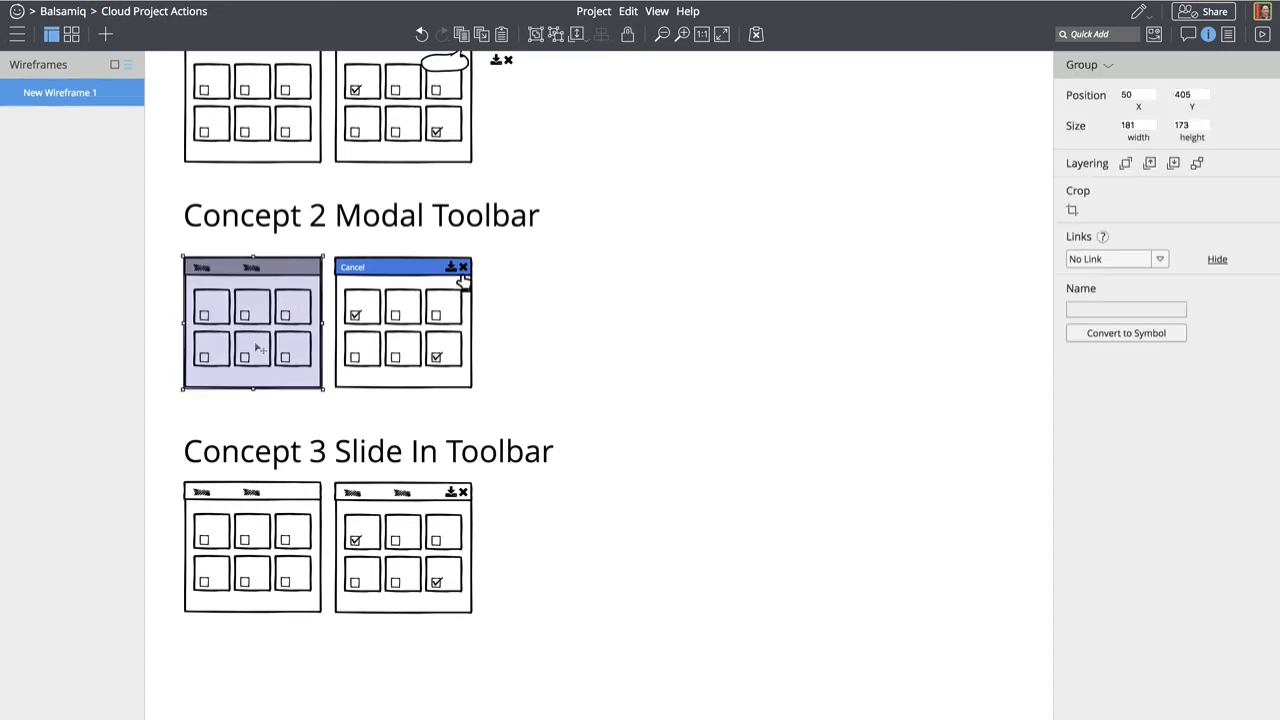
drag(257, 347, 548, 333)
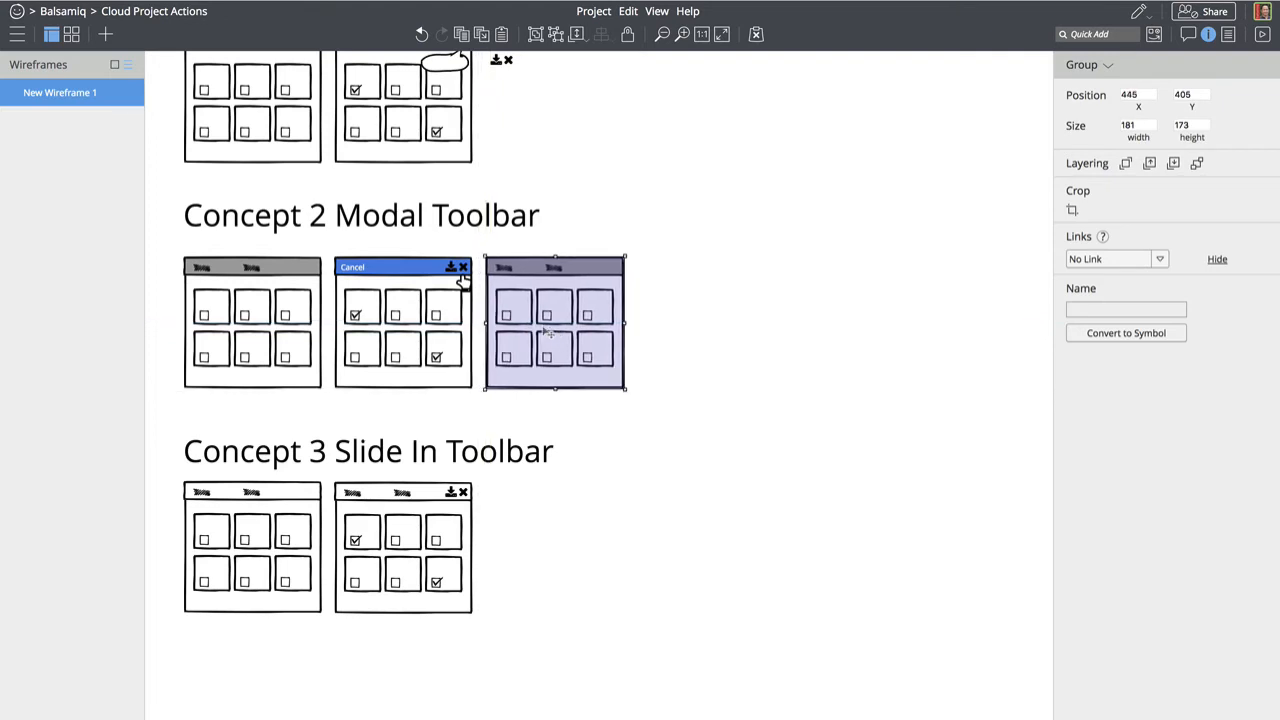
drag(537, 328, 691, 327)
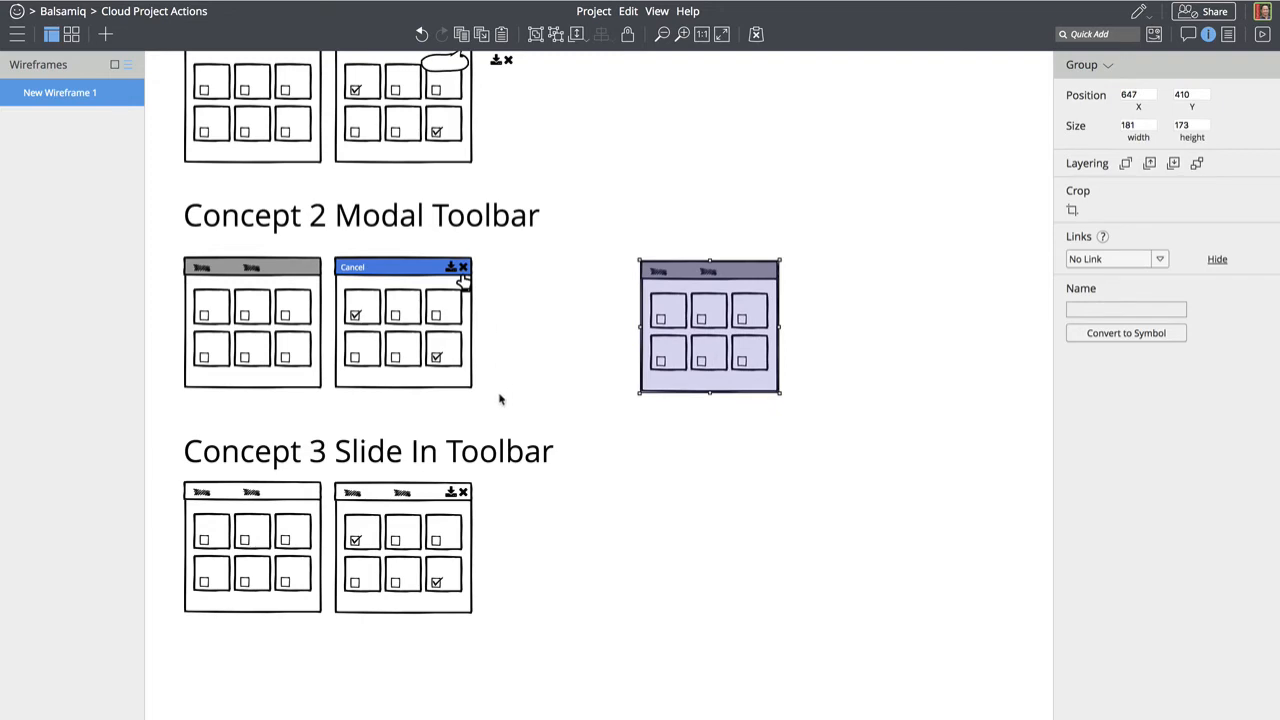
Duplicate the blue-header Concept 2 sketch to X 439 and move its copied hand icon off to about X 708, Y 330
click(366, 336)
drag(487, 407, 318, 251)
drag(396, 313, 544, 312)
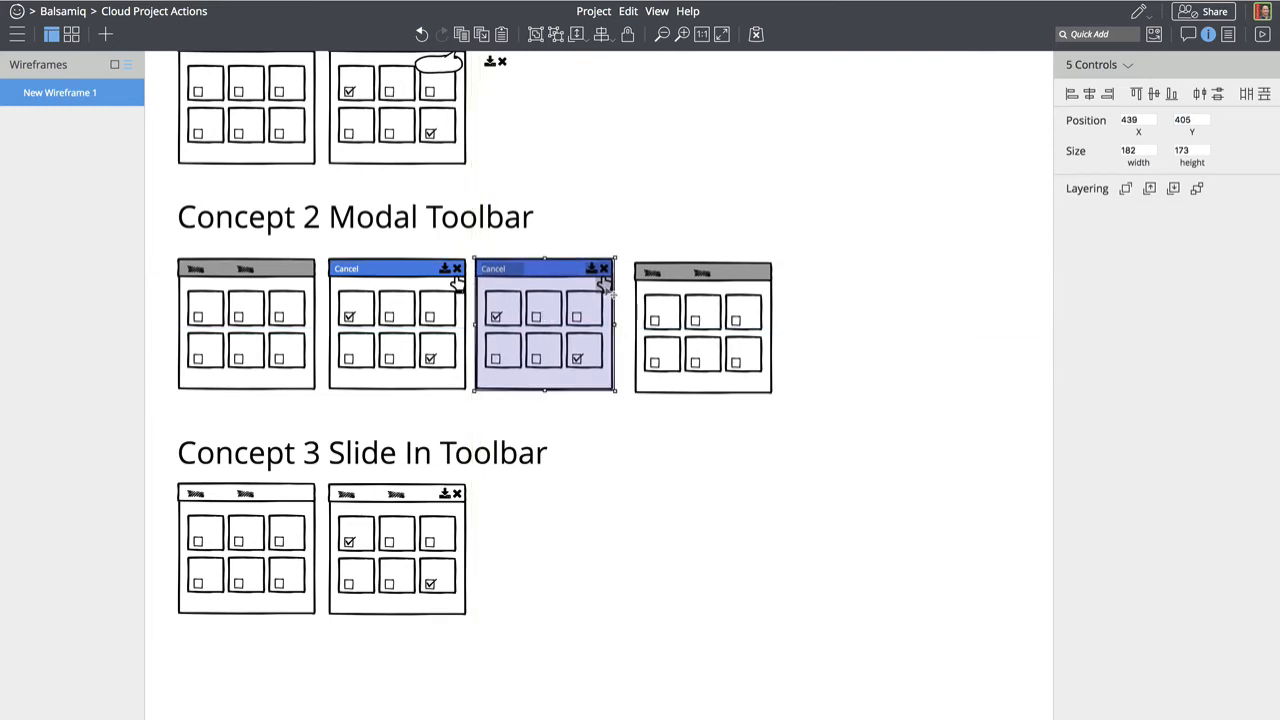
click(637, 247)
drag(606, 286, 689, 210)
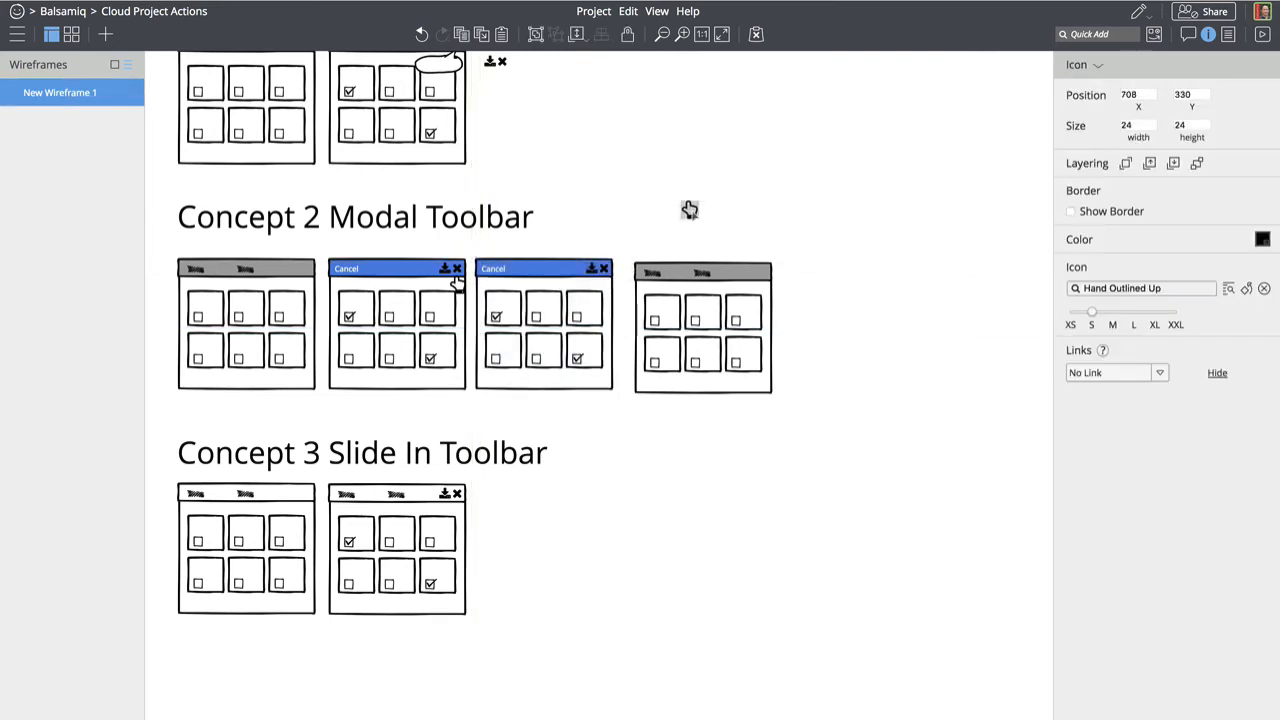
Cover the third Concept 2 sketch with a Modal Screen sized about 174 by 172
text(/mo)
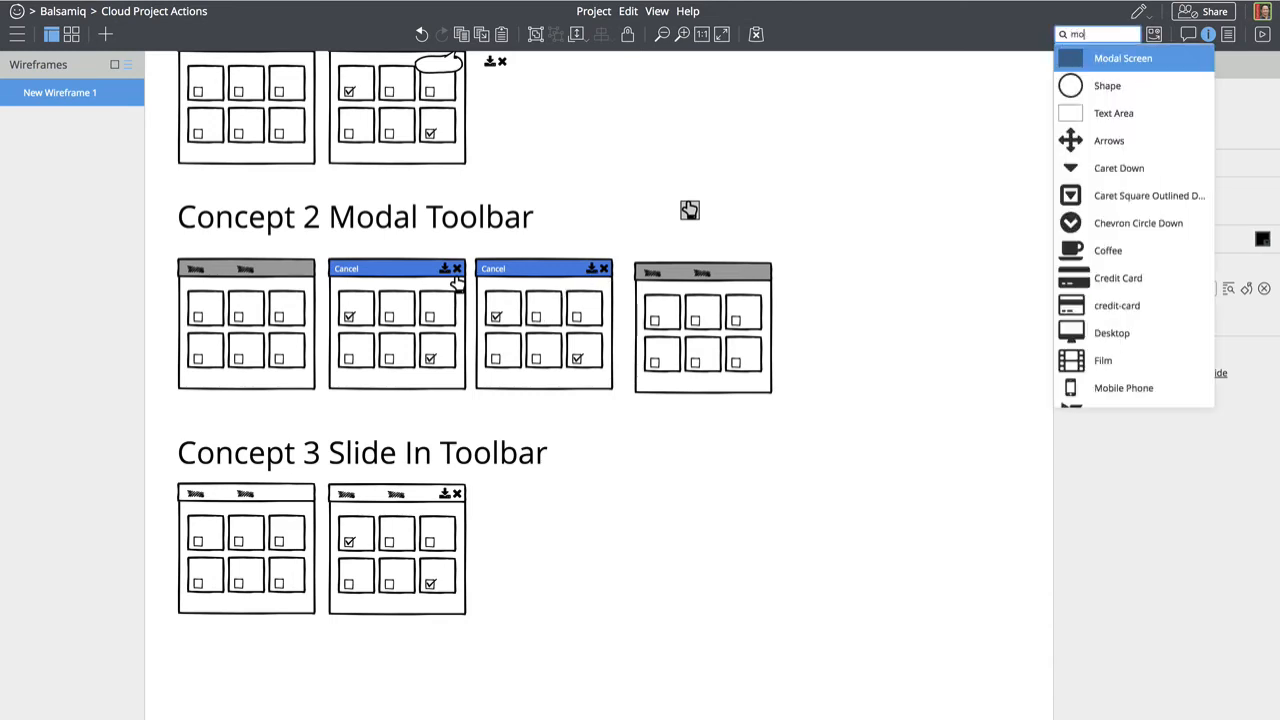
text(dal)
key(Return)
drag(344, 167, 641, 339)
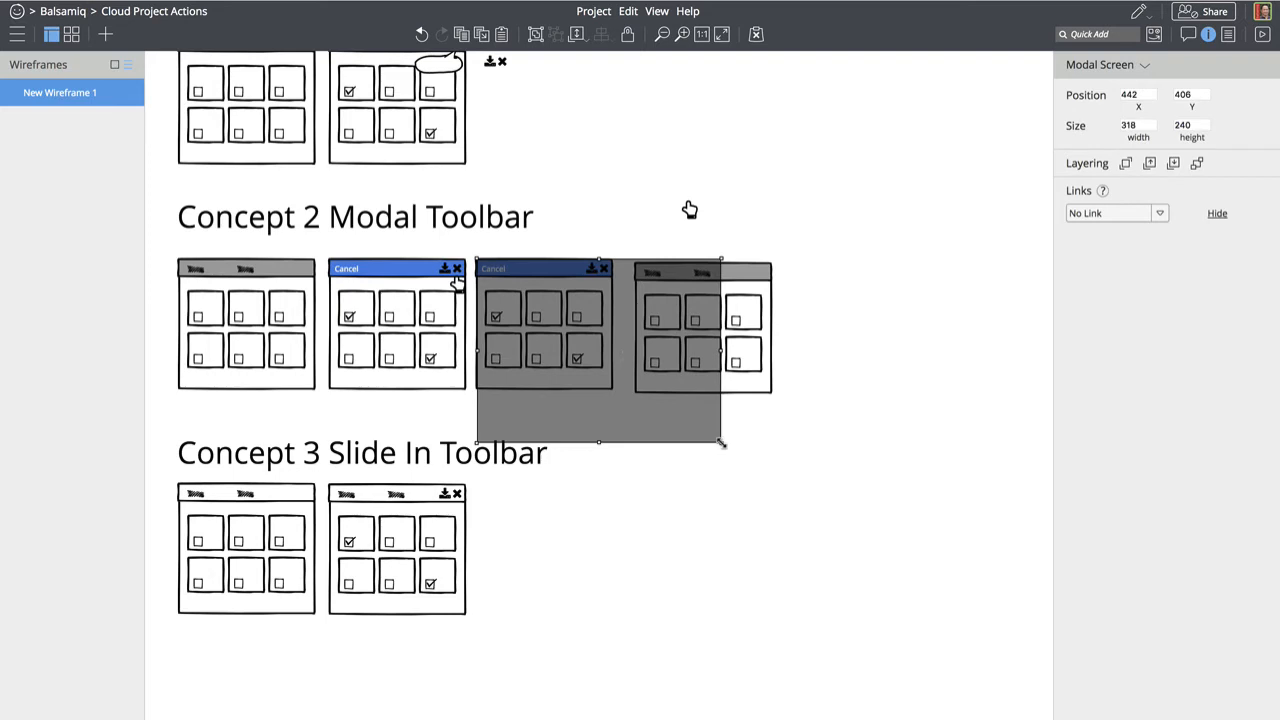
drag(721, 443, 613, 390)
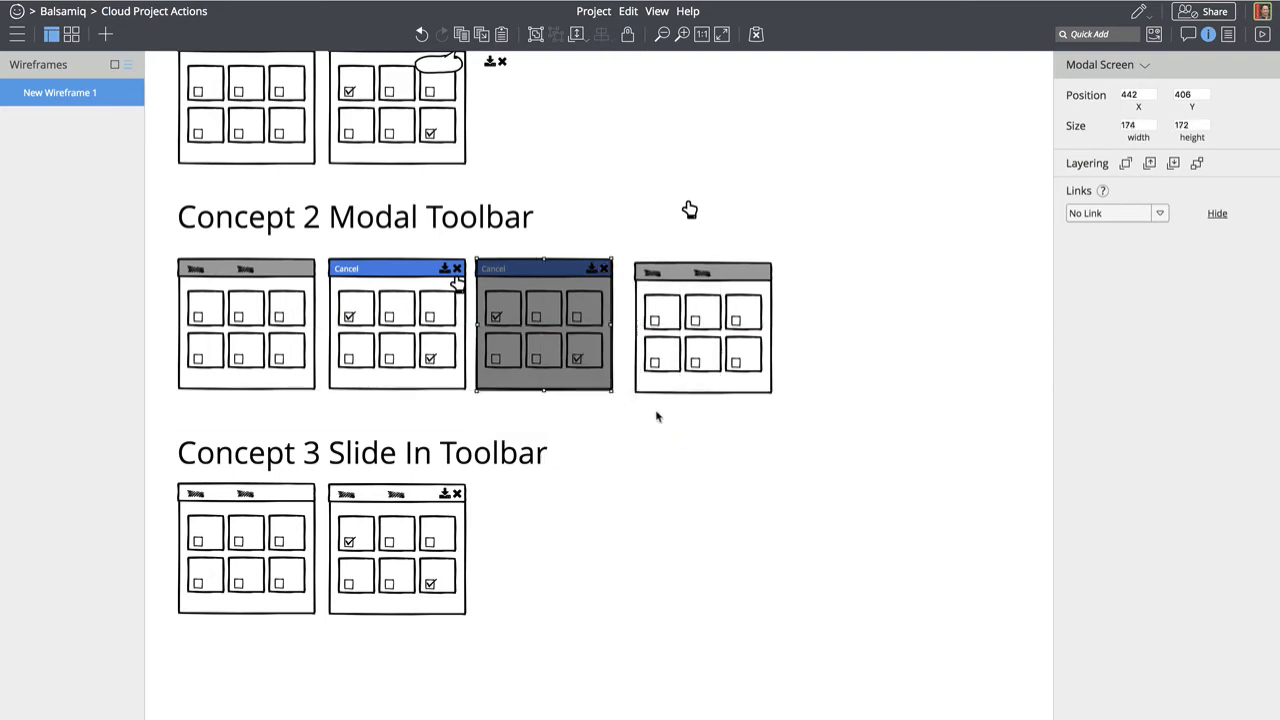
click(840, 219)
Add a Window of about 117 by 94 over the dimmed Concept 2 sketch and remove its footer bar
text(dia)
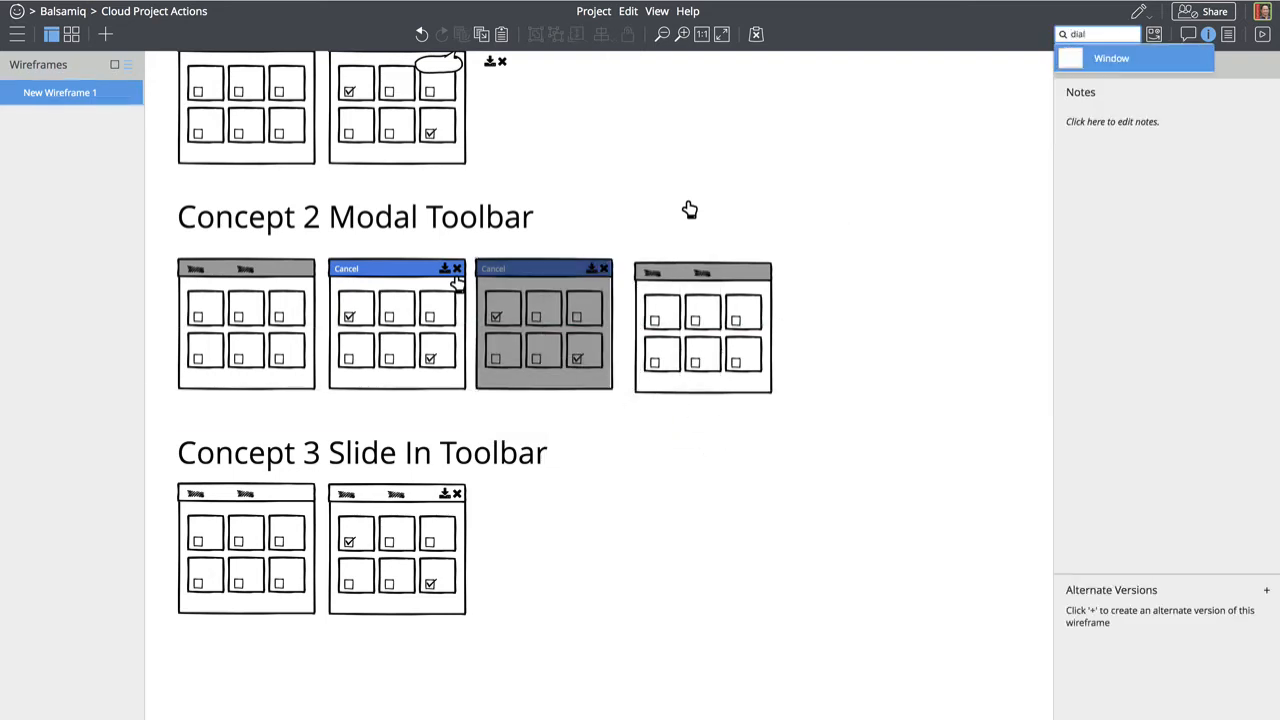
text(l)
key(Return)
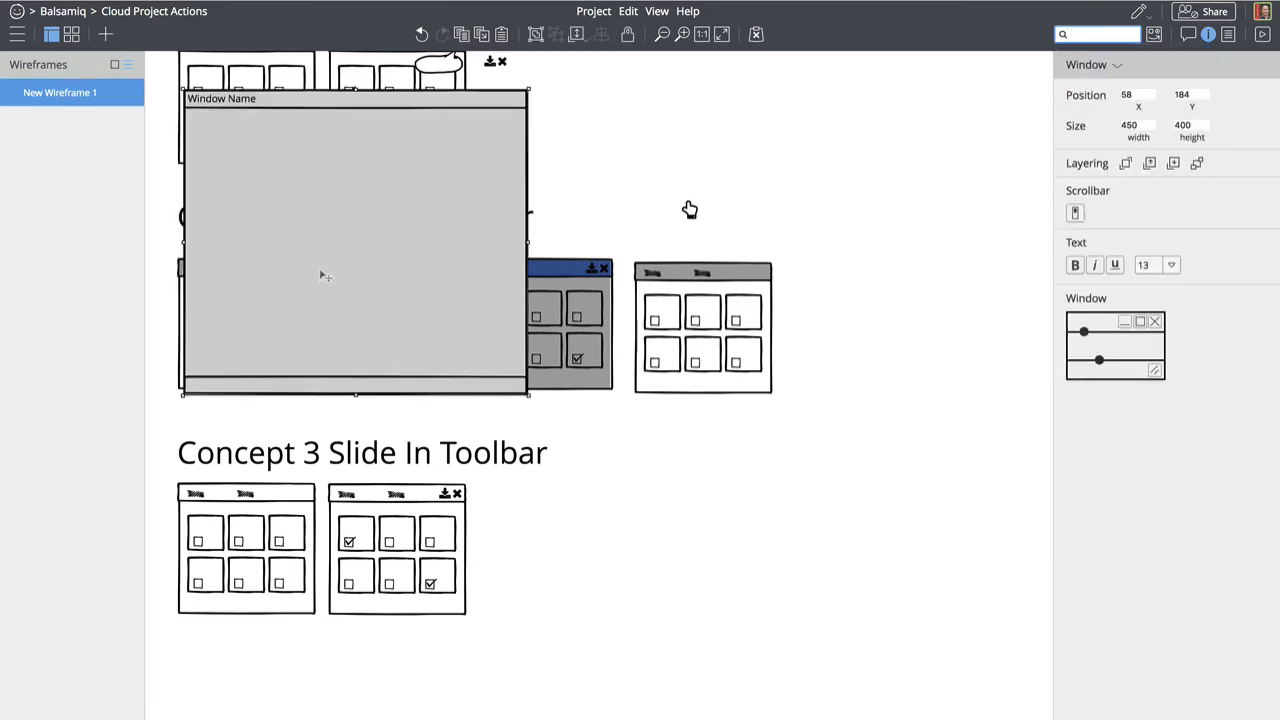
drag(320, 274, 622, 476)
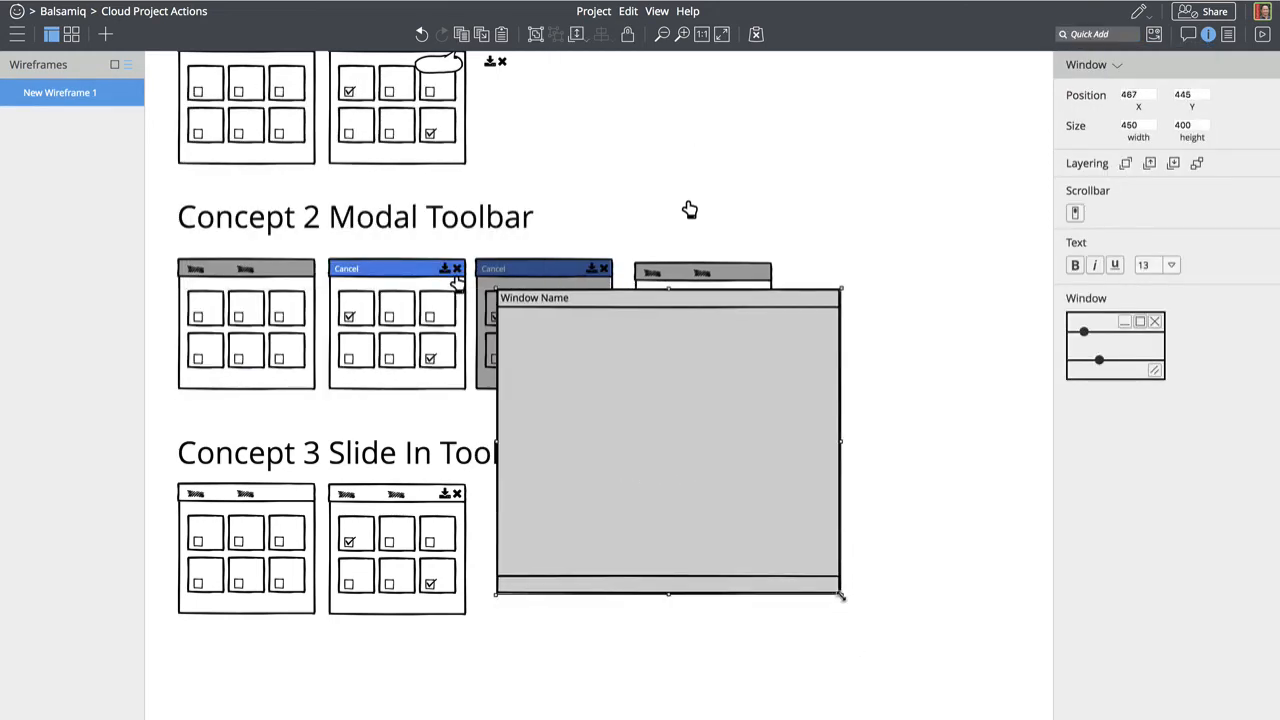
drag(841, 594, 586, 361)
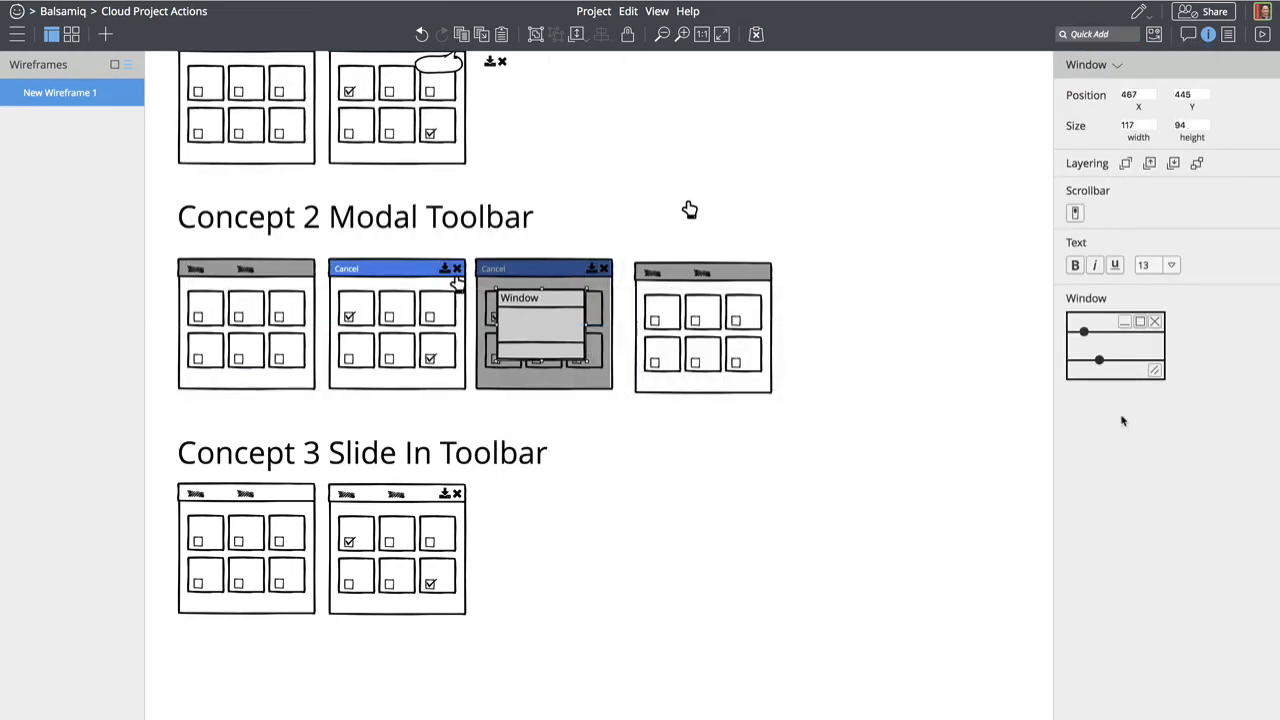
drag(1099, 361, 1097, 517)
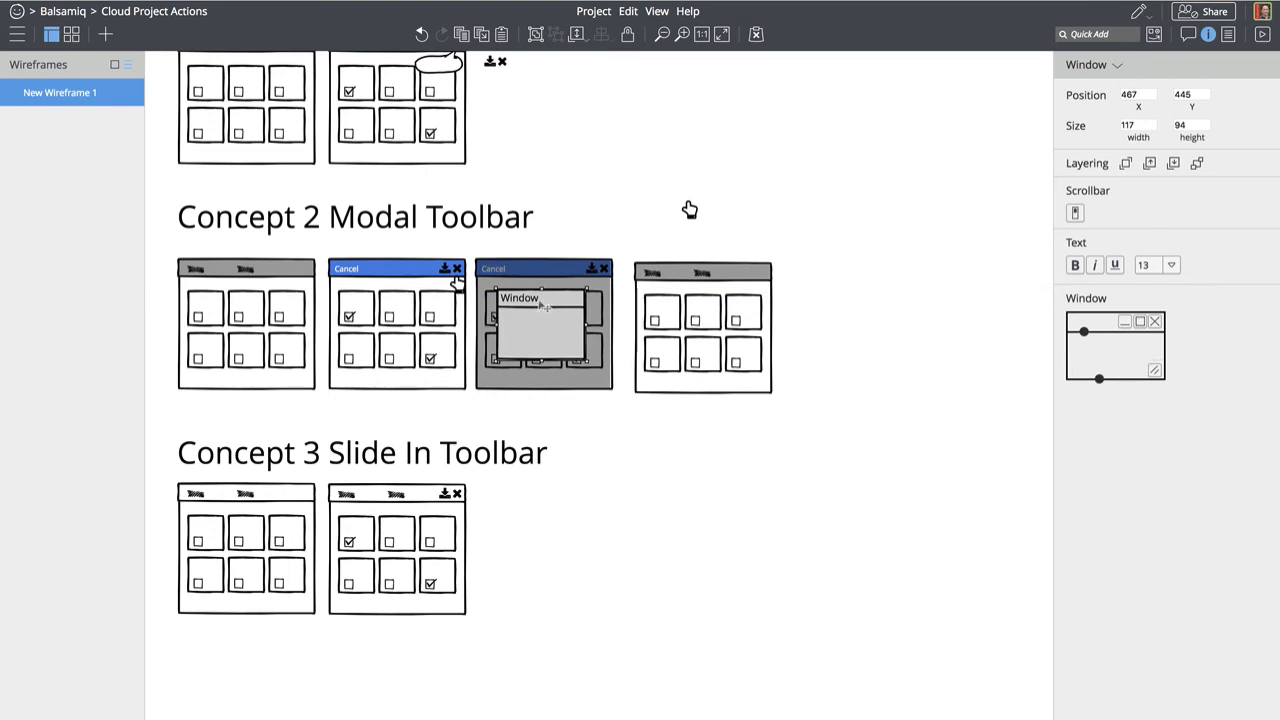
Title the dialog window Delete and center it on the dimmed sketch at about X 476, Y 447
double_click(550, 303)
text(Delete these)
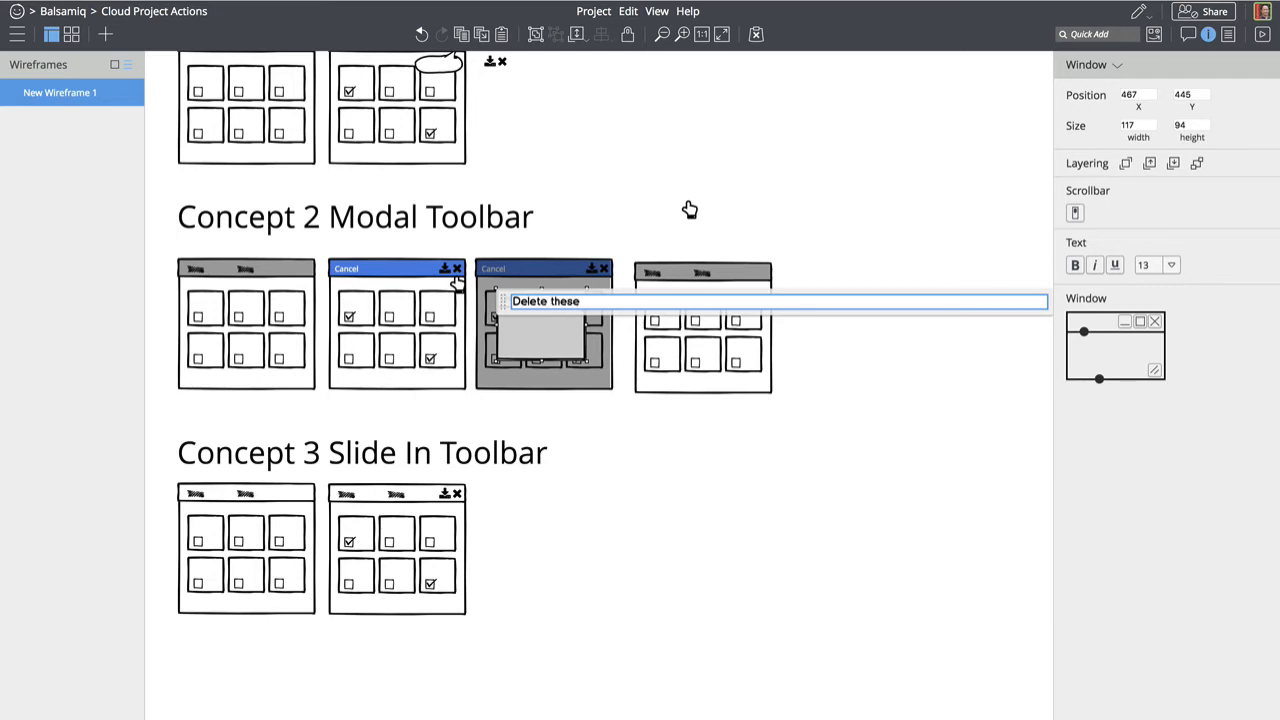
key(ctrl+a)
text(De)
key(Return)
drag(546, 337, 553, 338)
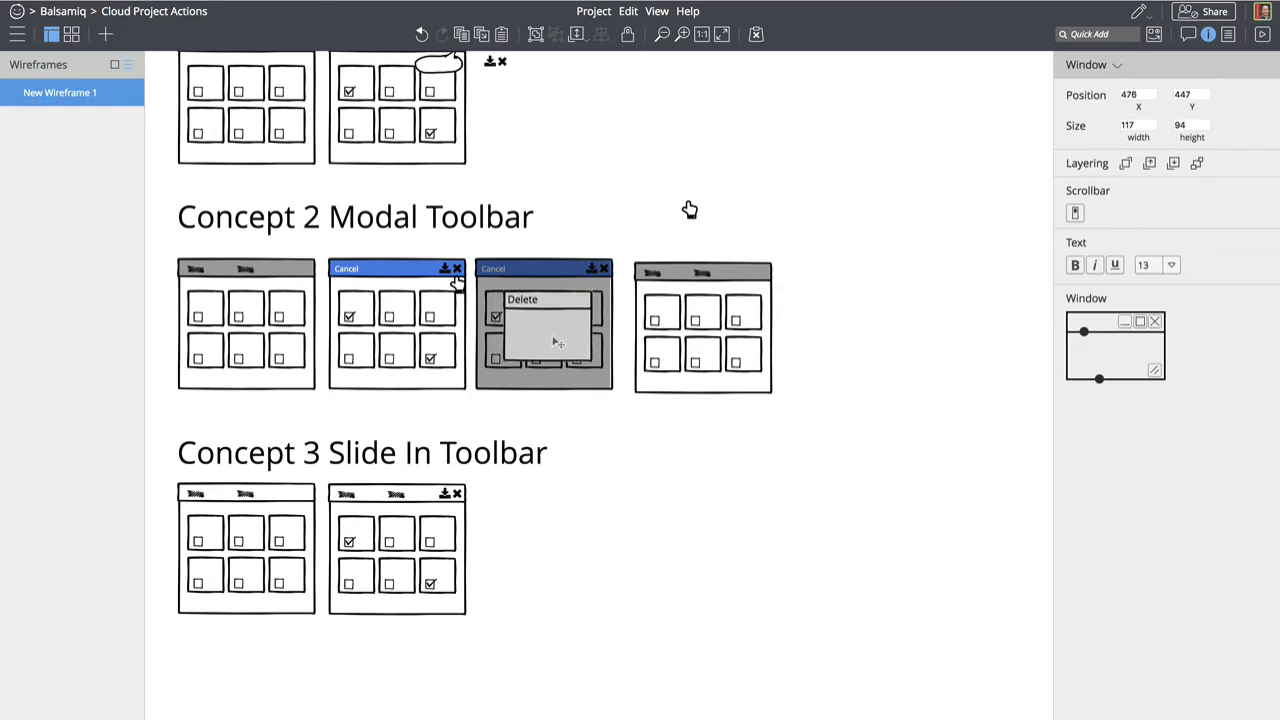
Add a button about 47 by 27 in the lower right of the Delete dialog and label it "Yes, delete."
key(slash)
text(butt)
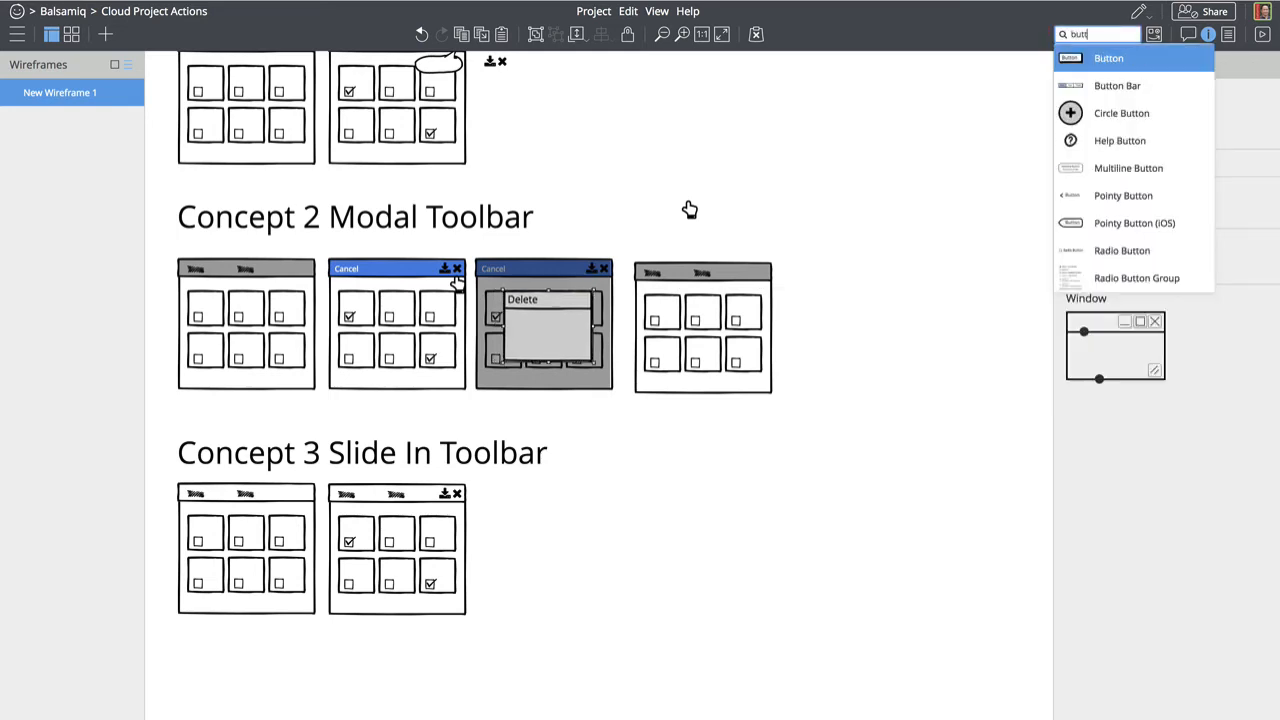
key(Return)
drag(203, 95, 552, 343)
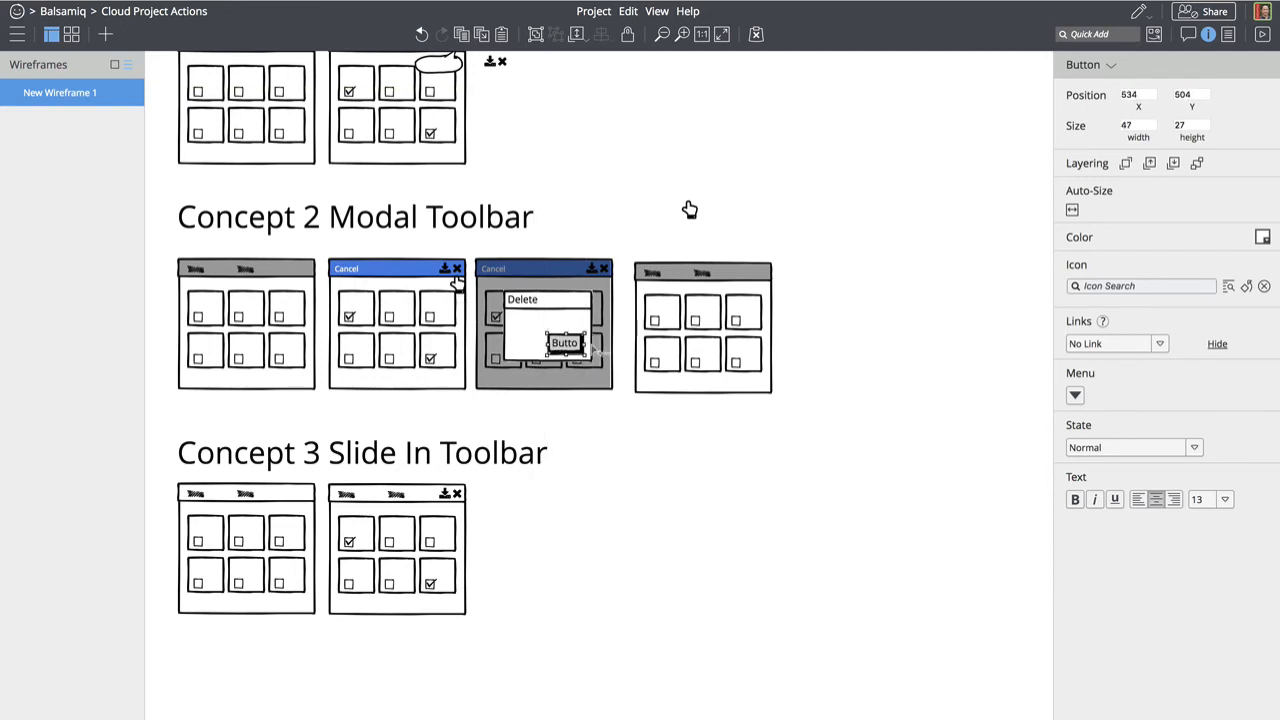
key(Return)
text(Yes, delete.)
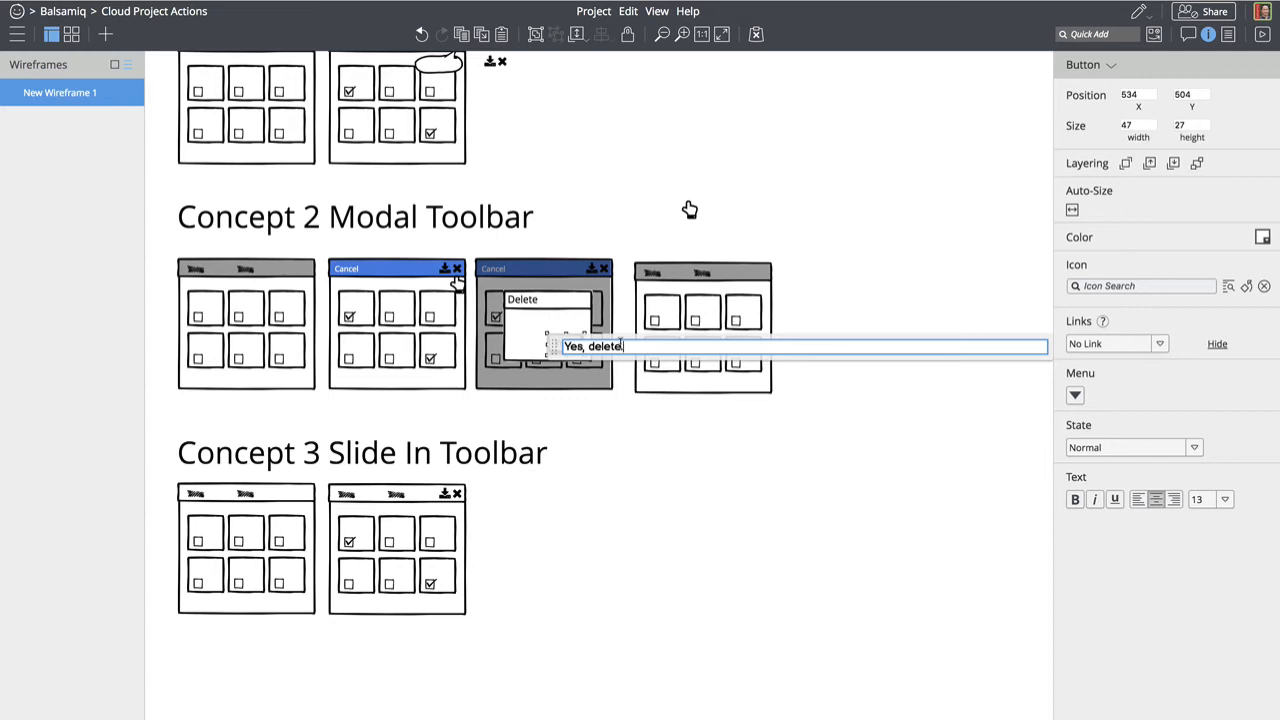
key(Return)
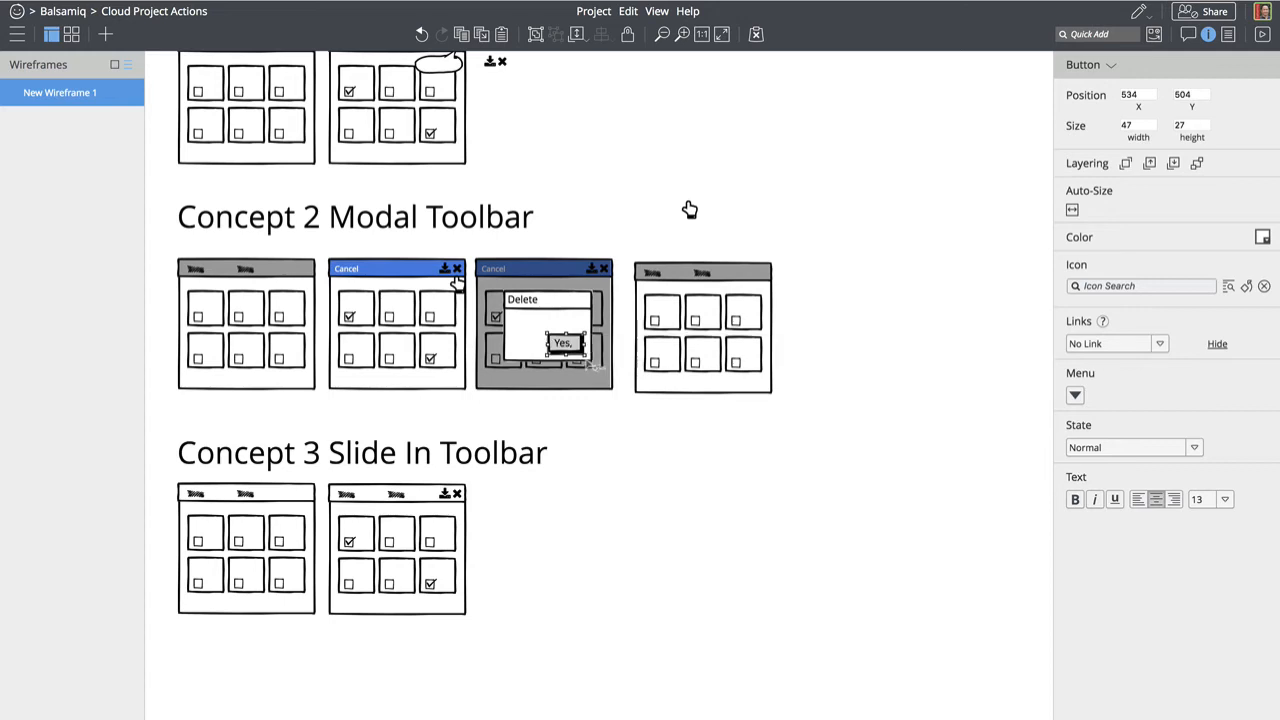
Duplicate the dialog button, place the copy to its left at X 483 and label it Cancel
key(ctrl+d)
drag(570, 353, 525, 346)
double_click(525, 346)
text(No)
key(Return)
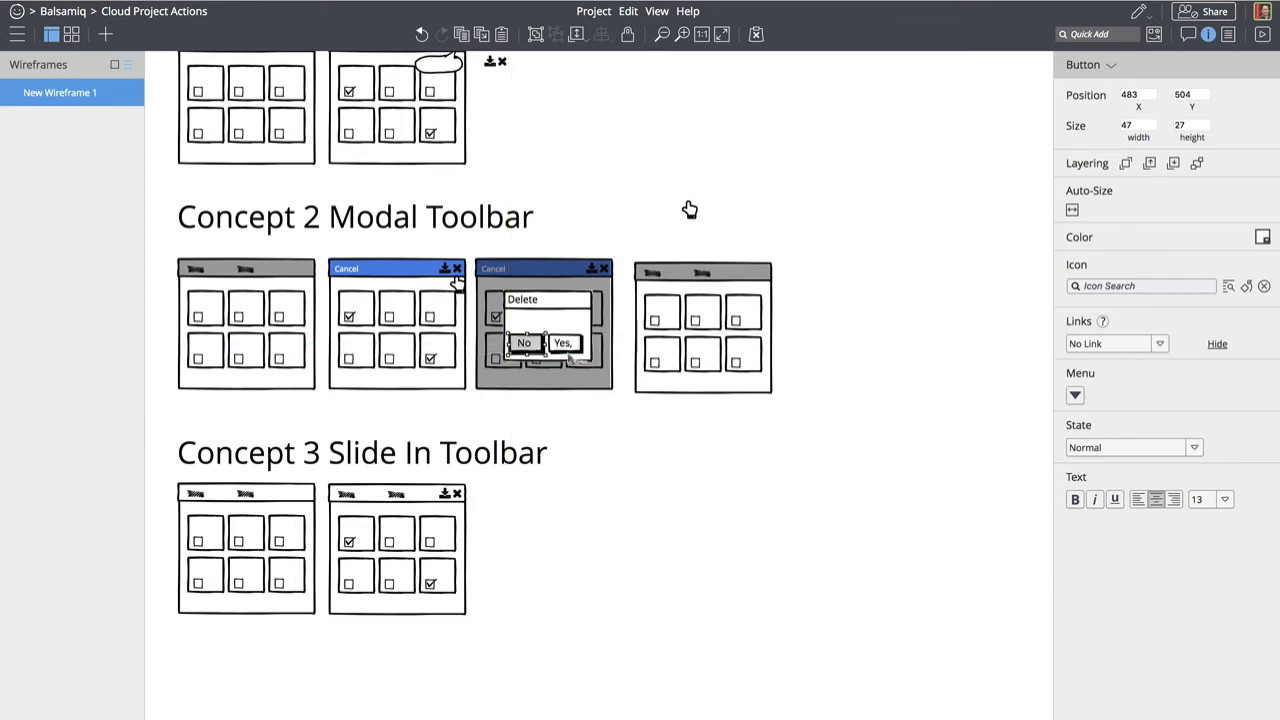
key(Return)
text(Cancel)
key(Return)
Color the dialog's "Yes, delete." button red
key(Tab)
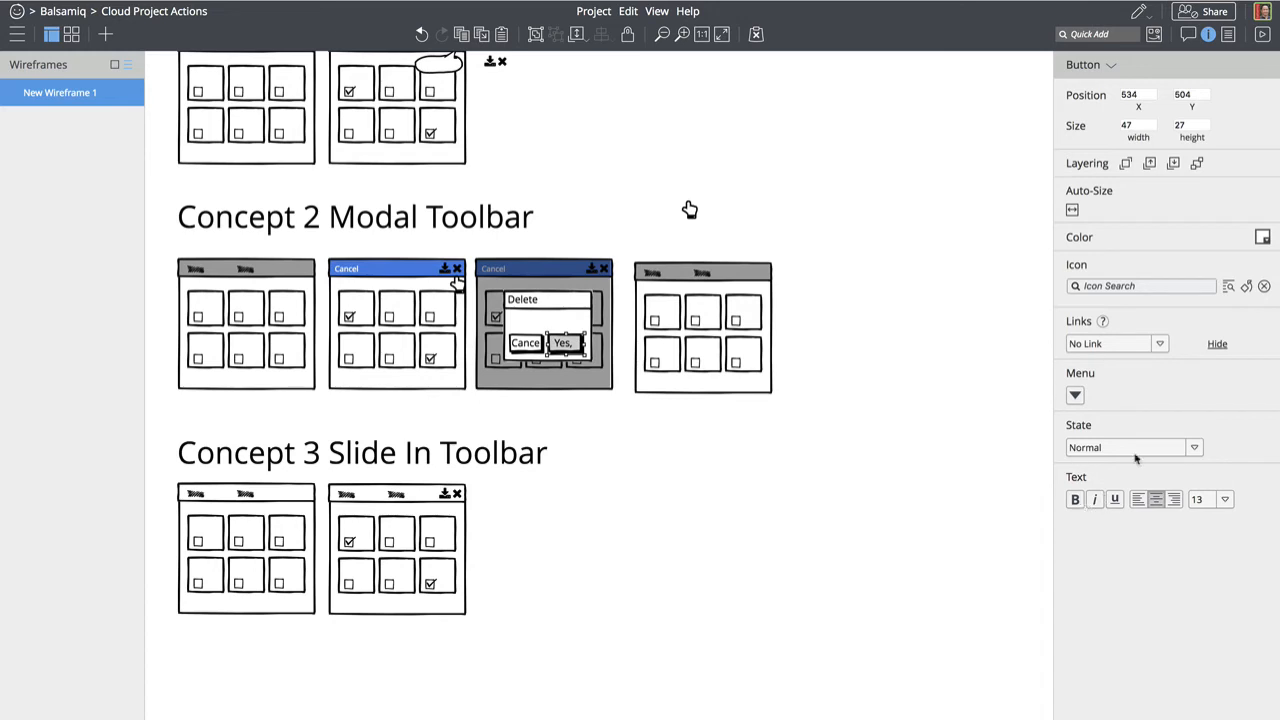
click(1264, 242)
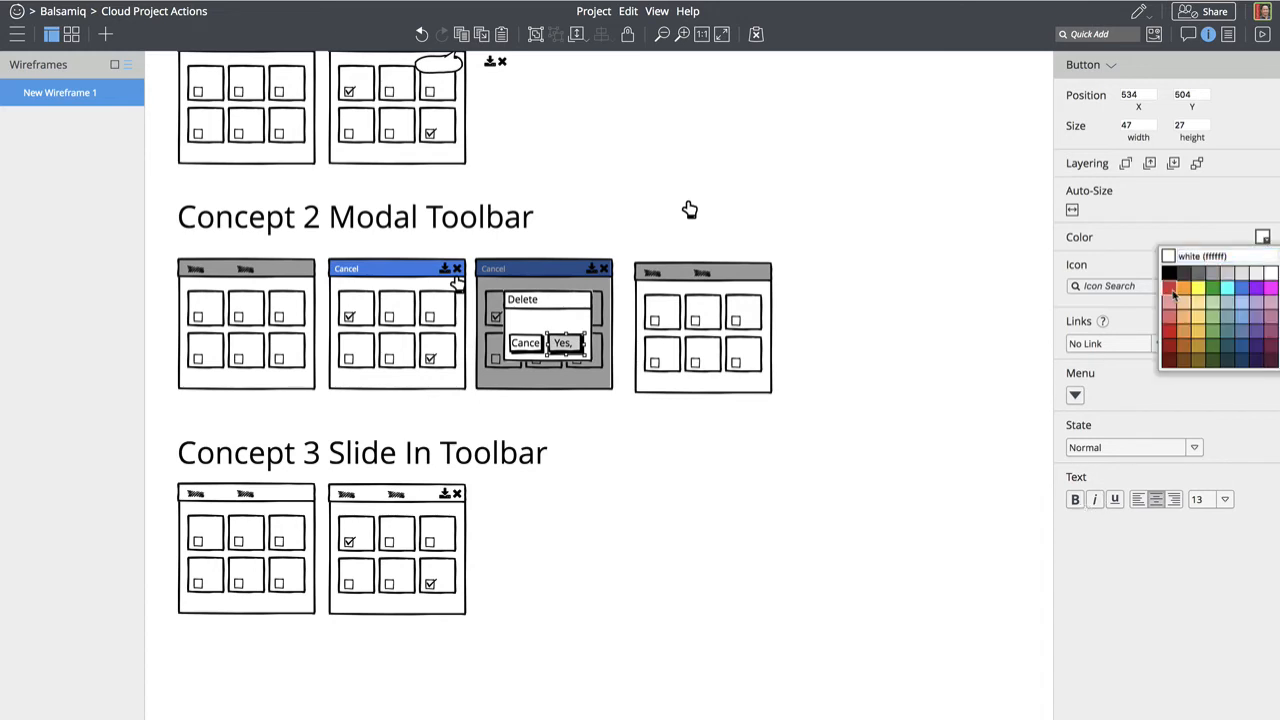
click(1171, 292)
click(622, 480)
Relabel the red dialog button Delete and widen it to 52
double_click(572, 346)
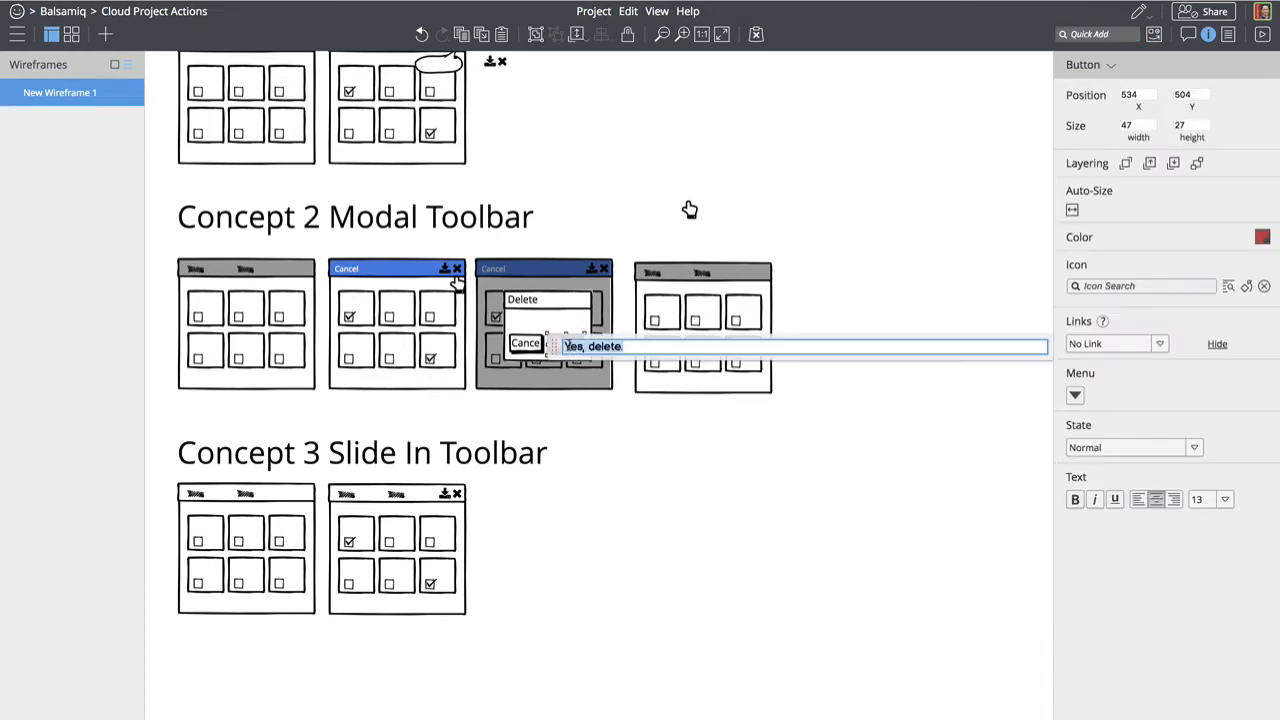
key(Right)
key(ctrl+shift+Left)
key(ctrl+shift+Left)
text(Delete)
key(Return)
click(634, 443)
click(566, 344)
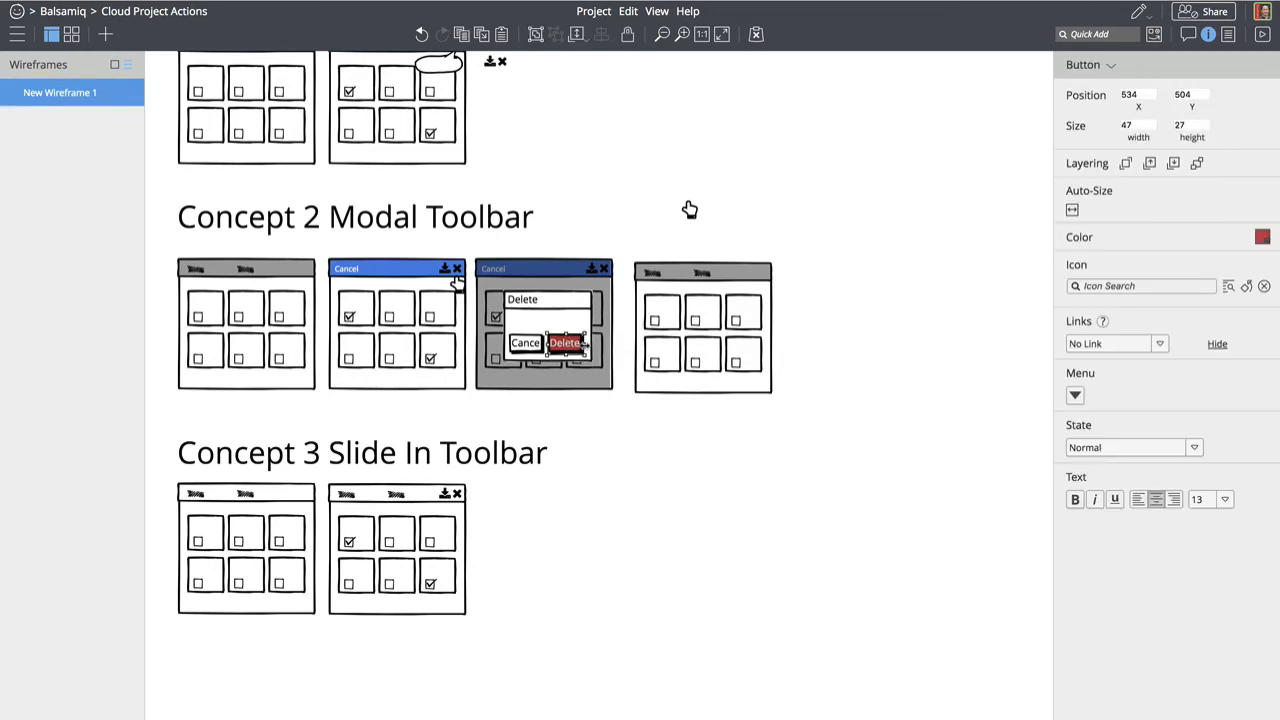
drag(586, 345, 590, 345)
click(564, 416)
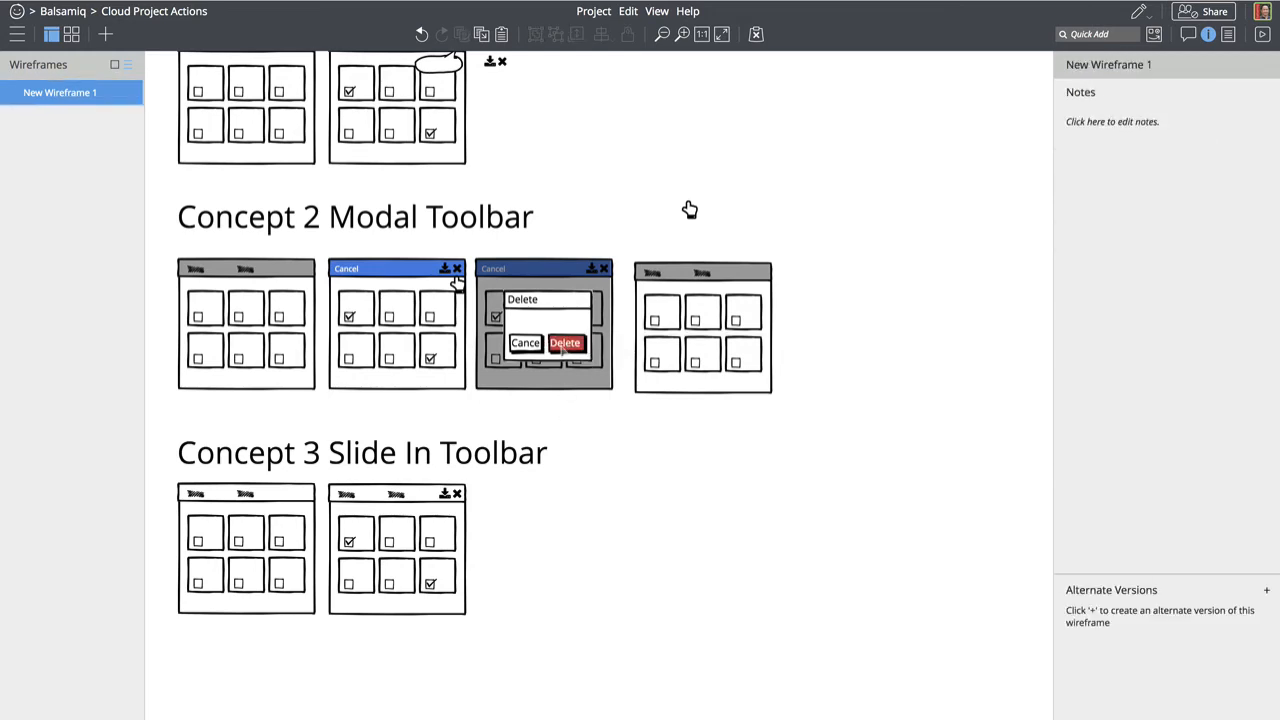
click(563, 350)
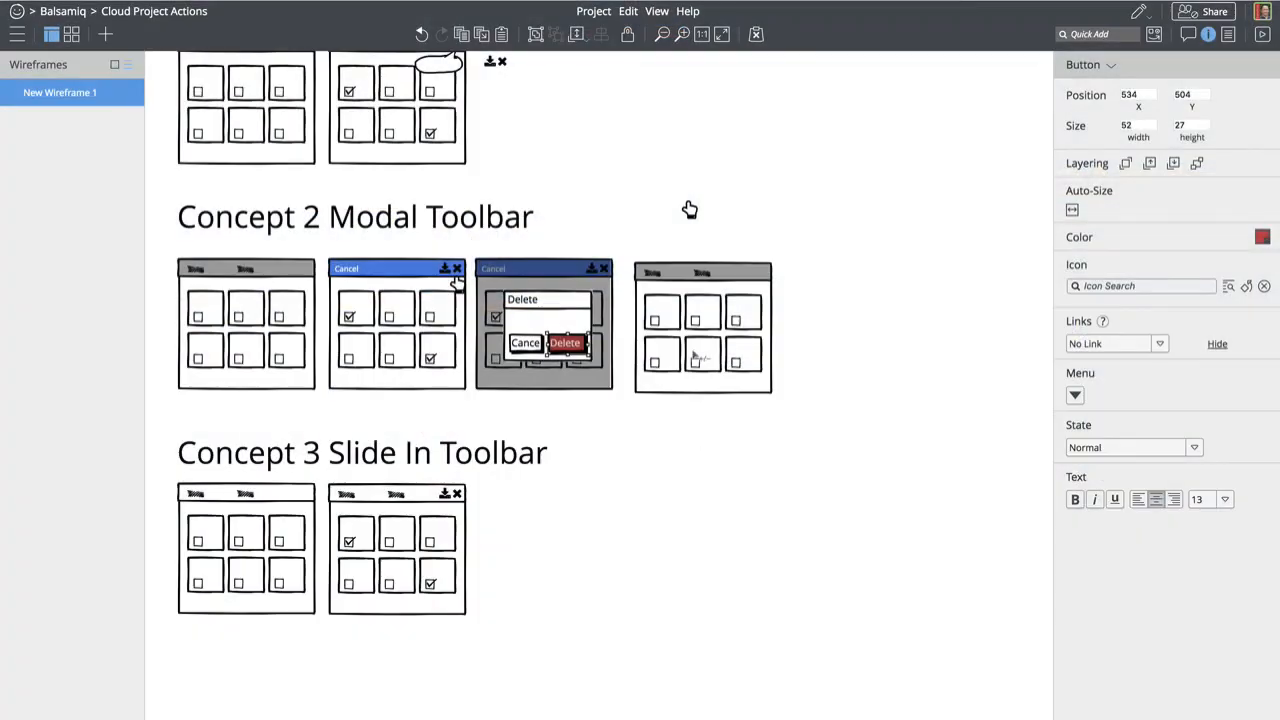
click(522, 350)
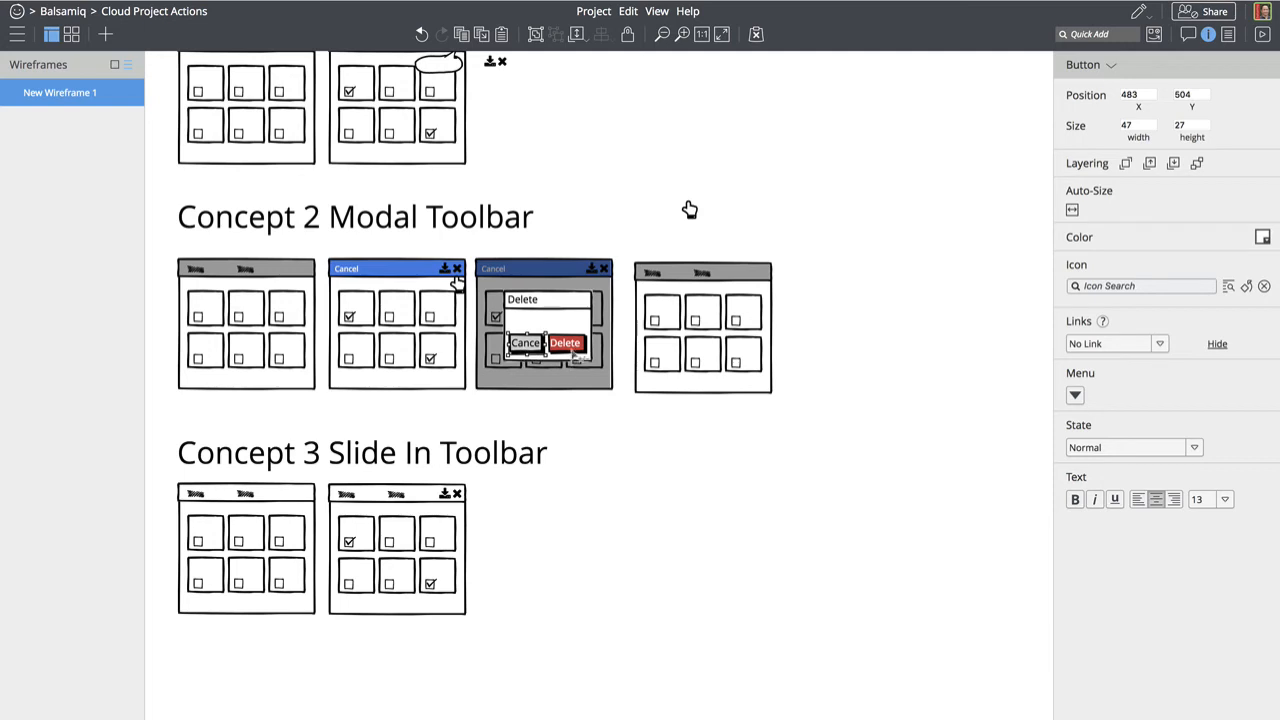
click(572, 349)
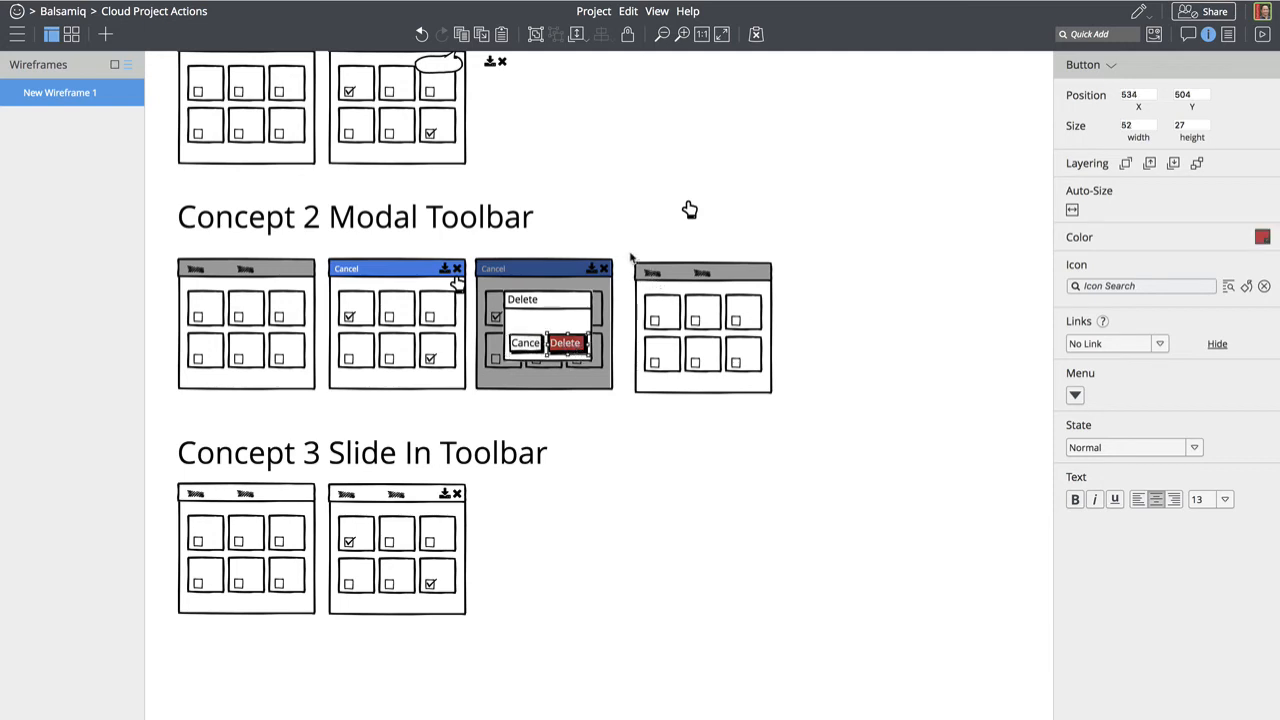
Move the fourth, gray-header Concept 2 sketch next to the dimmed one, aligned with the row at X 632, Y 405
drag(630, 255, 809, 457)
drag(706, 368, 696, 364)
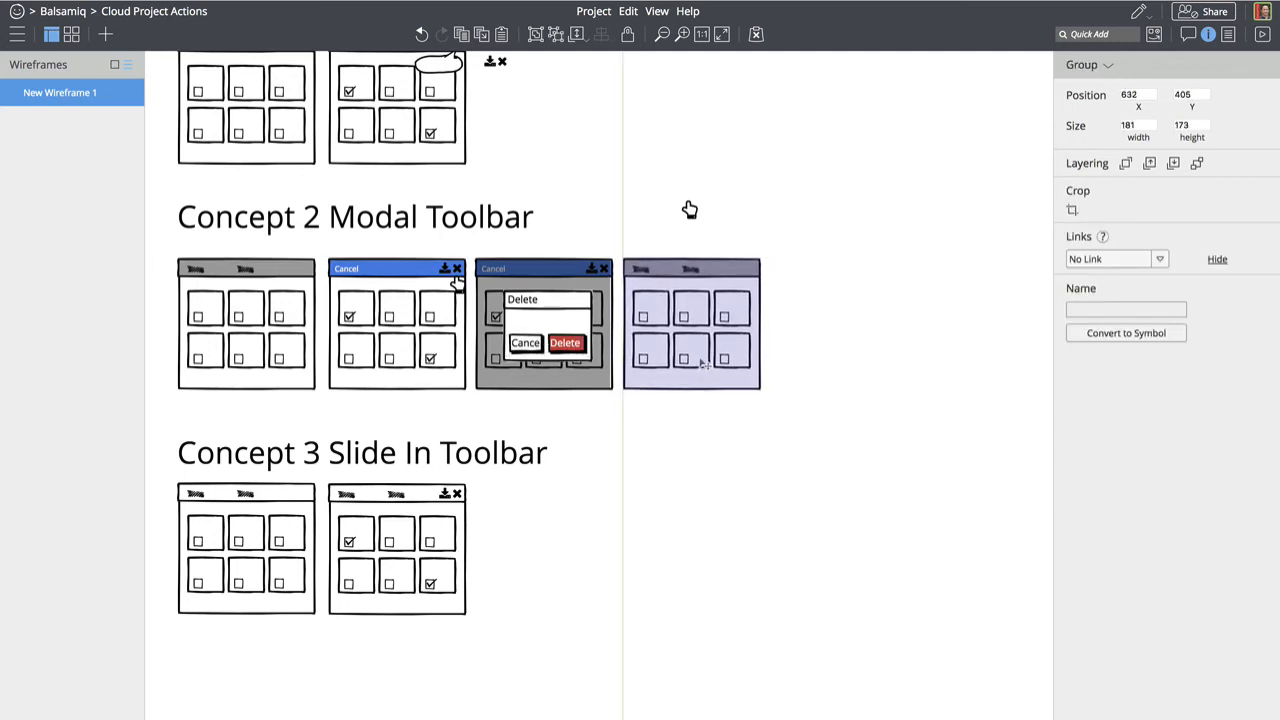
Place the spare hand pointer icon on the dialog's red Delete button at X 567, Y 526, in front of the other objects
click(724, 220)
drag(689, 212, 568, 366)
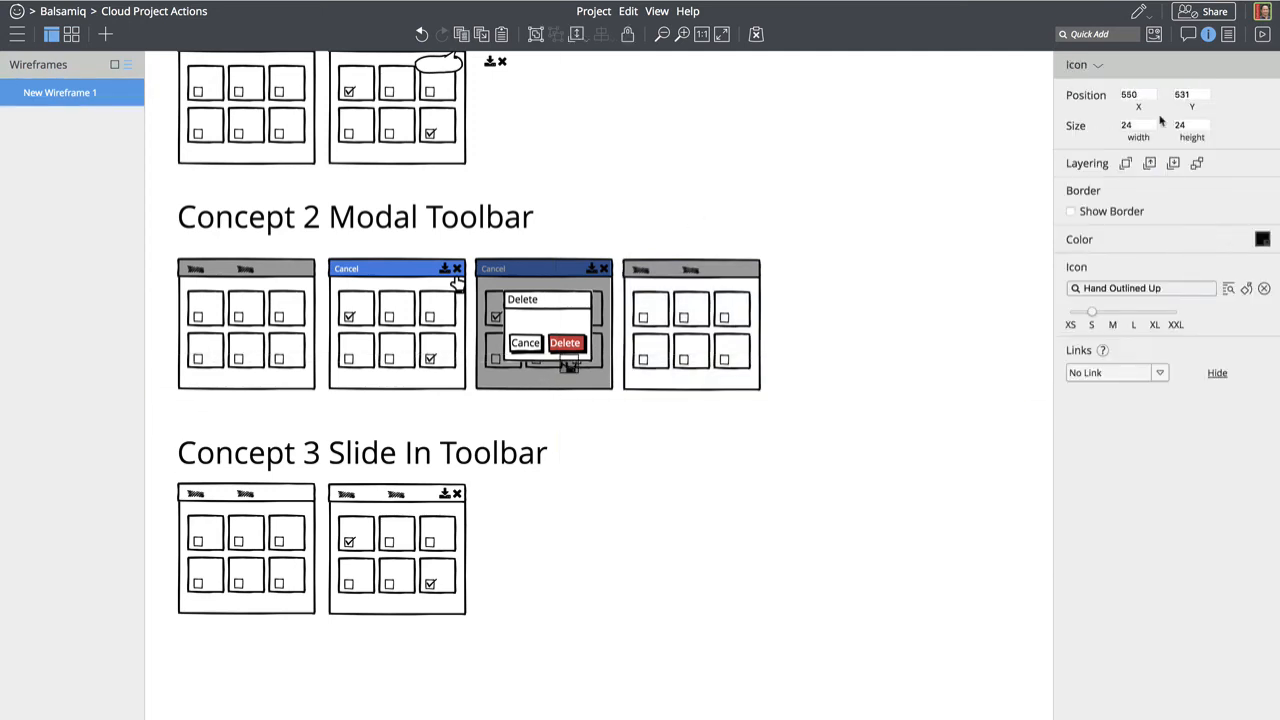
click(1126, 164)
drag(572, 367, 584, 364)
click(632, 449)
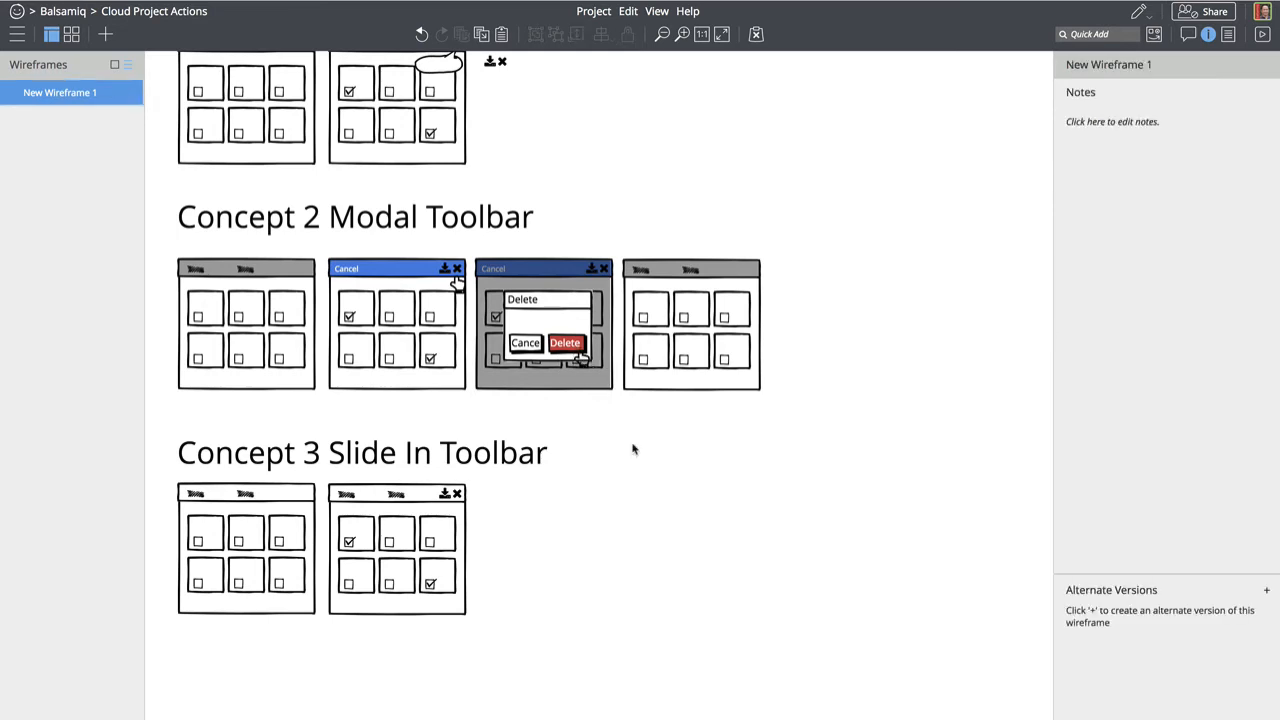
Change the hand icon on the dialog's Delete button to the Mouse Pointer icon
click(583, 361)
click(1130, 288)
text(cur)
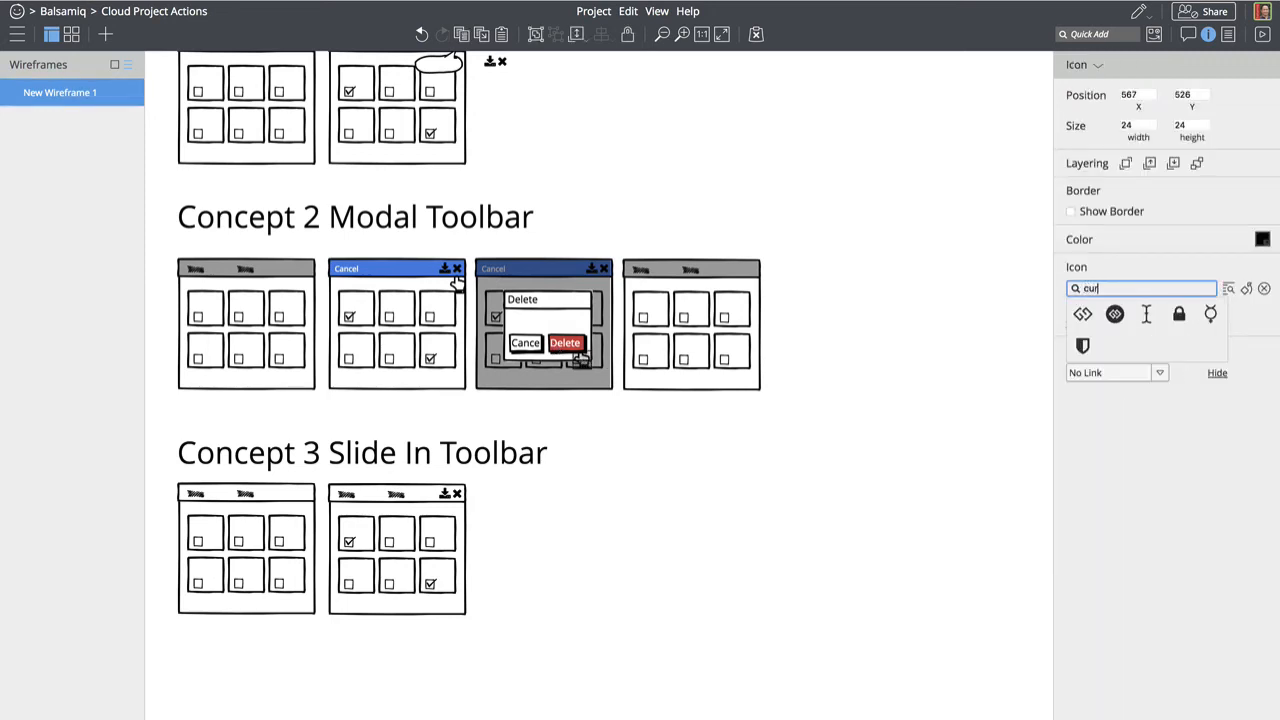
key(BackSpace)
key(BackSpace)
key(BackSpace)
text(poin)
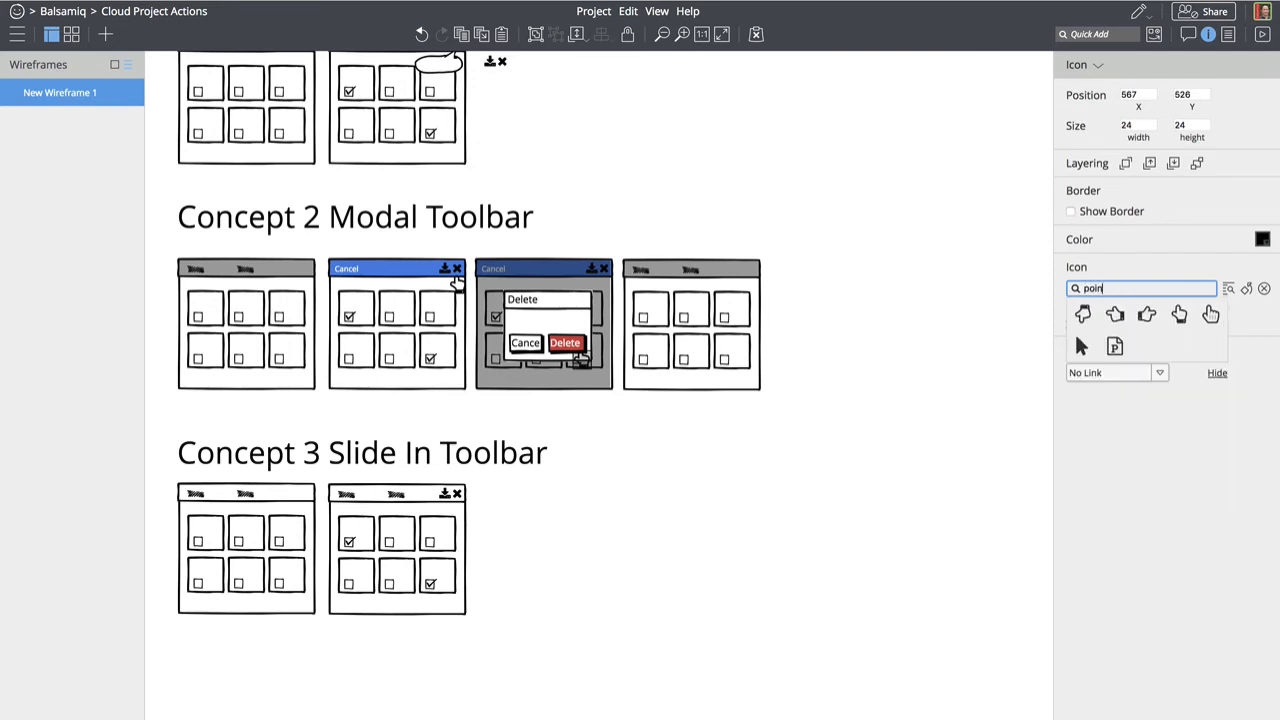
click(1086, 346)
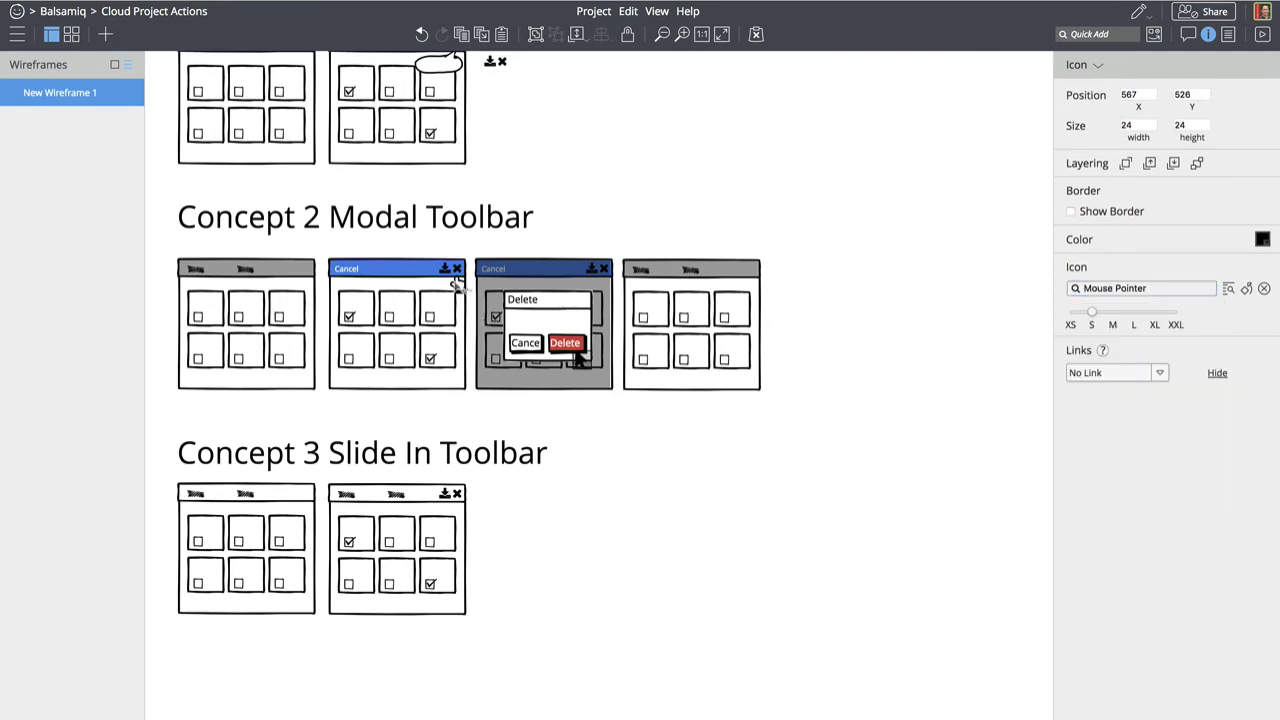
Change the hand icon under the blue toolbar's delete icon to the Mouse Pointer icon
click(455, 284)
click(1125, 288)
text(pointer)
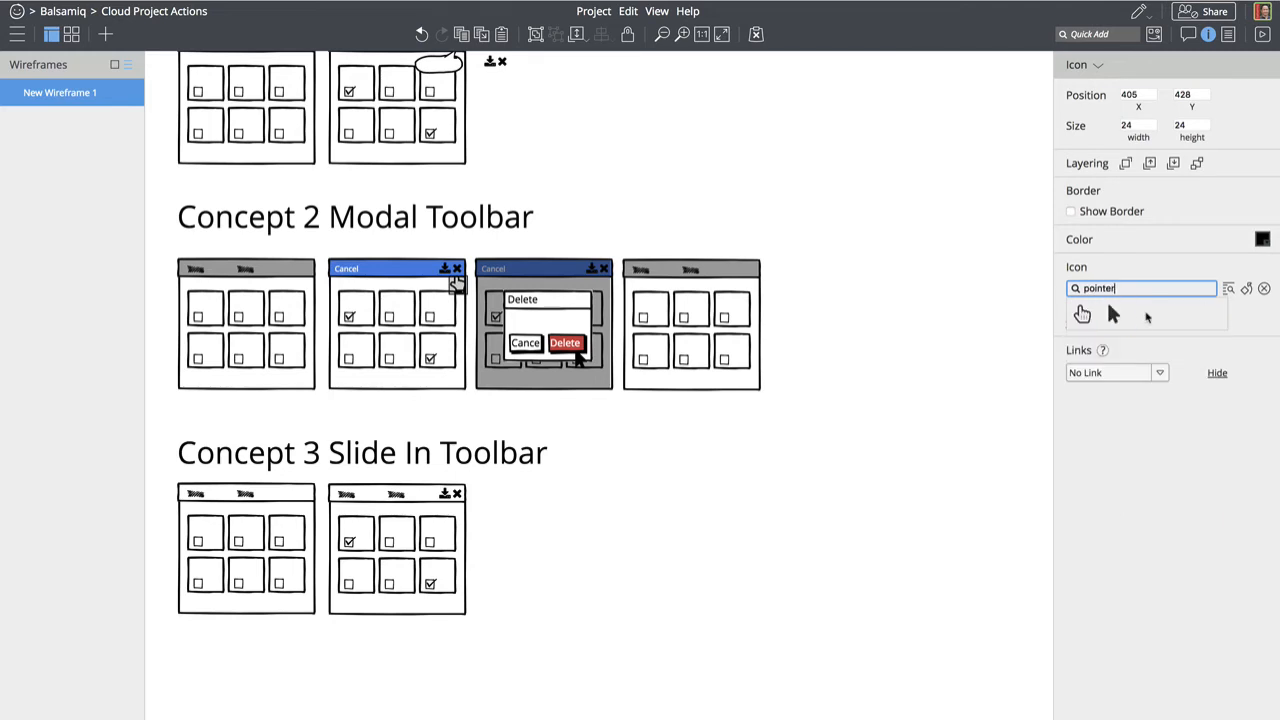
click(1112, 314)
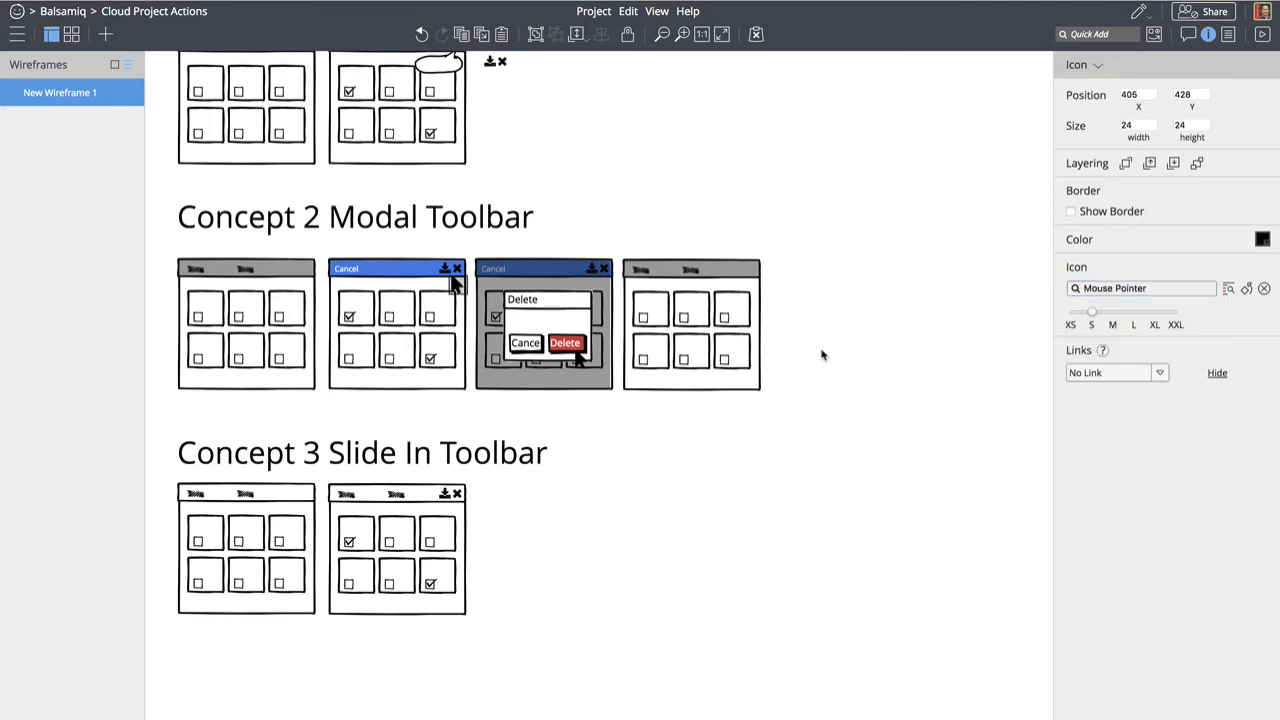
click(671, 498)
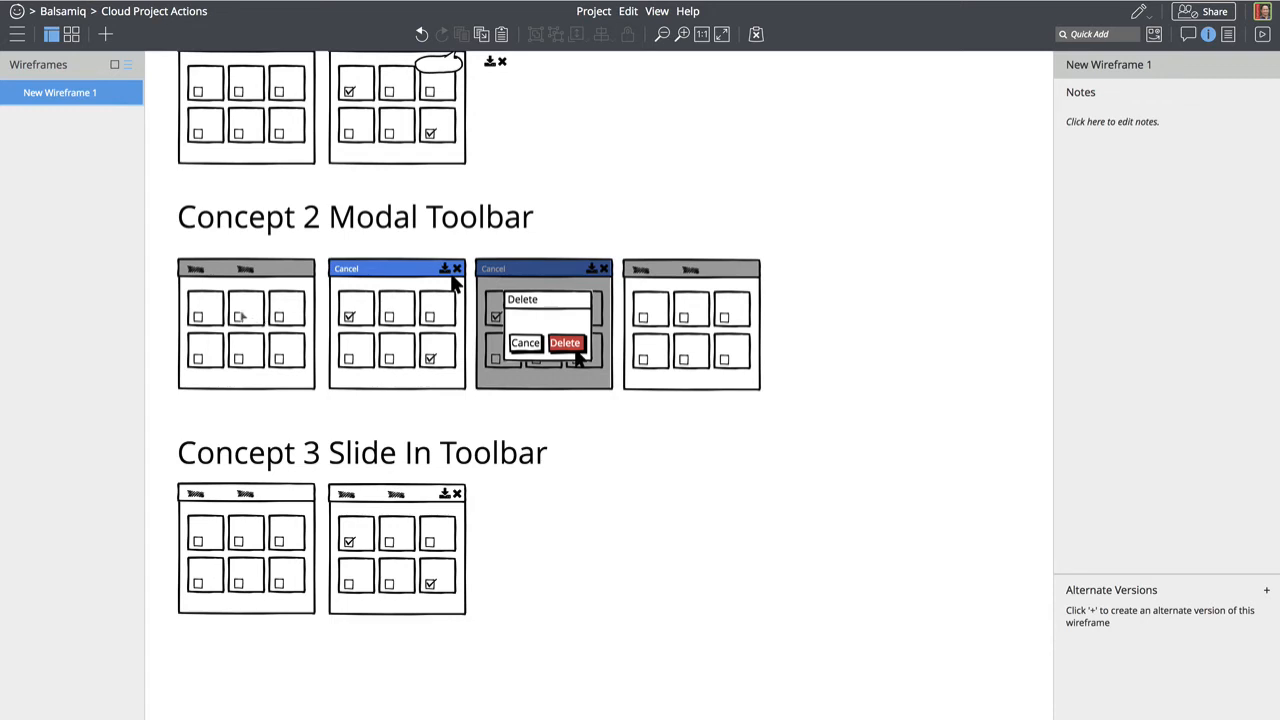
Move the mouse pointer under the blue toolbar's delete icon to X 414, Y 426
drag(456, 285, 463, 282)
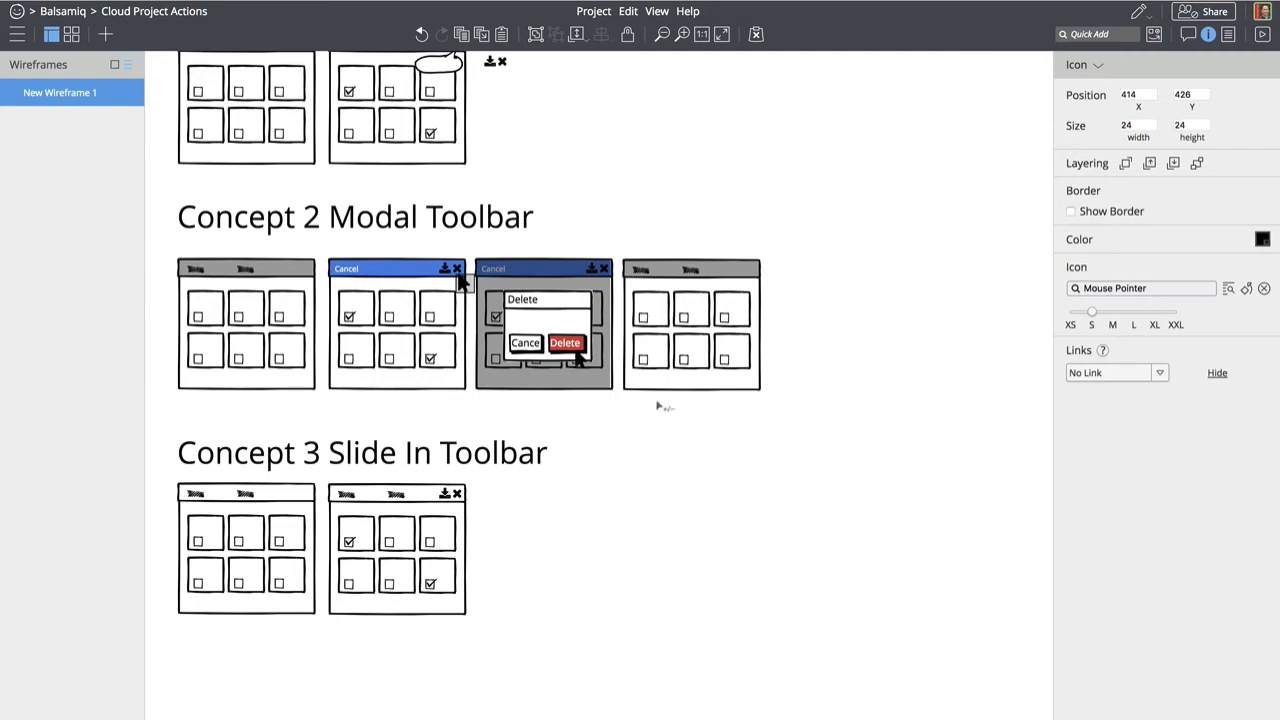
click(582, 362)
click(638, 496)
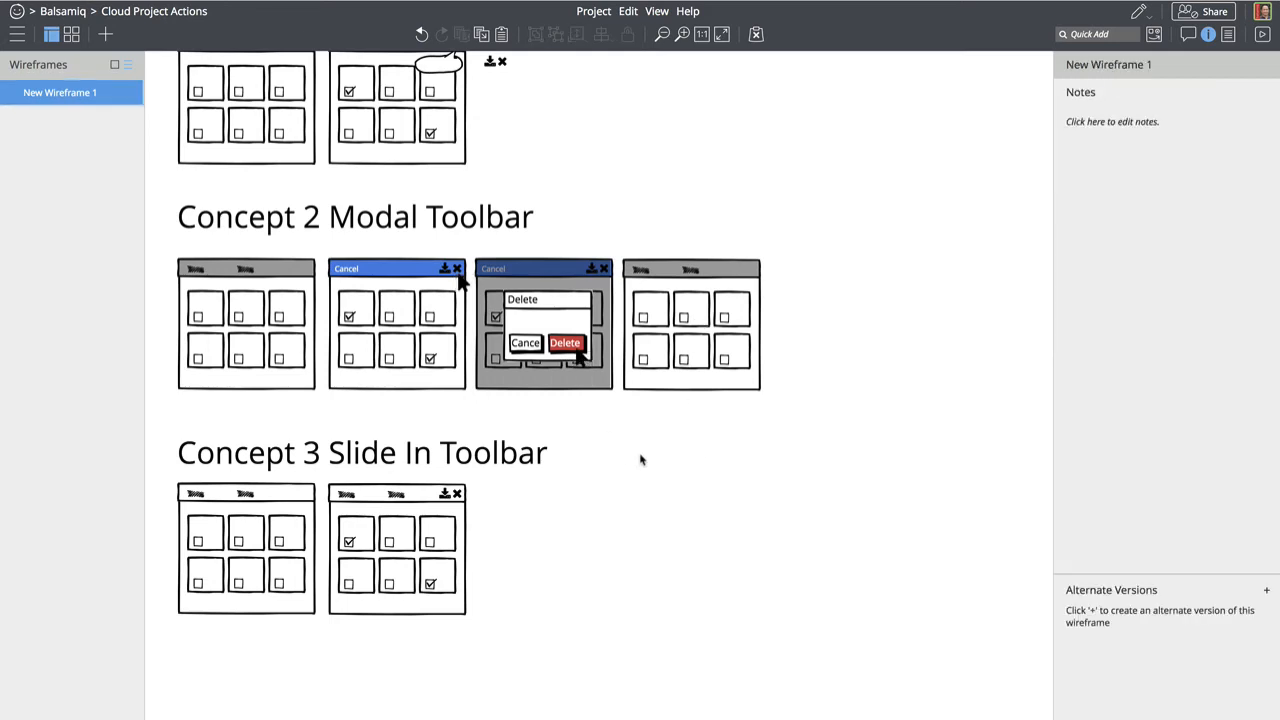
Delete the first and last project cards inside the fourth Concept 2 sketch
click(690, 327)
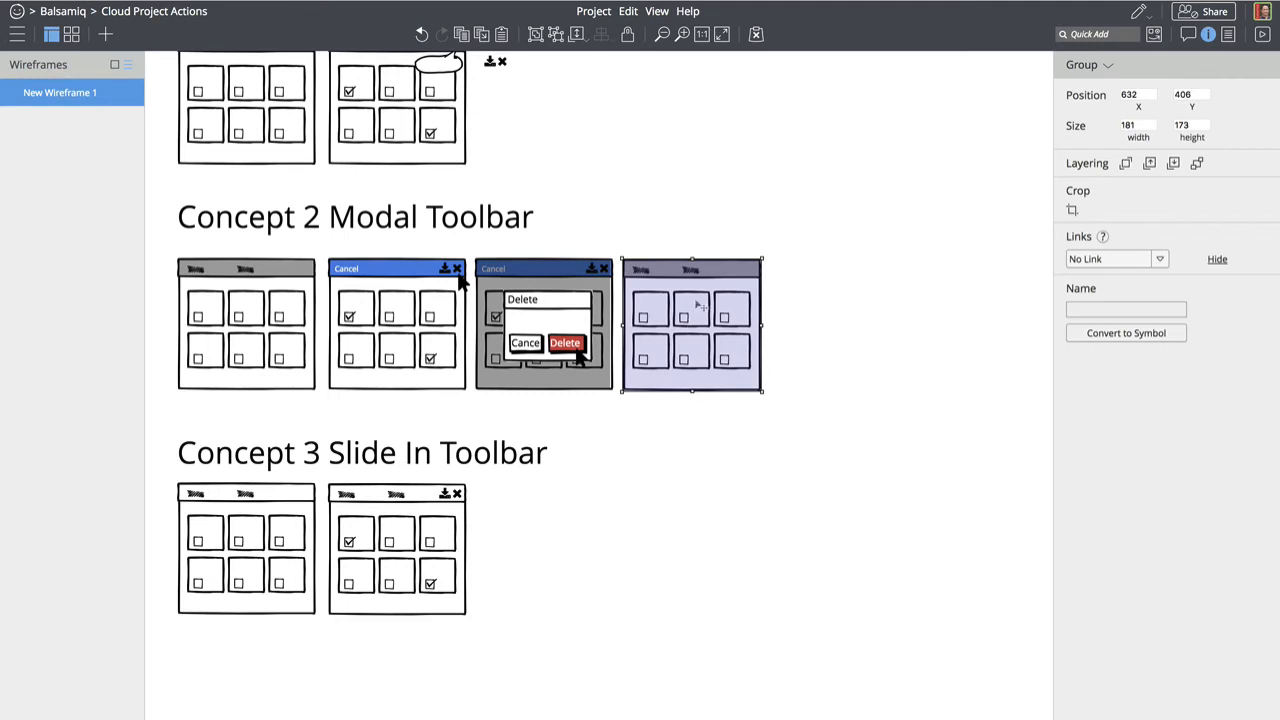
click(829, 223)
double_click(676, 313)
click(646, 312)
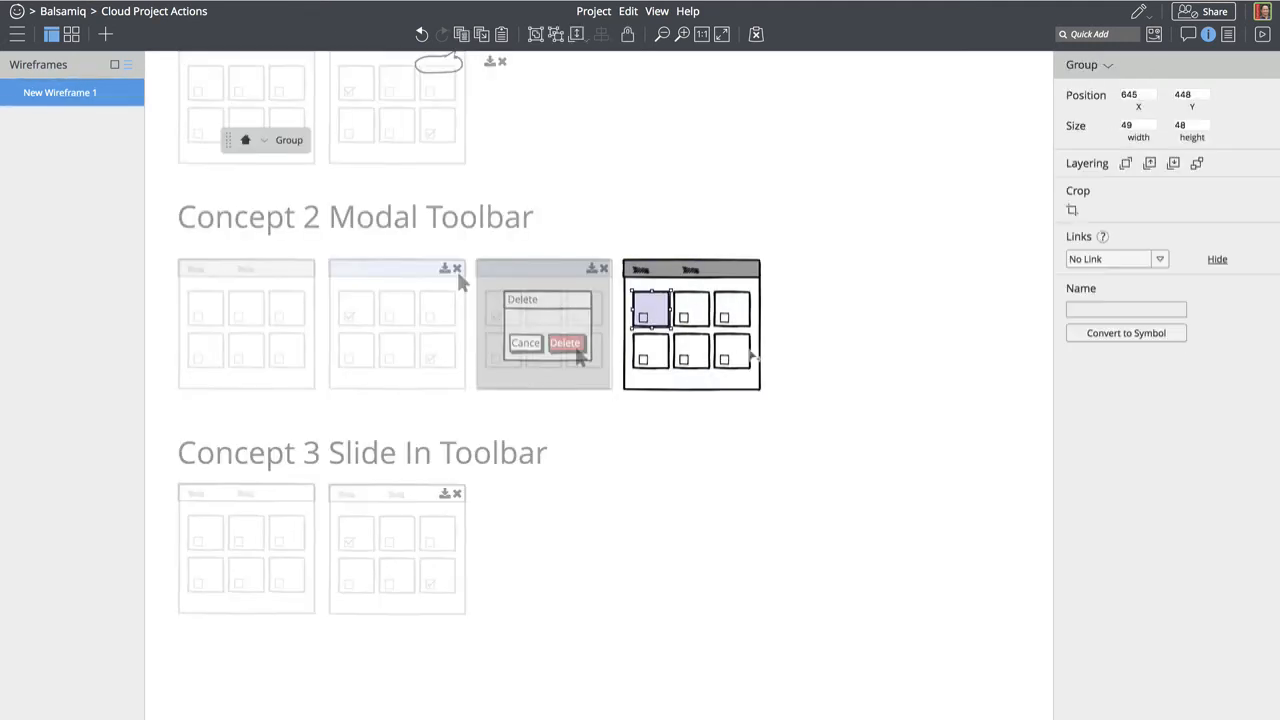
shift+click(735, 353)
key(Delete)
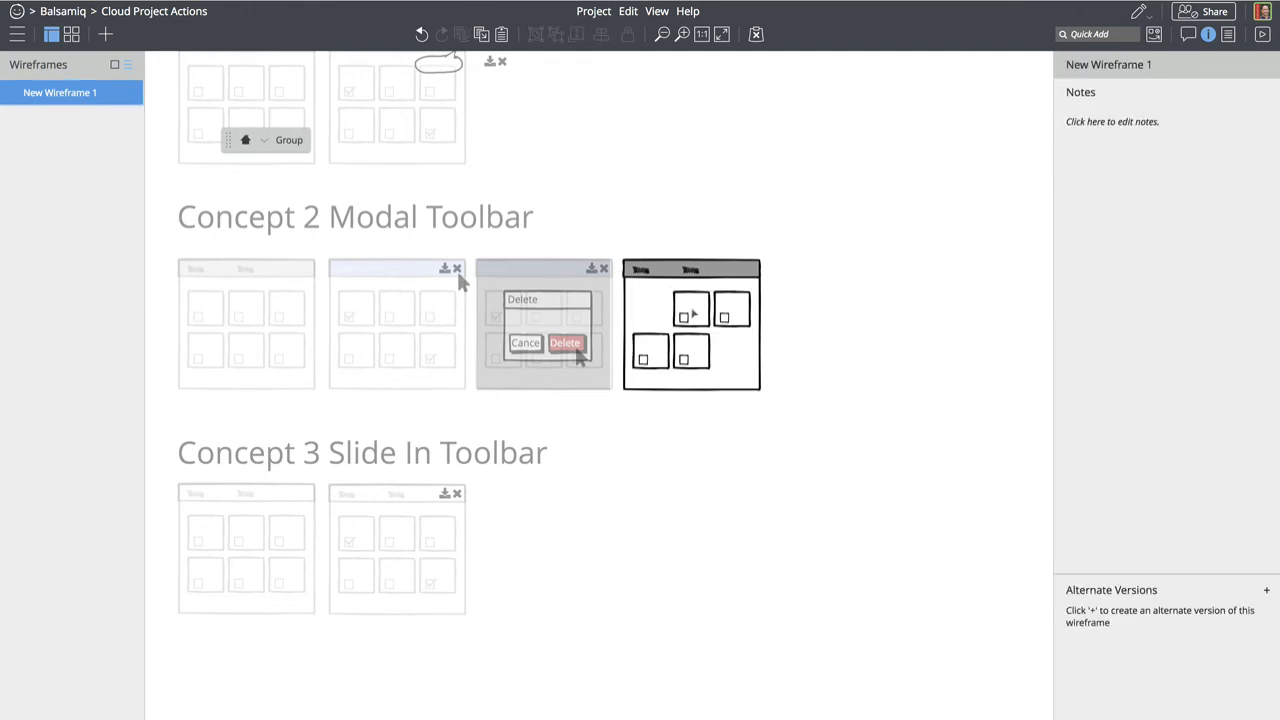
Rearrange the remaining cards in the fourth Concept 2 sketch into a row of three with one card below
click(683, 317)
drag(683, 317, 731, 320)
click(841, 352)
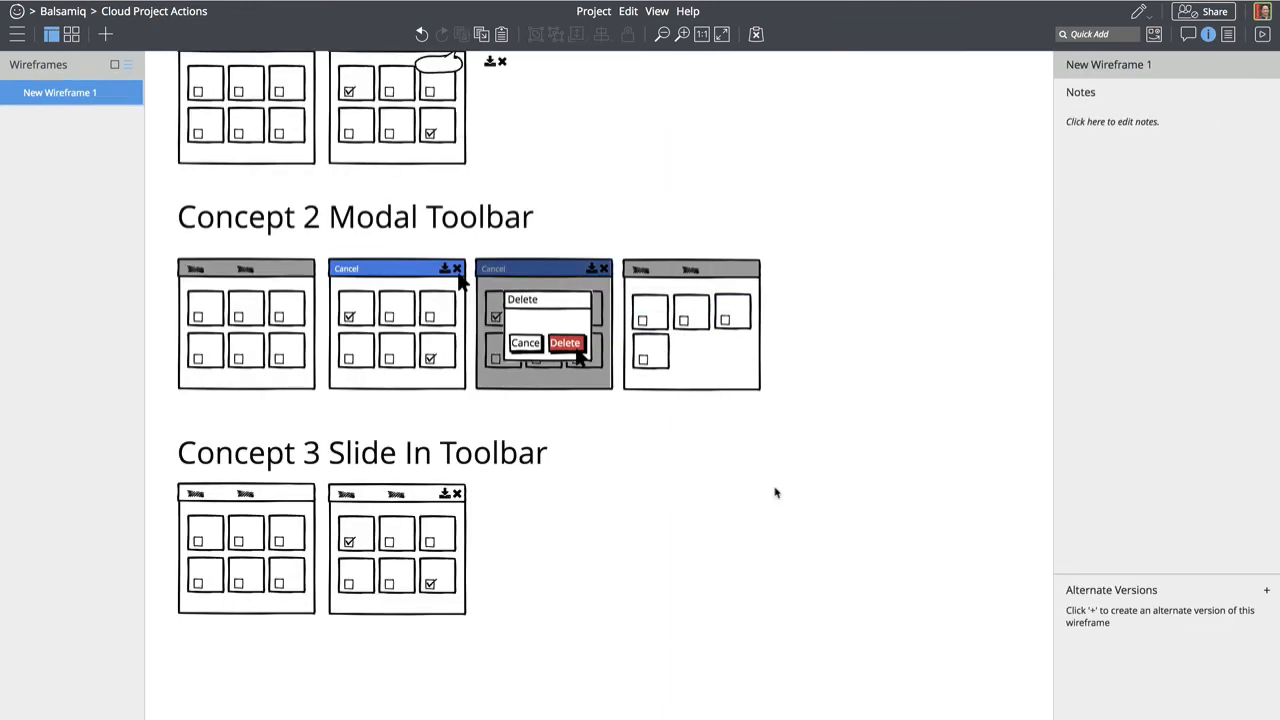
Add an arrow and move it between the two Concept 1 sketches at X 171, Y 191
text(arrow)
key(Return)
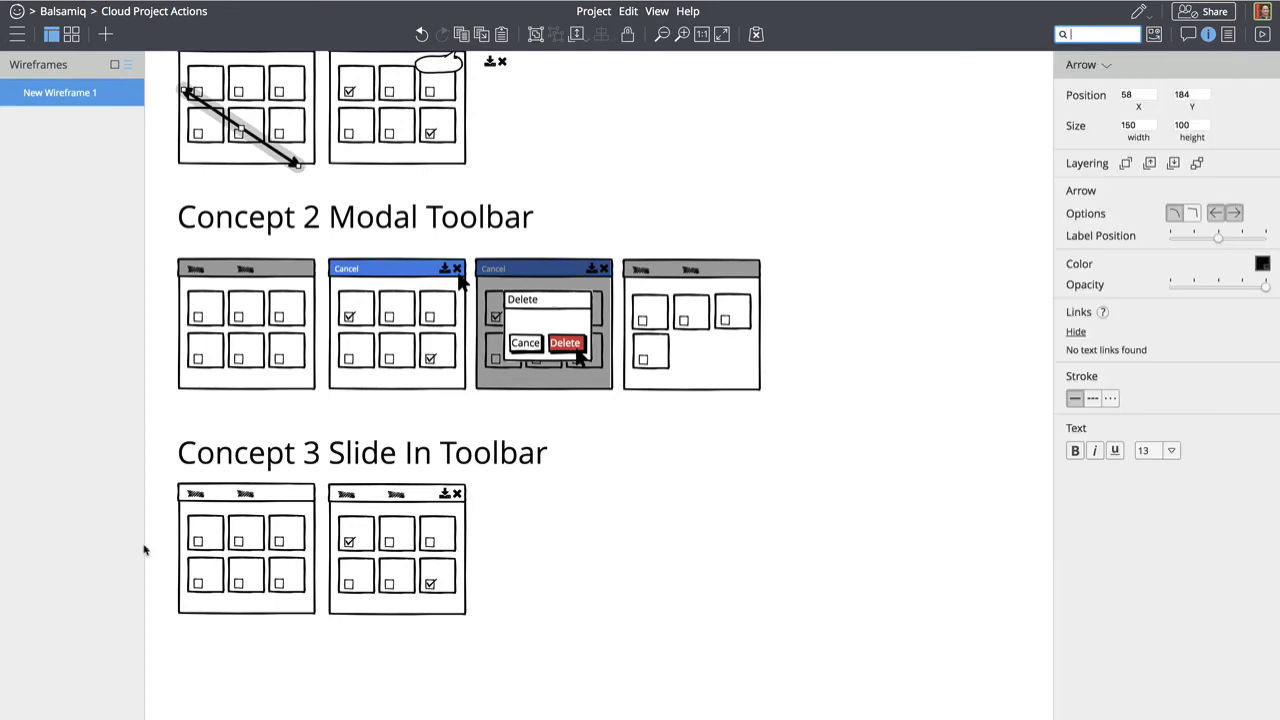
scroll(283, 157, up, 2)
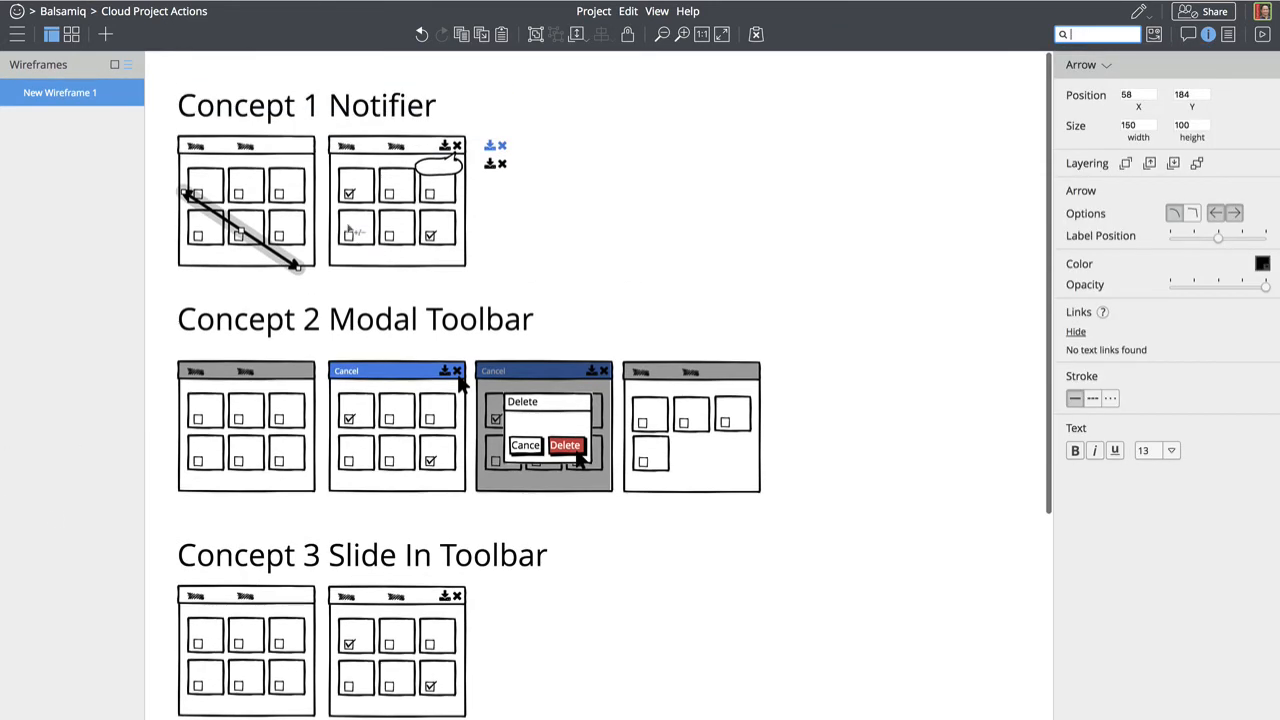
drag(272, 250, 360, 256)
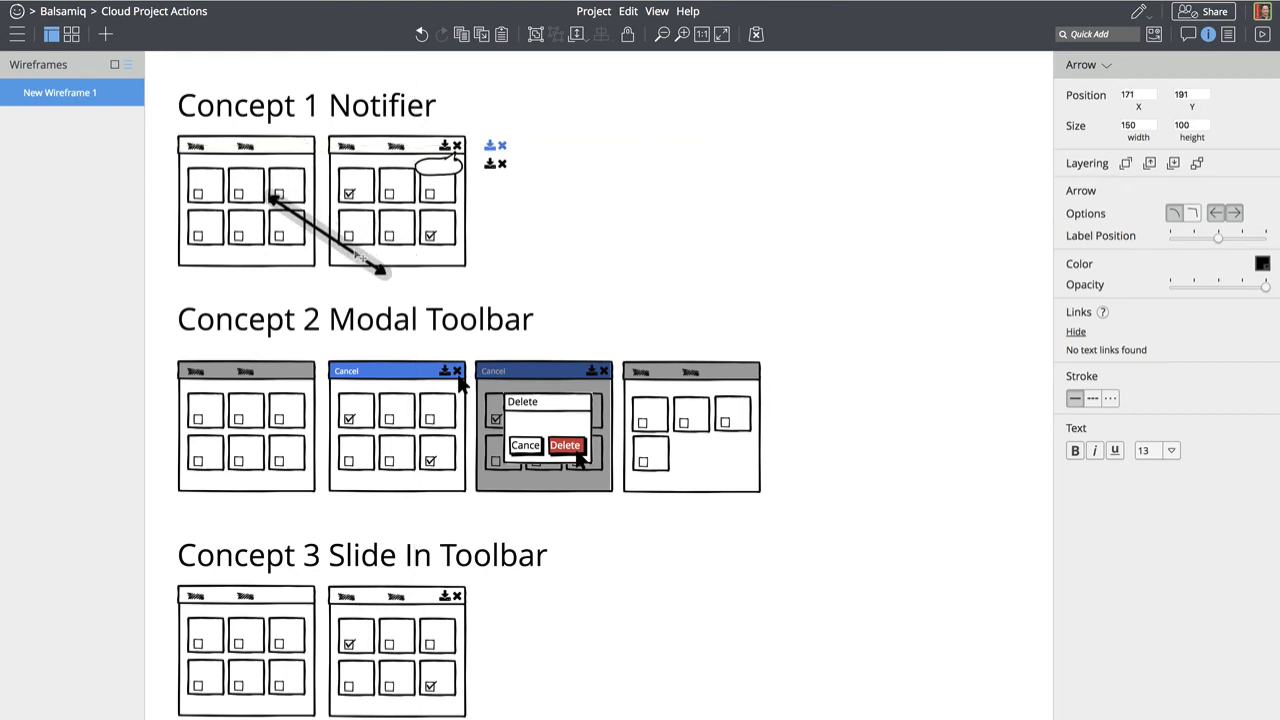
Copy the mouse pointer onto the last card's checkbox in the first Concept 1 sketch and set the first card's checkbox to Selected
click(461, 387)
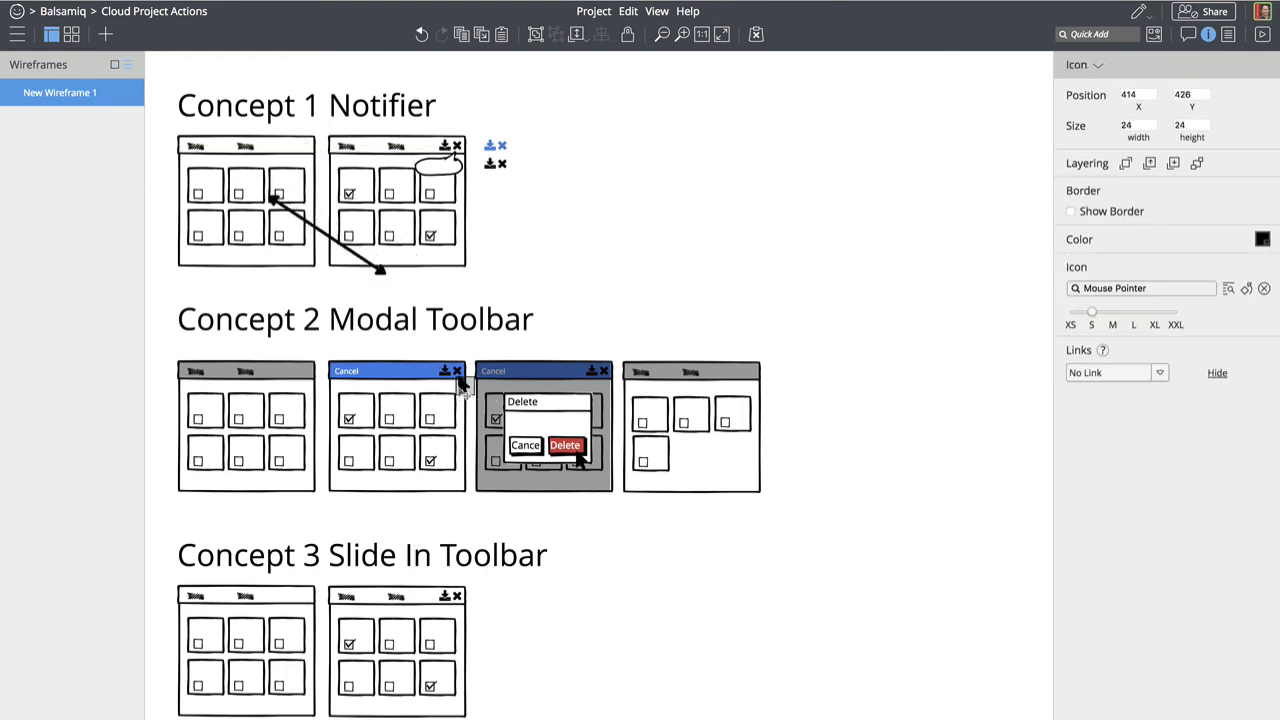
drag(461, 385, 284, 243)
double_click(200, 200)
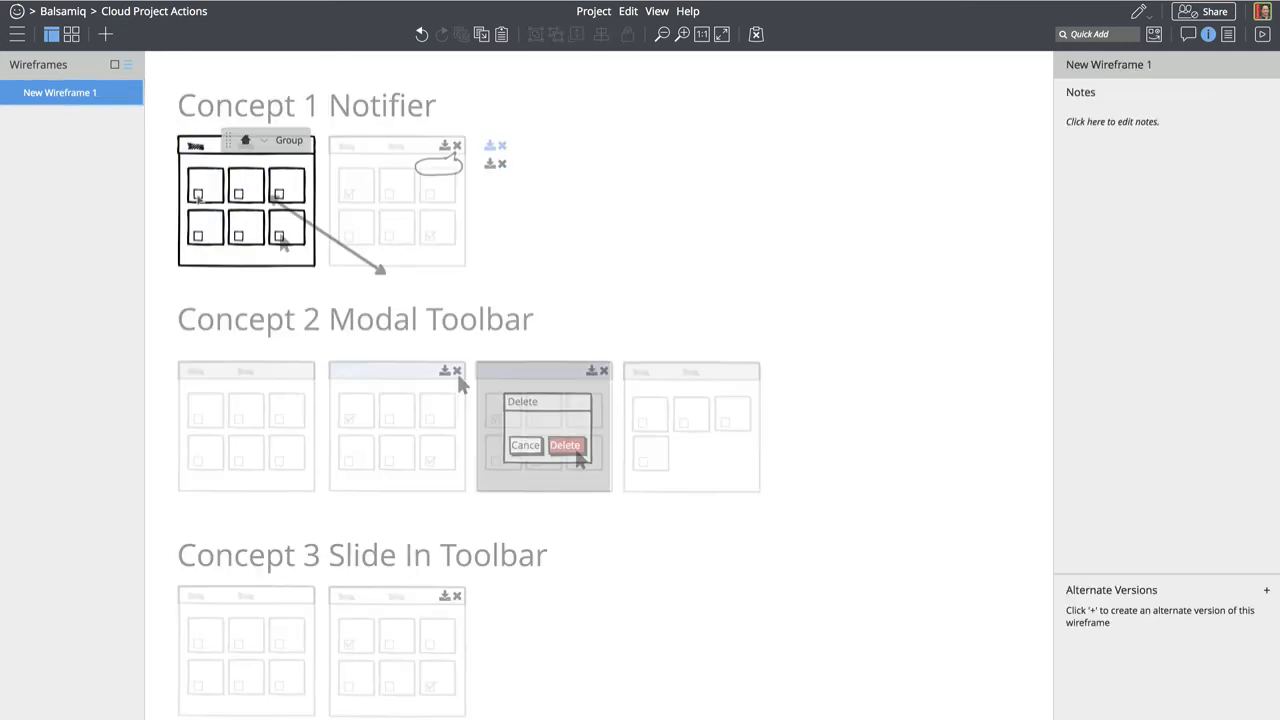
click(198, 195)
double_click(199, 194)
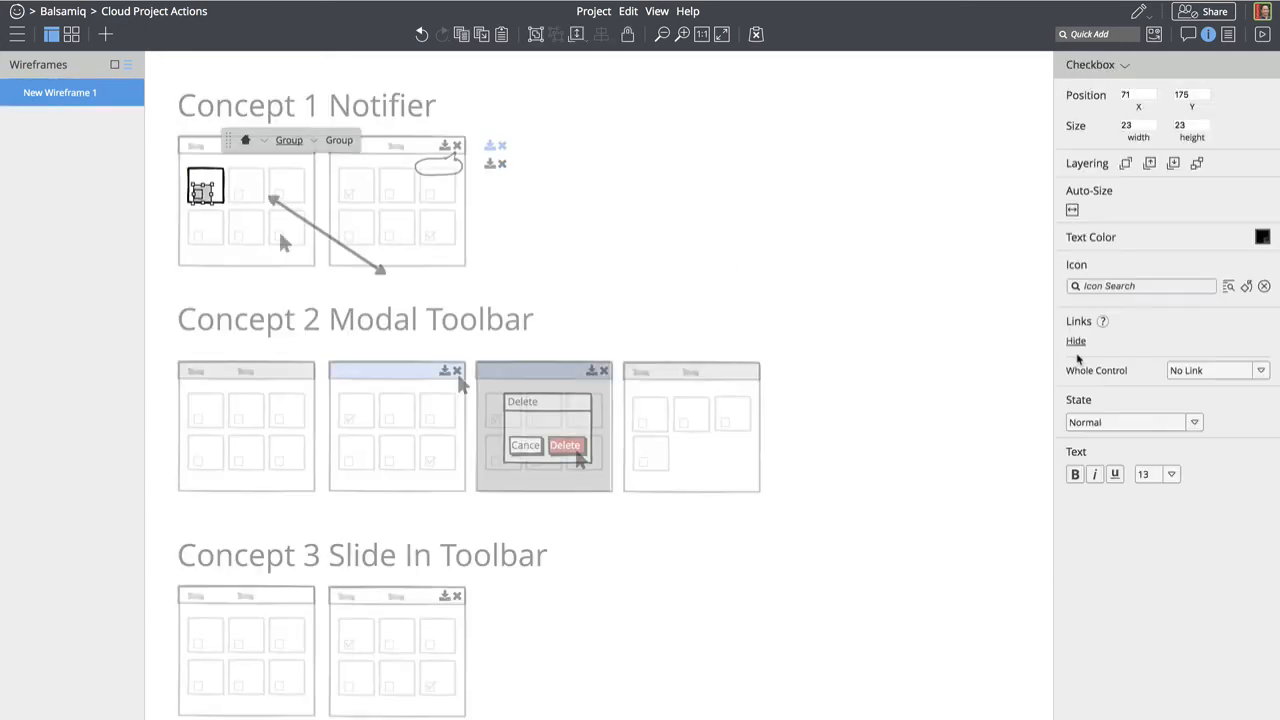
click(1111, 426)
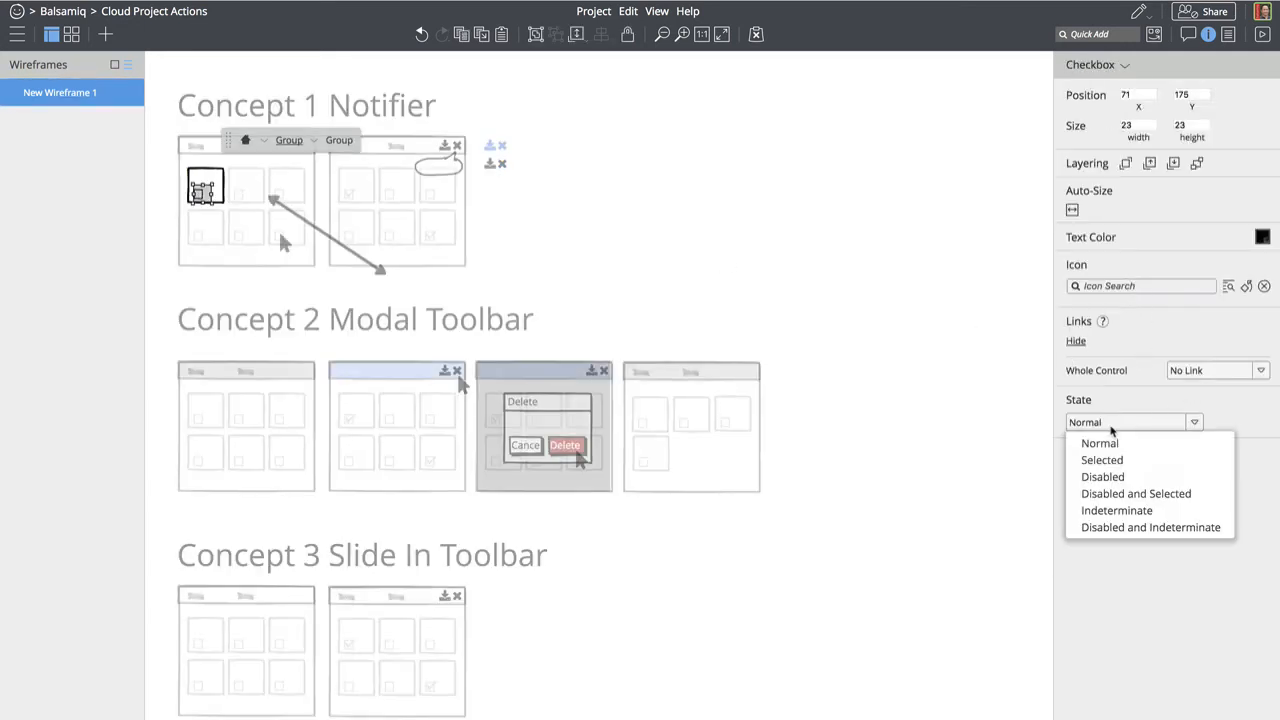
click(1106, 461)
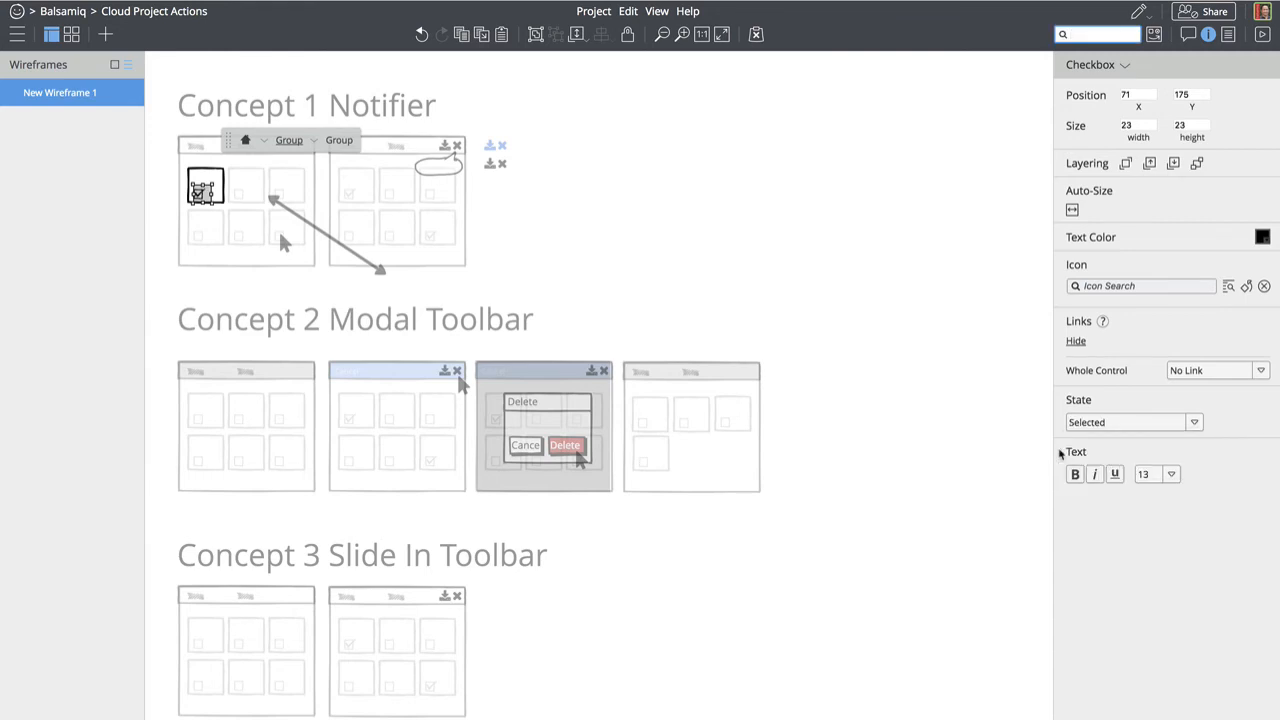
click(608, 296)
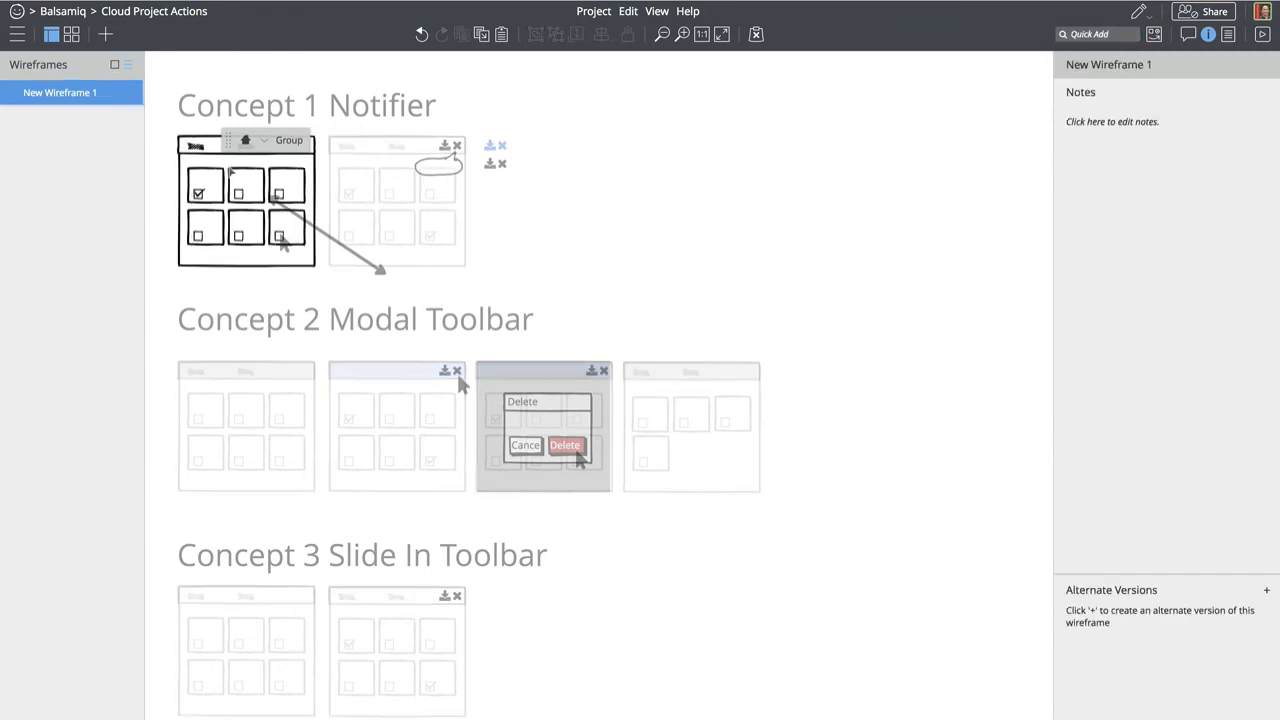
click(318, 284)
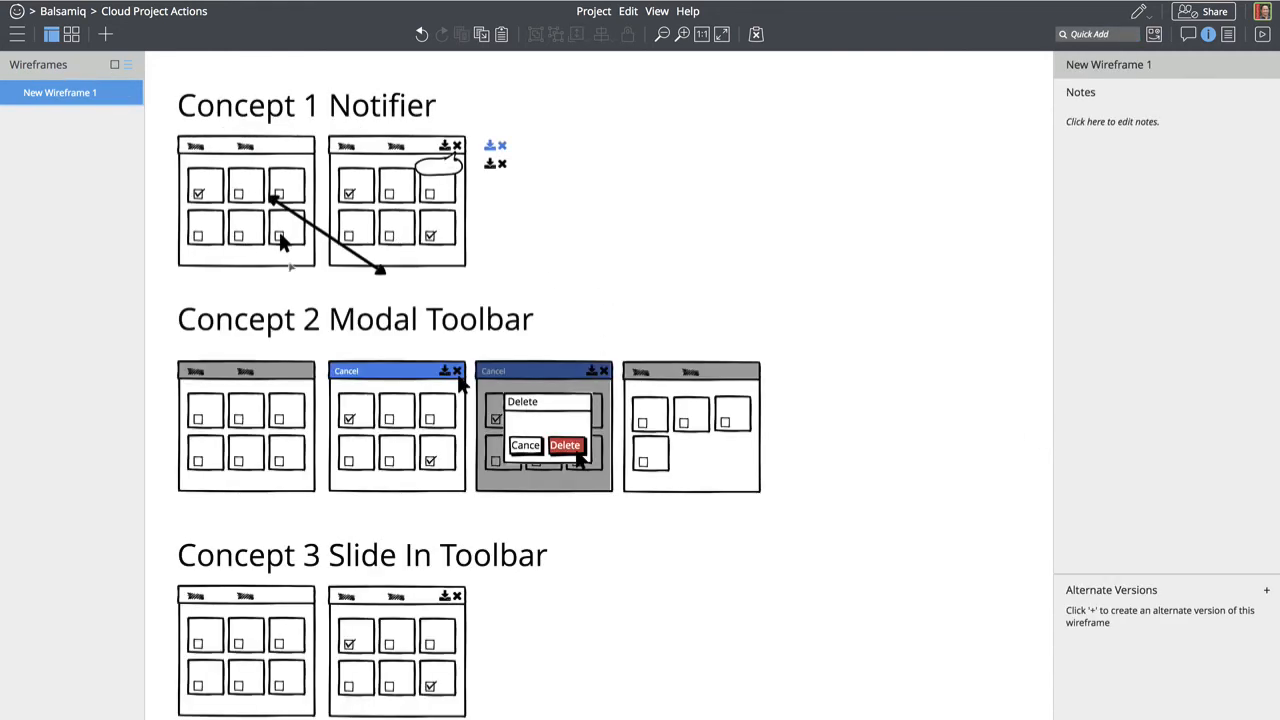
Copy the pointer to the first Concept 2 sketch's last card at X 181, Y 541, and set the first card's checkbox to Selected
click(286, 247)
drag(290, 253, 287, 480)
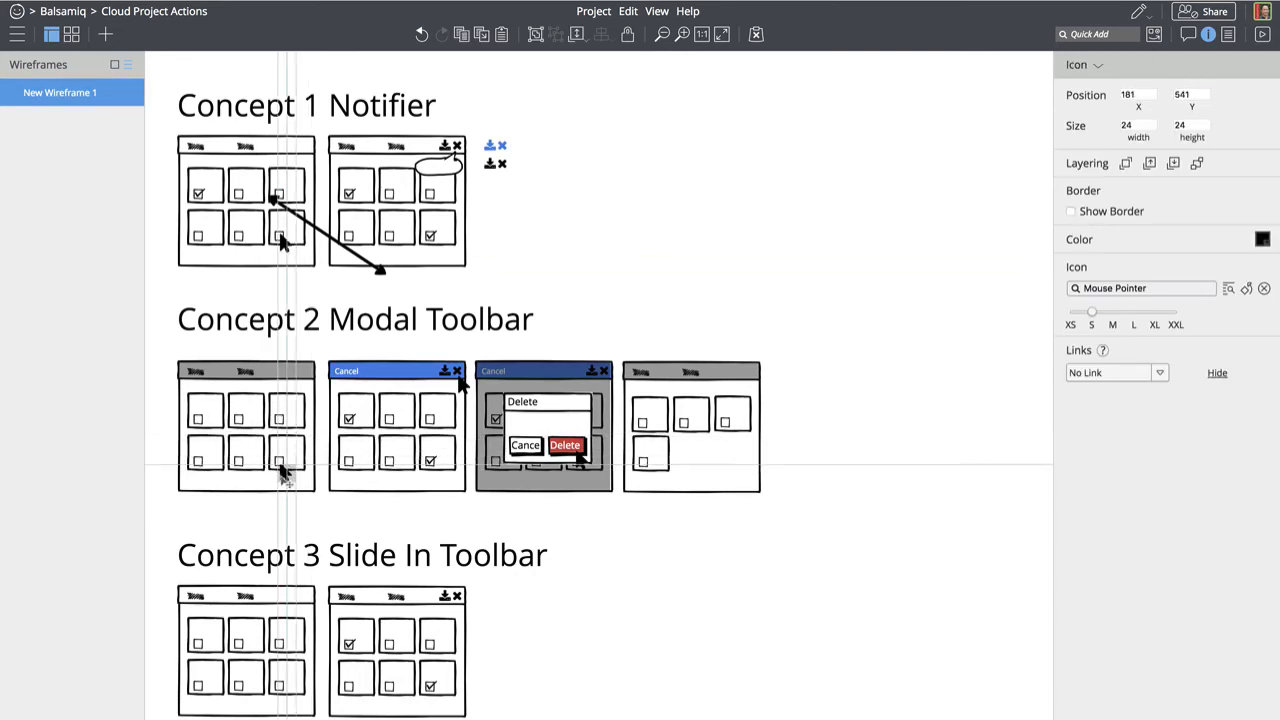
double_click(206, 426)
click(203, 426)
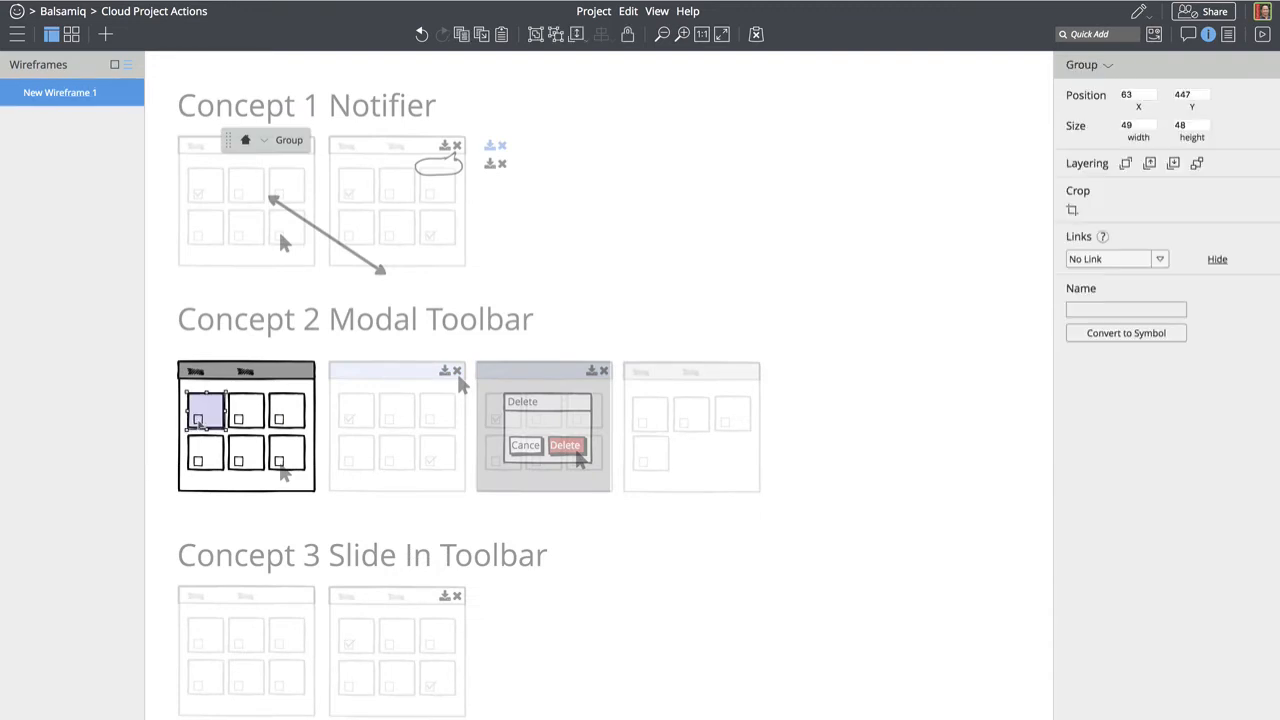
double_click(199, 420)
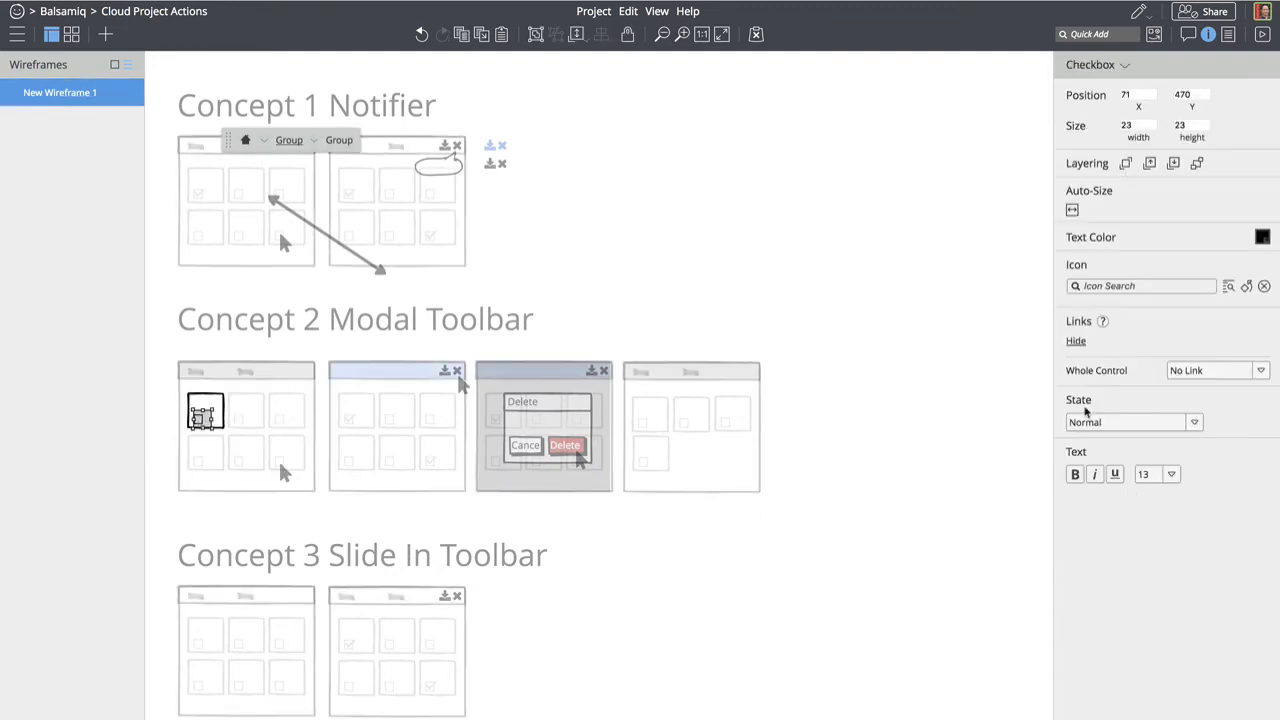
click(1107, 422)
click(1118, 450)
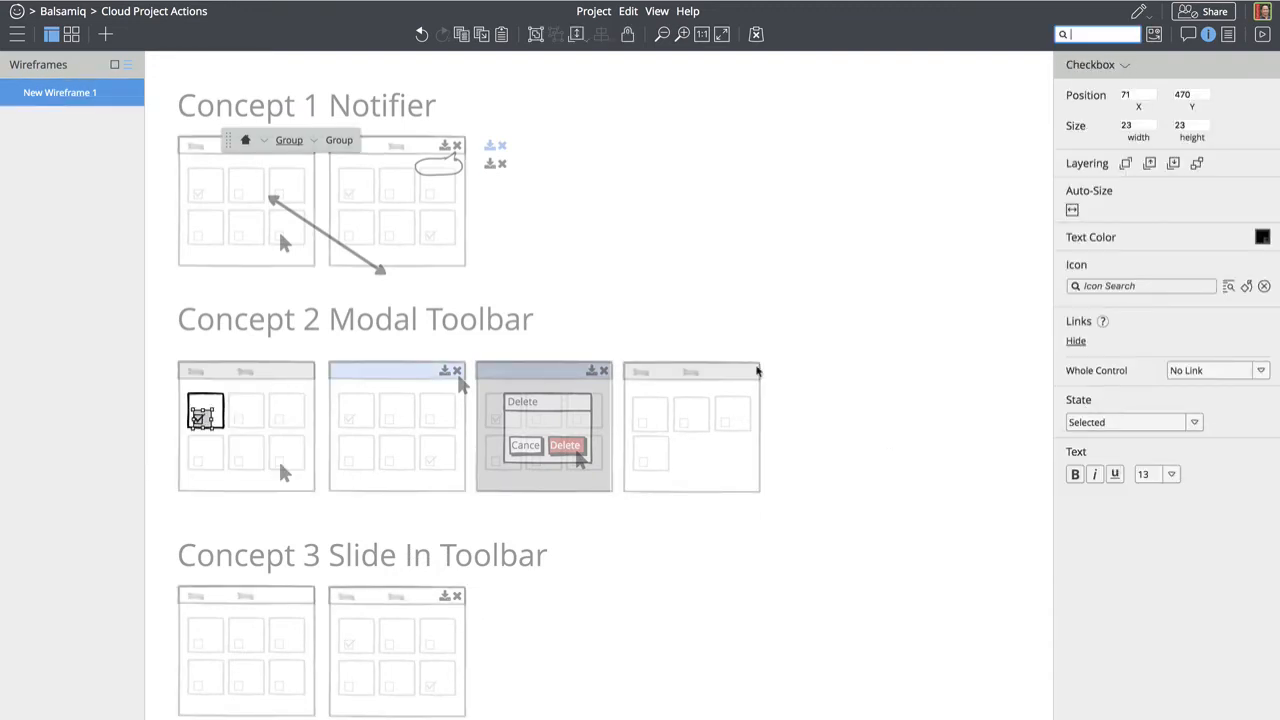
click(785, 186)
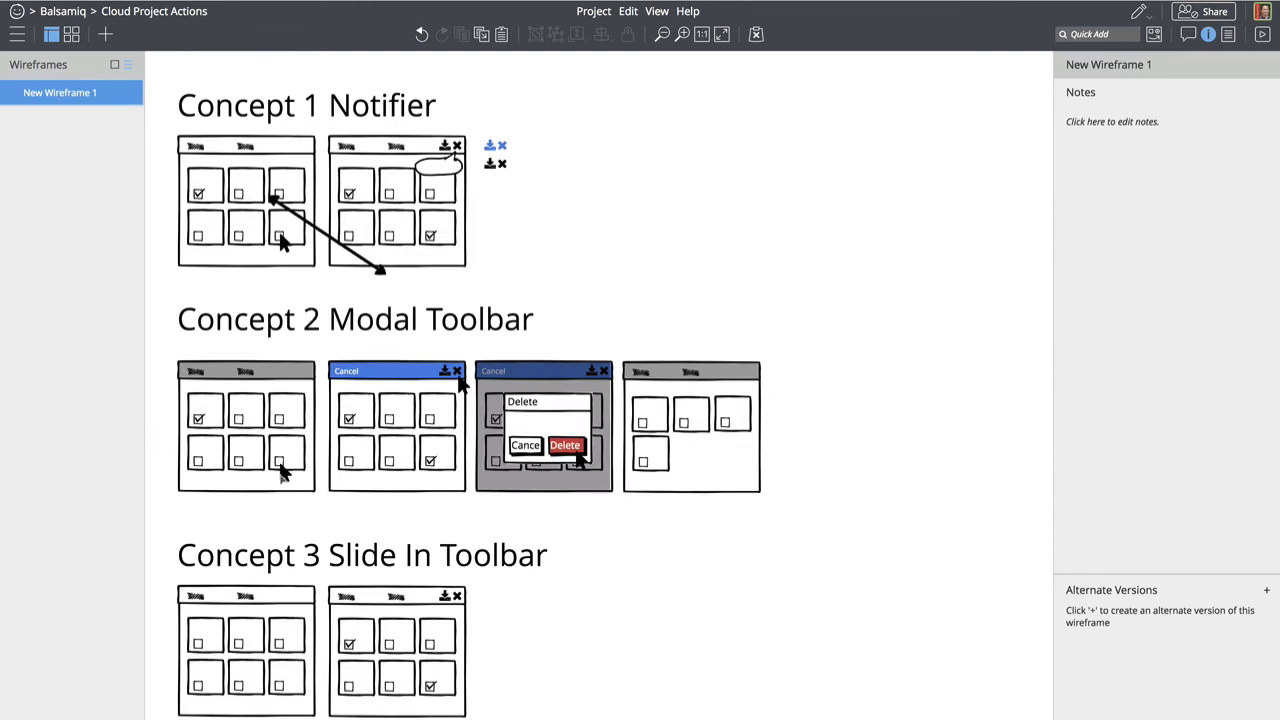
Copy the pointer to the first Concept 3 sketch's last card at X 181, Y 832, and set the first card's checkbox to Selected
click(284, 476)
drag(286, 476, 292, 707)
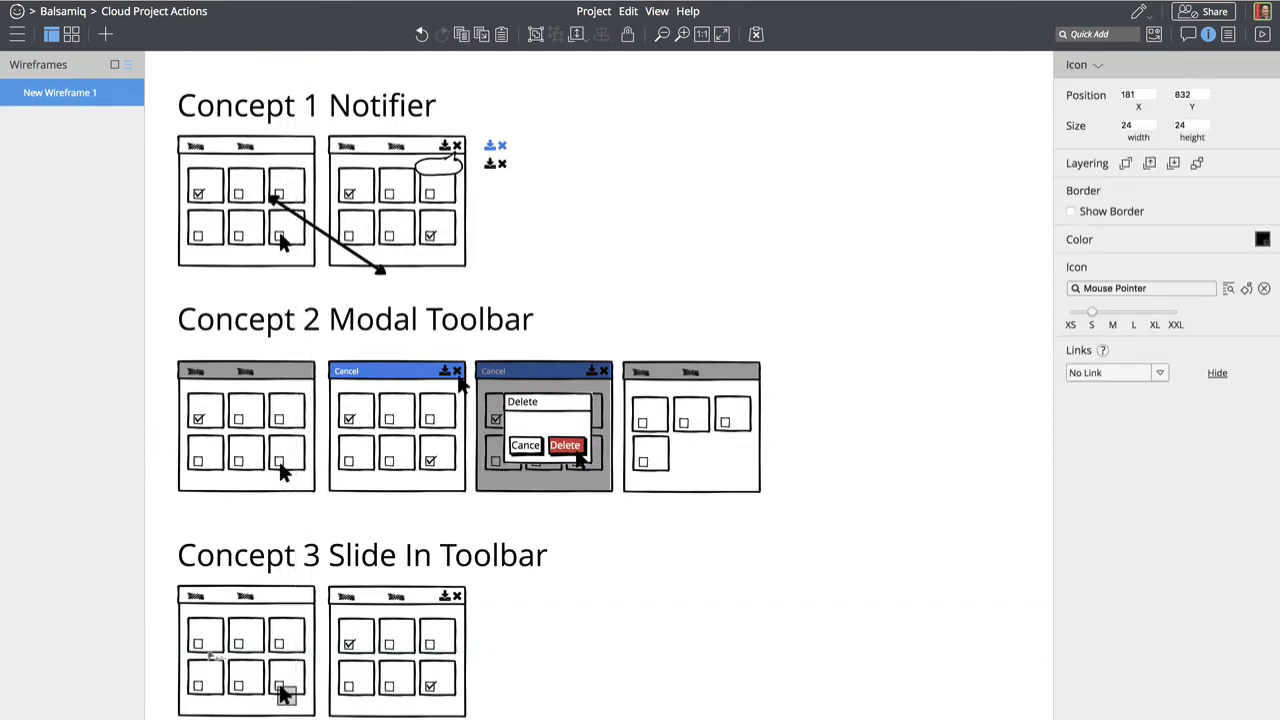
double_click(210, 653)
click(200, 648)
double_click(199, 645)
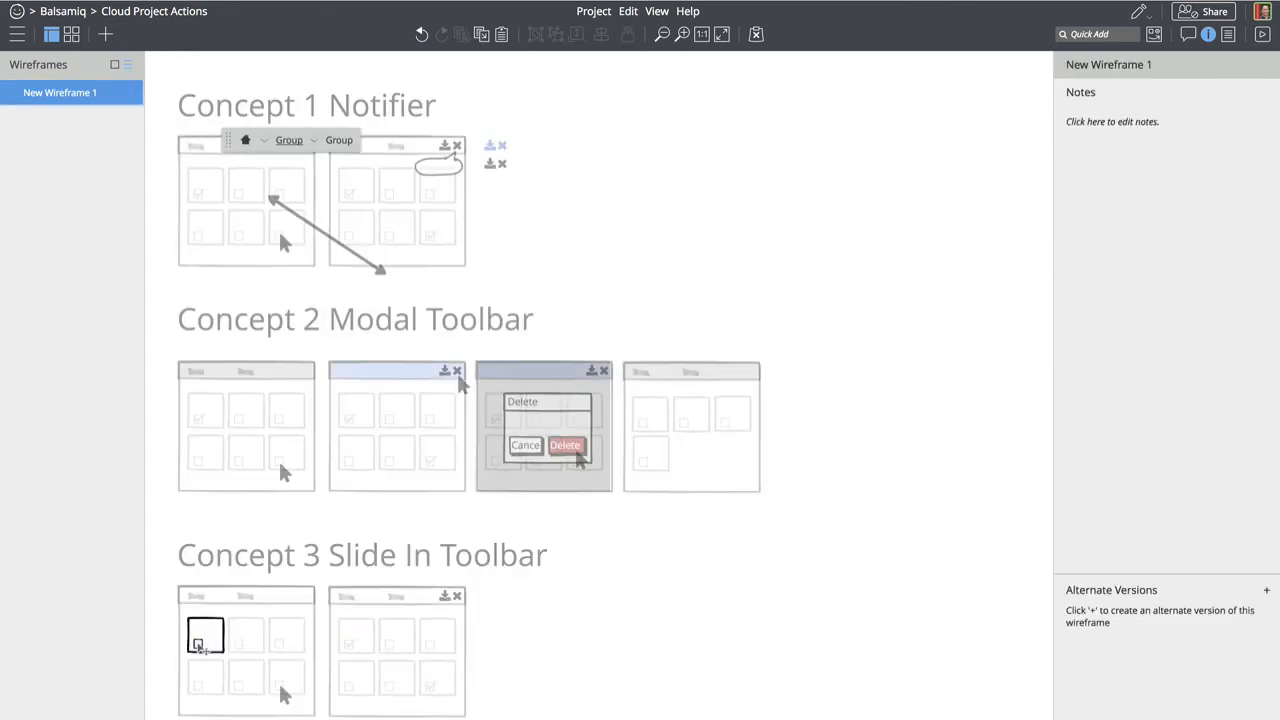
click(199, 645)
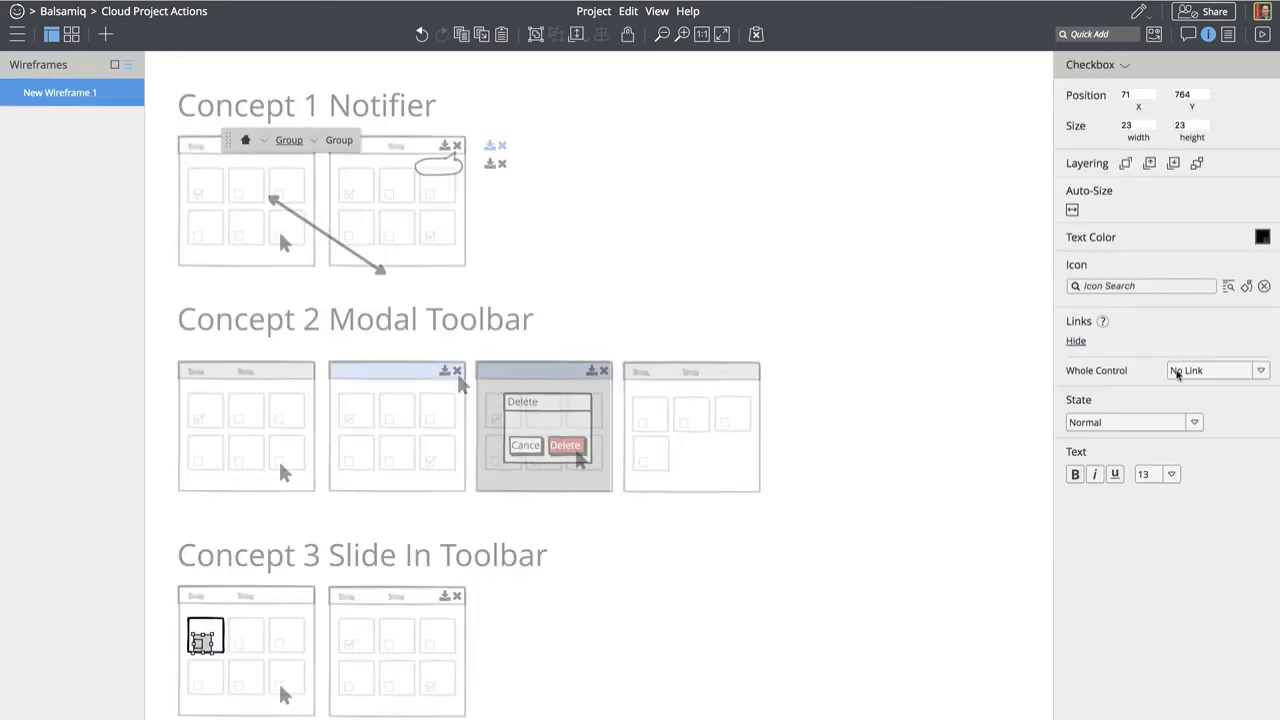
click(1176, 372)
click(1145, 313)
click(1098, 424)
click(1108, 460)
click(849, 351)
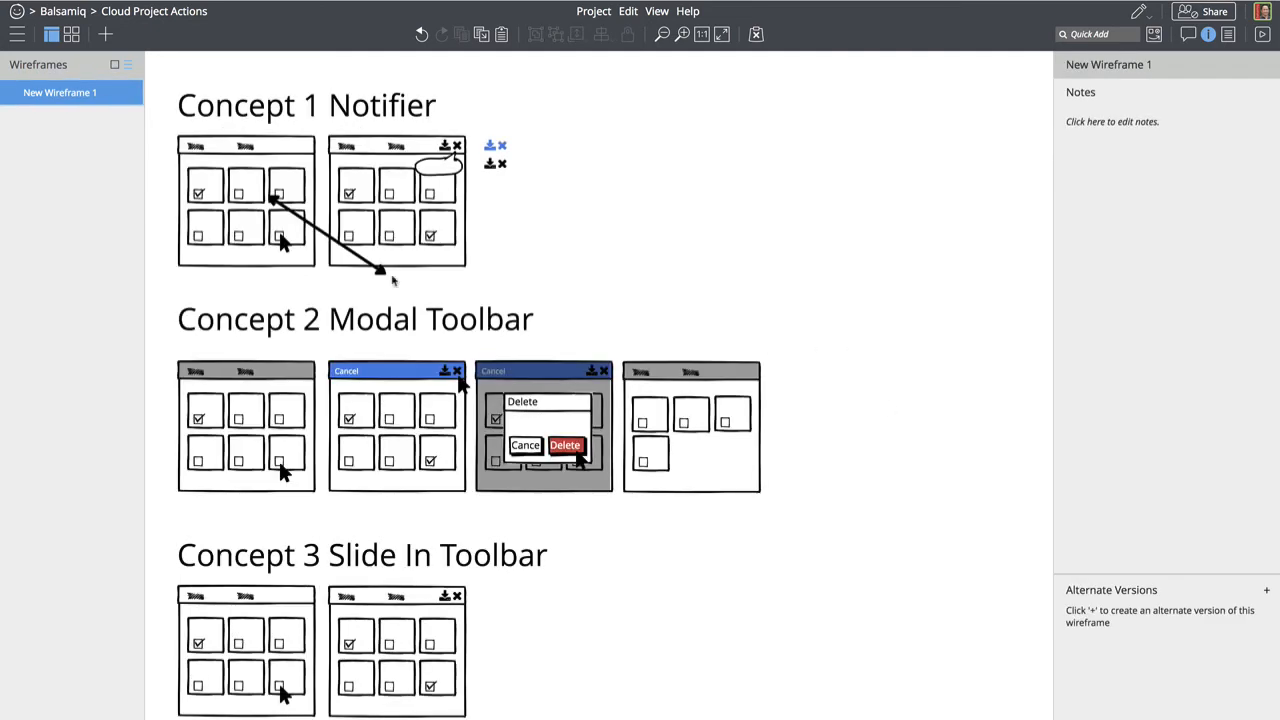
Reshape the Concept 1 arrow into a short curve from the first sketch's pointer to the second sketch, with one arrowhead at the second sketch
click(283, 207)
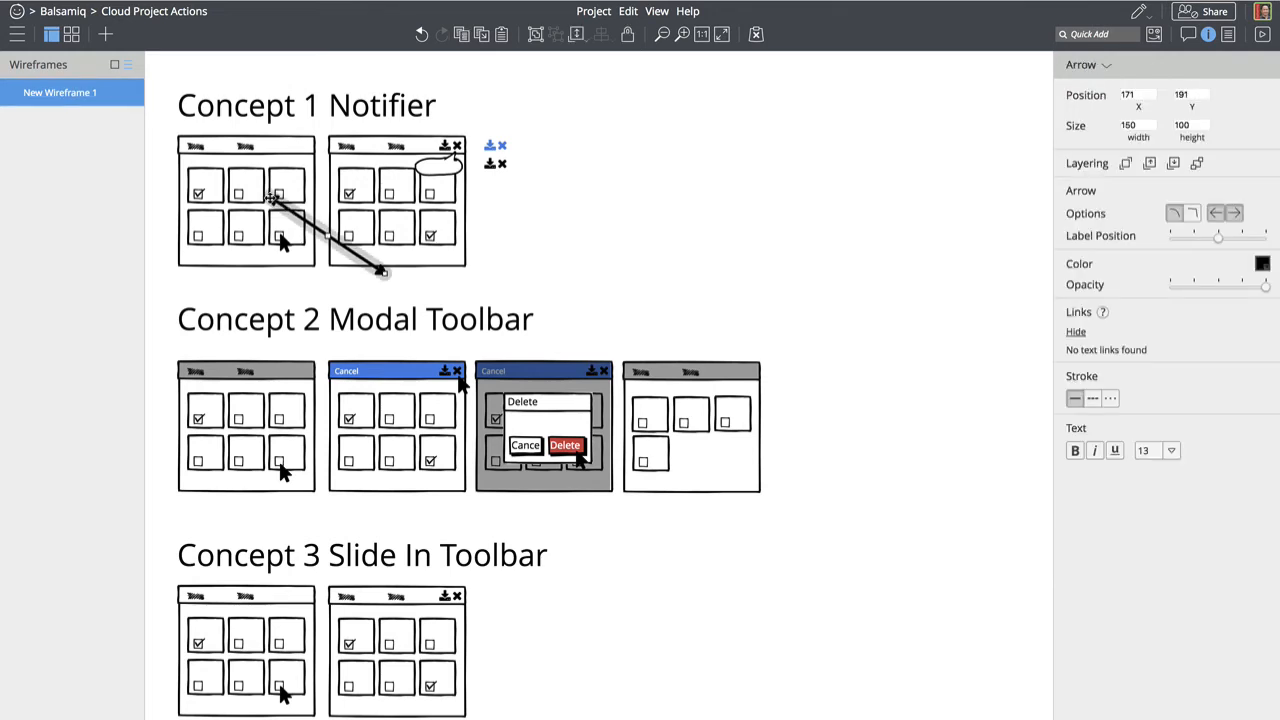
drag(270, 197, 298, 245)
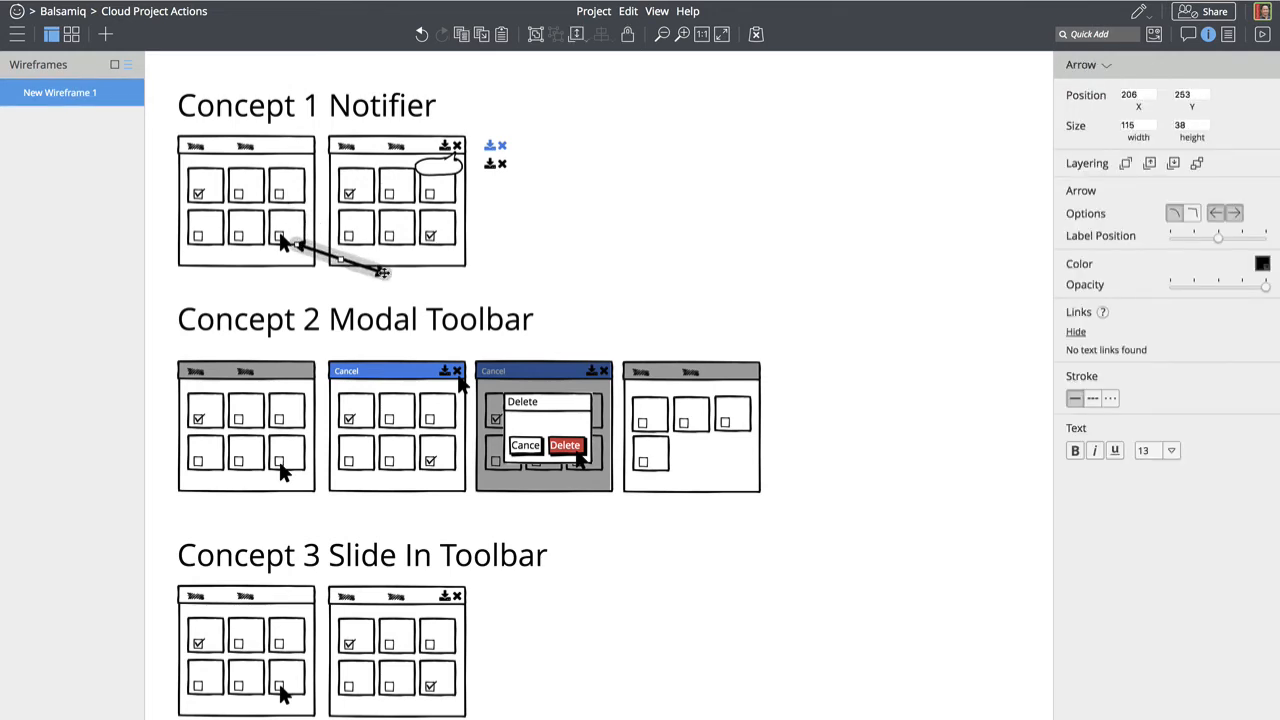
drag(381, 272, 296, 258)
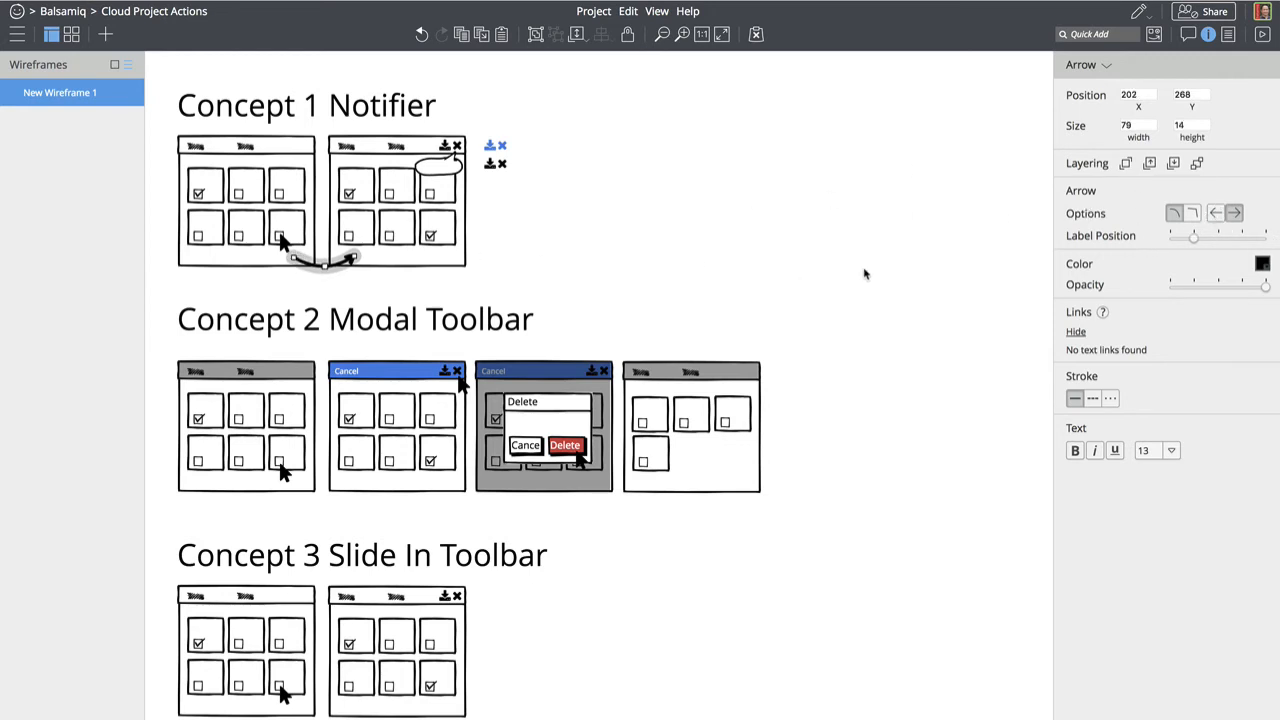
Set the Concept 1 arrow's colour to blue
click(1263, 264)
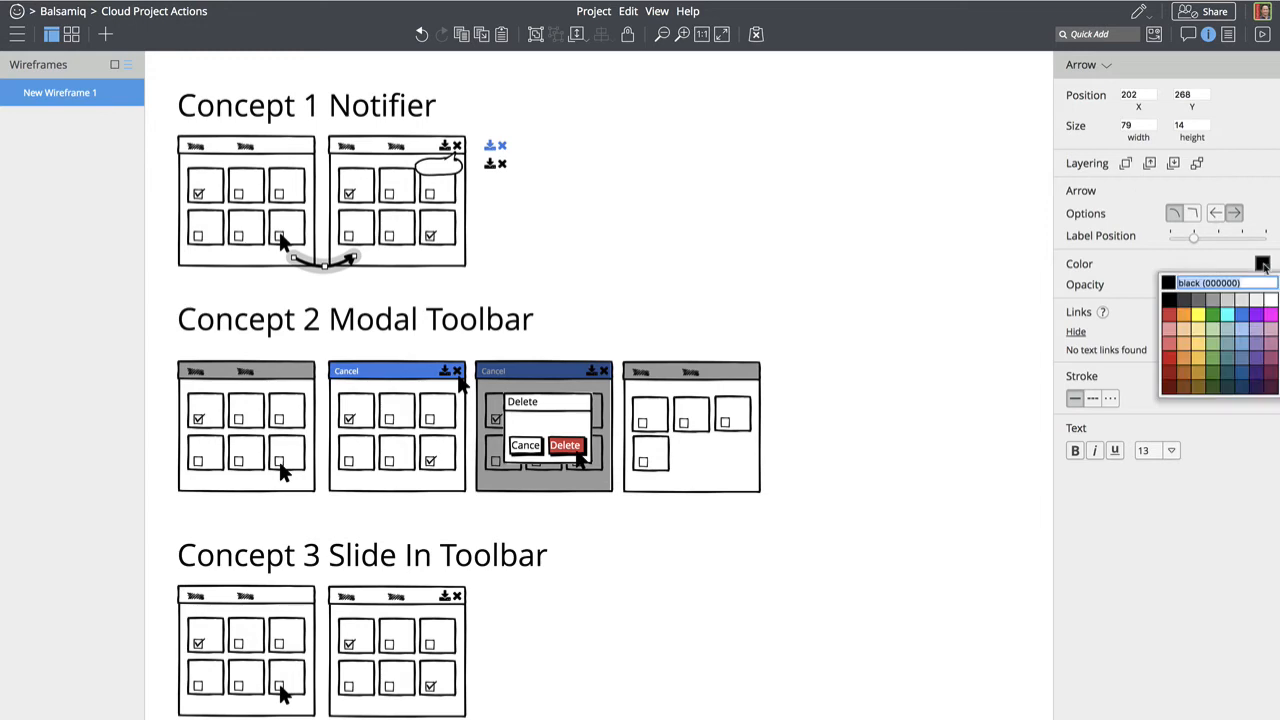
click(1241, 314)
click(558, 262)
Adjust the blue arrow so it rises from the first Concept 1 sketch's pointer to the second sketch's edge
click(320, 265)
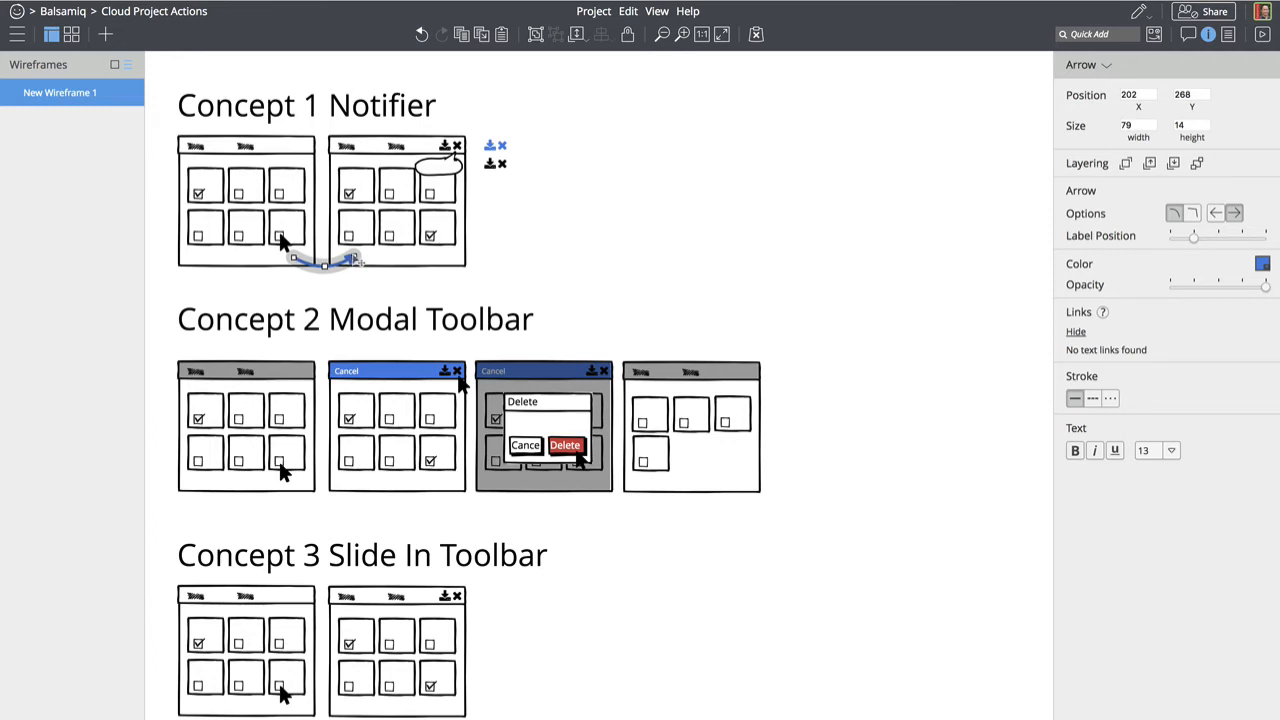
drag(355, 260, 335, 232)
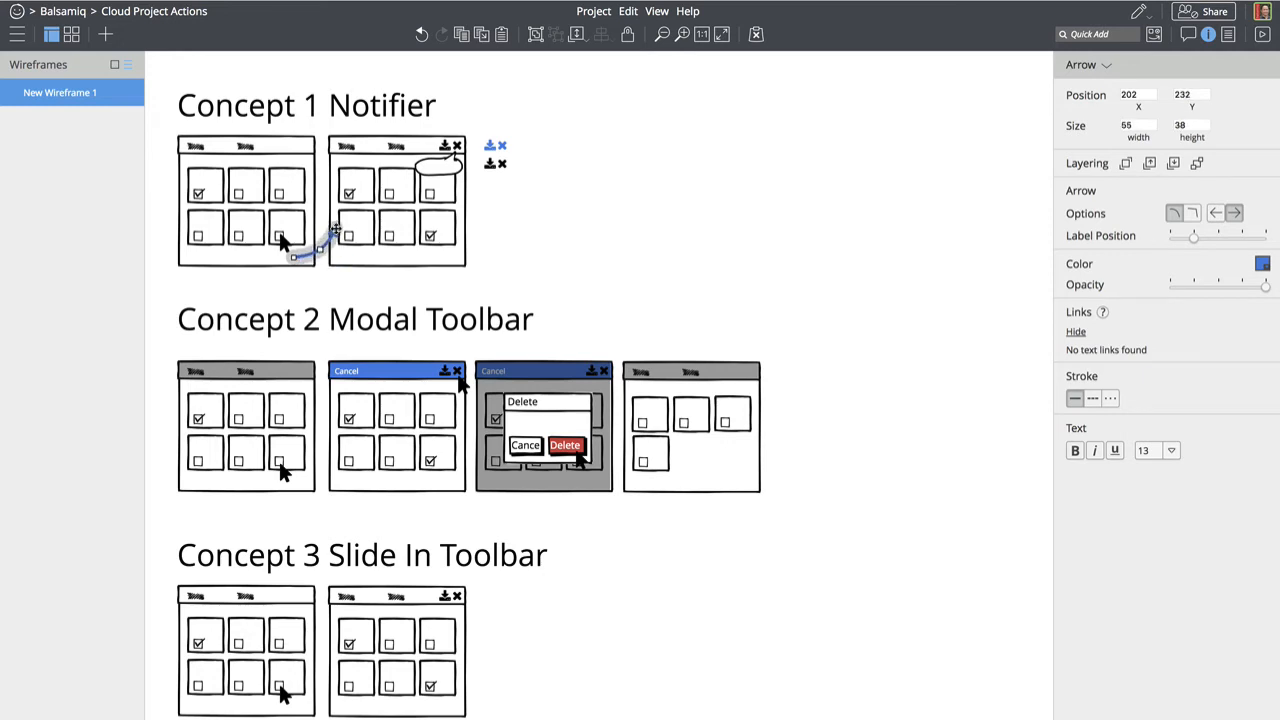
click(335, 292)
click(336, 231)
Copy the blue arrow between the first two sketches of Concept 2 and of Concept 3, placing the Concept 3 copy at X 210, Y 784
drag(335, 231, 313, 442)
key(super+d)
key(super+d)
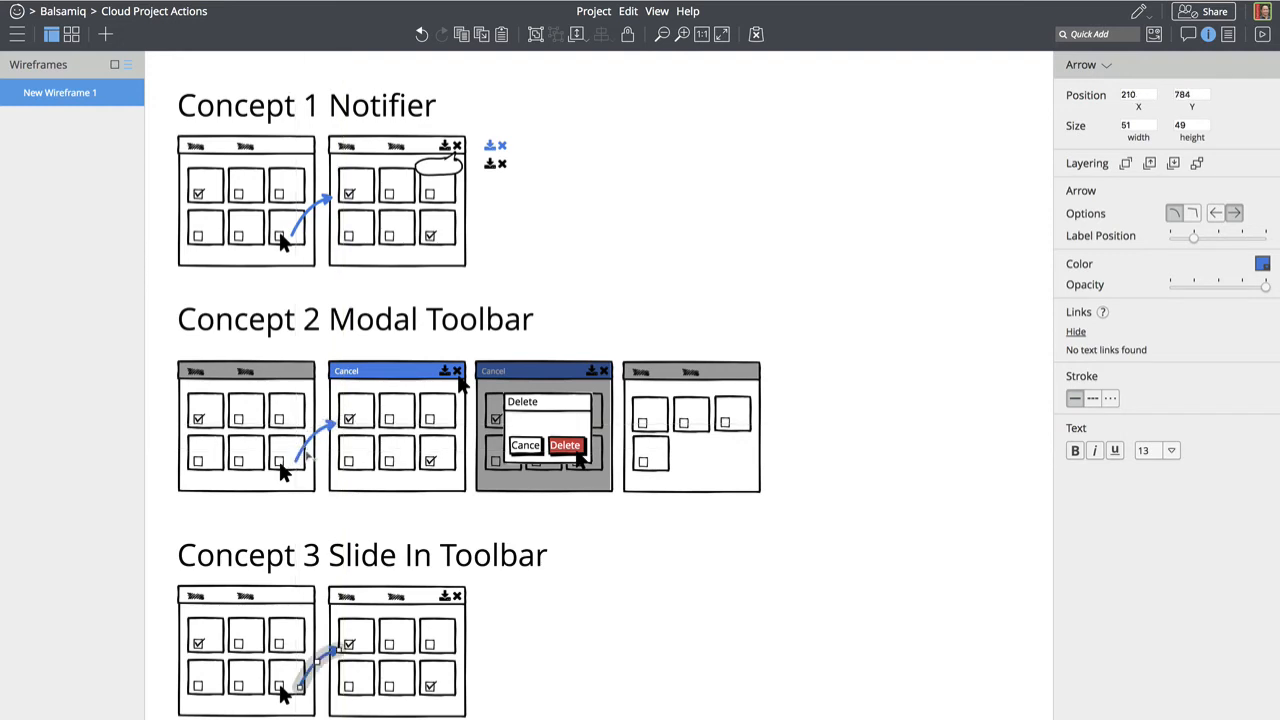
Move the Concept 3 arrow to link the second Concept 2 sketch to the Delete dialog, and copy it from the Delete button to the fourth sketch
drag(330, 660, 480, 422)
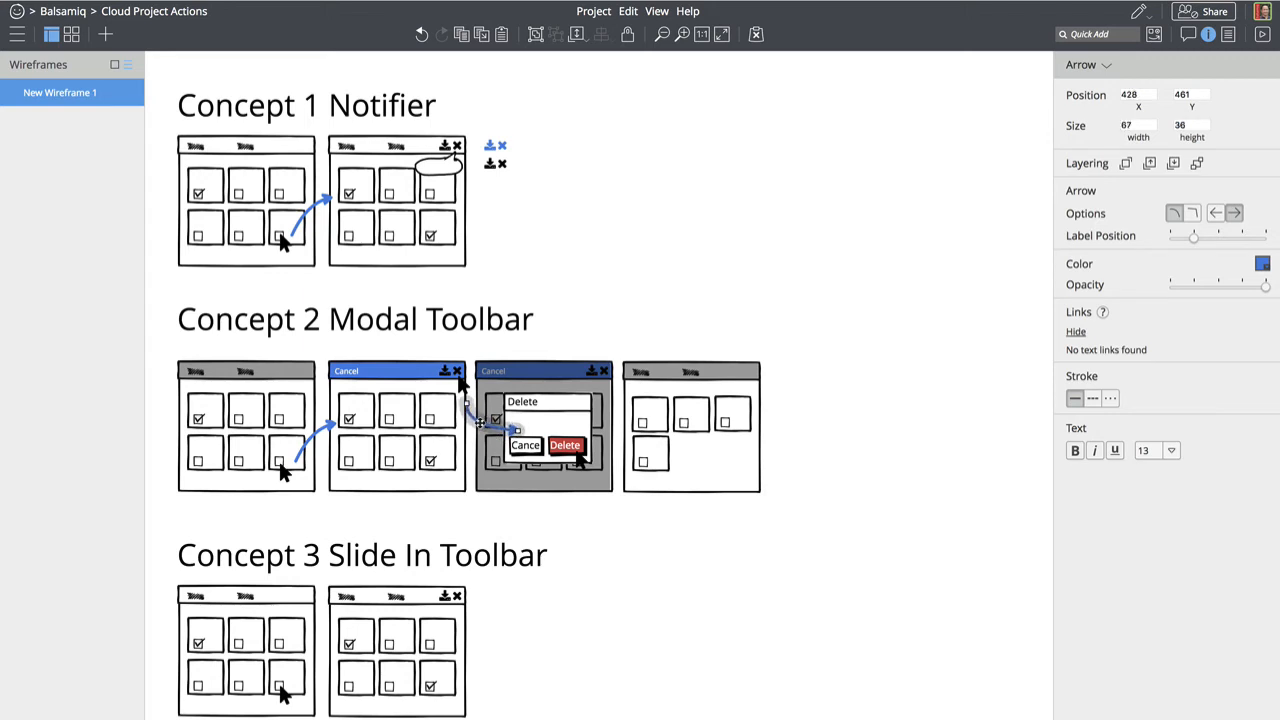
key(ctrl+d)
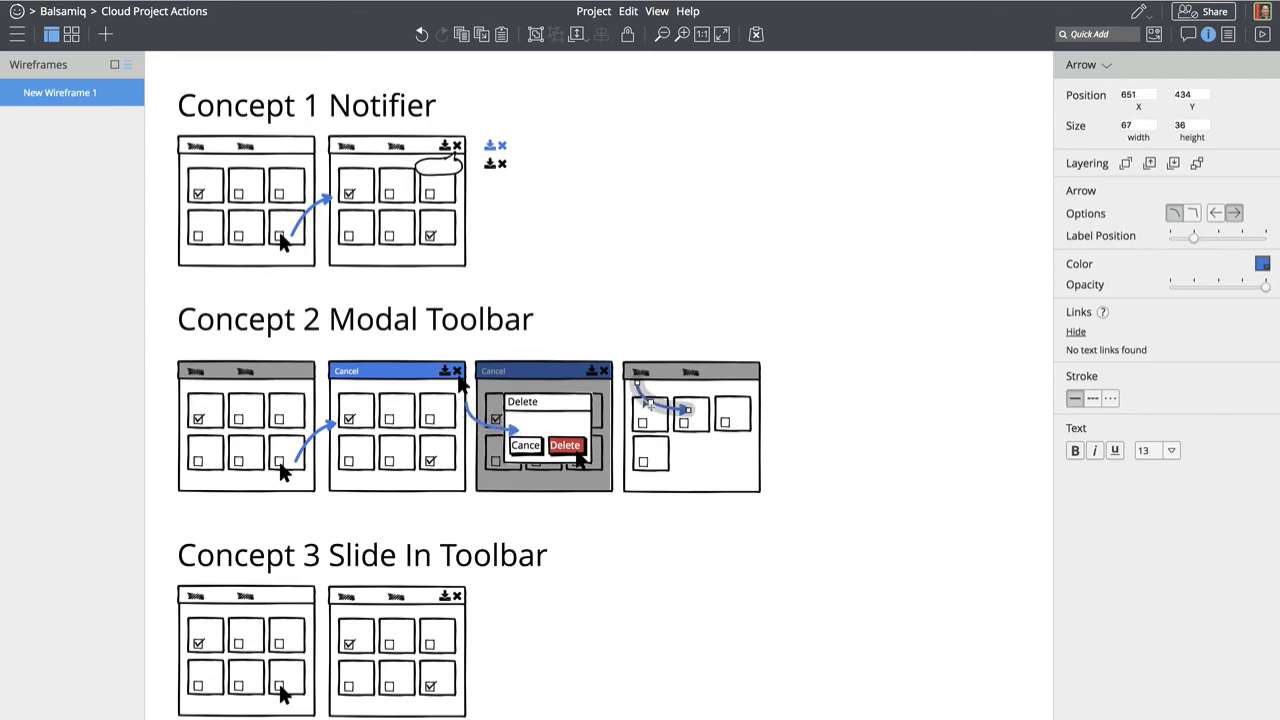
drag(648, 404, 604, 489)
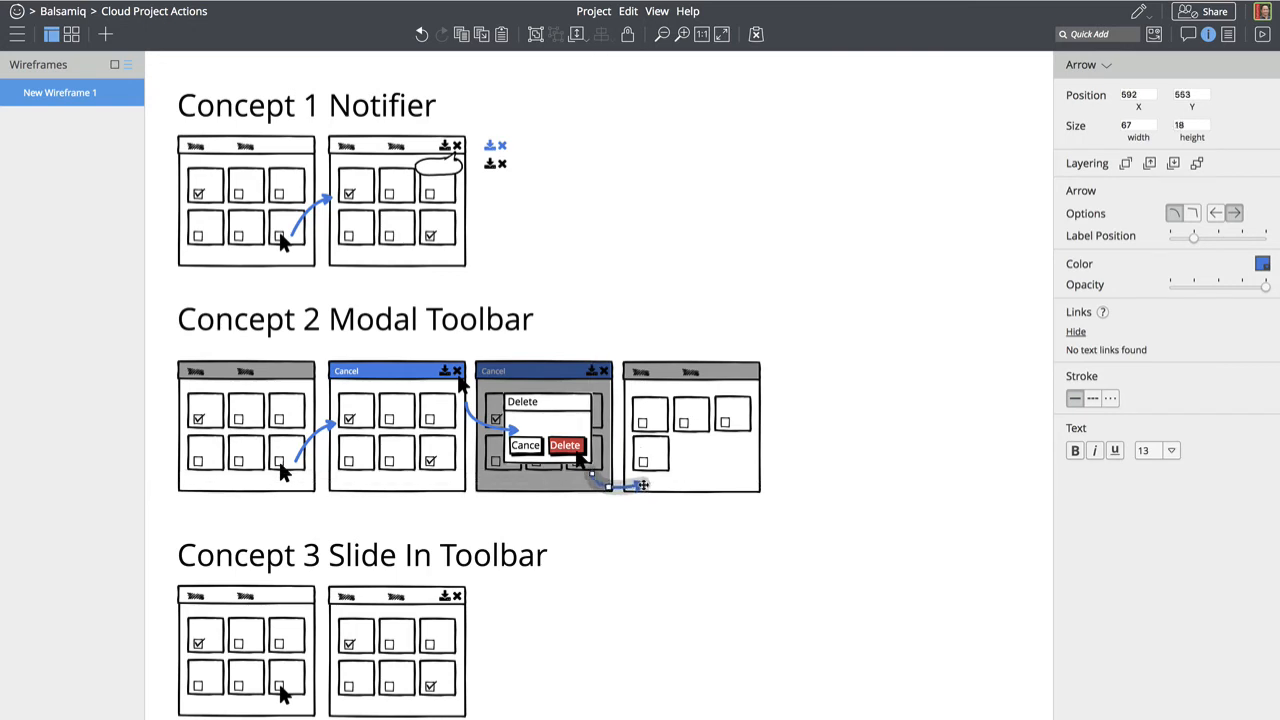
click(646, 550)
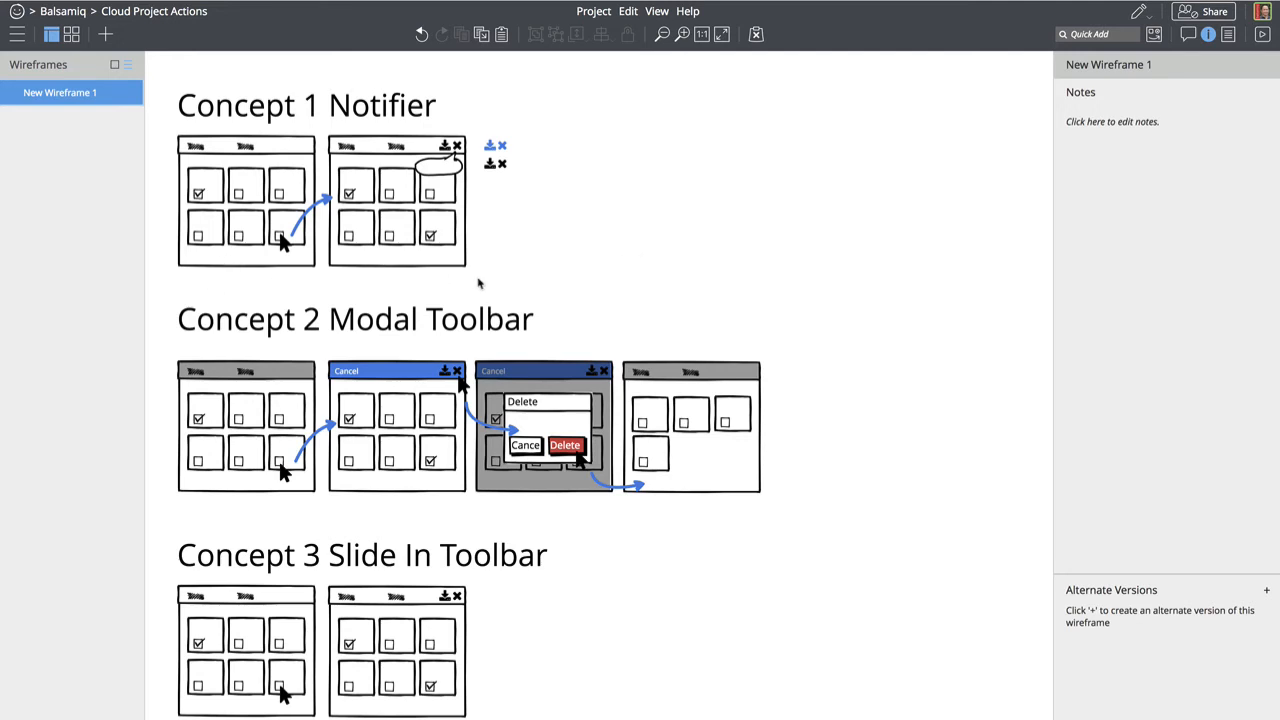
Add a Text control below the first Concept 1 sketch at X 50, Y 288 and narrow it to 181 wide
key(slash)
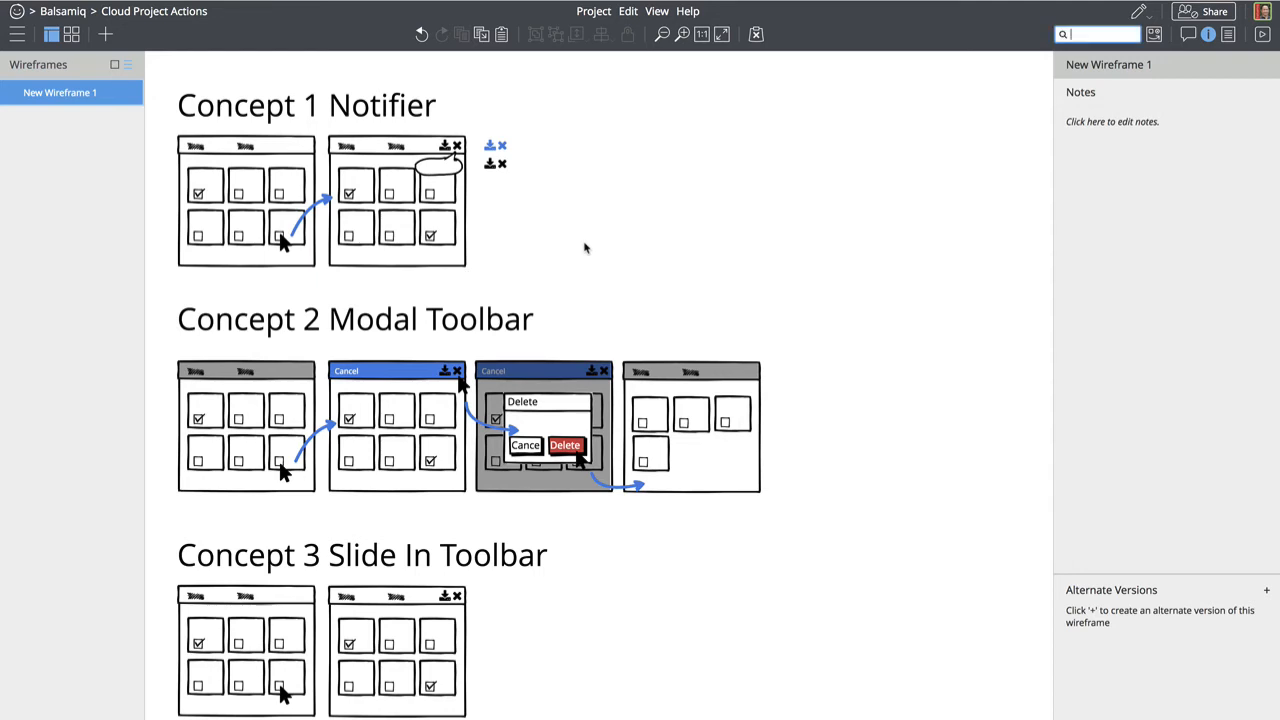
text(text)
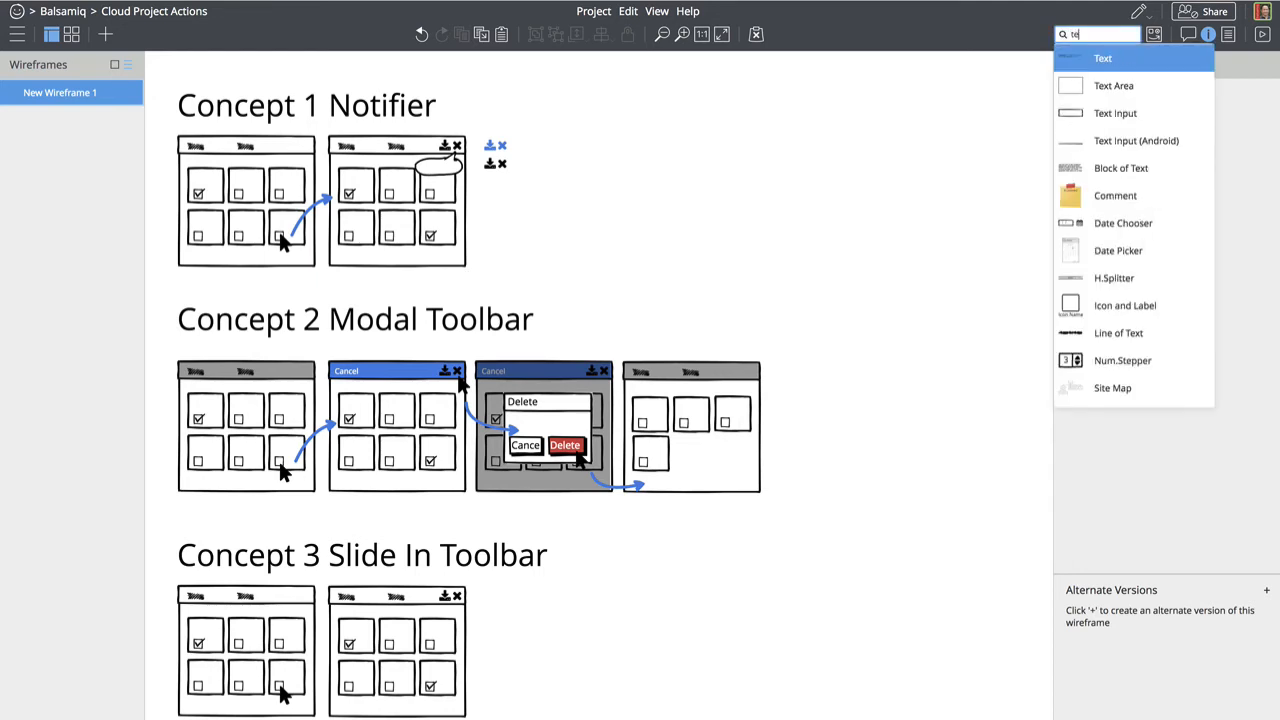
key(Return)
drag(203, 283, 284, 299)
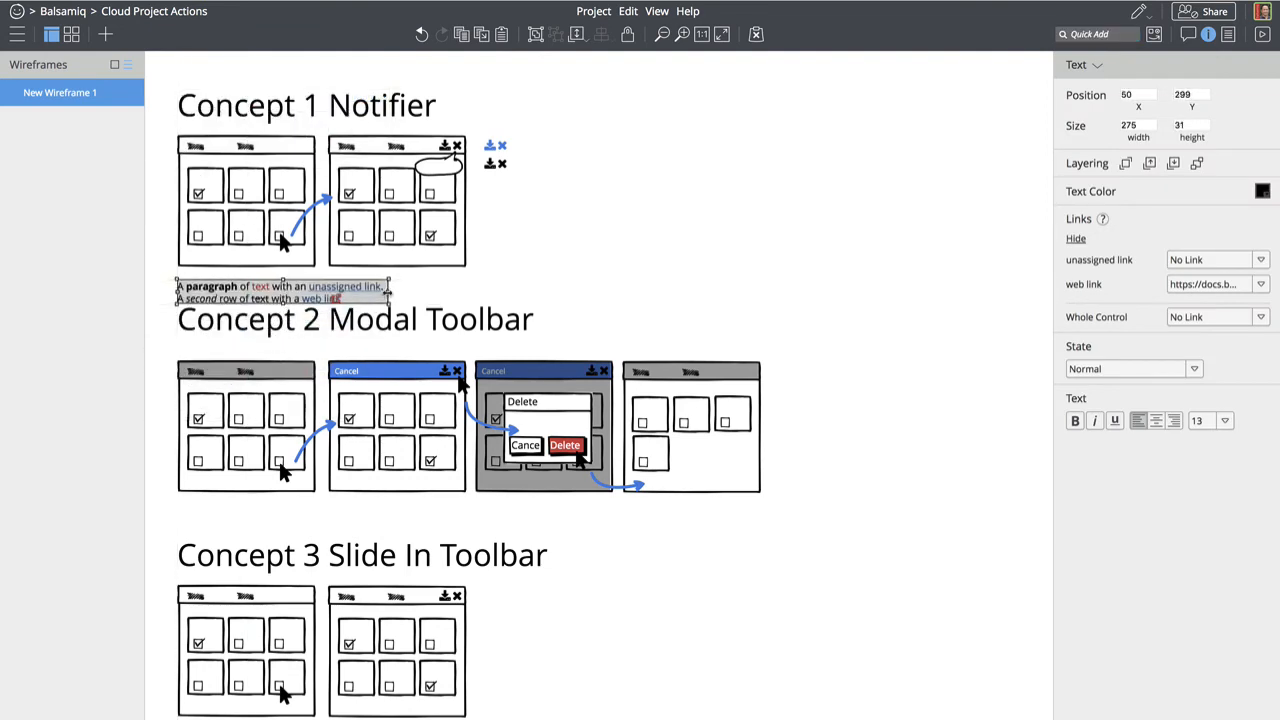
drag(389, 287, 249, 270)
Change the text below the first Concept 1 sketch to "User selects 1 or more projects"
double_click(250, 283)
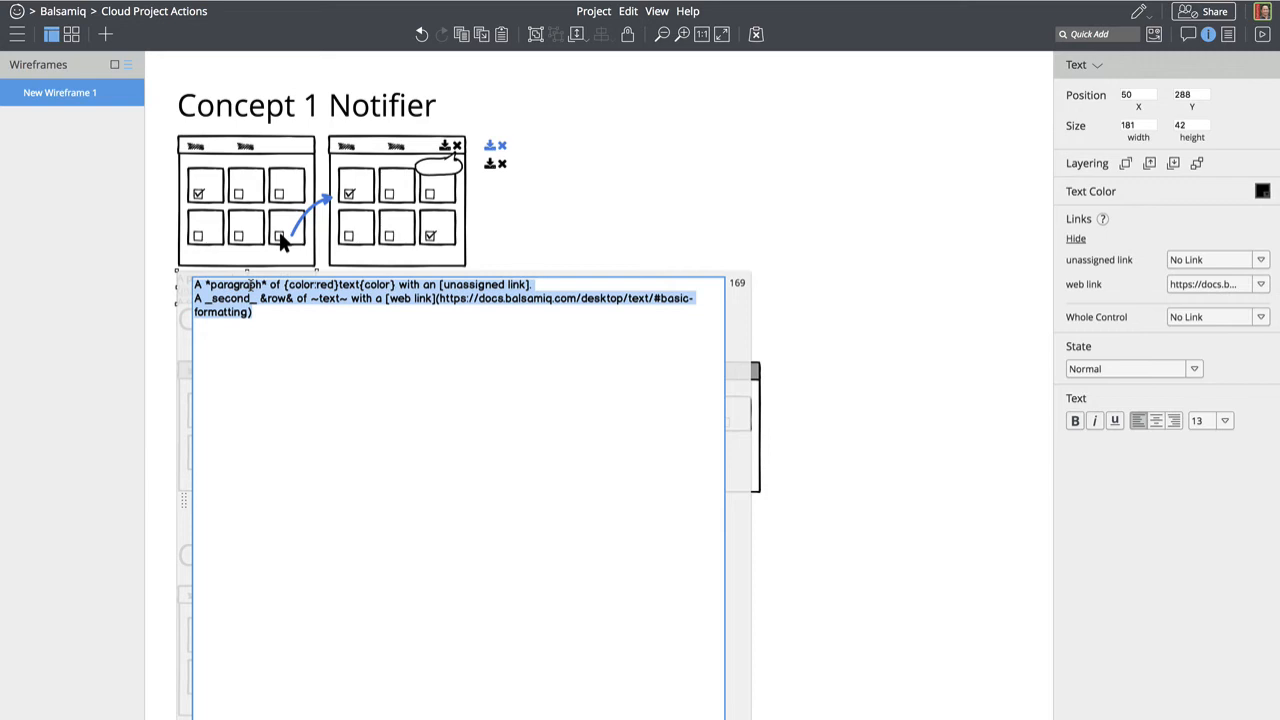
text(User)
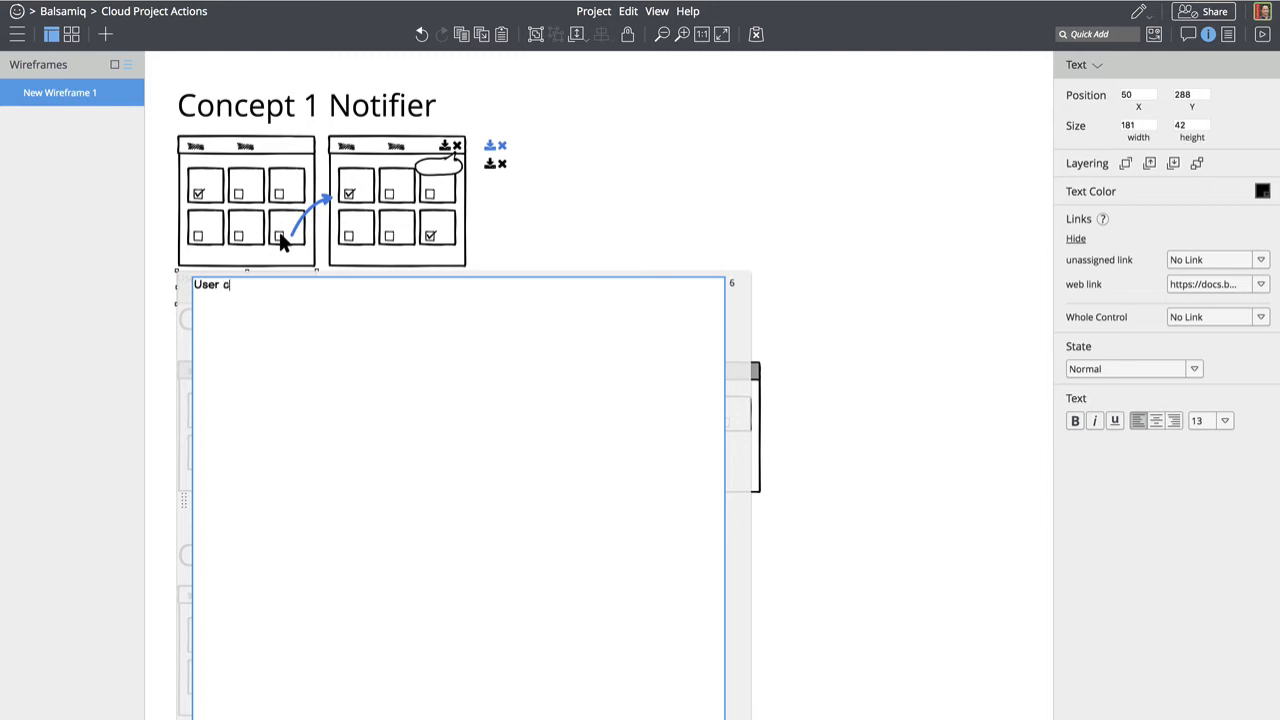
text( selects 1 or more items)
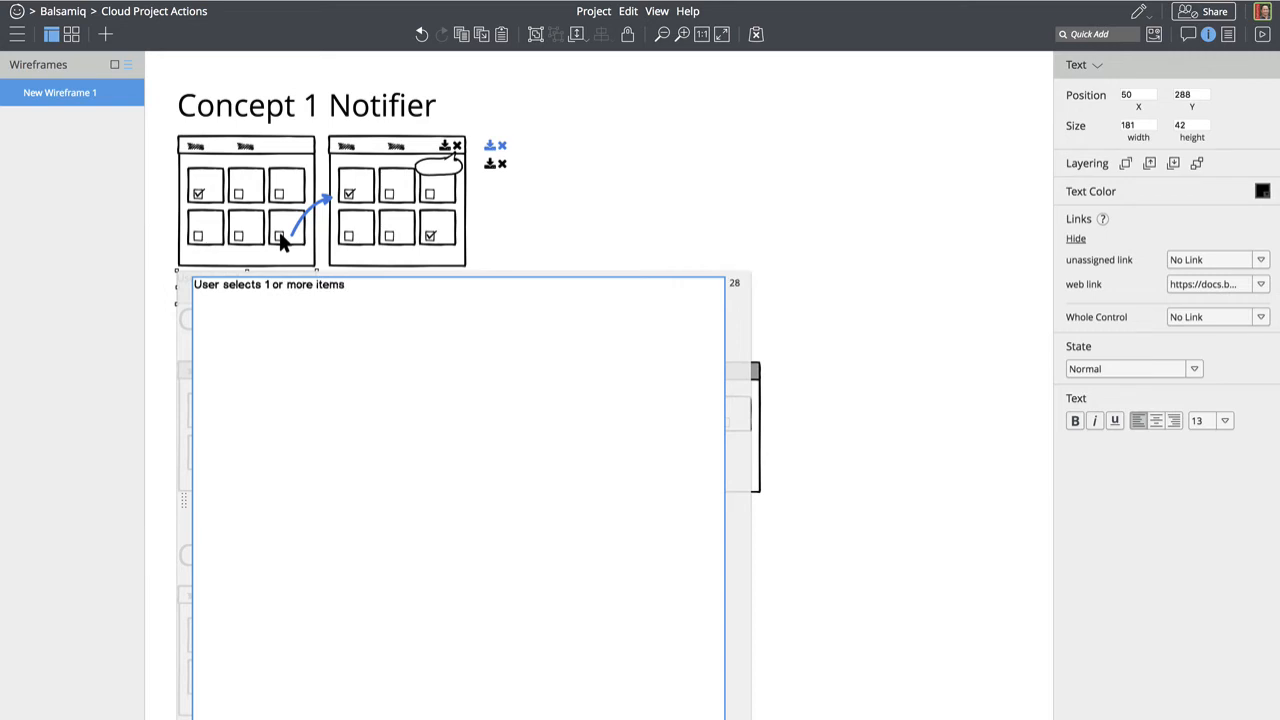
key(alt+shift+Left)
text(projec)
key(Escape)
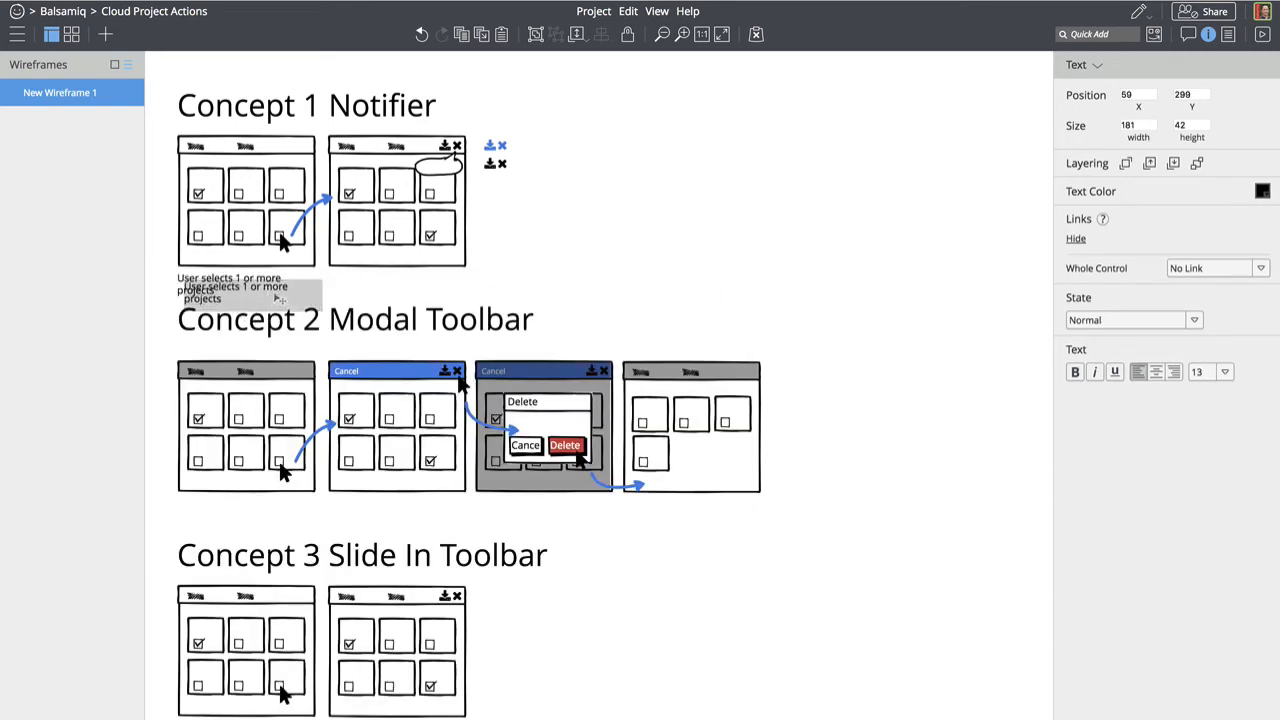
Copy the caption below the second Concept 1 sketch and change it to "Action icons appear, with tooltip and color state changes"
drag(262, 296, 420, 289)
double_click(416, 286)
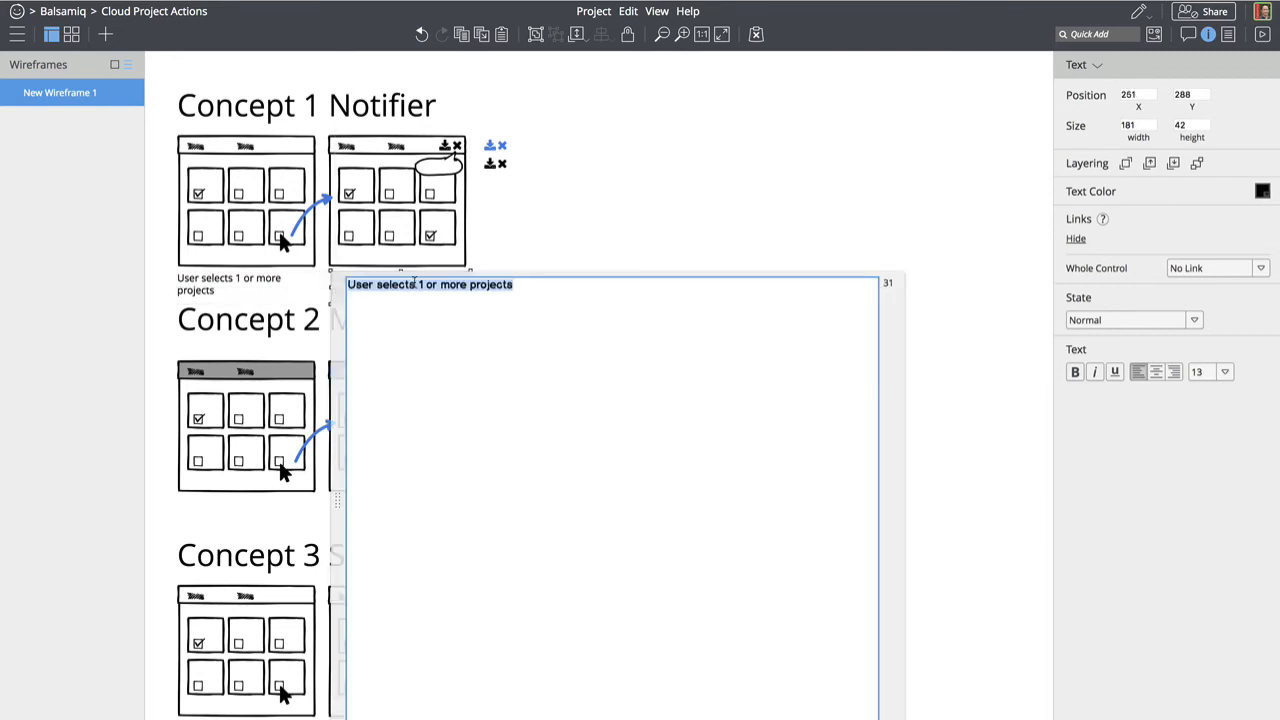
text(Action icons )
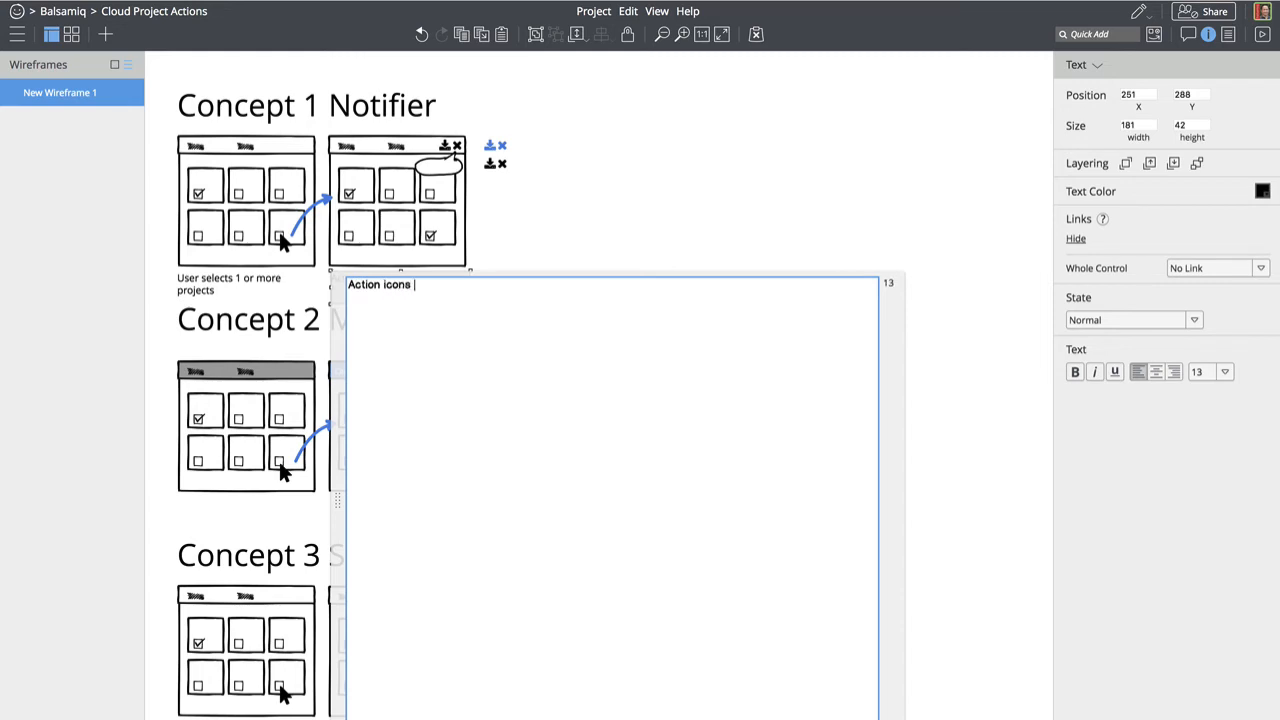
text(appear, with tooltip)
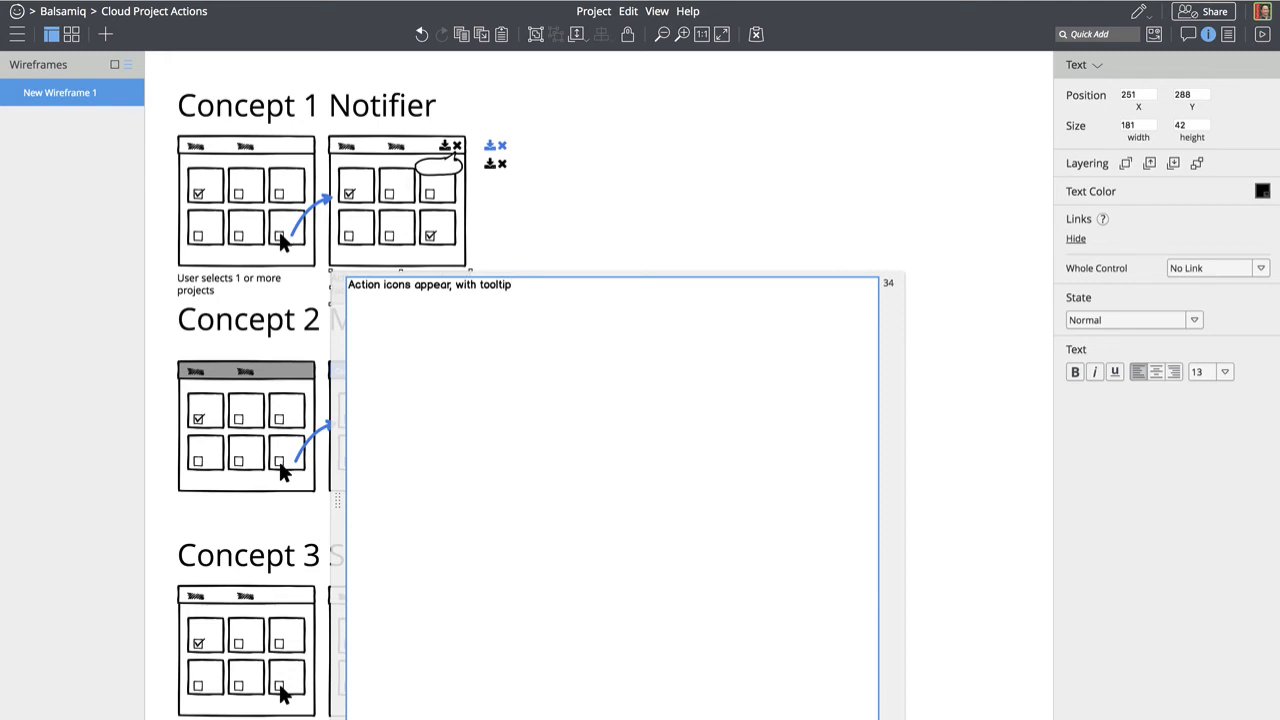
text( and color stat)
key(BackSpace)
key(BackSpace)
text(tate changes)
key(Escape)
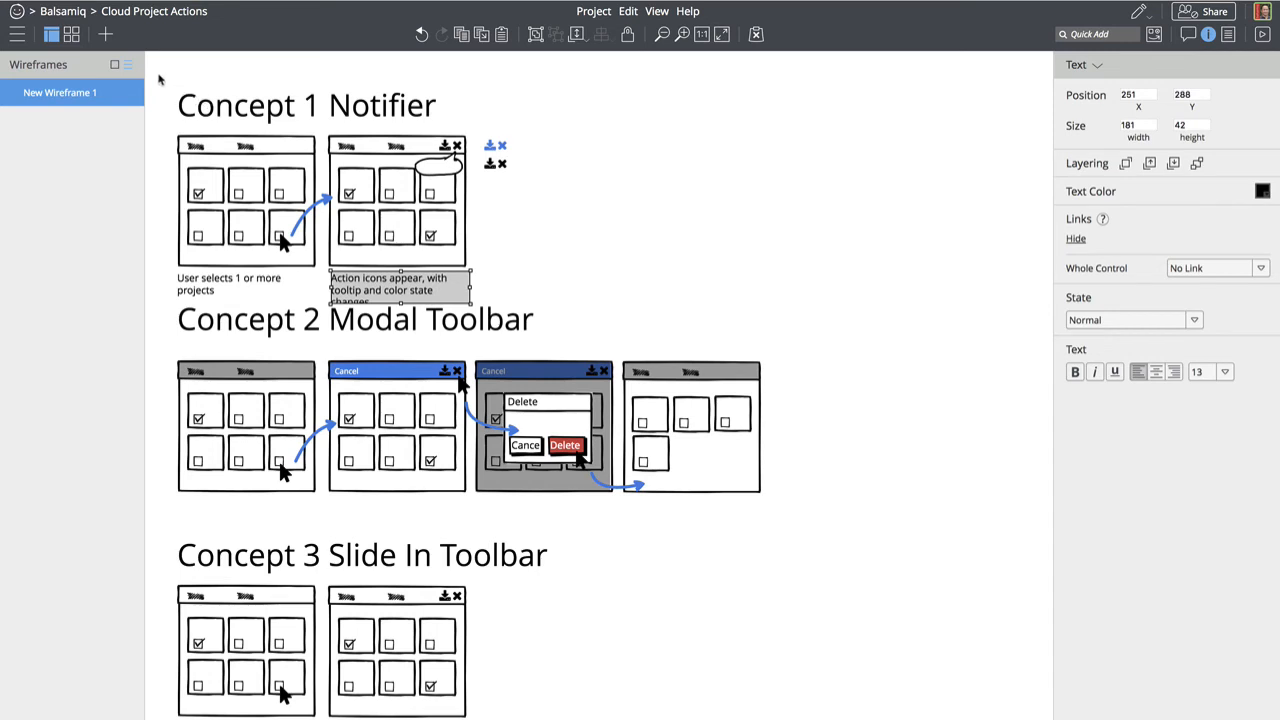
Move the whole Concept 1 group up to put its captions at Y 264, and enlarge the second caption's height to 58
drag(160, 76, 612, 336)
drag(404, 221, 404, 203)
click(595, 291)
click(391, 283)
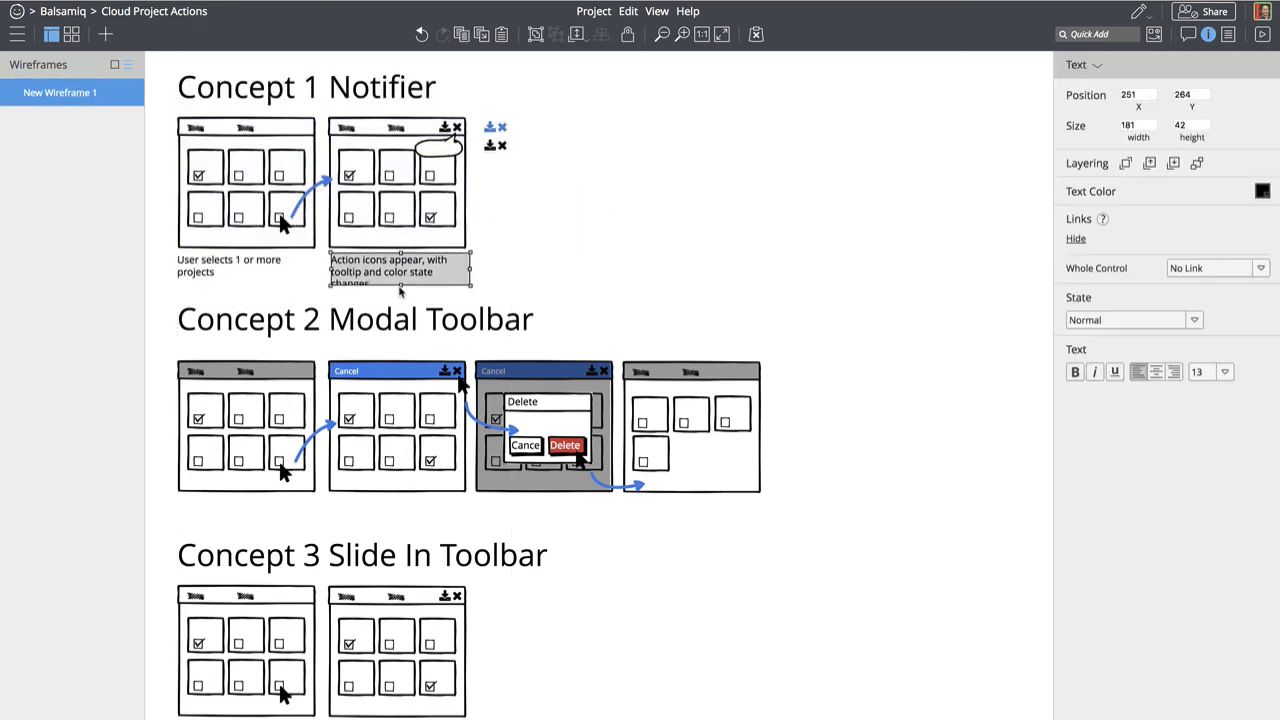
drag(400, 286, 400, 297)
Move the Concept 2 and Concept 3 groups down together to leave space below the Concept 1 captions
scroll(360, 445, down, 2)
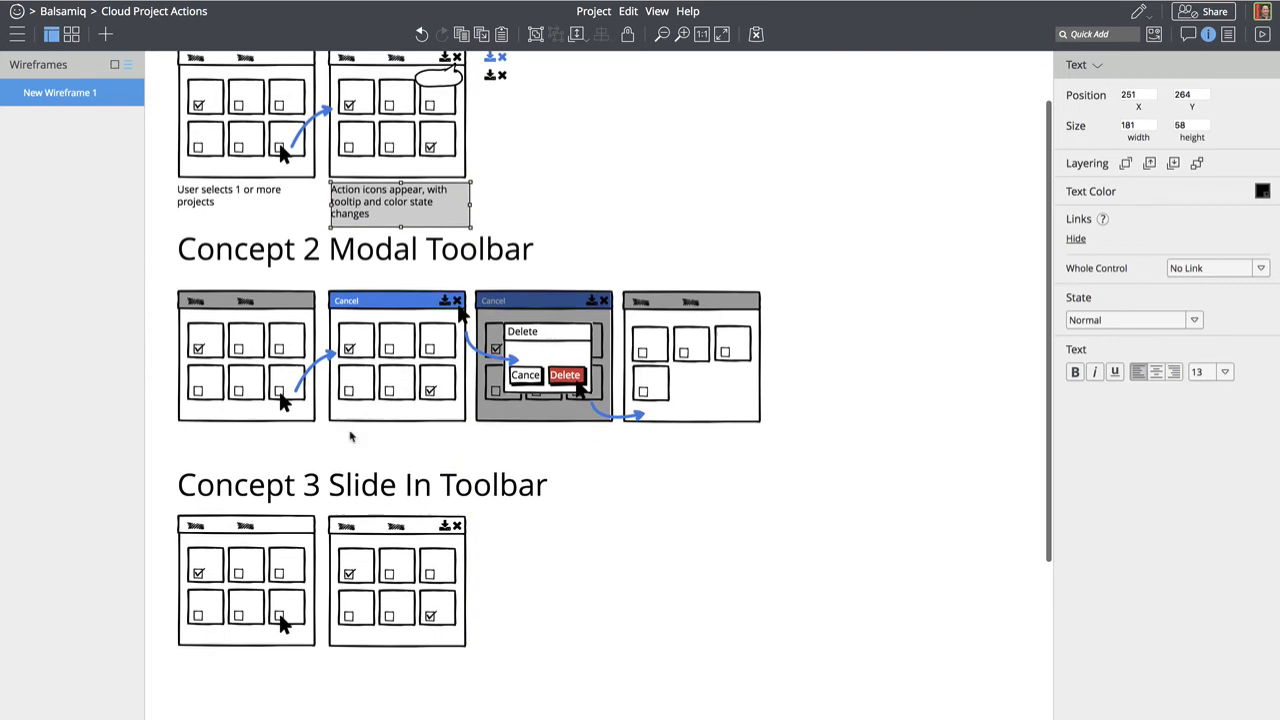
drag(164, 234, 757, 628)
scroll(969, 497, up, 1)
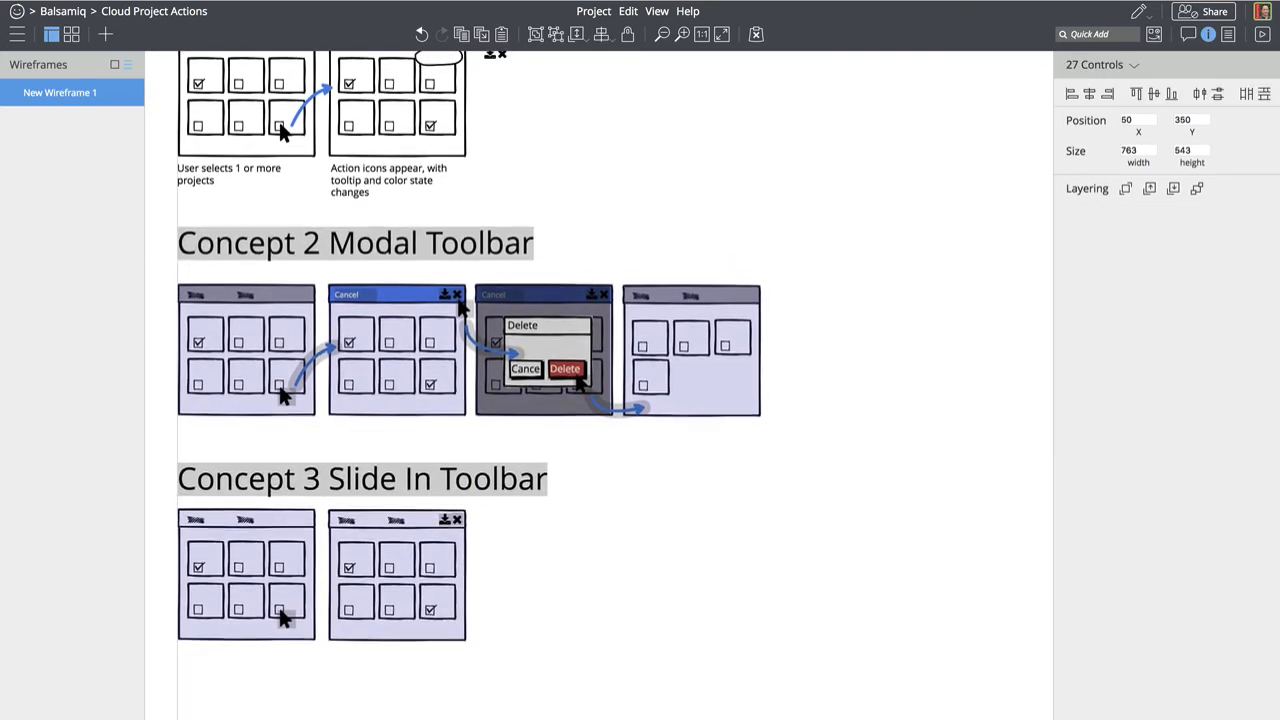
click(643, 447)
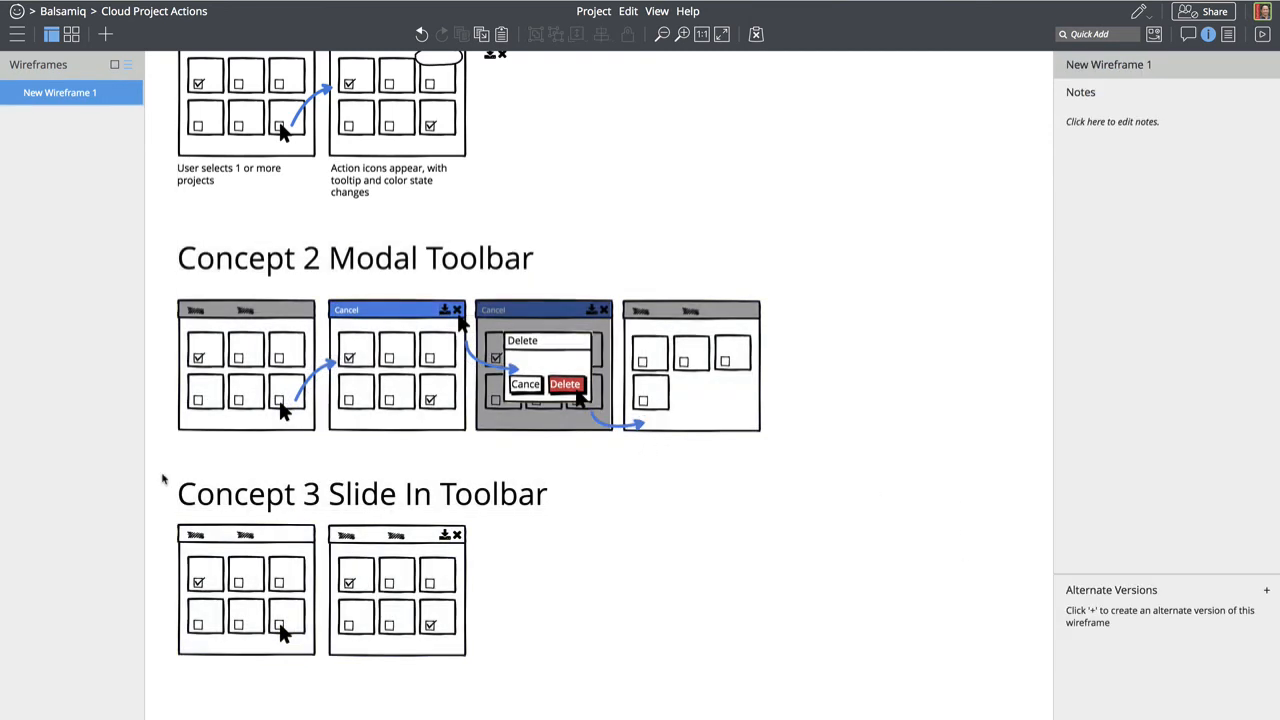
Move the Concept 3 heading and its two sketches down to X 50, Y 719
drag(163, 478, 610, 718)
key(shift+Left)
key(shift+Down)
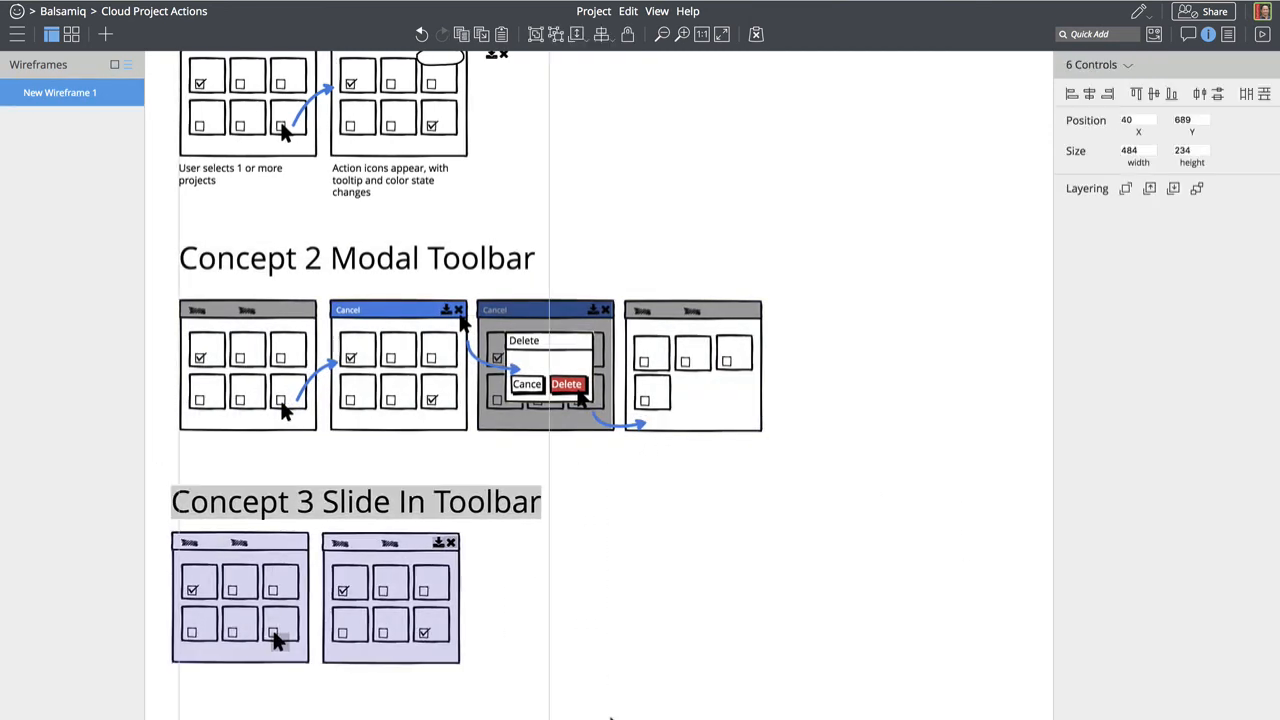
key(shift+Right)
key(shift+Down)
key(shift+Down)
key(shift+Down)
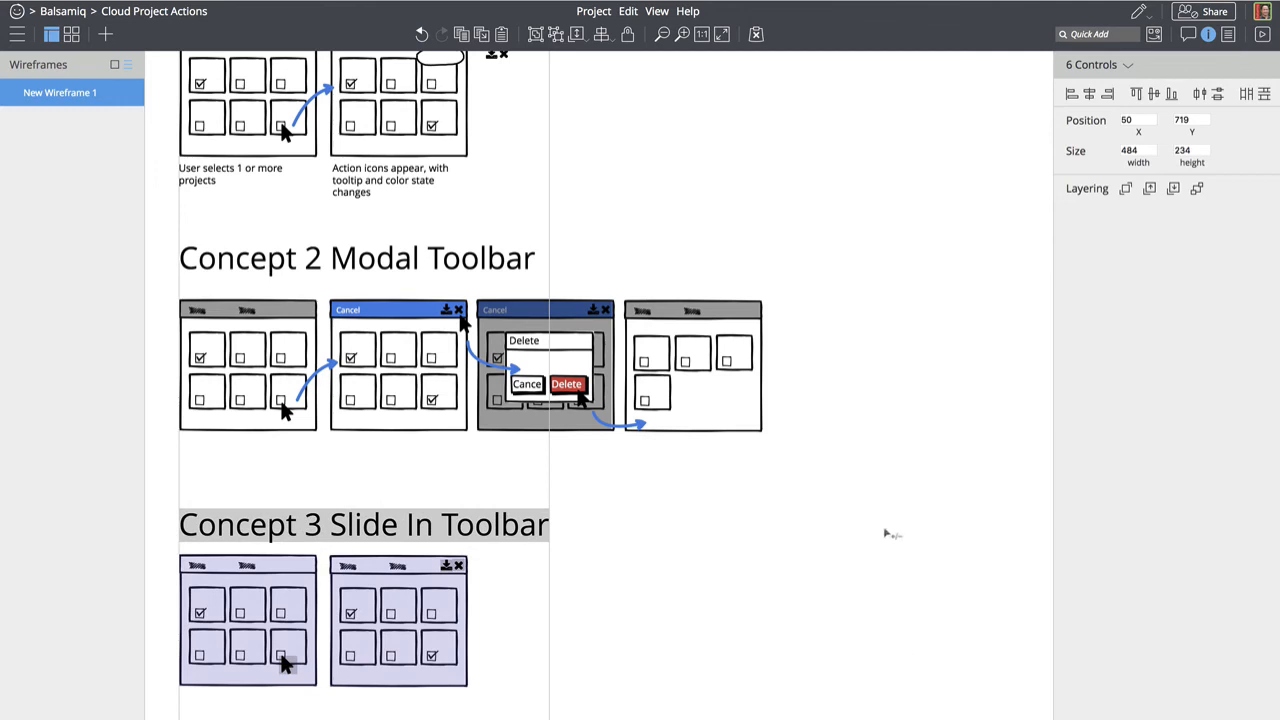
click(864, 493)
Copy both Concept 1 captions below the first two Concept 2 sketches at X 50, Y 634
click(236, 181)
shift+click(368, 179)
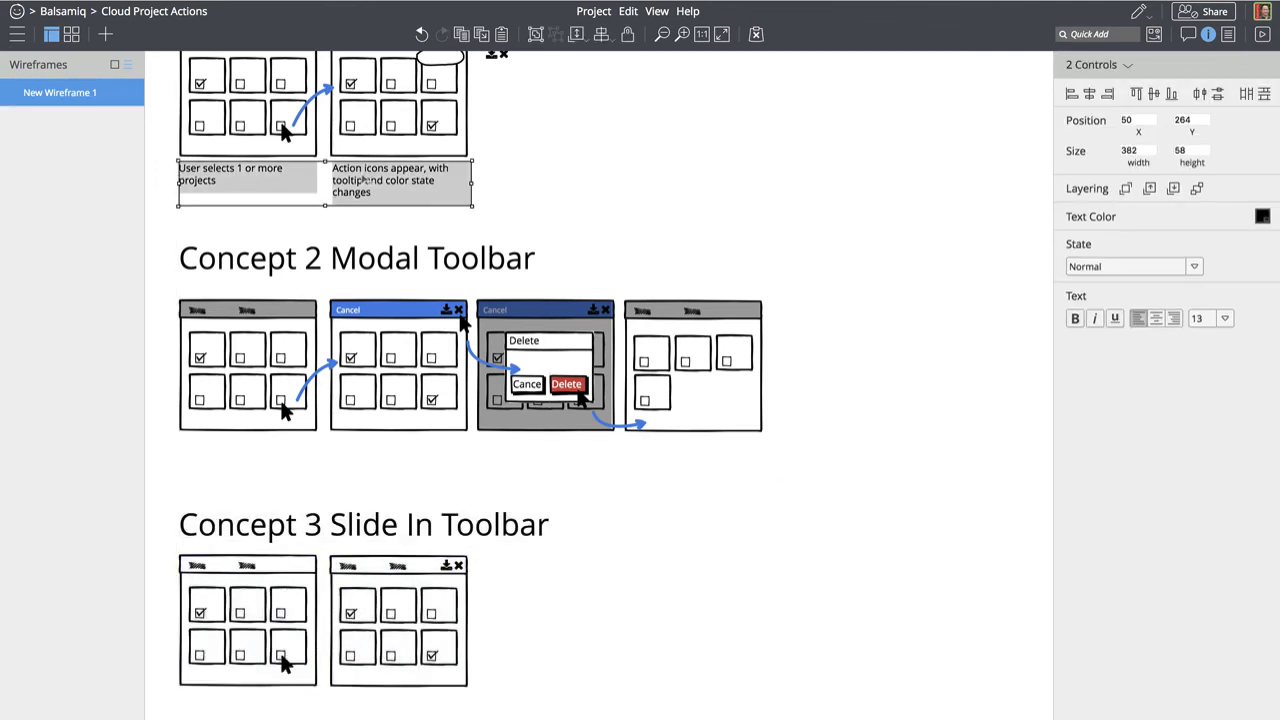
key(alt+super+d)
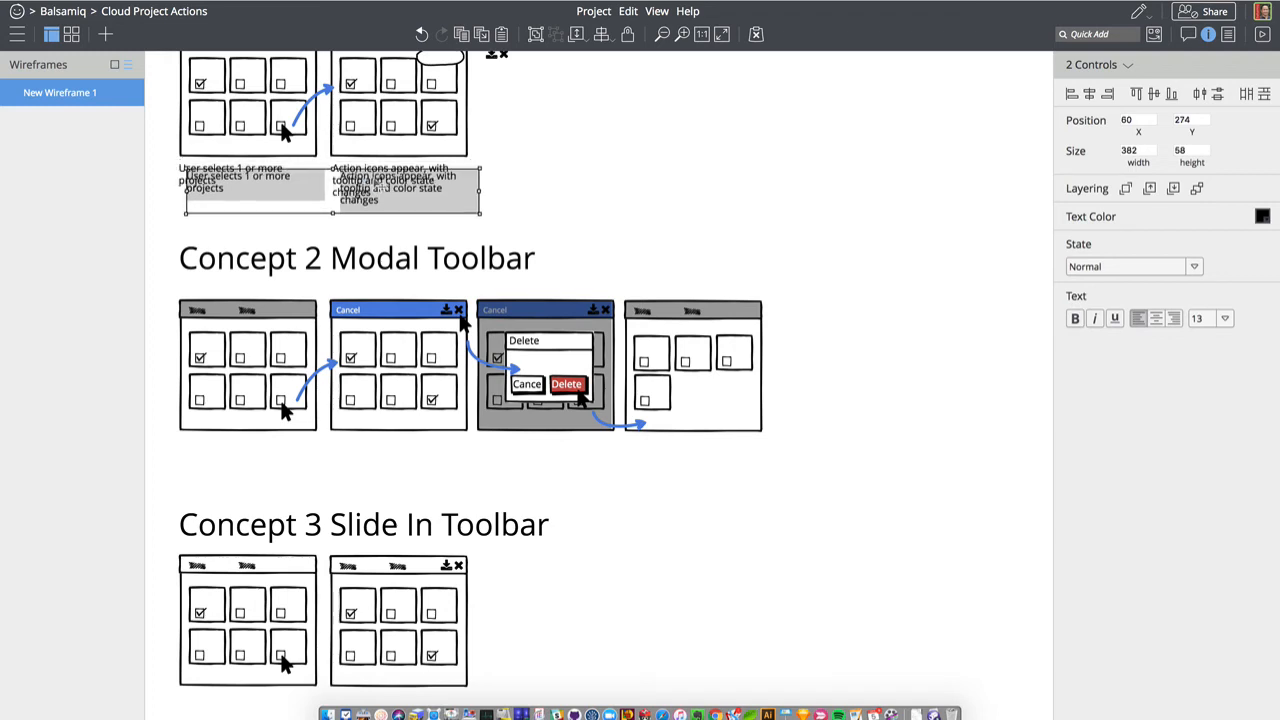
drag(368, 183, 370, 464)
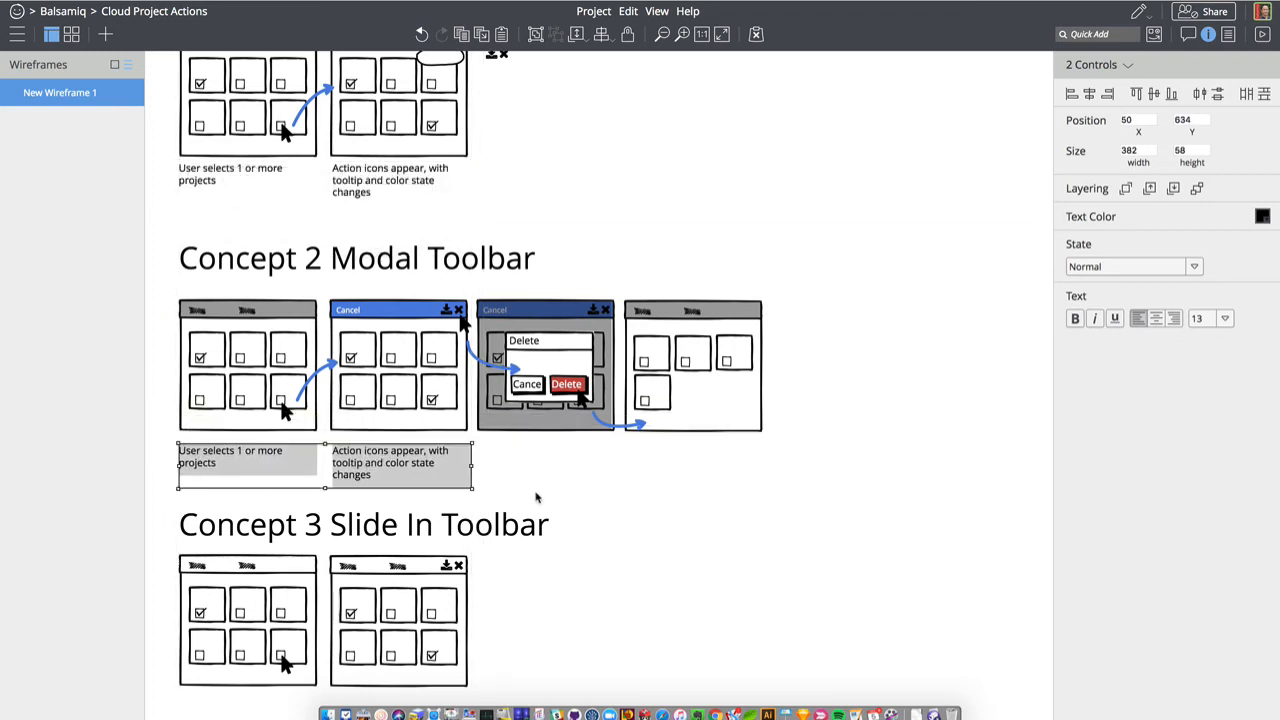
Change the caption below the second Concept 2 sketch to "Toolbar changes to show actions."
click(537, 498)
click(404, 466)
double_click(404, 466)
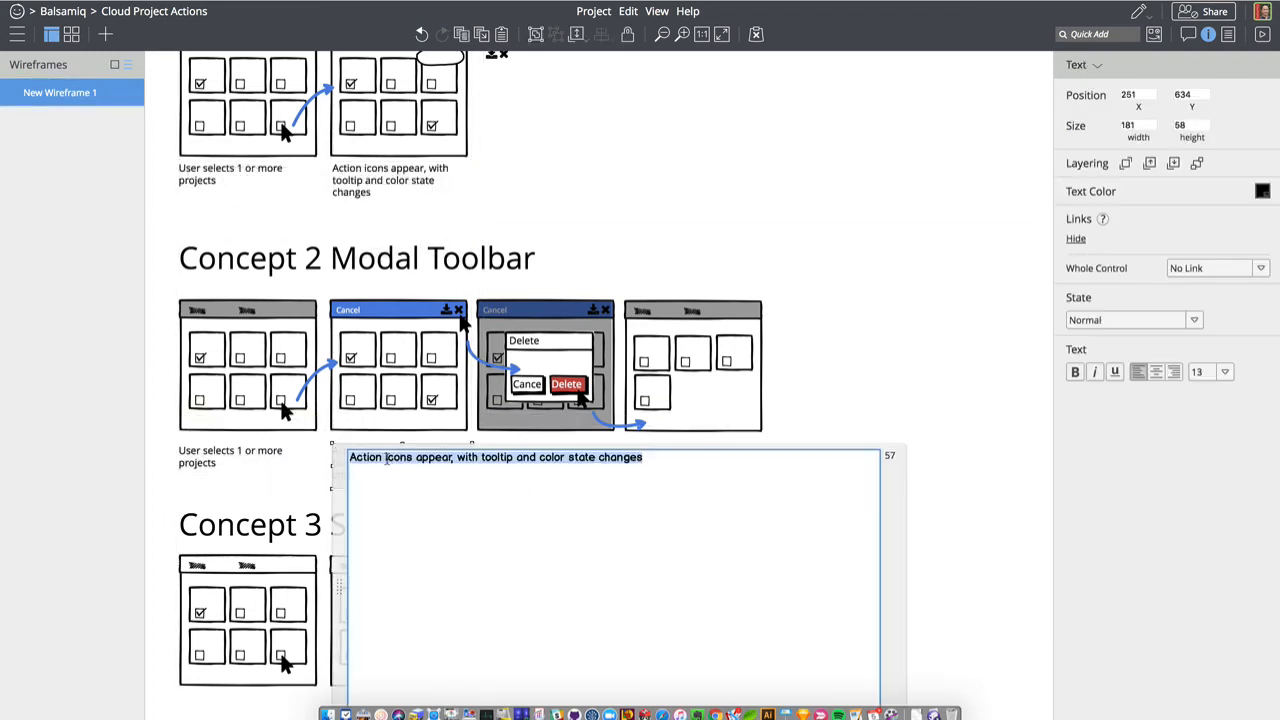
click(400, 457)
triple_click(383, 460)
text(Toolbo)
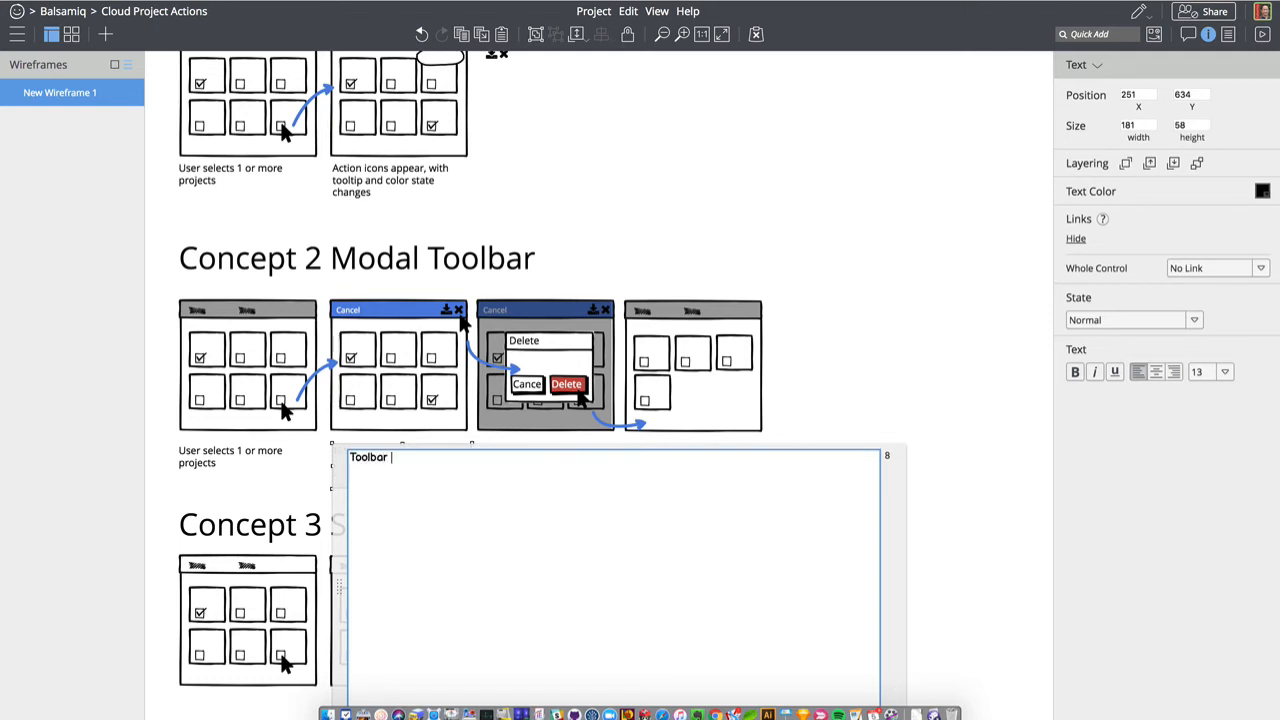
text(r changes to show actions.)
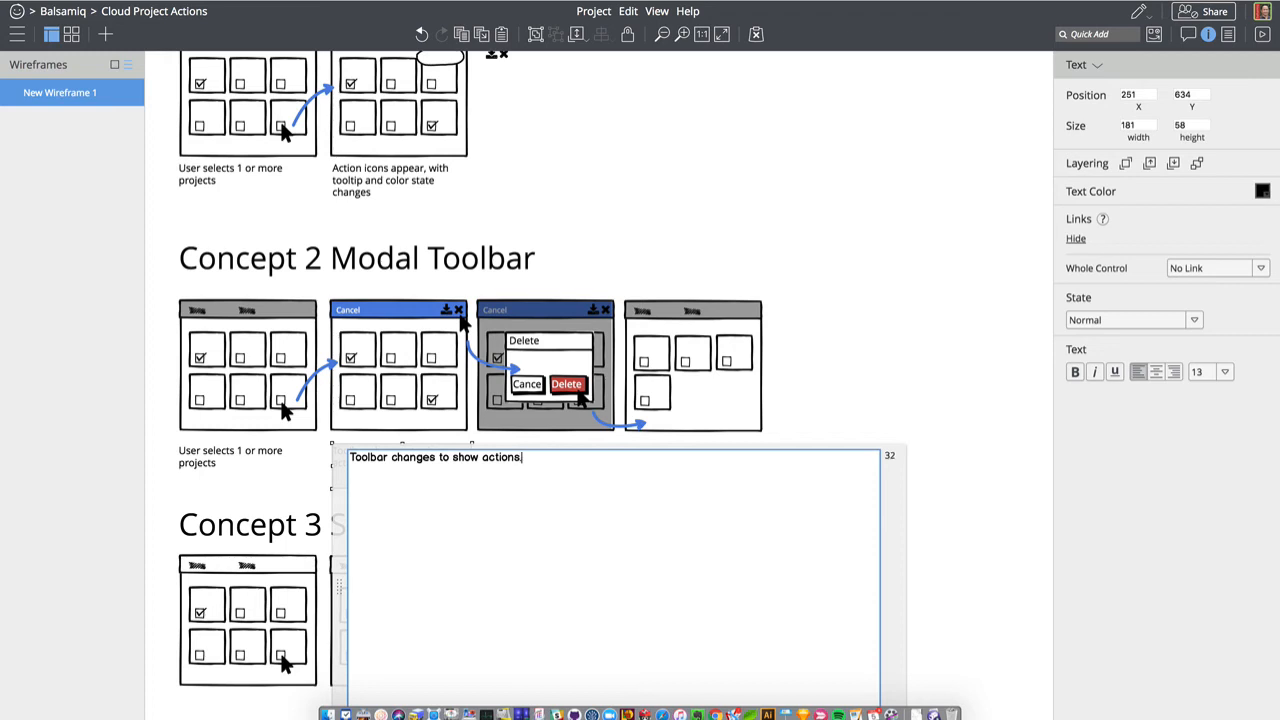
key(super+Return)
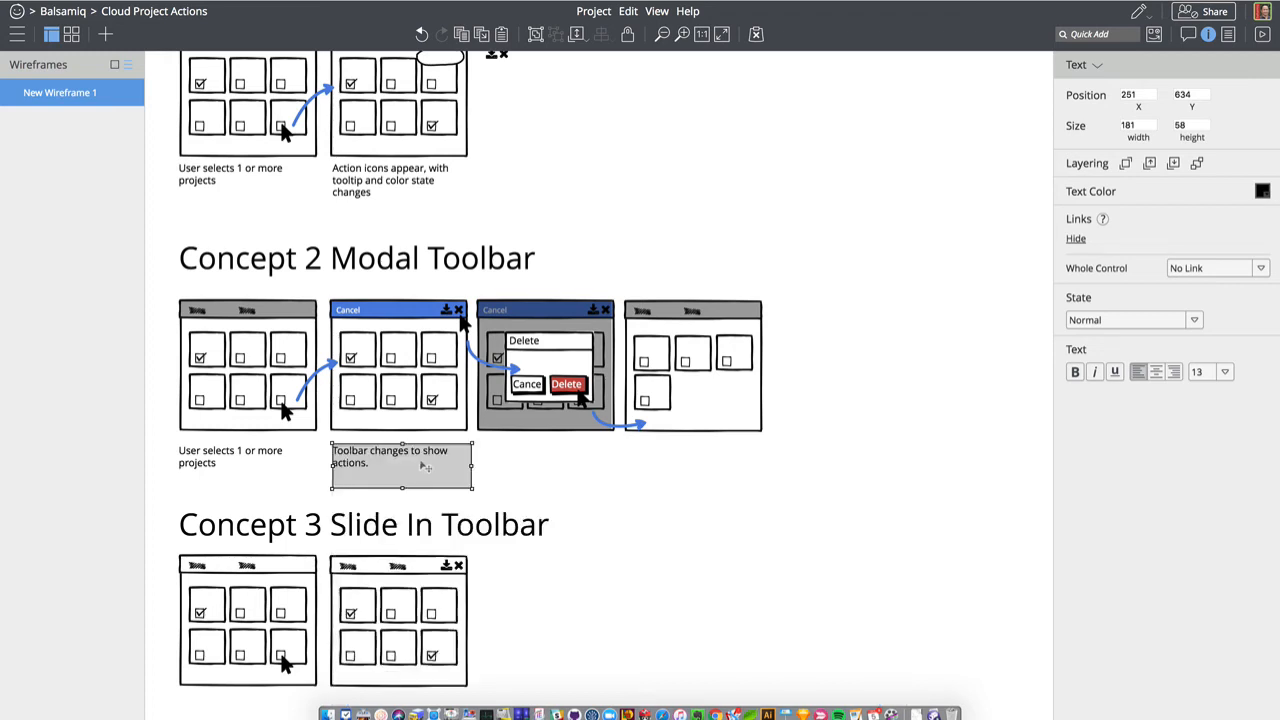
Recolor the download and X icons in the second Concept 2 sketch's blue toolbar to white
click(446, 312)
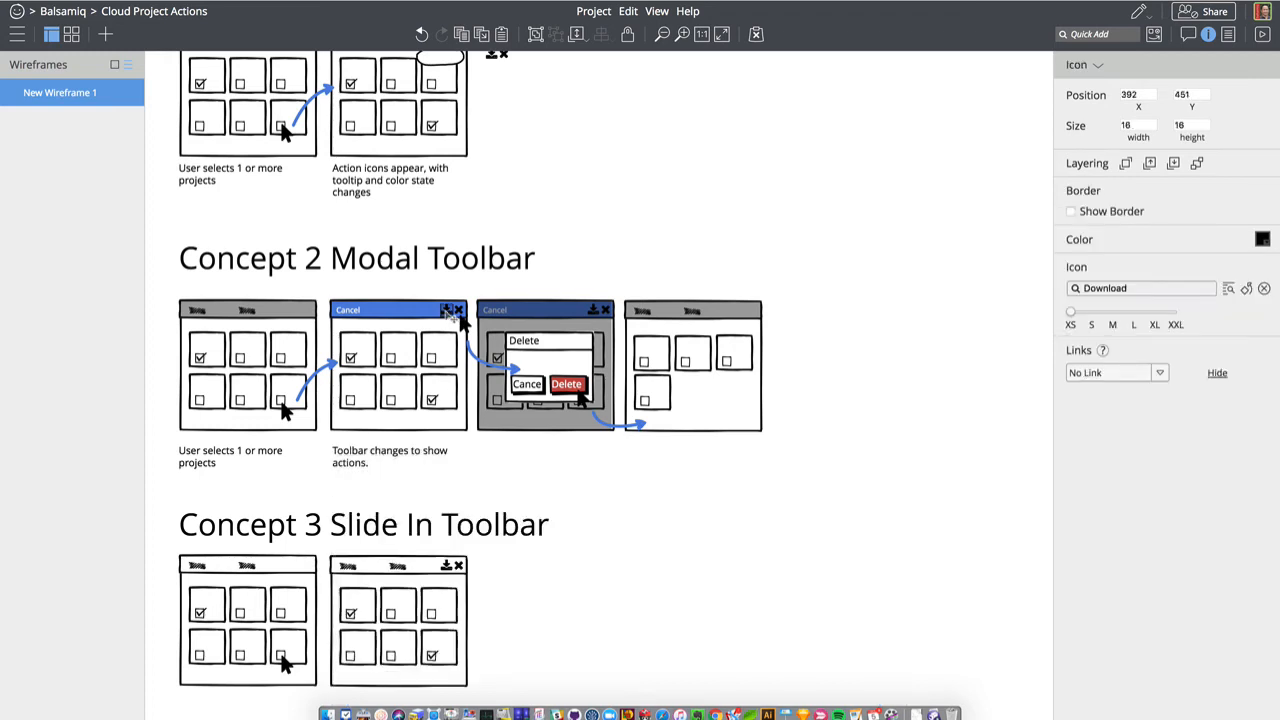
shift+click(458, 313)
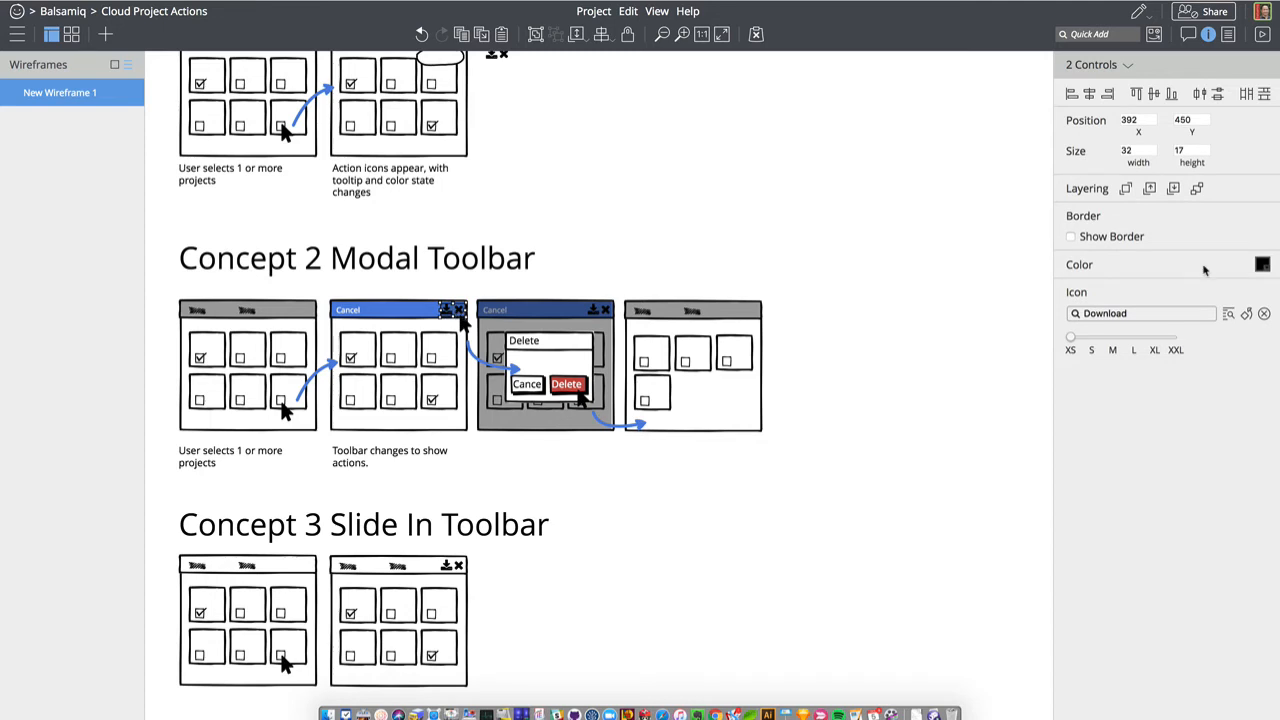
click(1262, 264)
click(749, 257)
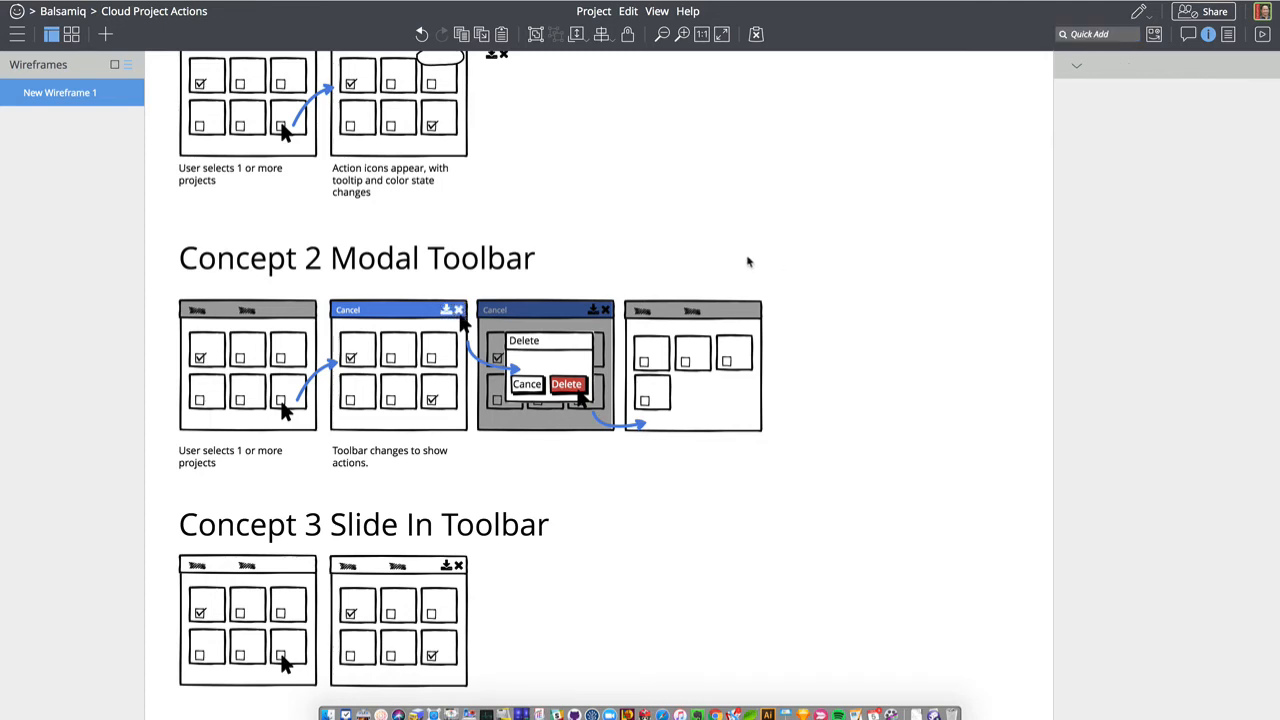
Recolor the download icon beneath the modal overlay in the third Concept 2 sketch to white
click(597, 314)
right_click(597, 314)
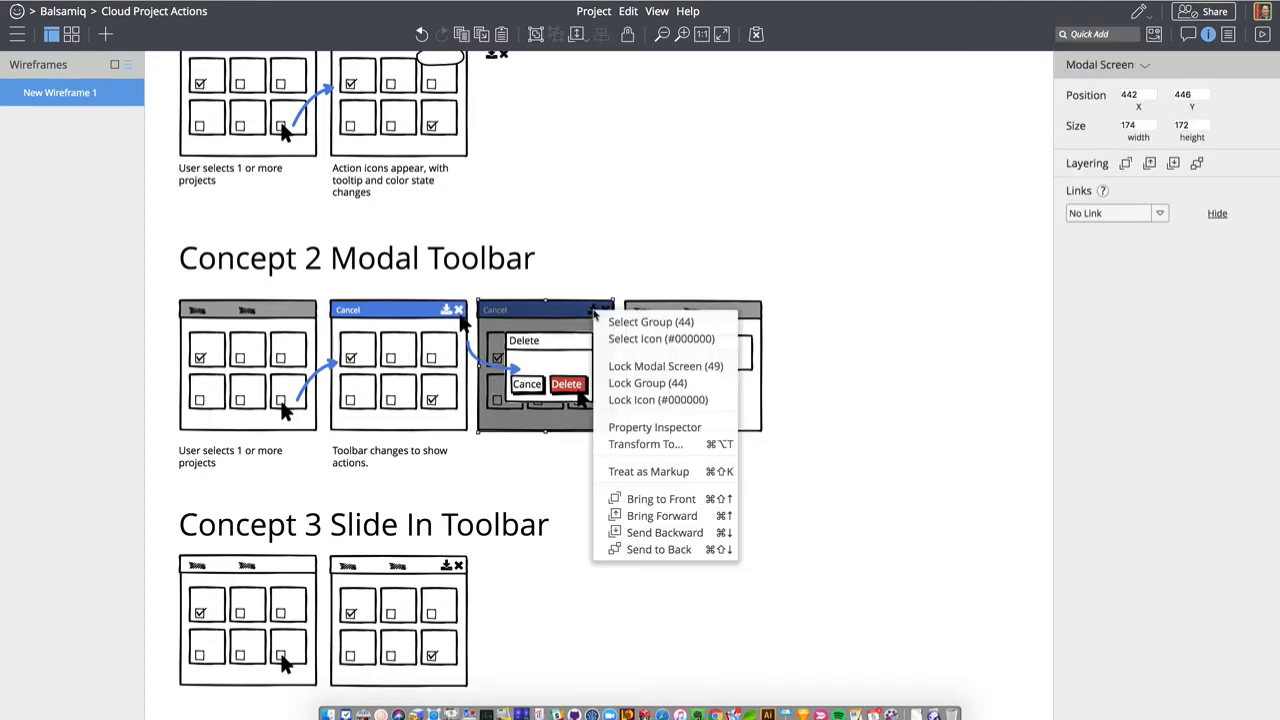
click(643, 347)
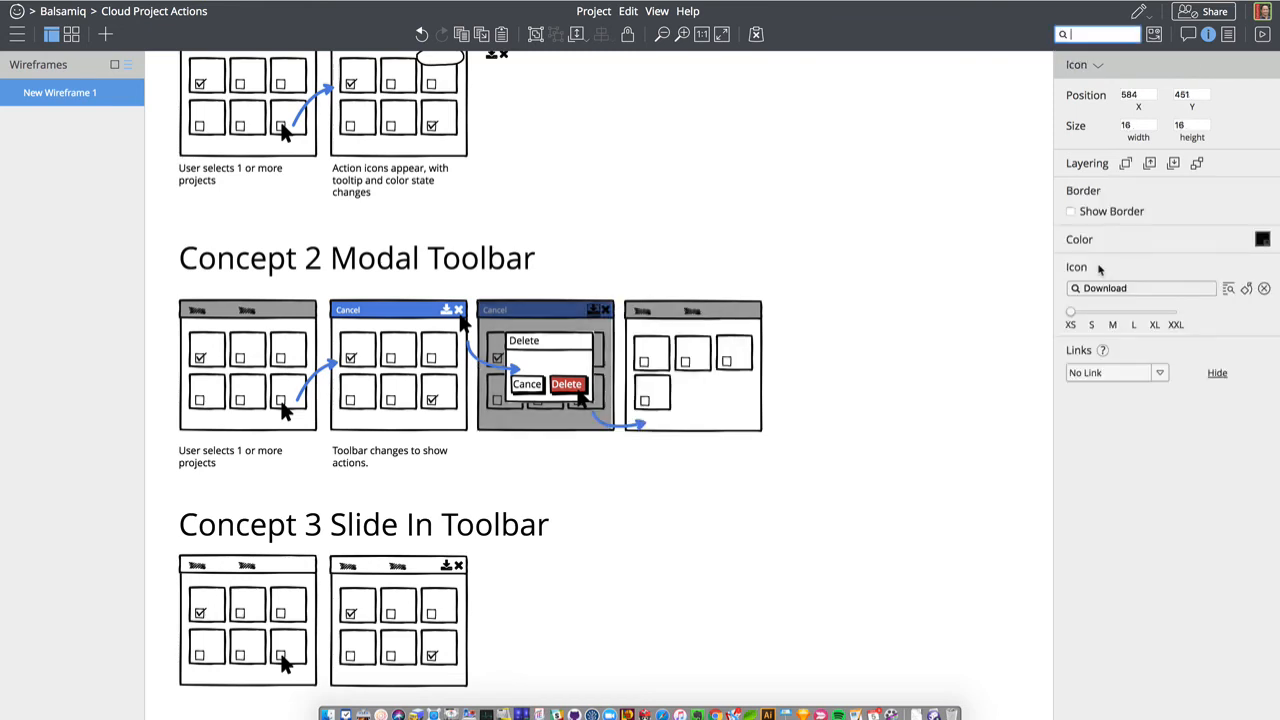
click(1262, 240)
click(1262, 290)
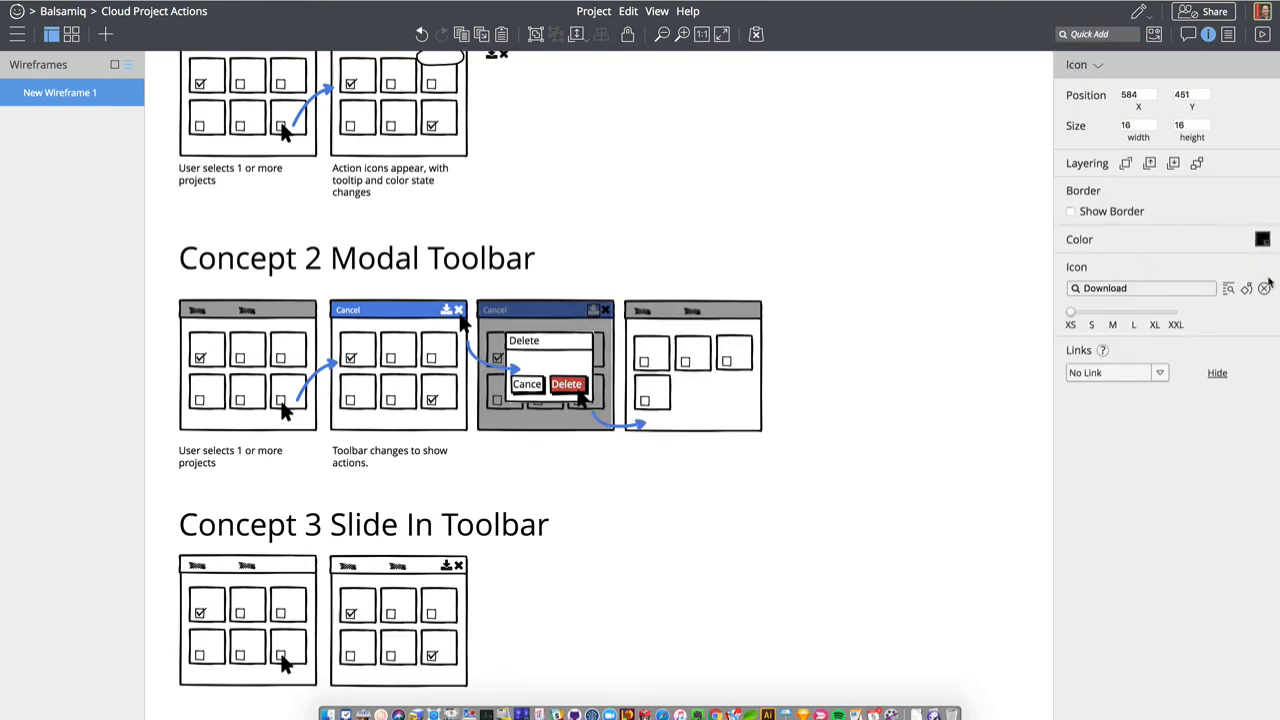
Recolor the X icon beneath the modal overlay in the third Concept 2 sketch to white
click(608, 315)
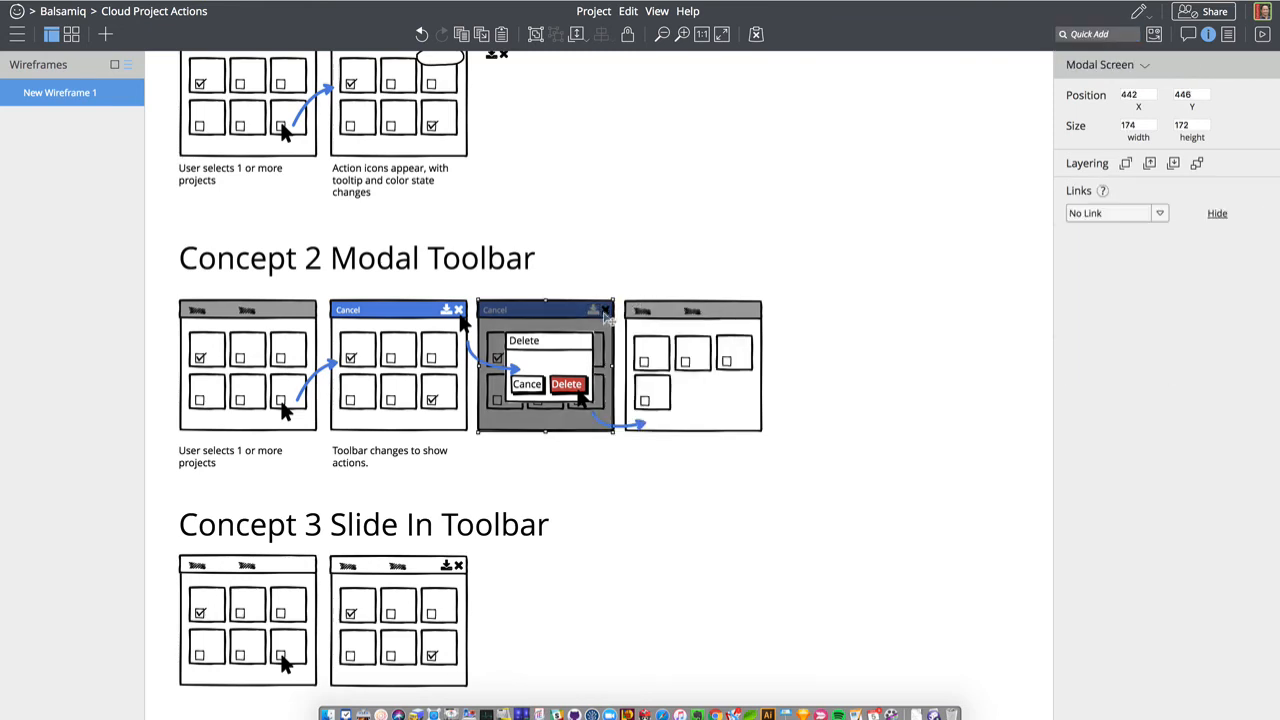
click(580, 287)
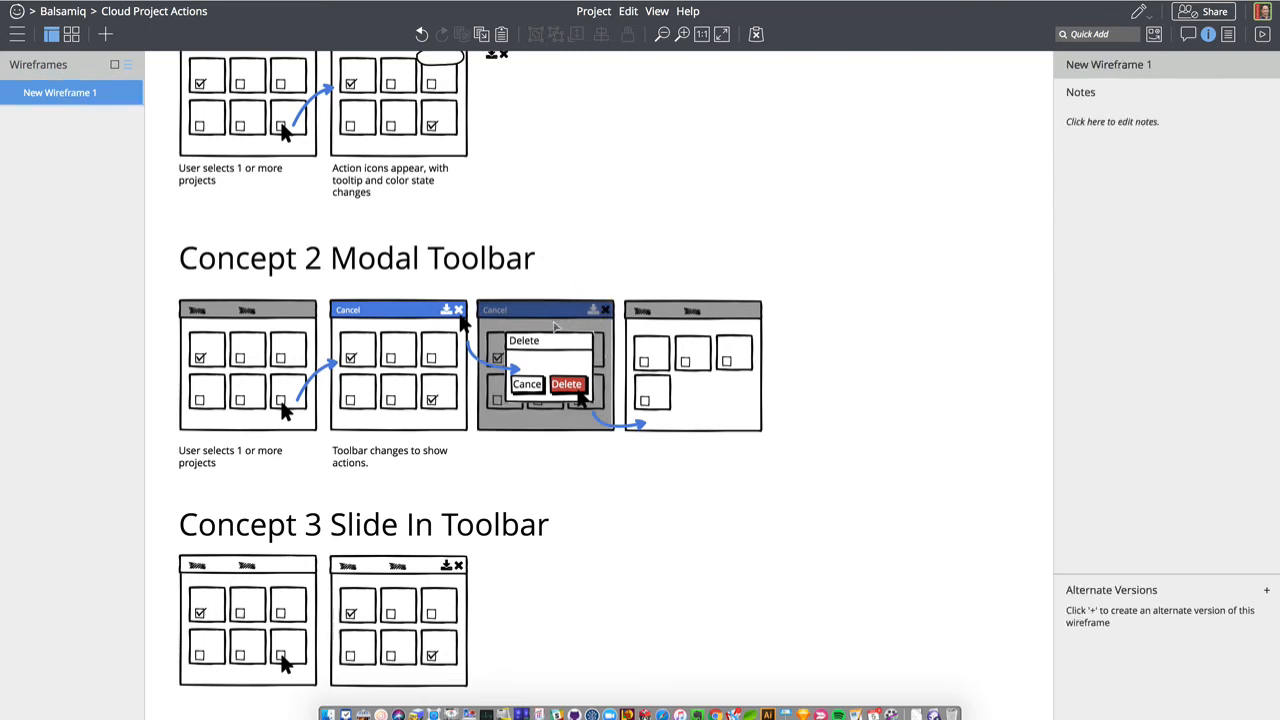
click(558, 326)
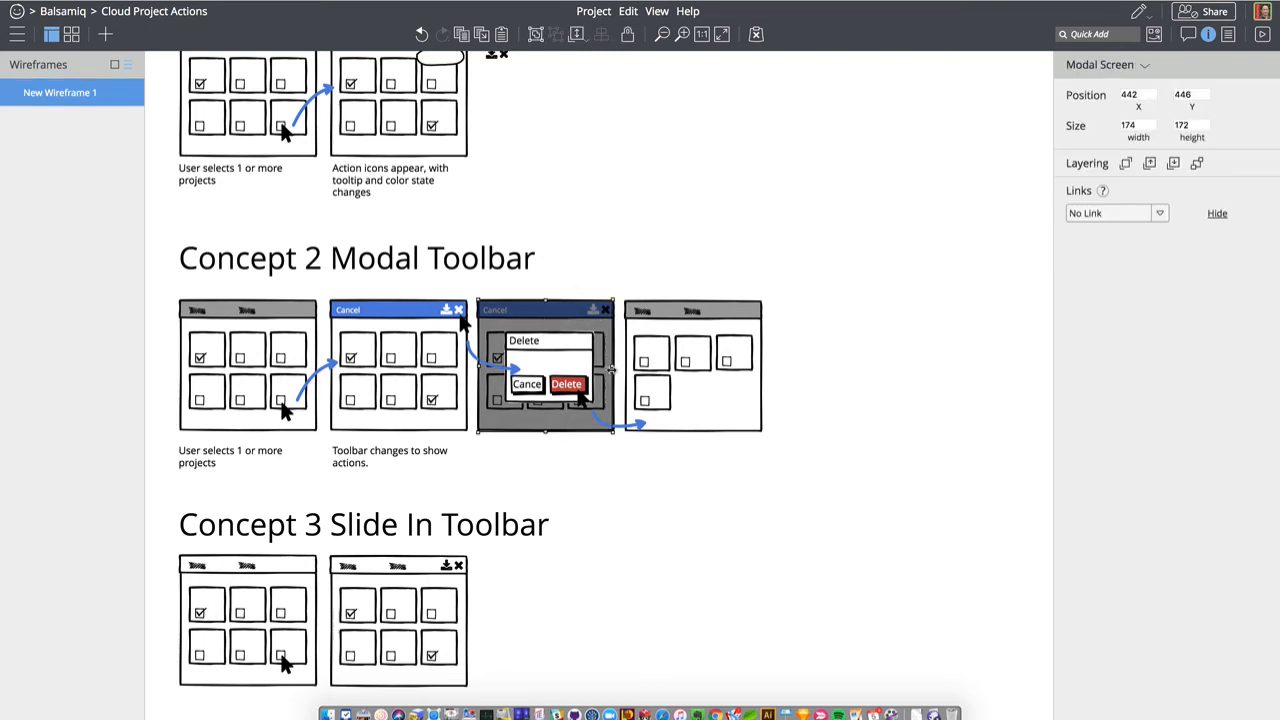
scroll(600, 307, down, 1)
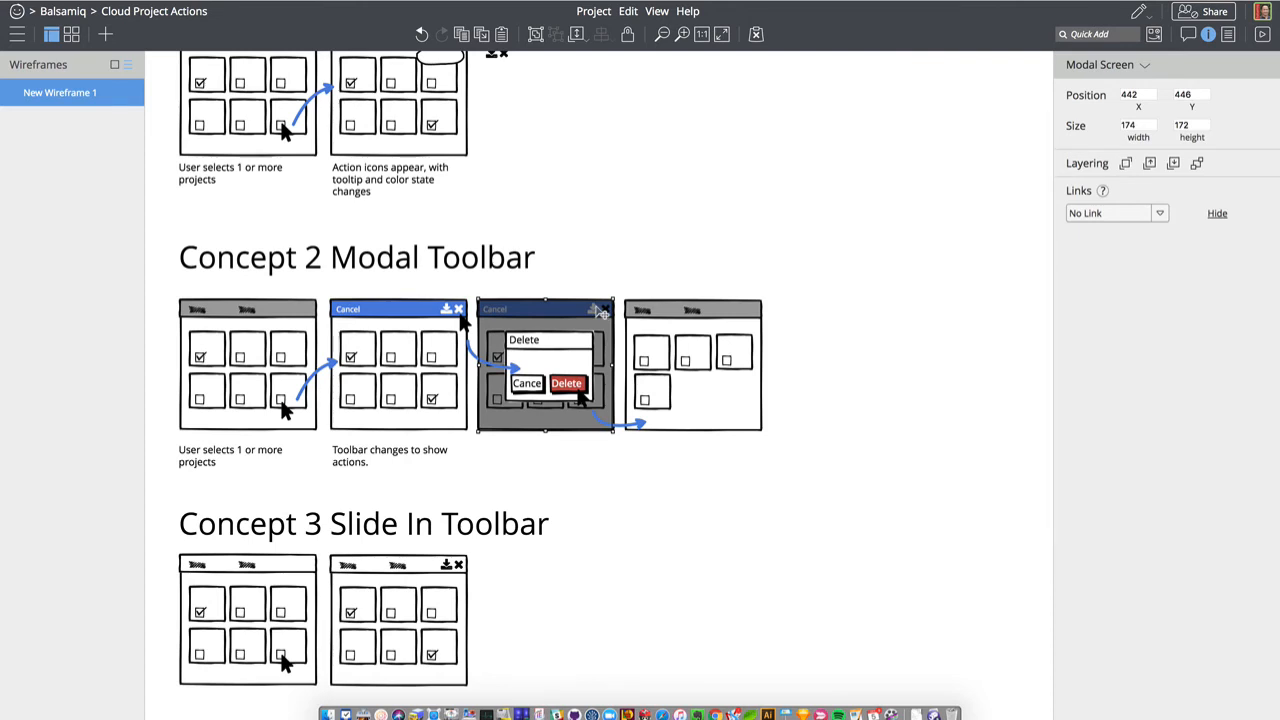
right_click(602, 314)
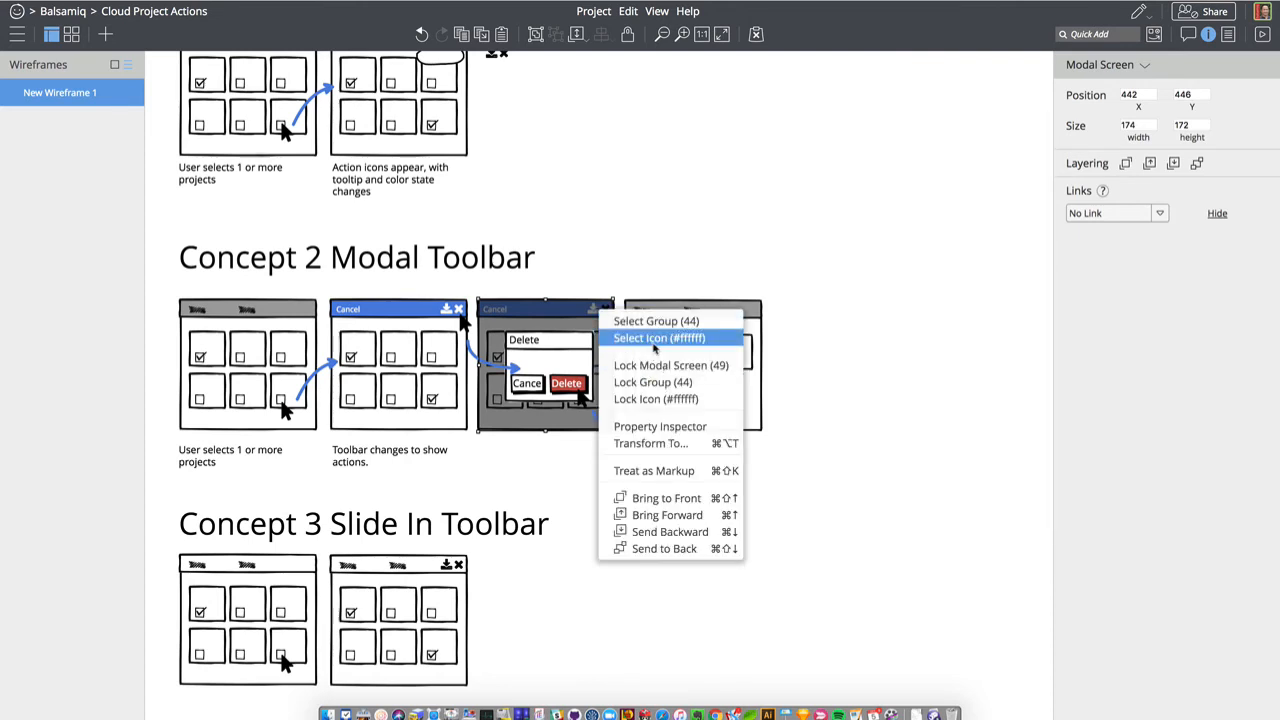
click(655, 340)
right_click(600, 312)
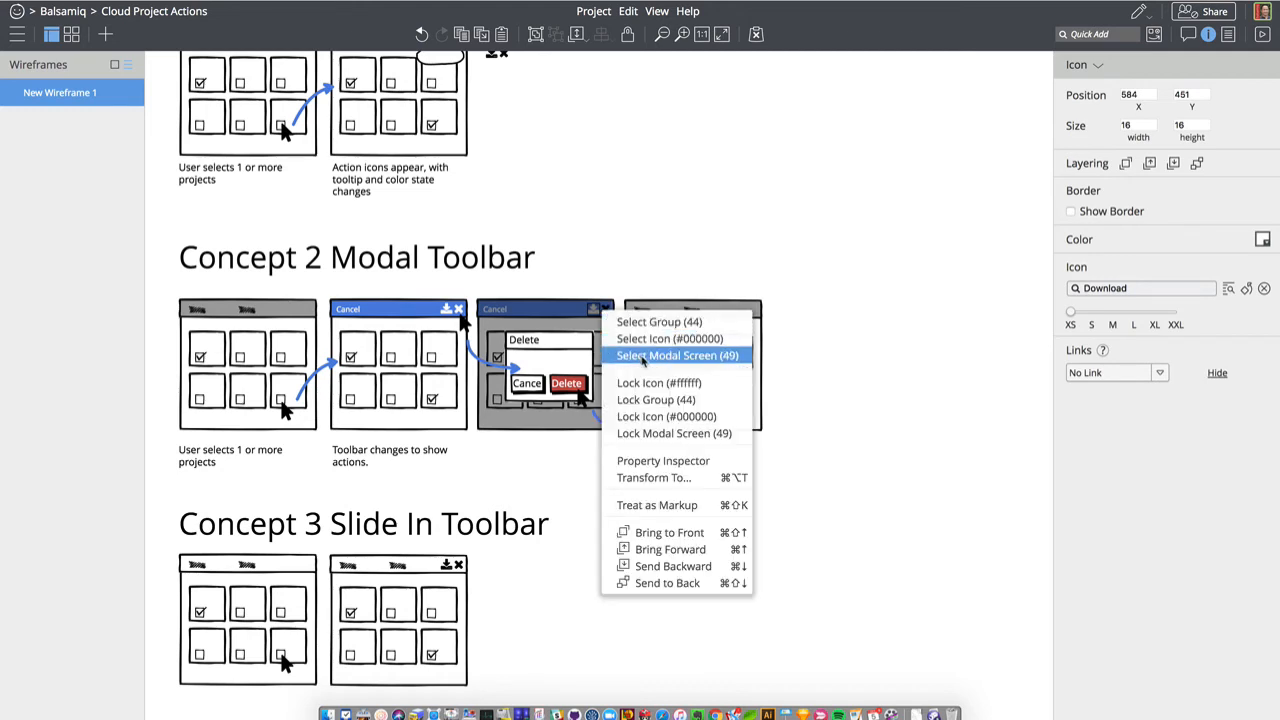
click(650, 339)
click(1262, 240)
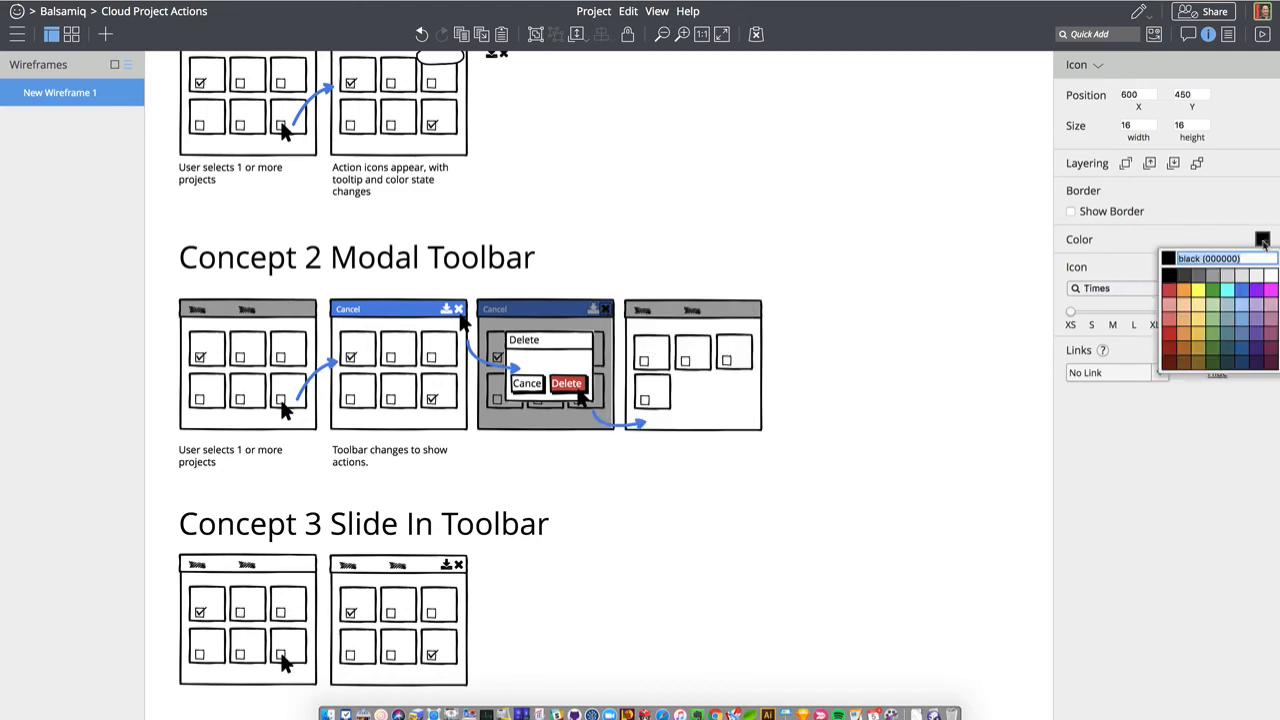
click(1271, 278)
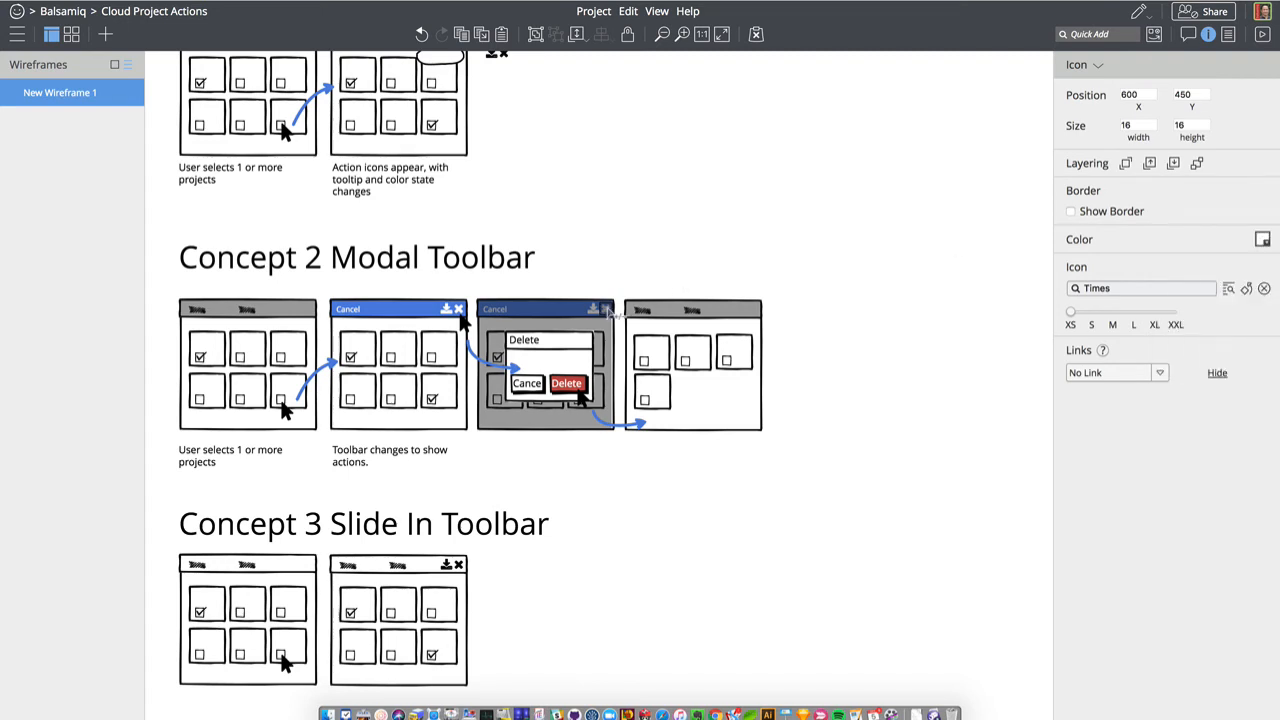
right_click(610, 310)
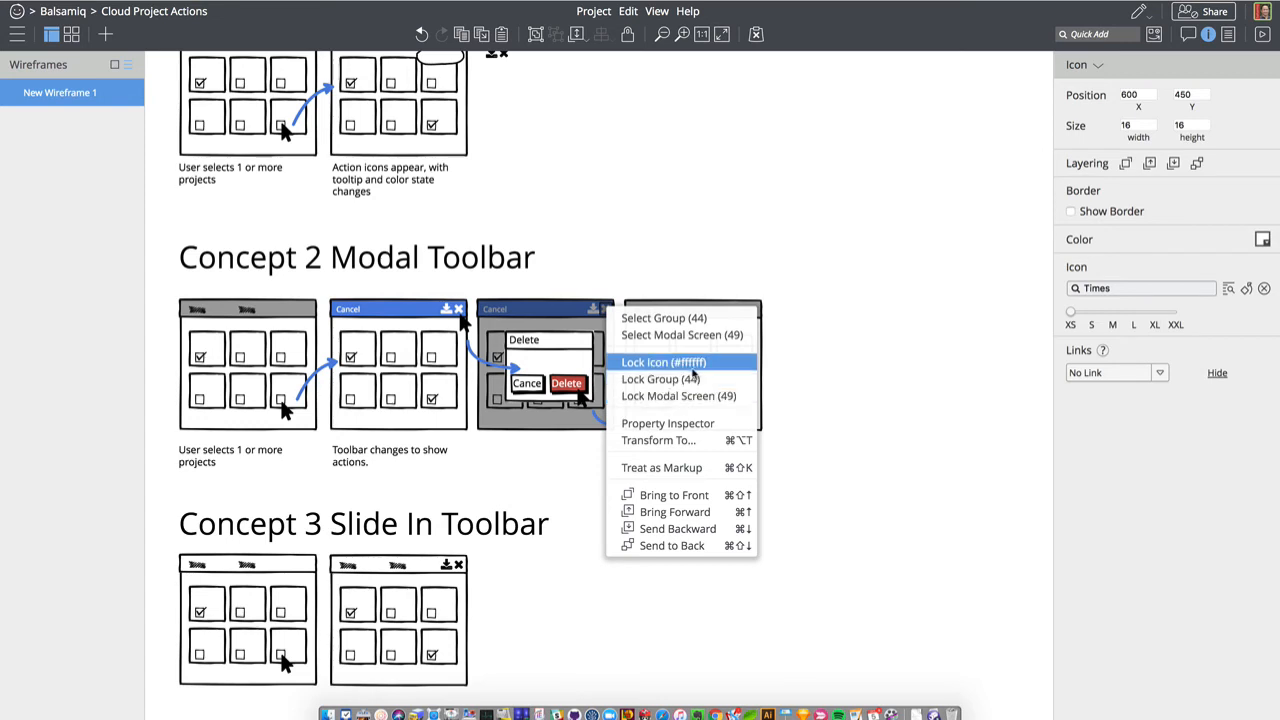
click(521, 458)
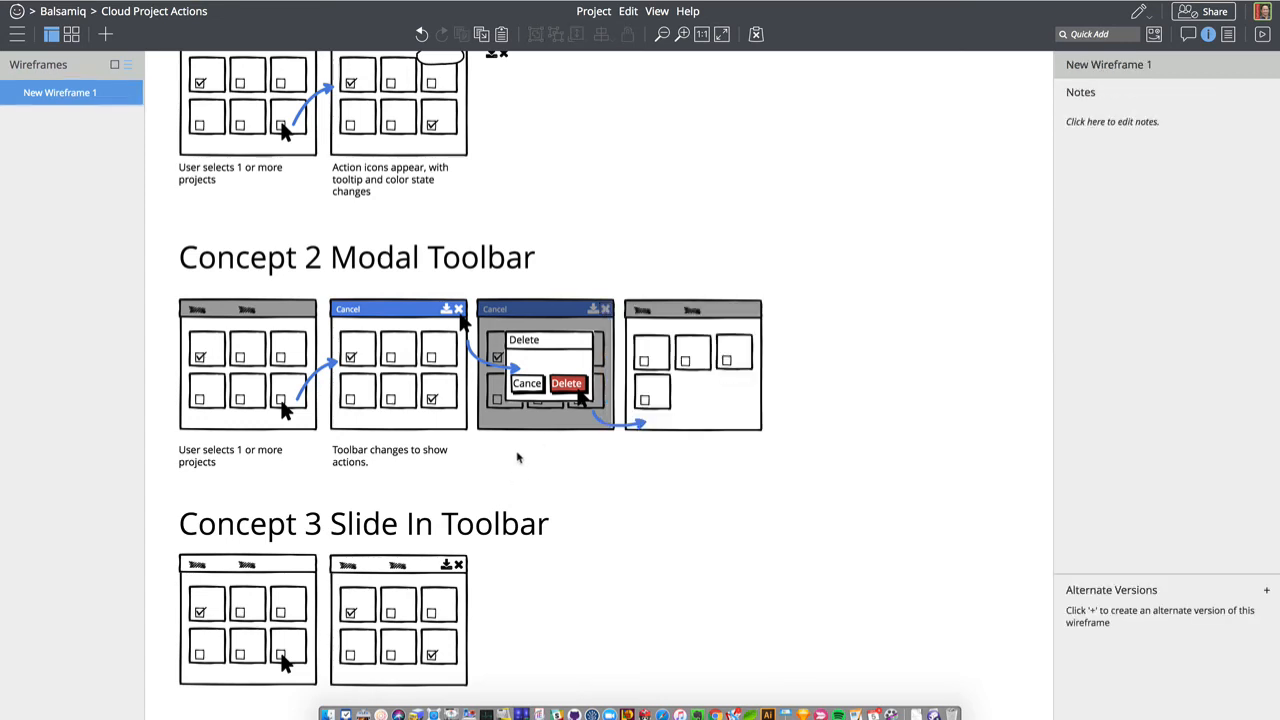
Copy the second Concept 2 caption below the third sketch, reword it as "Confirmation Dialog for action", and duplicate it below the fourth sketch
click(388, 452)
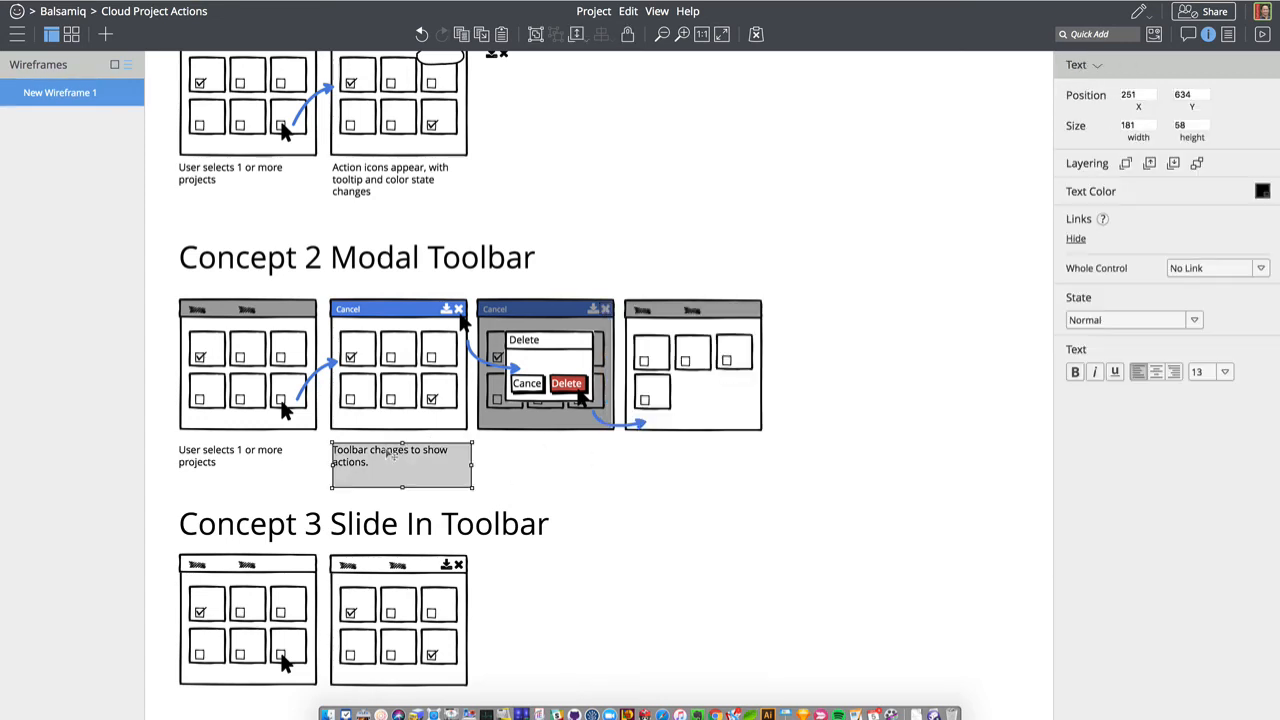
drag(384, 455, 526, 462)
double_click(526, 462)
text(Con)
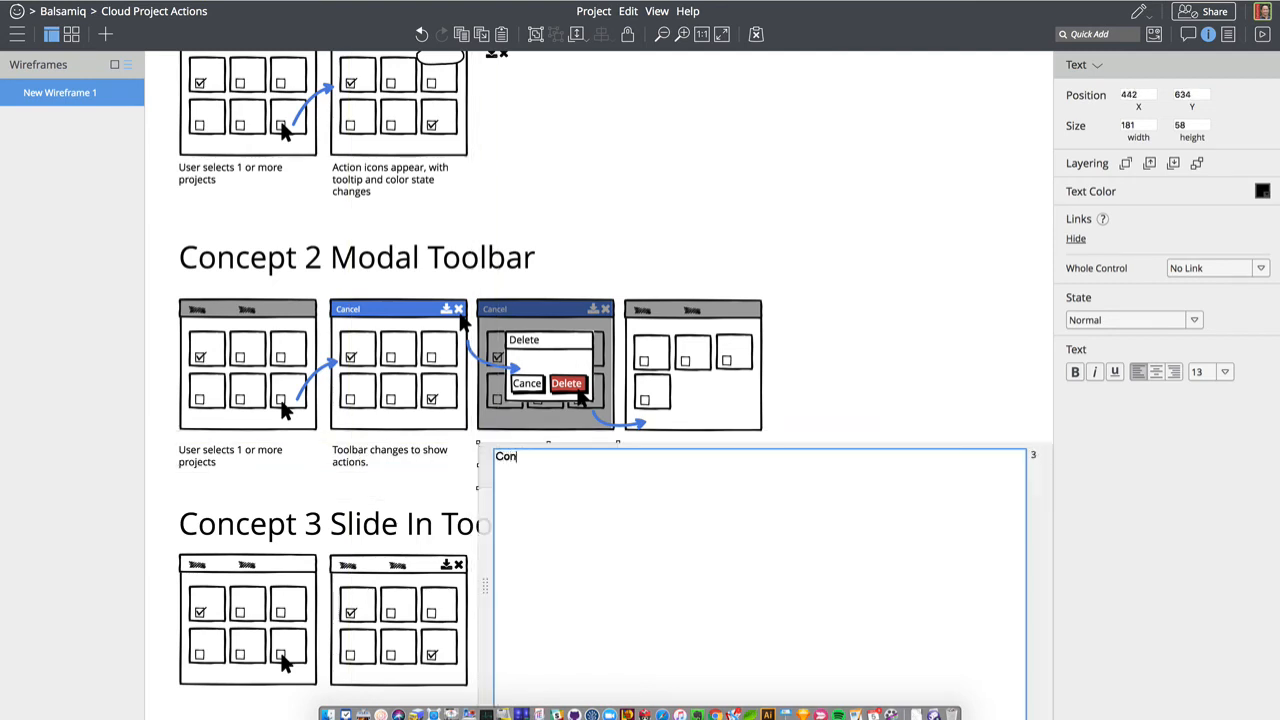
text(firmmation Dialog for)
key(BackSpace)
key(BackSpace)
text(or action)
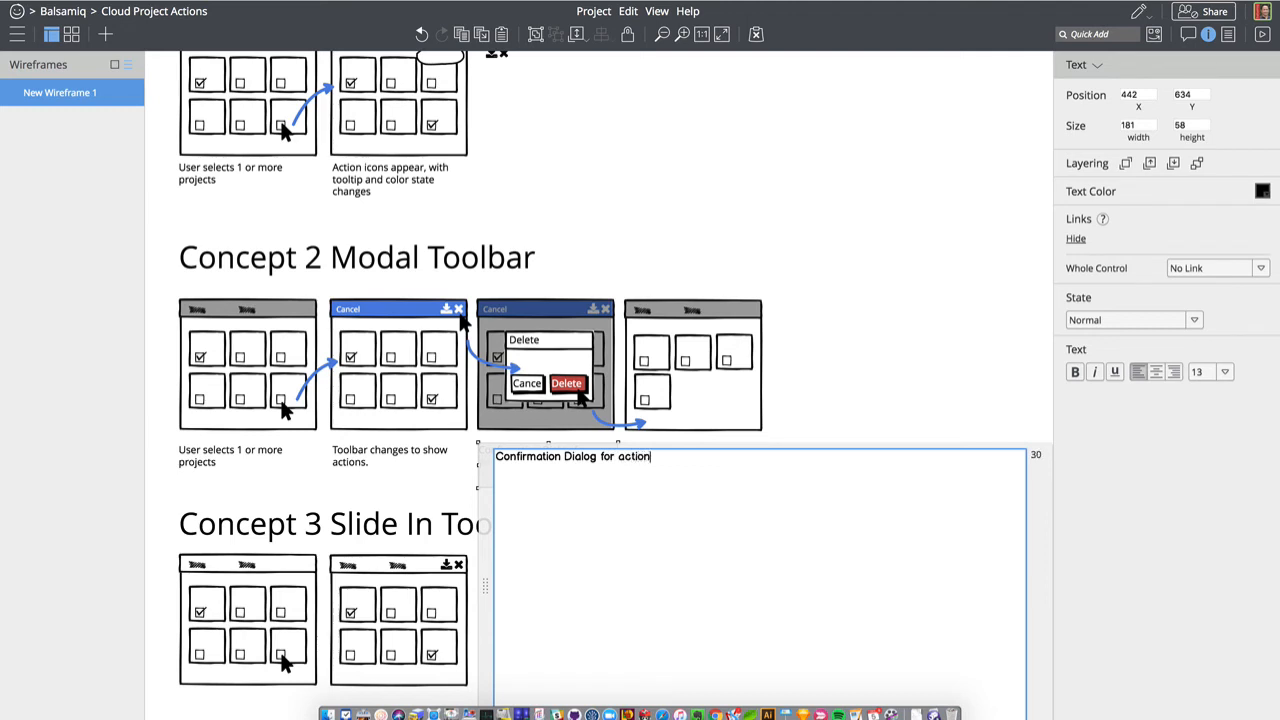
key(super+Return)
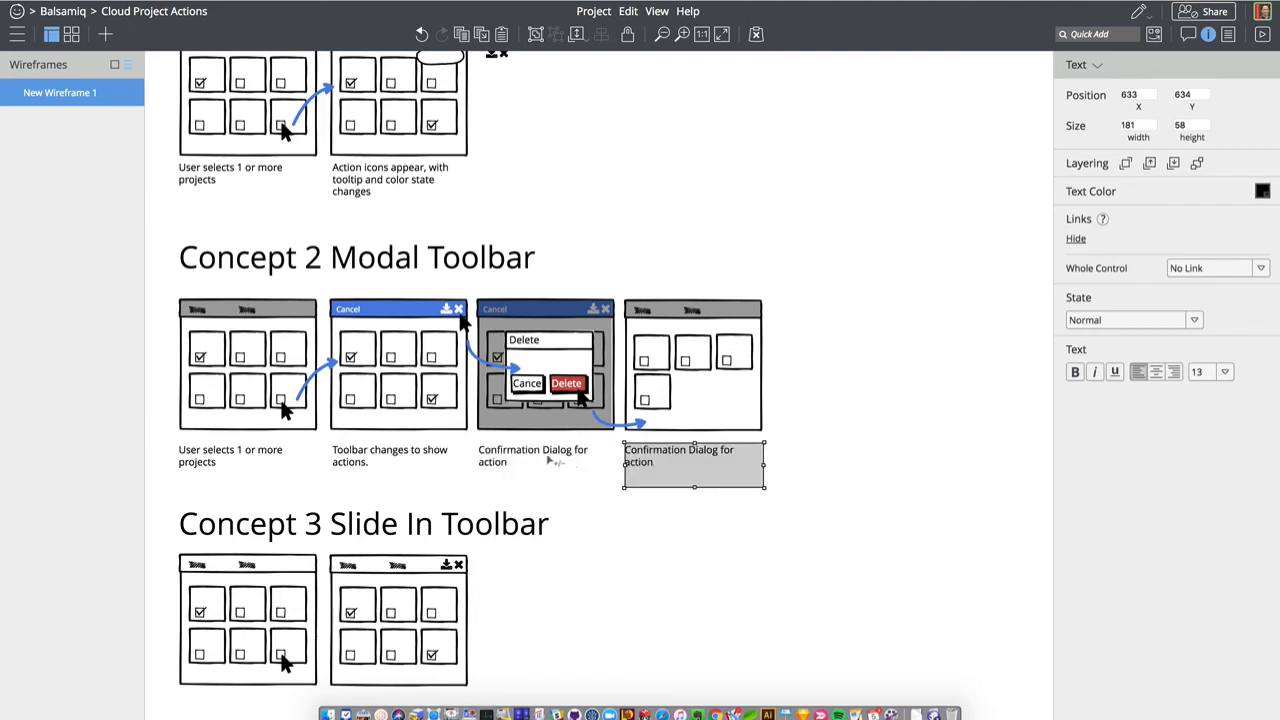
Change the caption below the third Concept 2 sketch to "Confirmation Dialog for delete action"
double_click(552, 460)
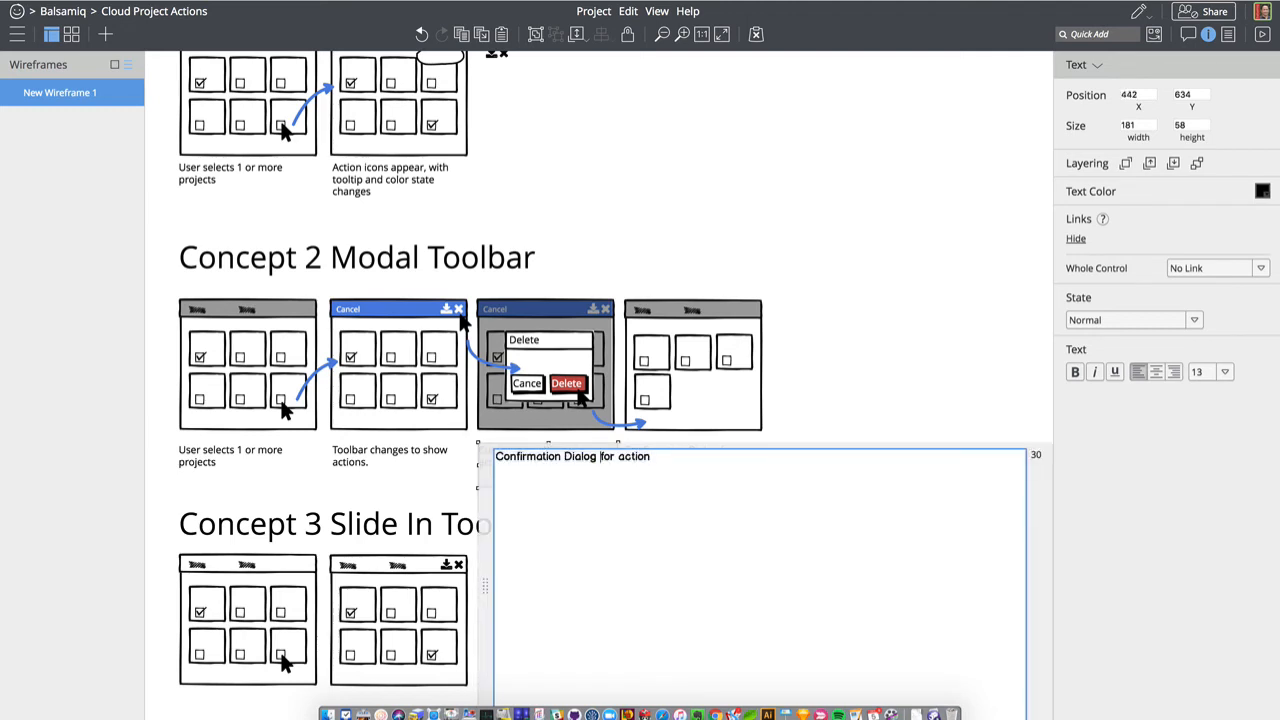
text(delete)
key(super+Return)
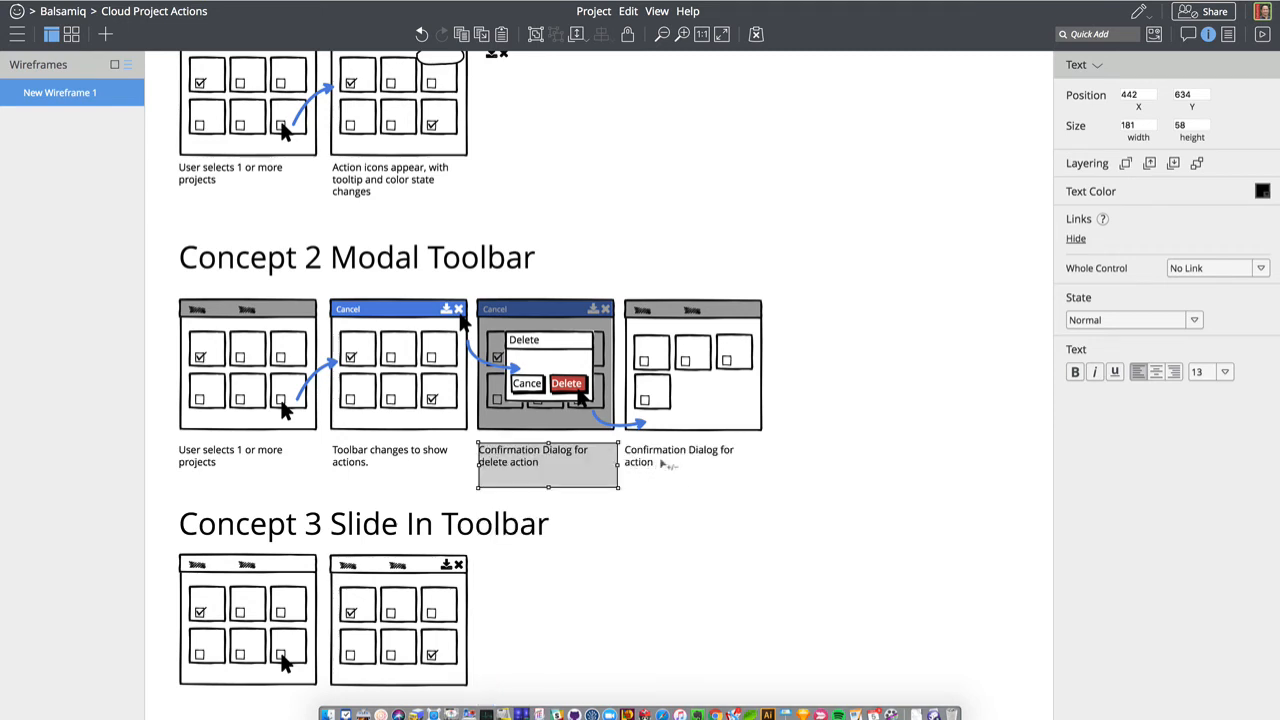
Change the caption below the fourth Concept 2 sketch to "Projects Deleted"
click(661, 463)
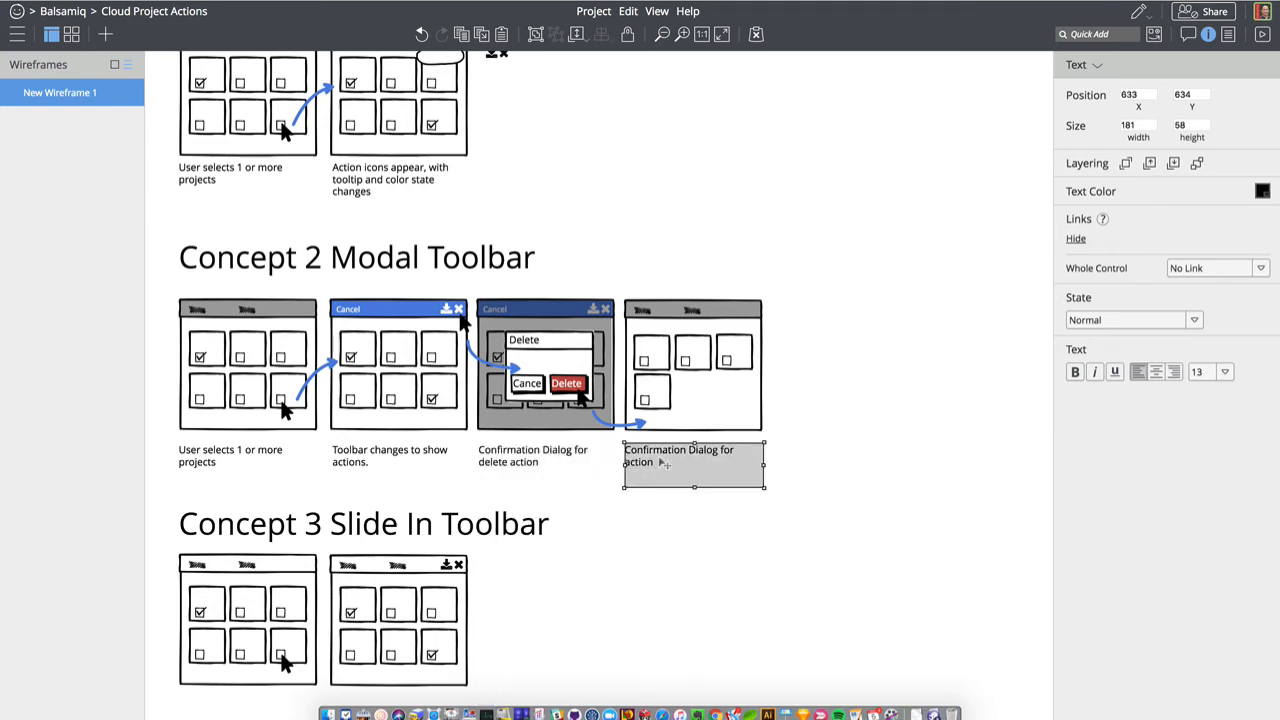
double_click(661, 463)
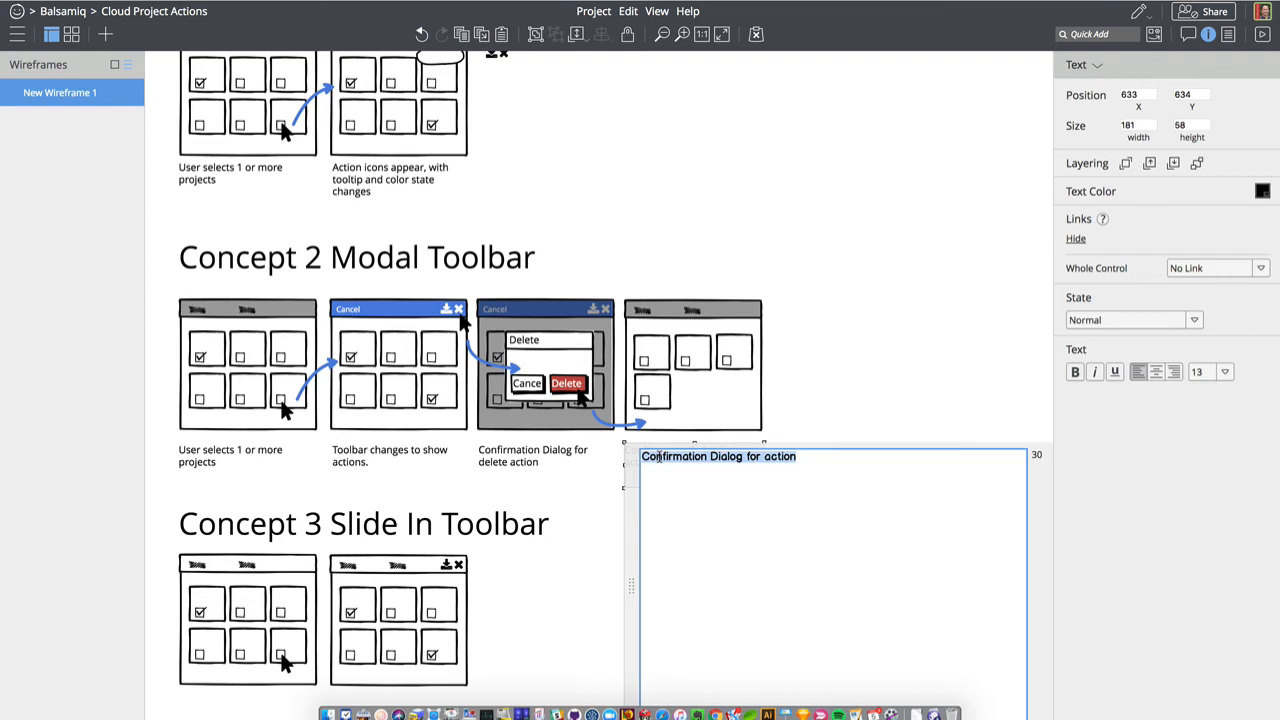
text(Projects Re)
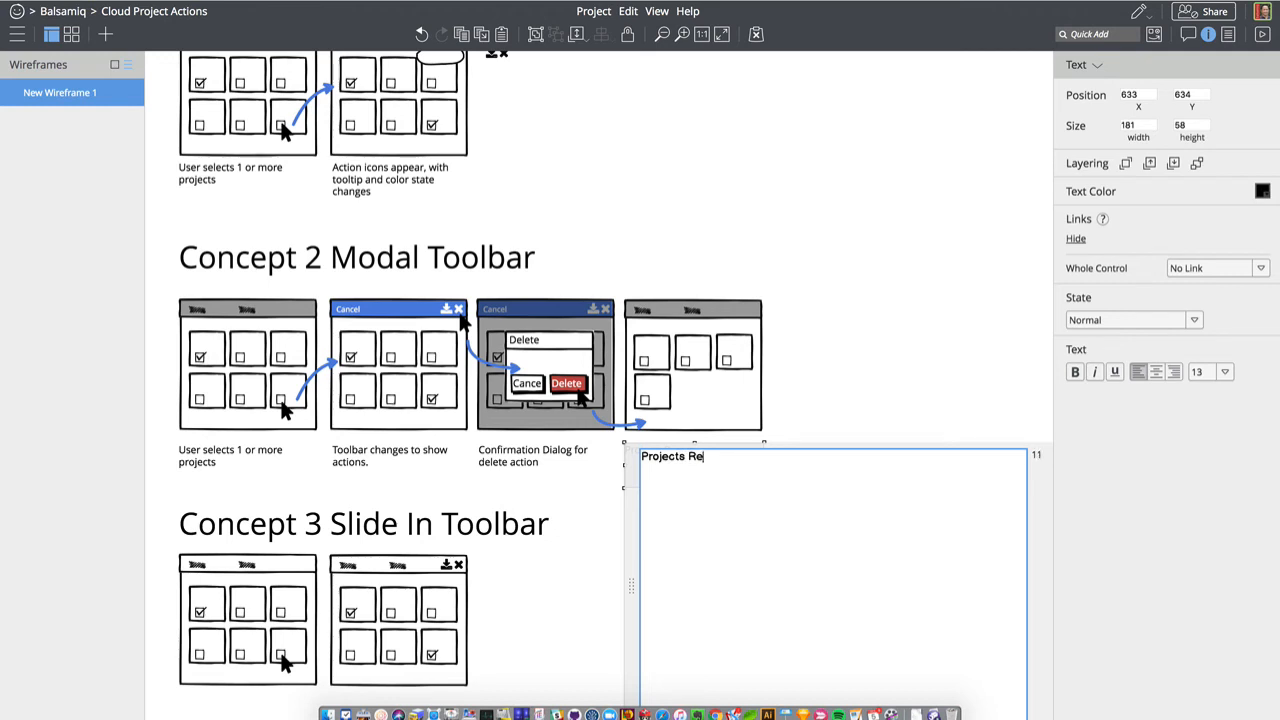
key(BackSpace)
key(BackSpace)
text(Deleted)
key(Return)
click(843, 510)
Copy the fourth Concept 2 sketch with its arrow and caption up into the Concept 1 row at X 562, Y 86
scroll(706, 286, up, 3)
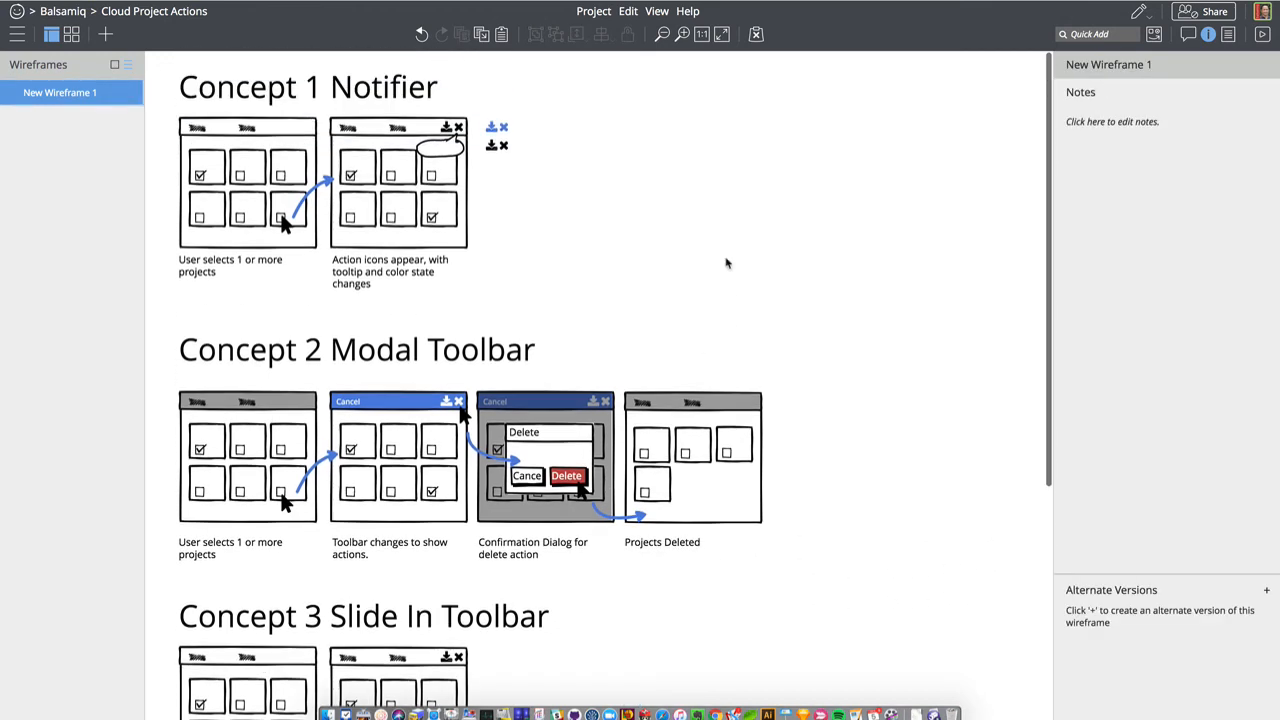
drag(322, 113, 534, 314)
drag(837, 360, 600, 601)
drag(687, 482, 672, 208)
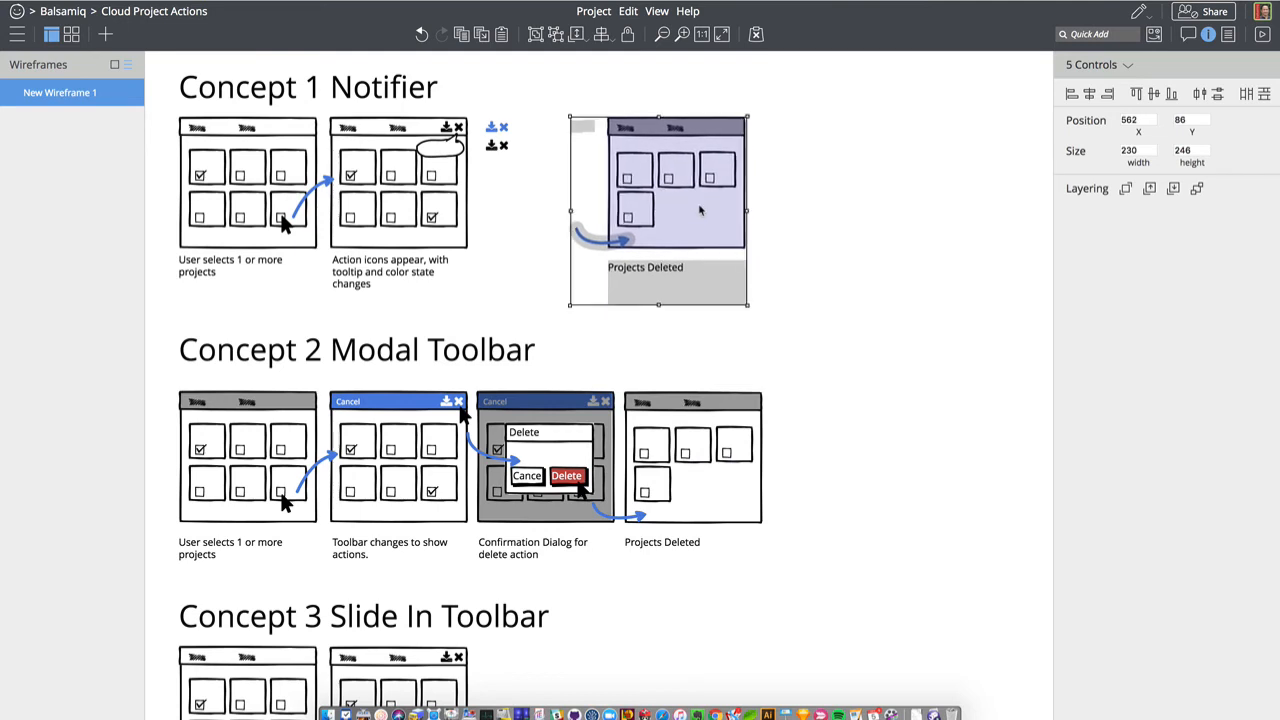
Delete the stray white X icon that was copied beside the new Concept 1 sketch
click(595, 112)
click(586, 129)
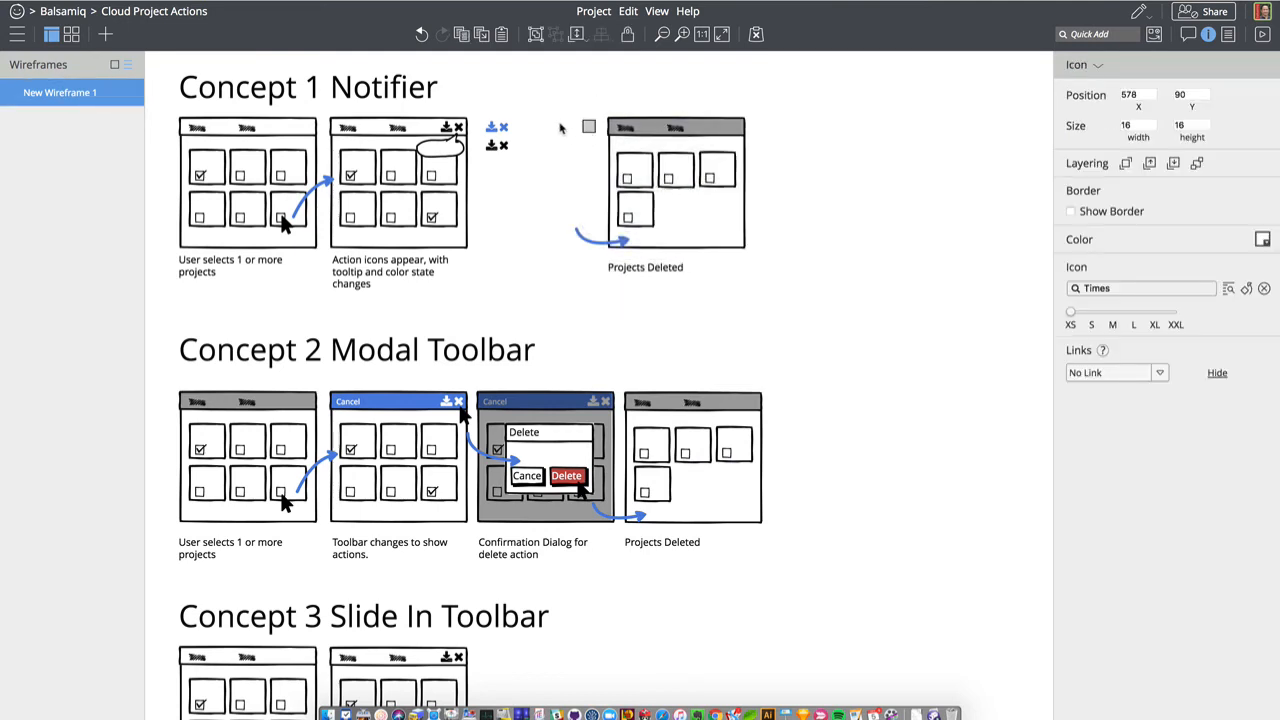
drag(557, 111, 603, 185)
click(603, 185)
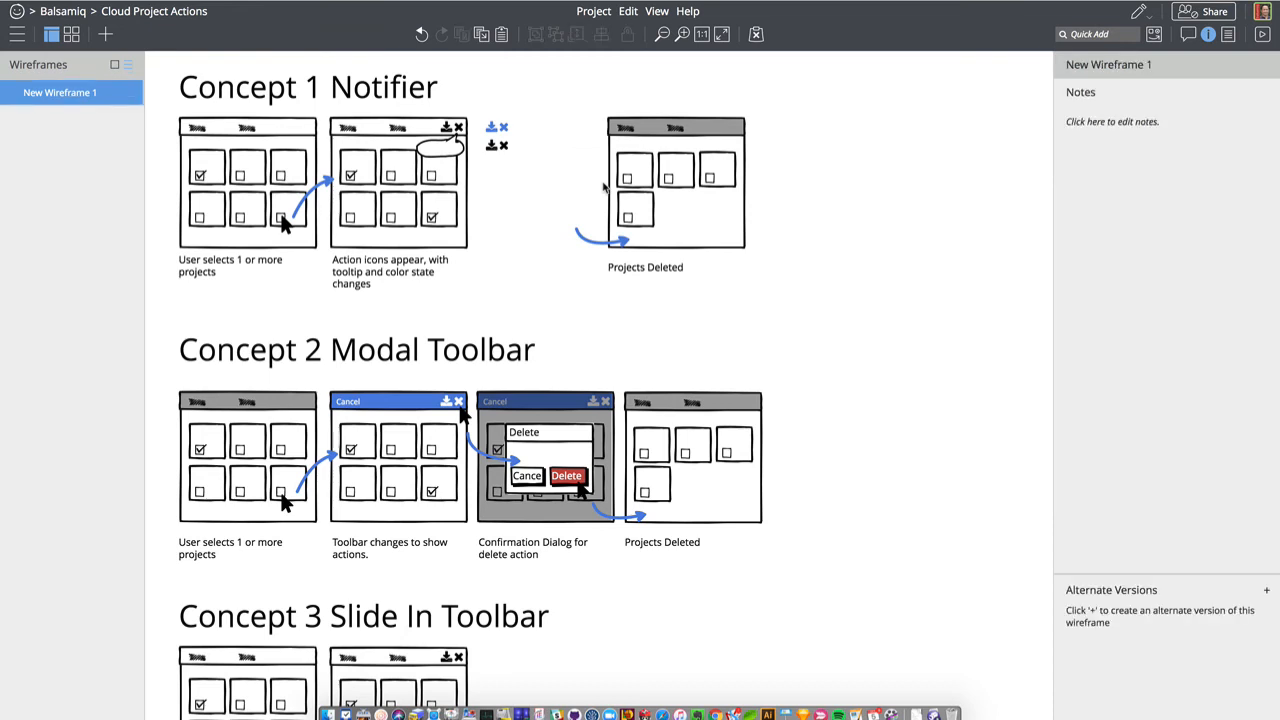
Move the copied sketch, its arrow and its caption closer to the icon samples in the Concept 1 row
drag(560, 312, 878, 82)
drag(710, 160, 617, 180)
click(834, 188)
Arc the blue arrow from the second Concept 1 sketch's icons to the Projects Deleted sketch and move the icon samples below it
drag(530, 246, 497, 117)
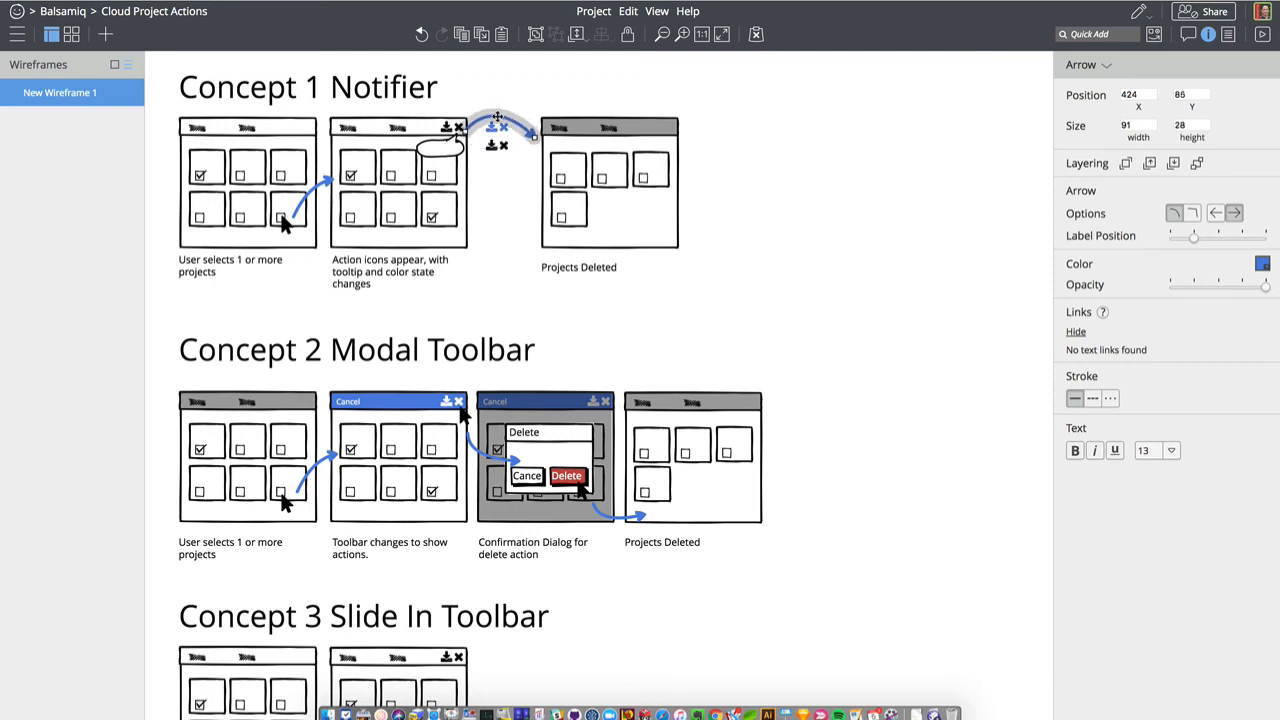
mouse_move(518, 178)
mouse_down()
mouse_move(470, 107)
mouse_move(501, 155)
mouse_up()
click(748, 258)
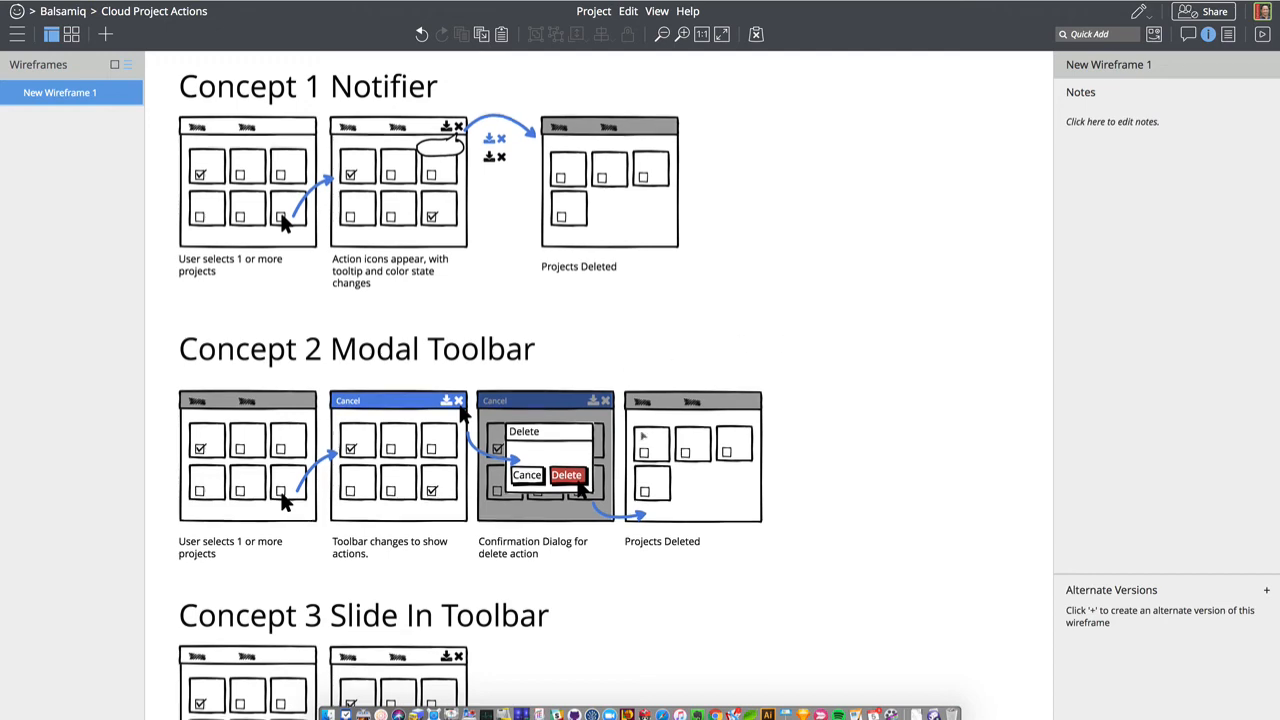
Widen the Cancel button in the Concept 2 Delete dialog slightly so its full label fits
scroll(520, 330, down, 2)
scroll(420, 285, up, 2)
click(540, 480)
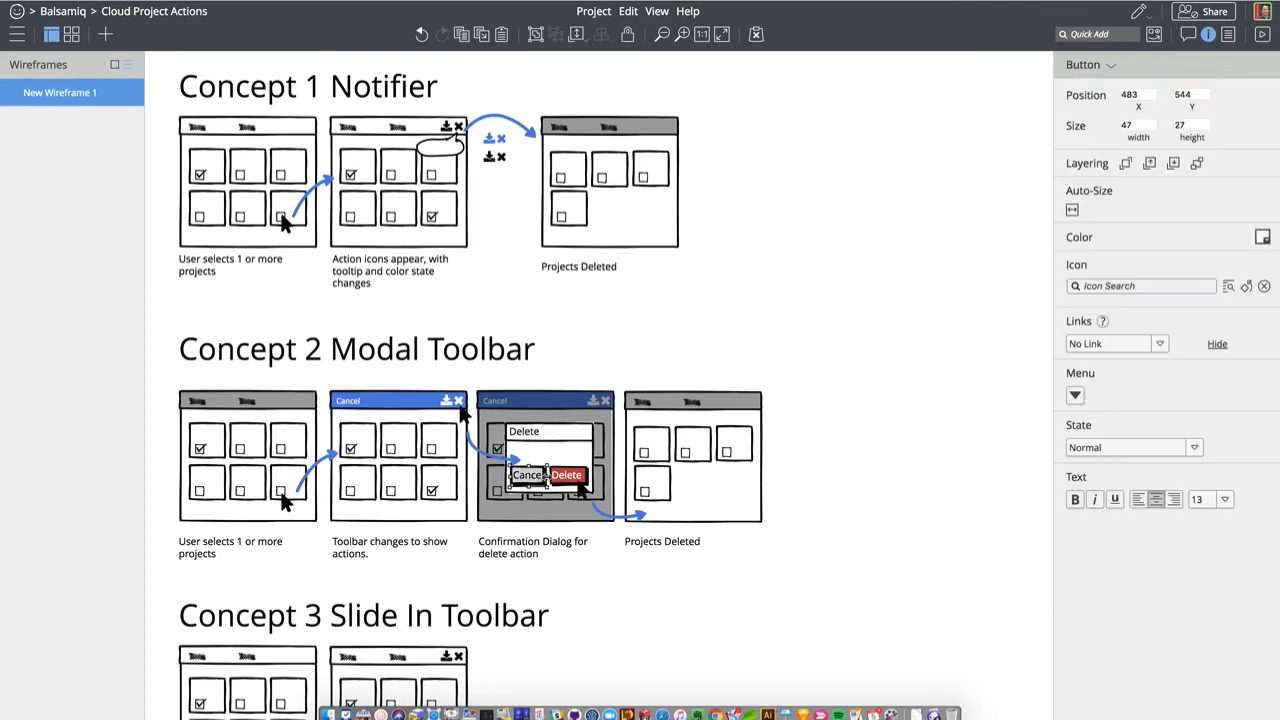
click(571, 479)
click(538, 481)
drag(547, 475, 550, 475)
click(644, 352)
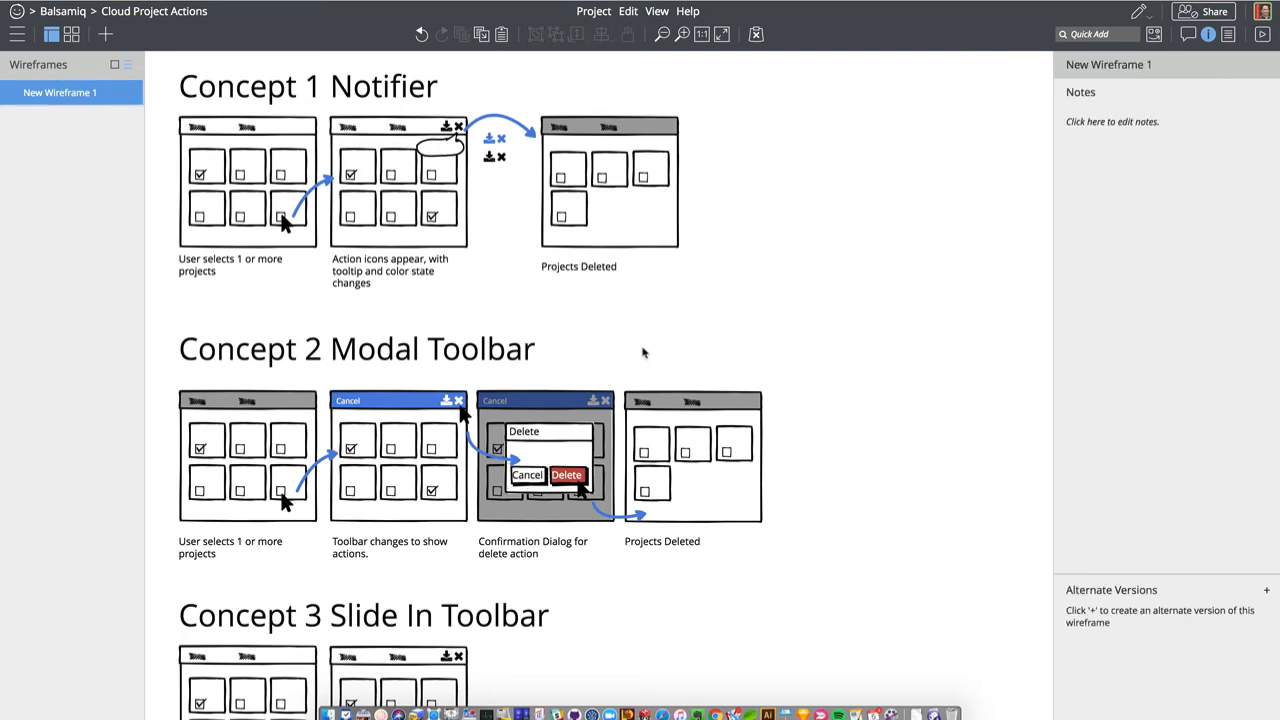
Copy the "User selects 1 or more projects" caption below the first Concept 3 sketch at X 50, Y 969
scroll(441, 362, down, 5)
click(441, 362)
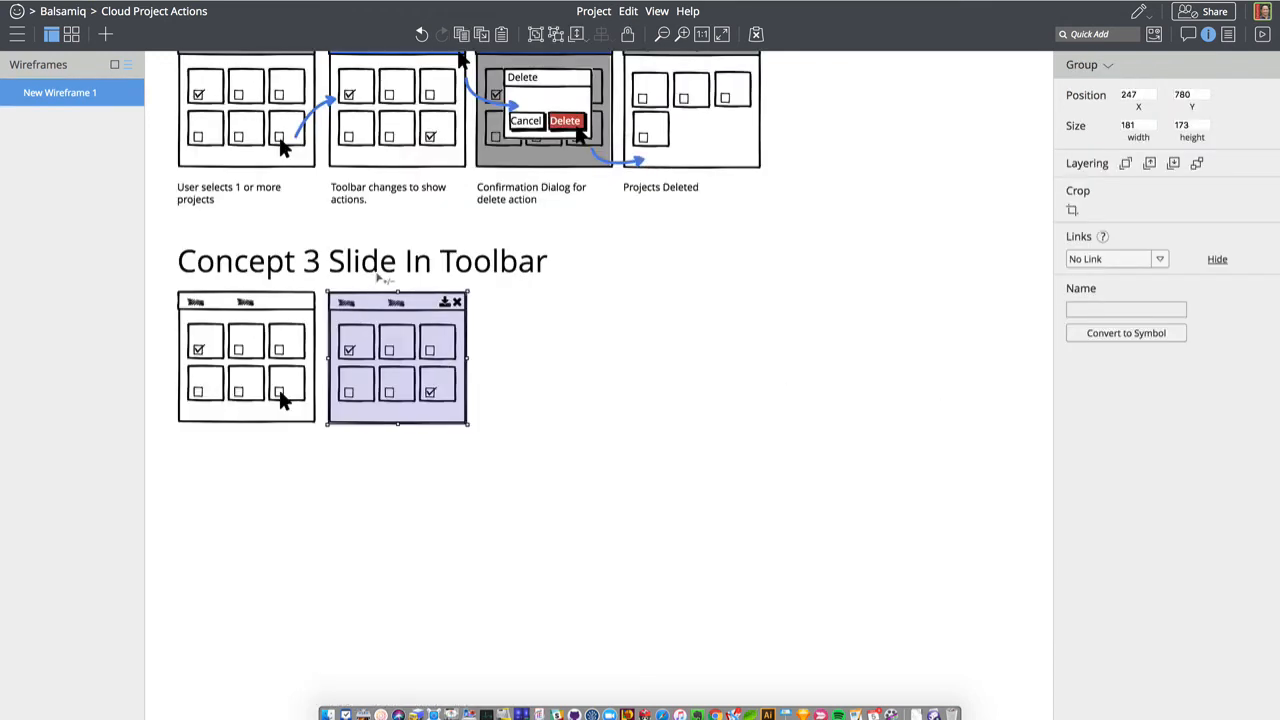
drag(228, 200, 215, 454)
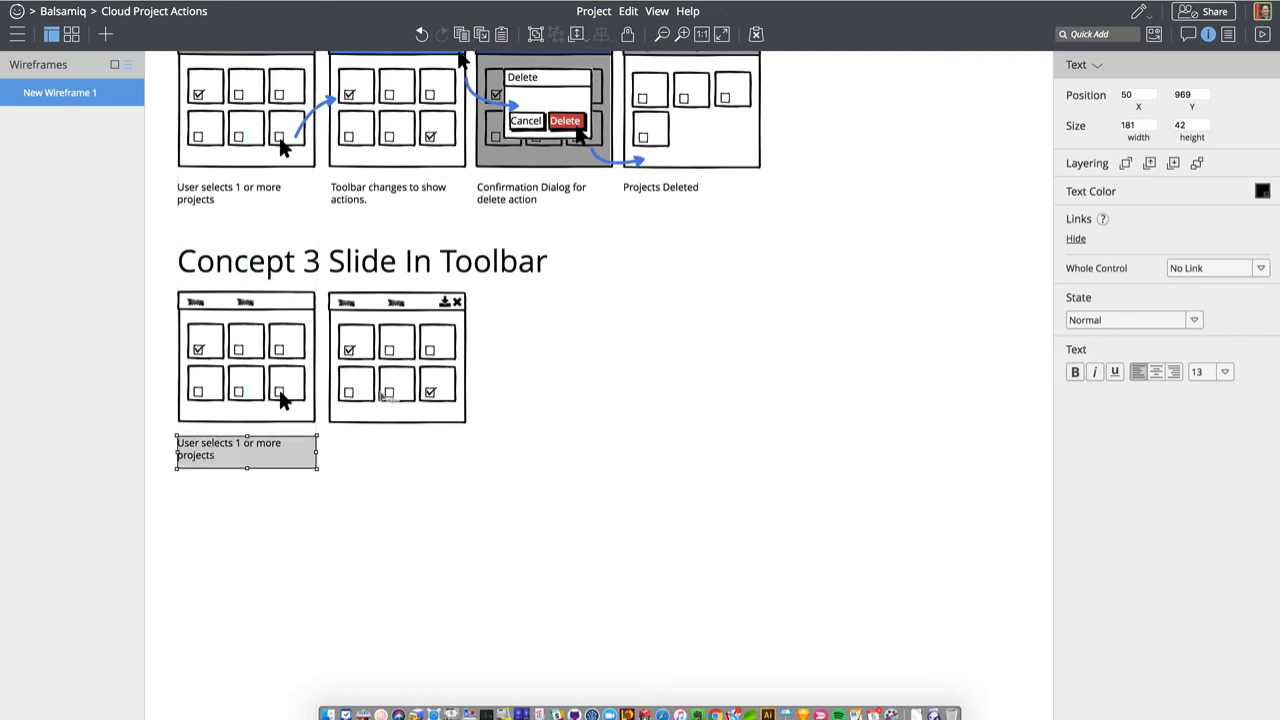
Examine the live Balsamiq Projects page as a reference for the slide-in toolbar, and return to the Cloud Project Actions wireframe
click(390, 382)
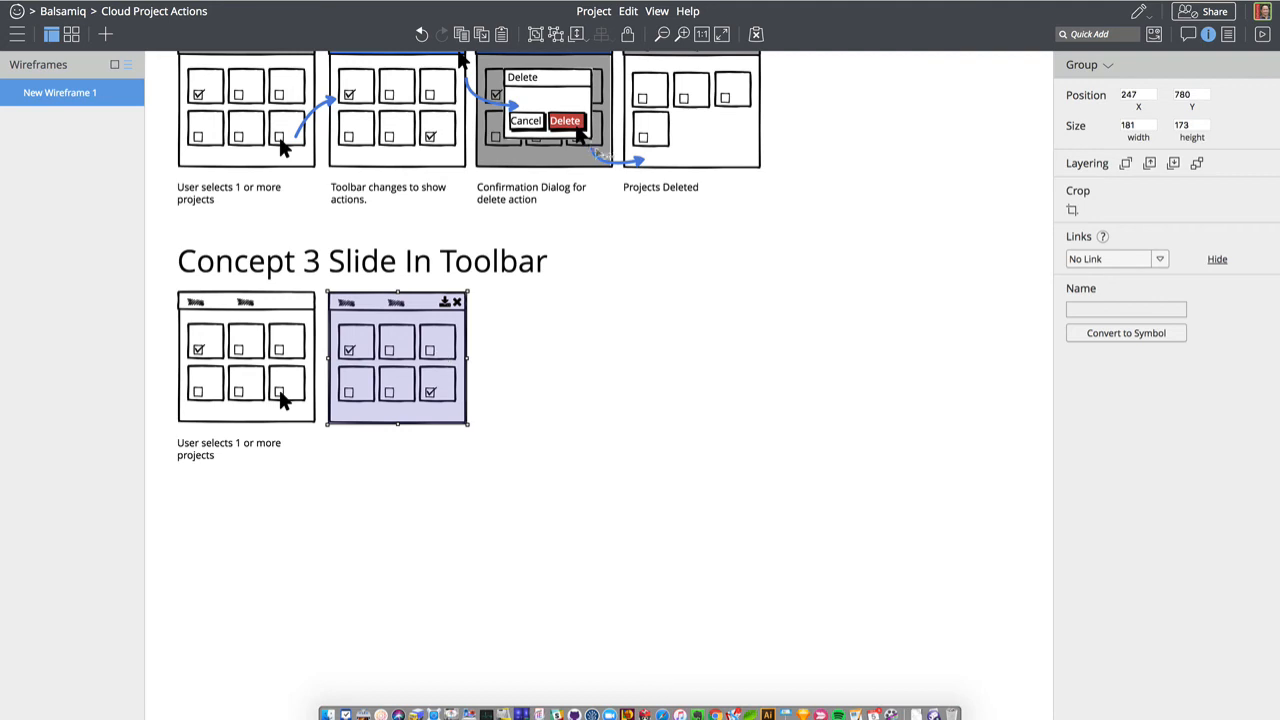
click(420, 0)
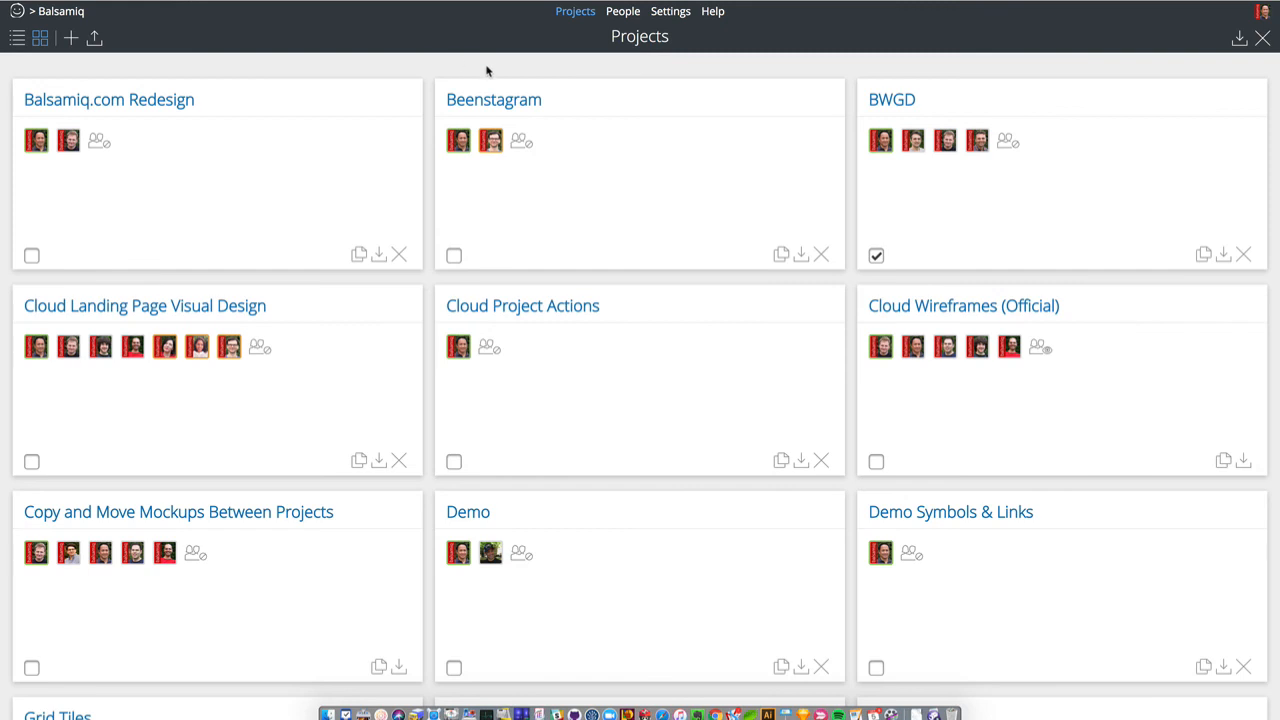
right_click(535, 70)
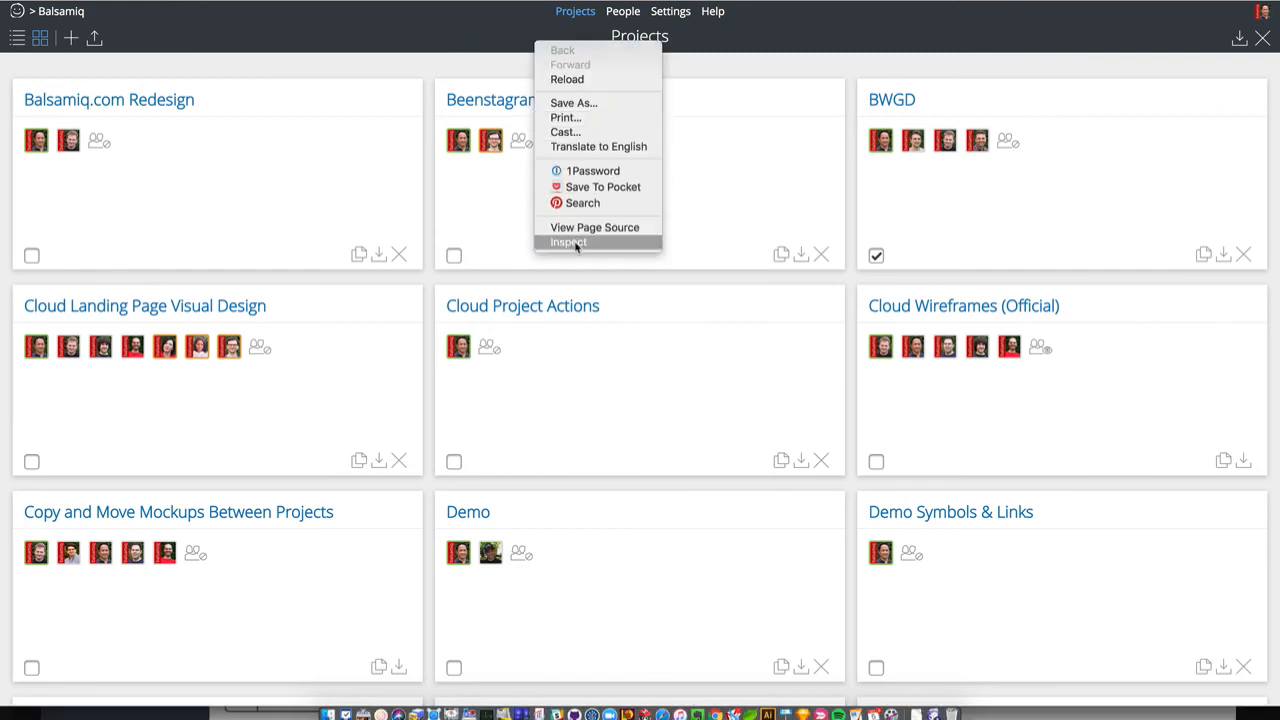
click(409, 67)
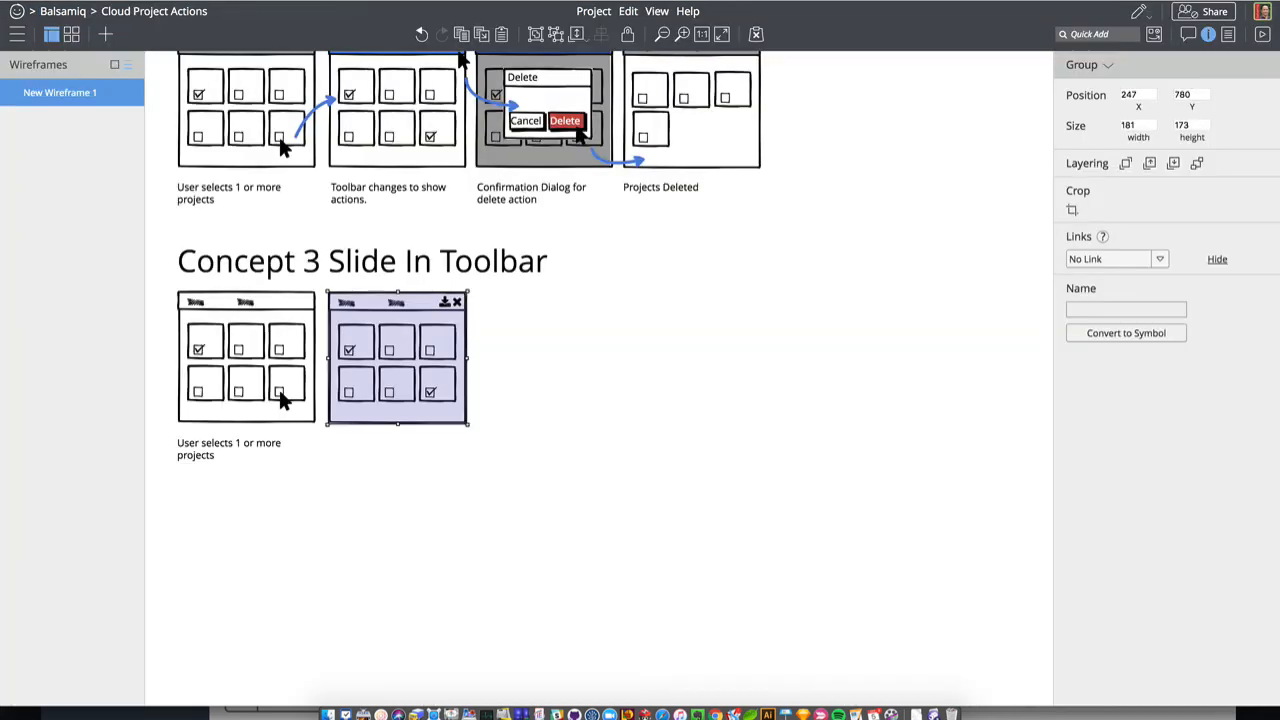
Move the six project tiles inside the second Concept 3 sketch down to Y 834, making room beneath its toolbar
double_click(368, 356)
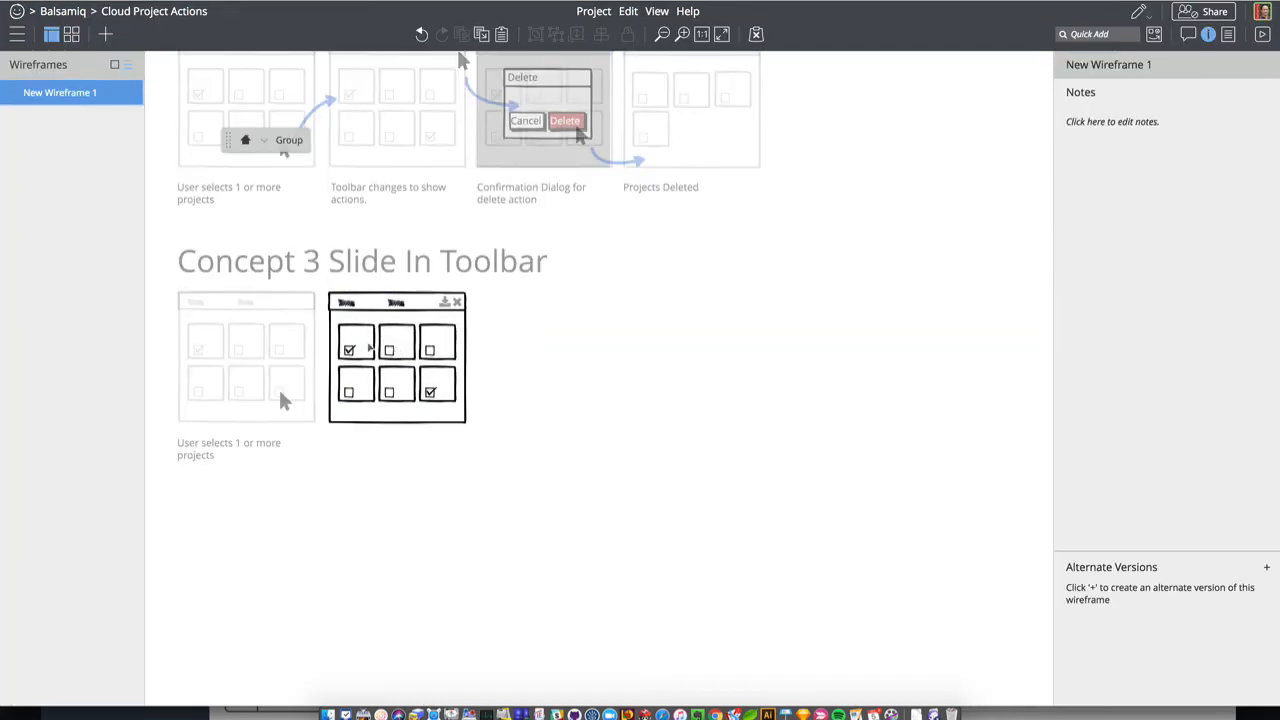
shift+click(362, 387)
shift+click(371, 388)
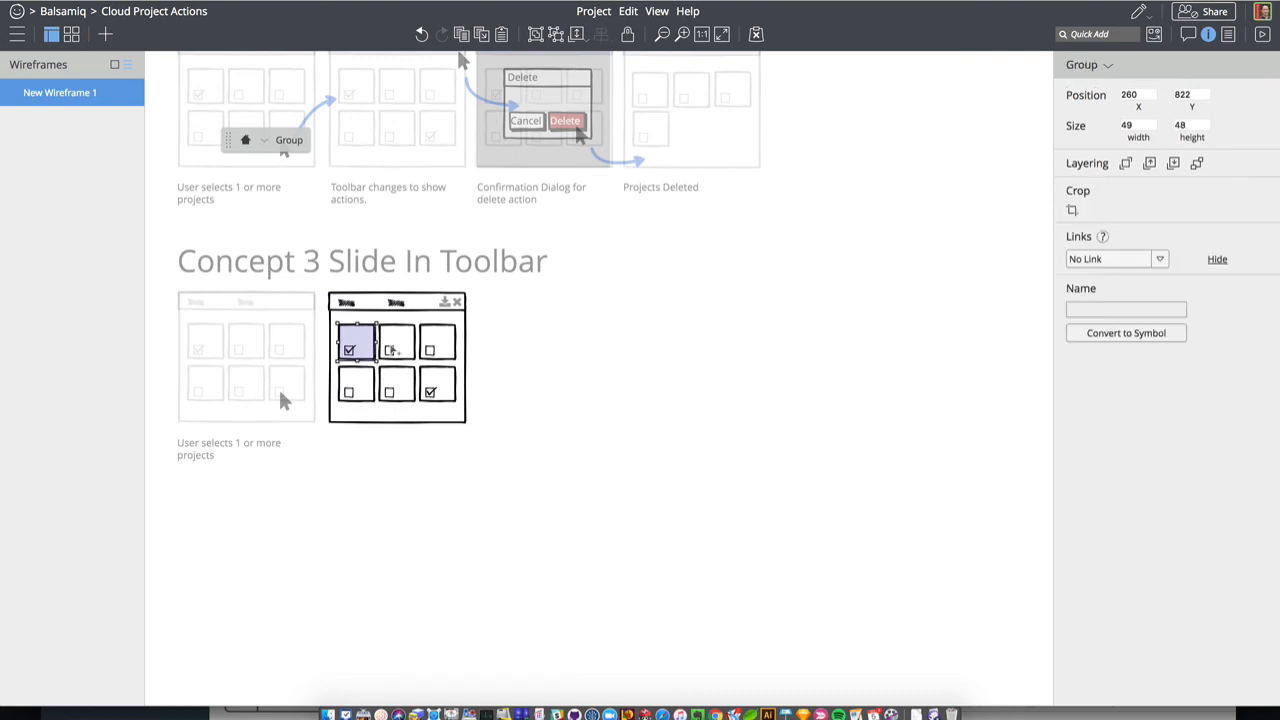
shift+click(392, 351)
shift+click(368, 390)
shift+click(406, 392)
shift+click(436, 390)
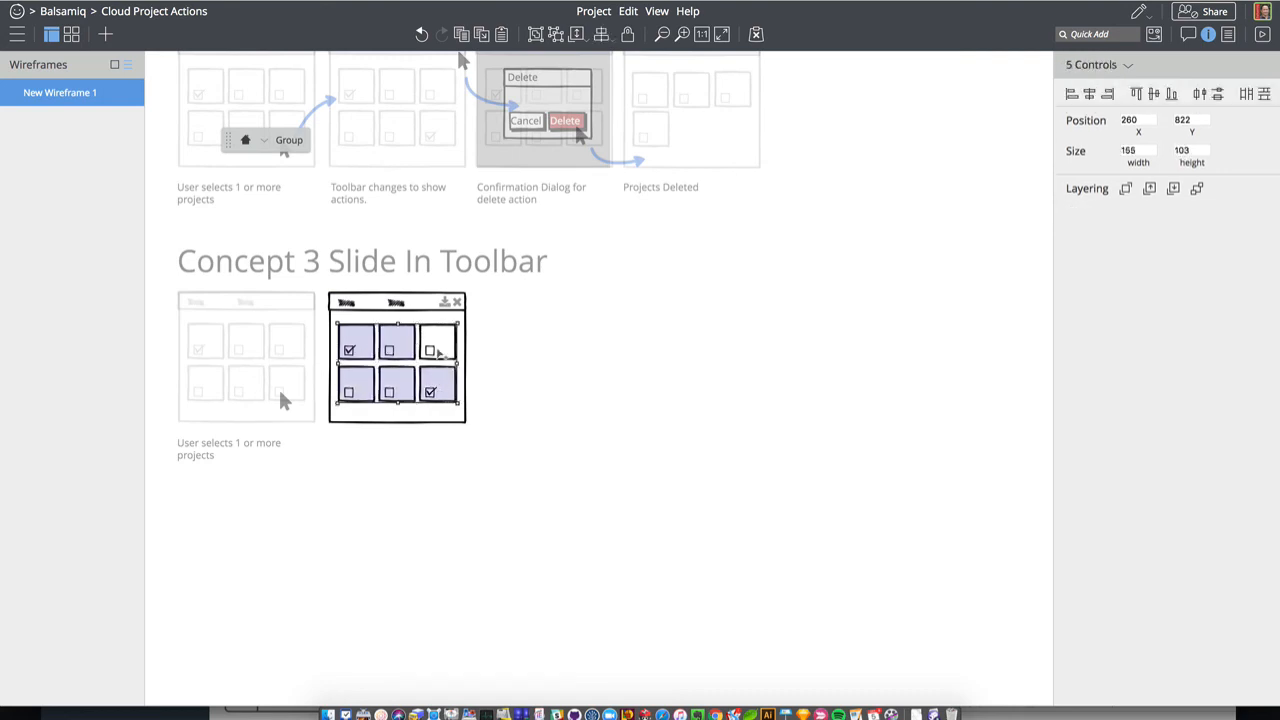
shift+click(437, 351)
drag(437, 352, 441, 362)
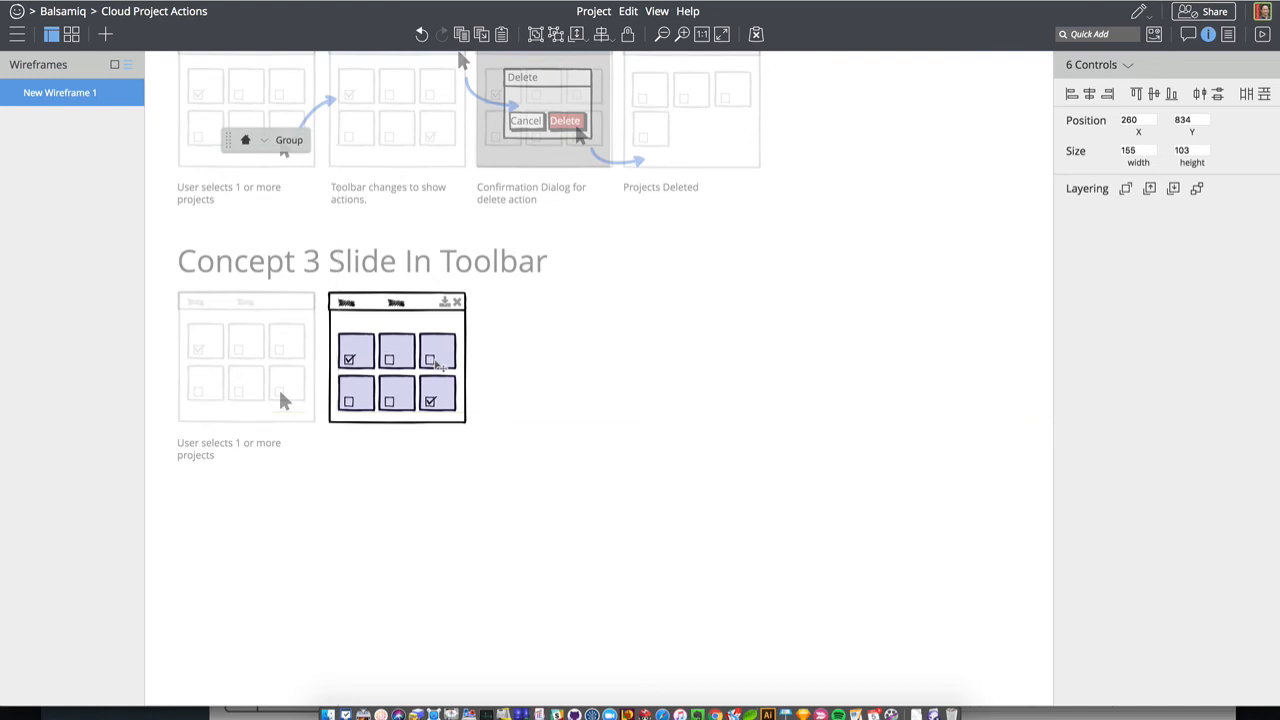
click(494, 366)
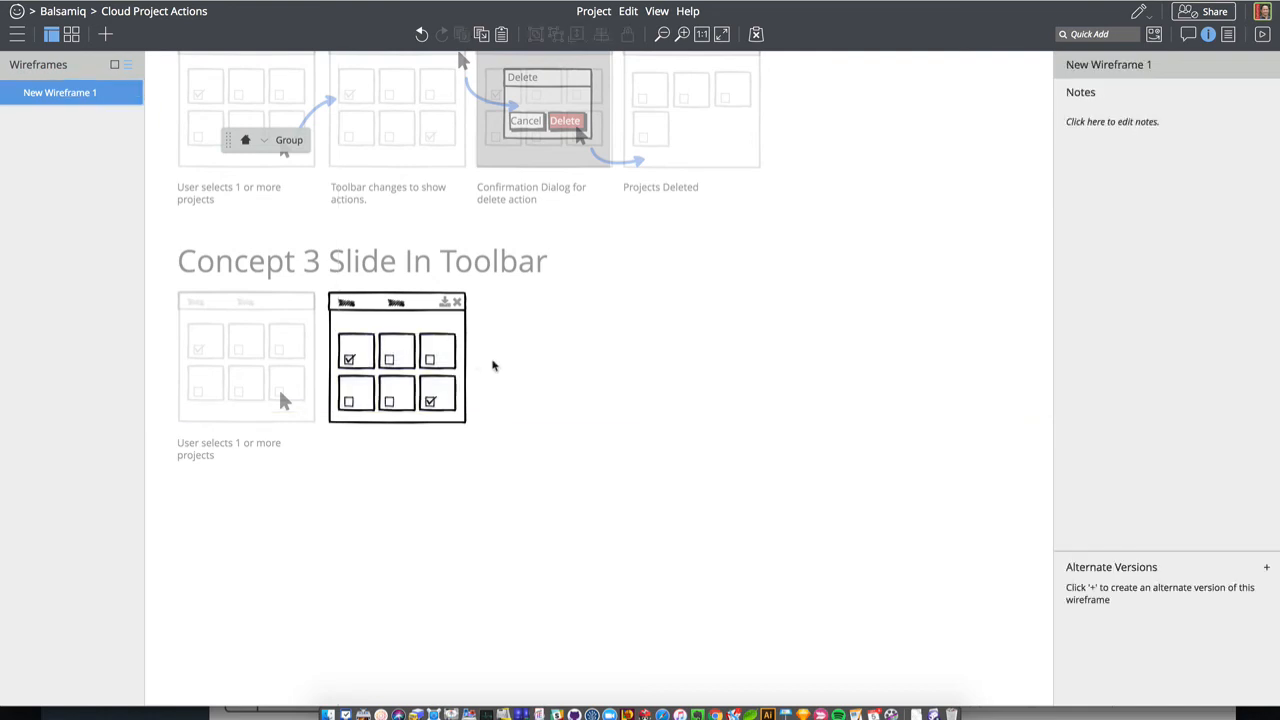
click(492, 365)
text(t)
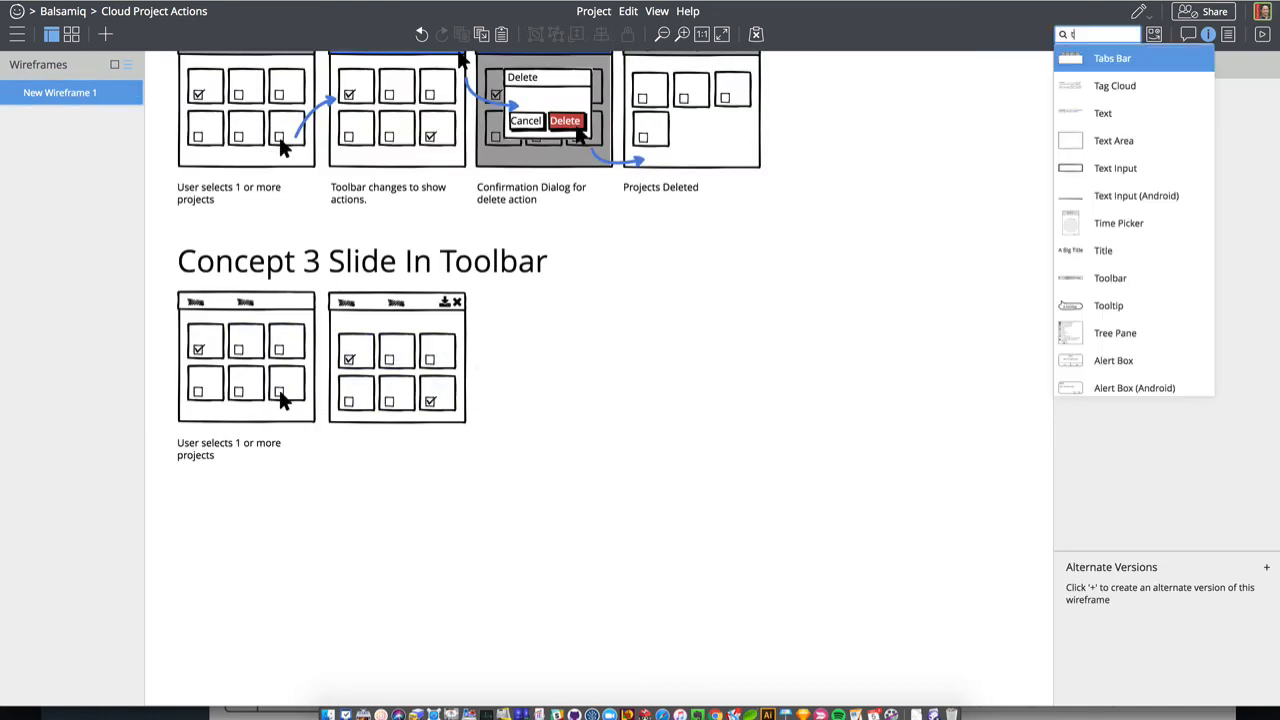
key(BackSpace)
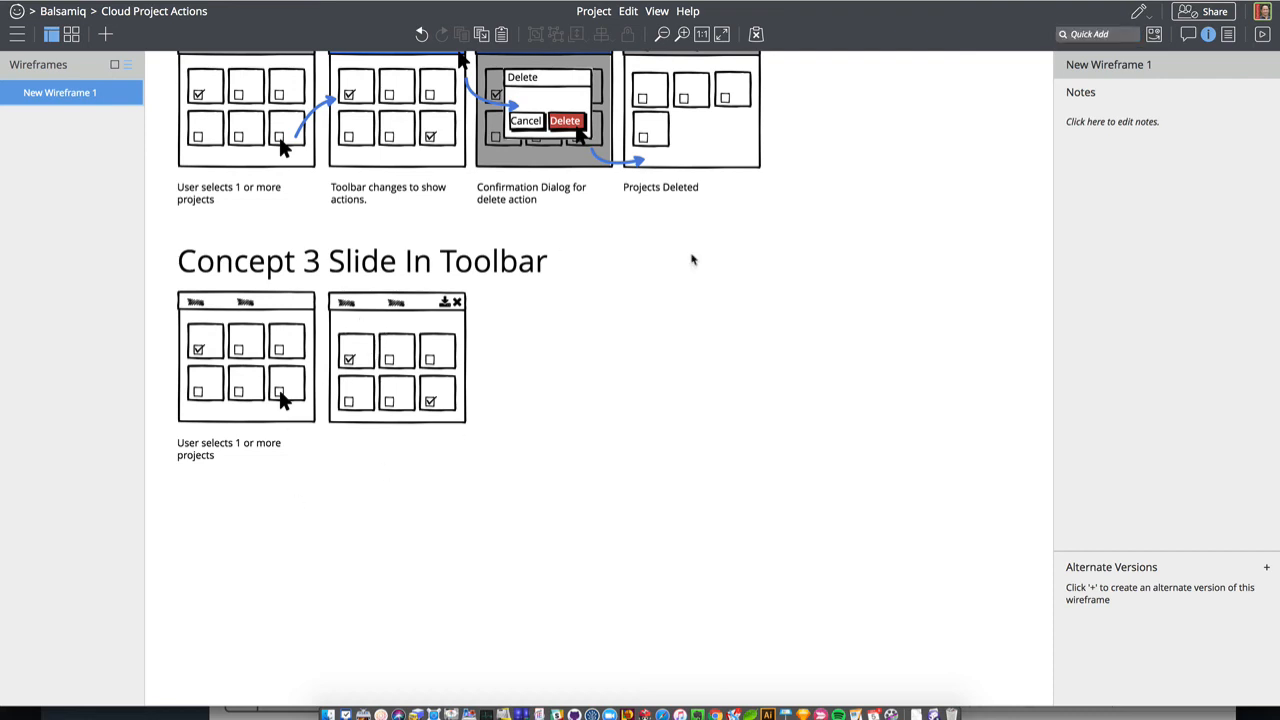
scroll(697, 274, up, 5)
click(605, 148)
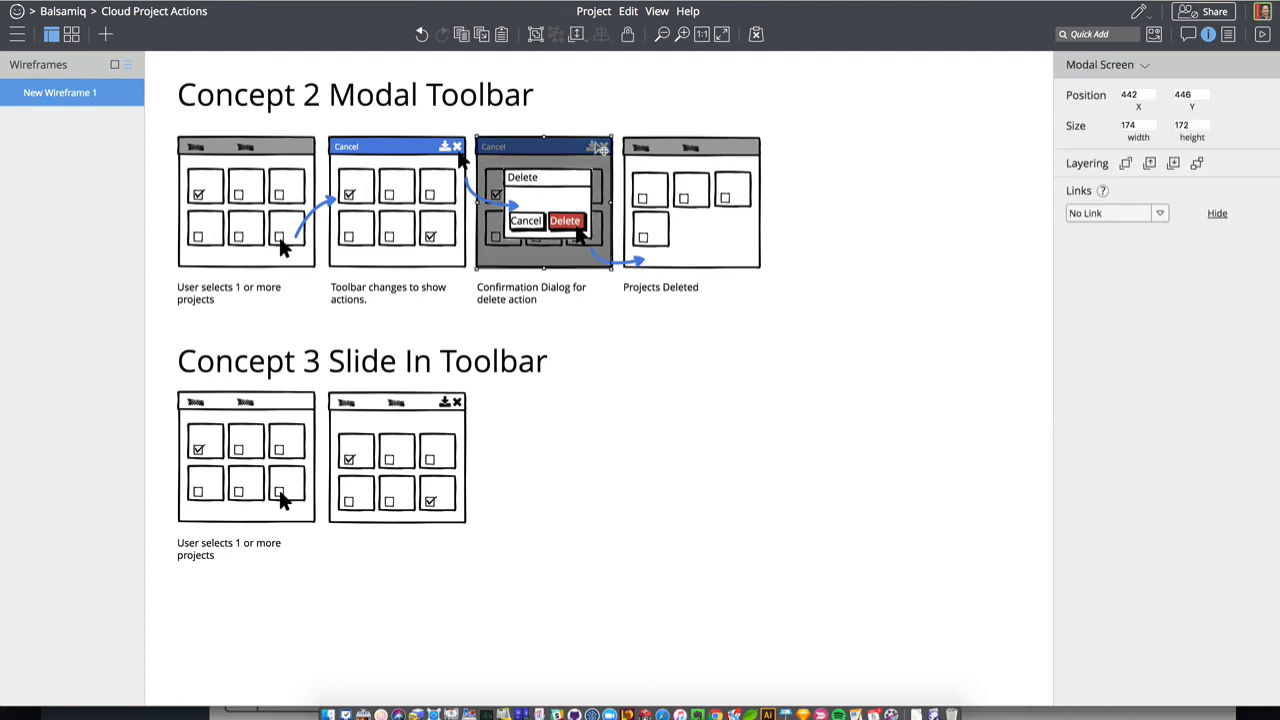
click(457, 148)
shift+click(446, 148)
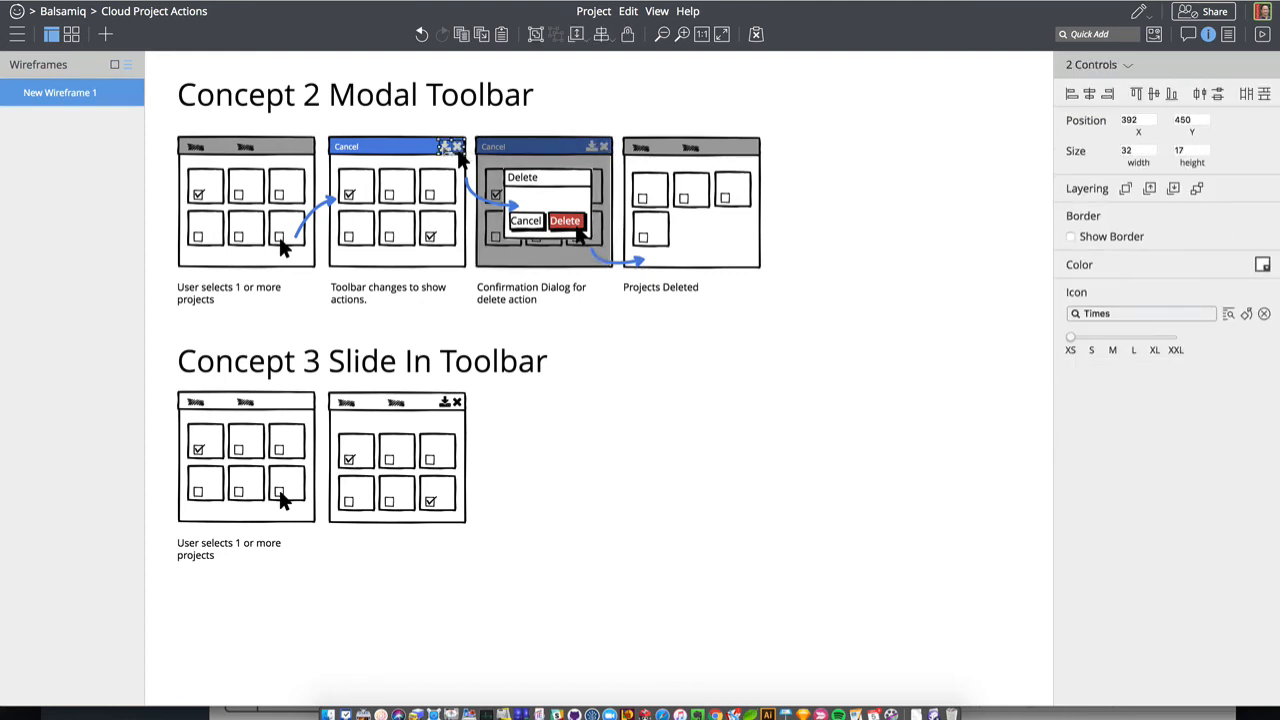
drag(446, 148, 414, 428)
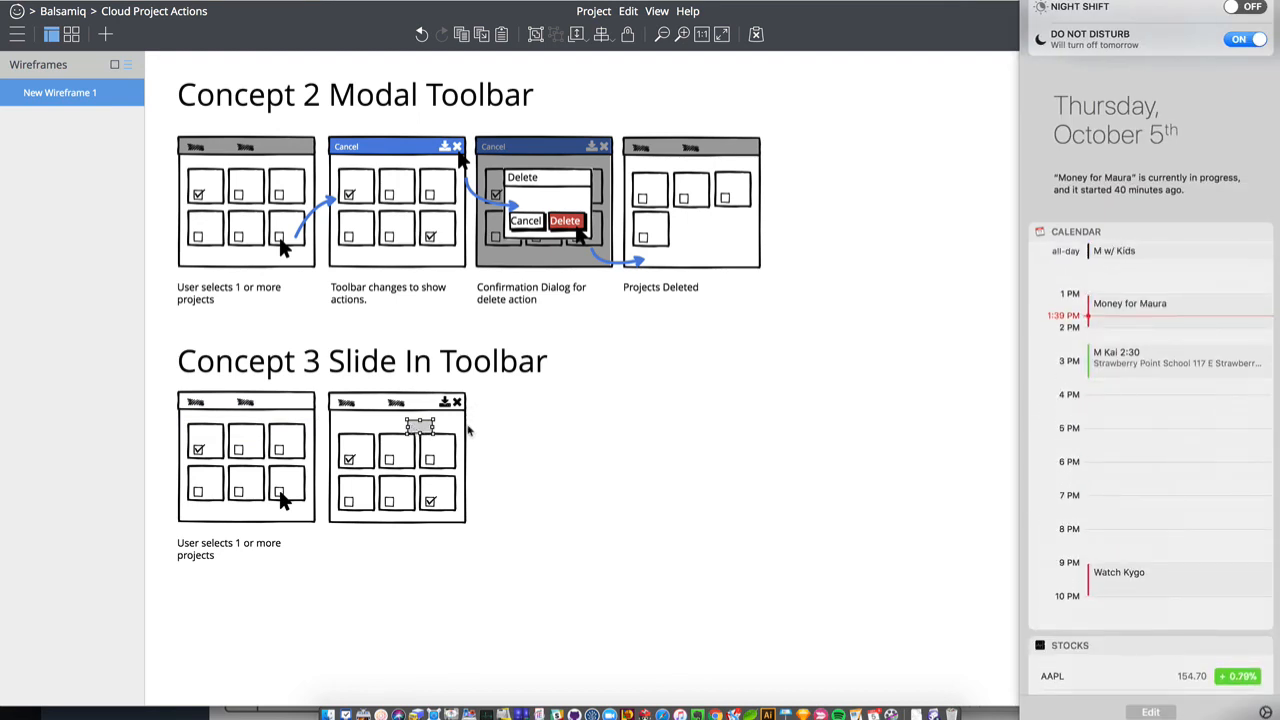
click(471, 431)
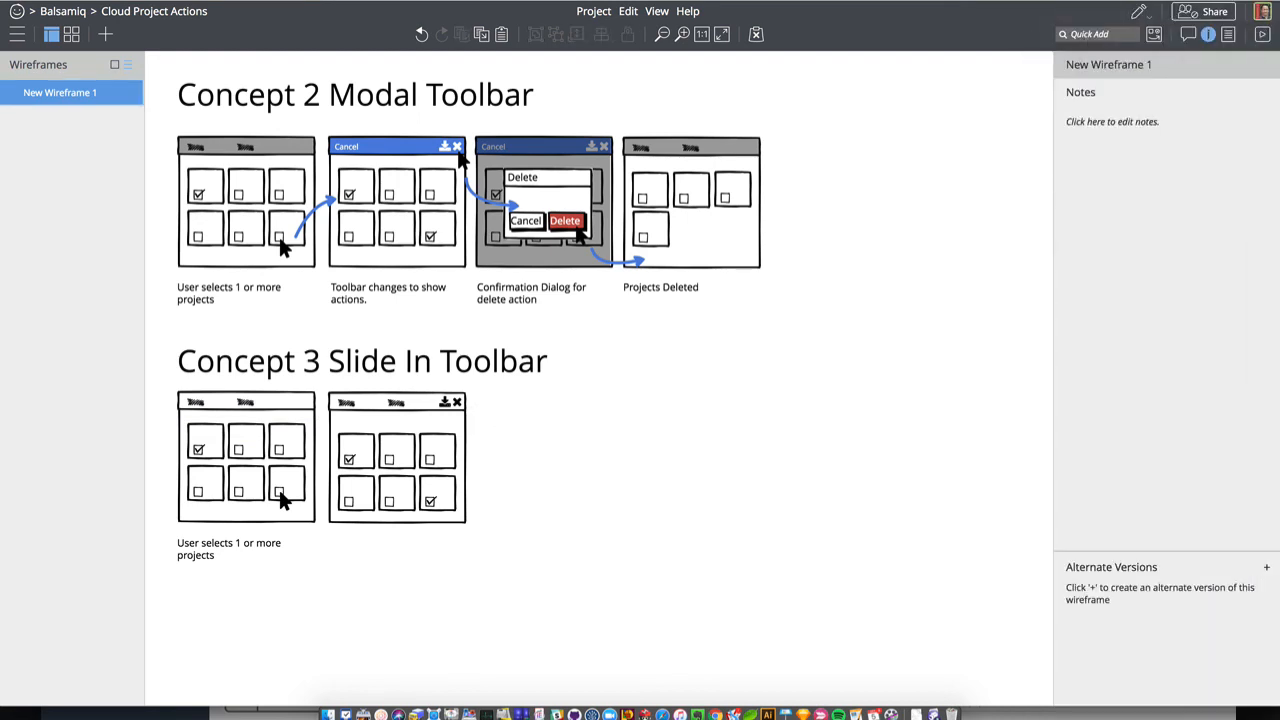
click(449, 407)
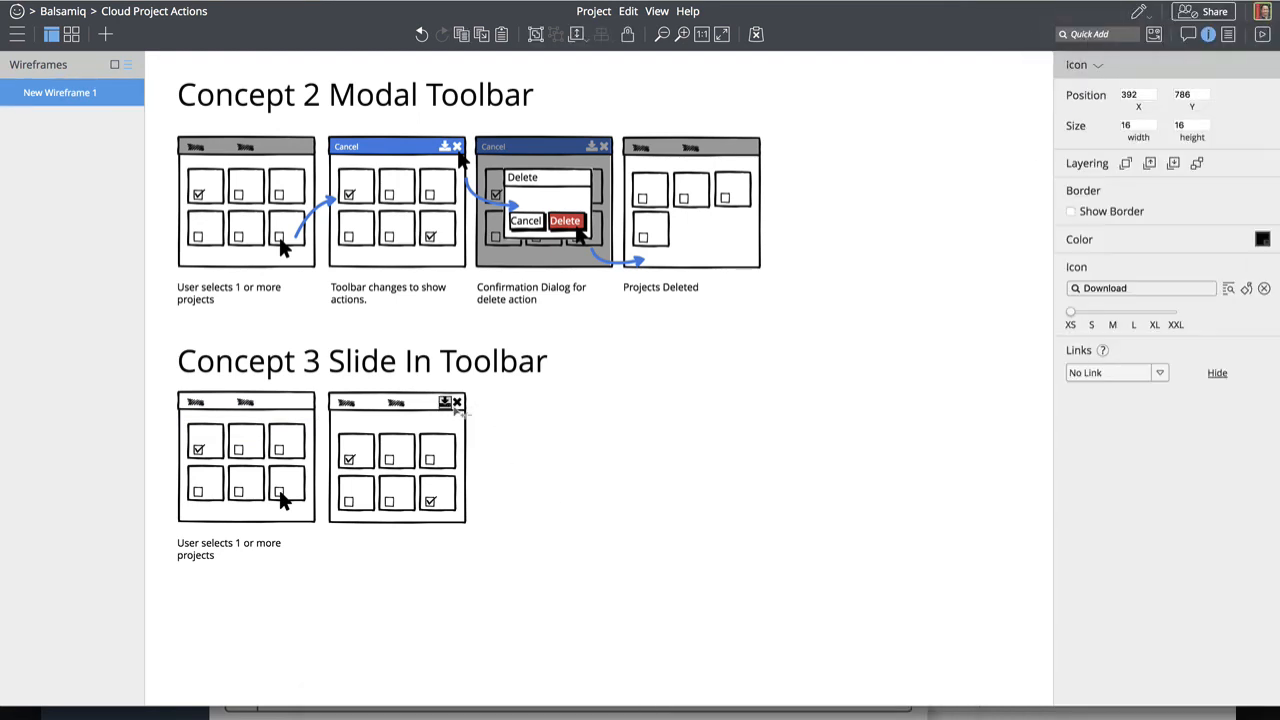
click(430, 418)
click(416, 426)
shift+click(426, 431)
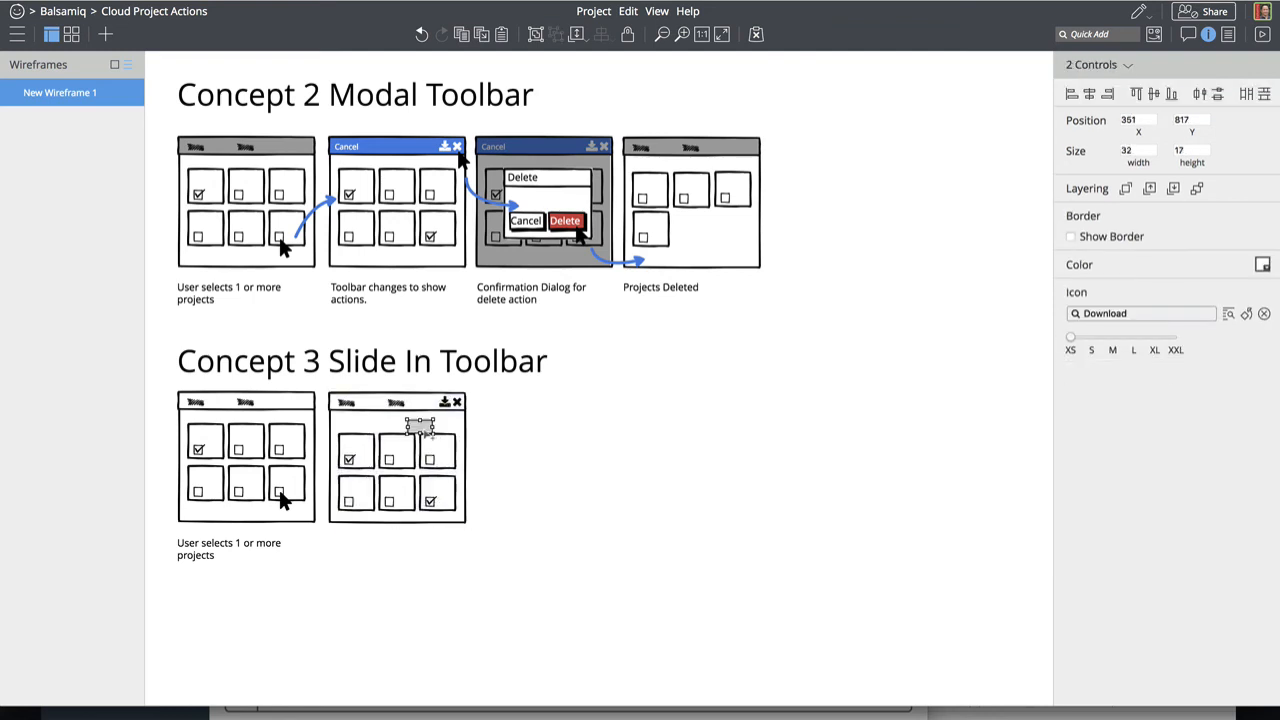
key(Delete)
Move the second Concept 3 sketch's download and close icons above its first project tile at X 260, Y 814
click(446, 403)
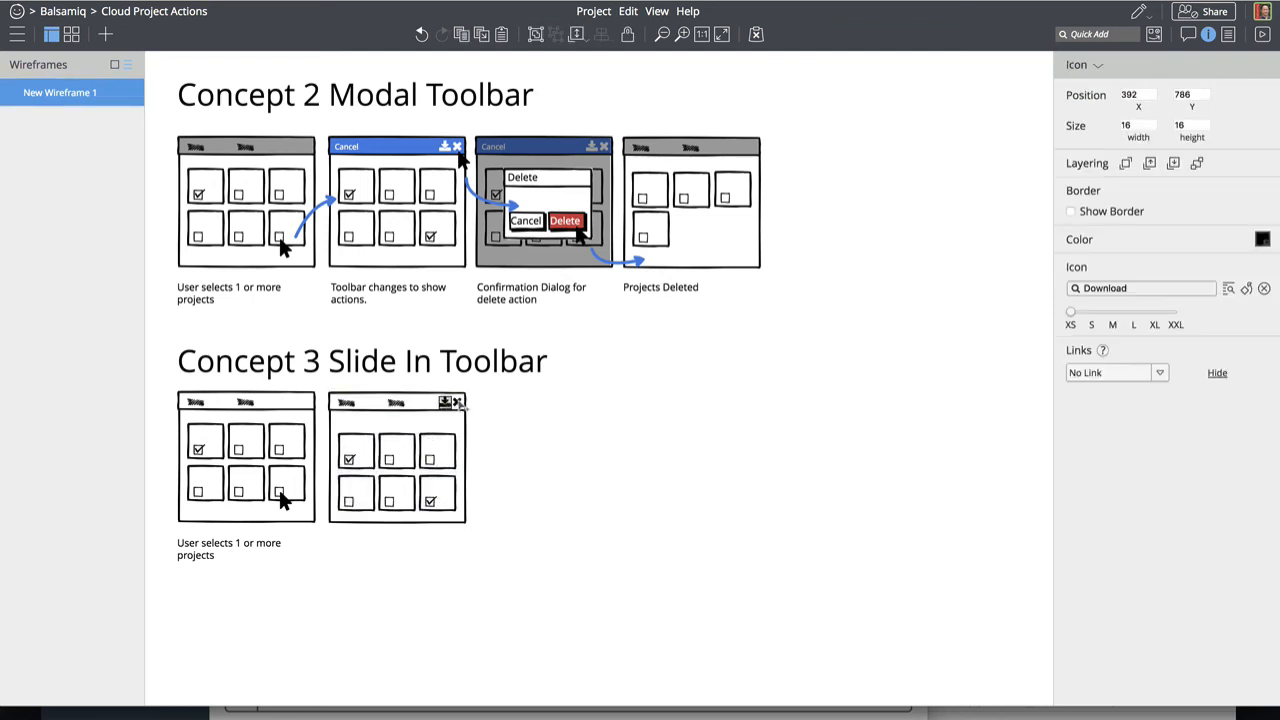
shift+click(458, 403)
drag(458, 403, 361, 428)
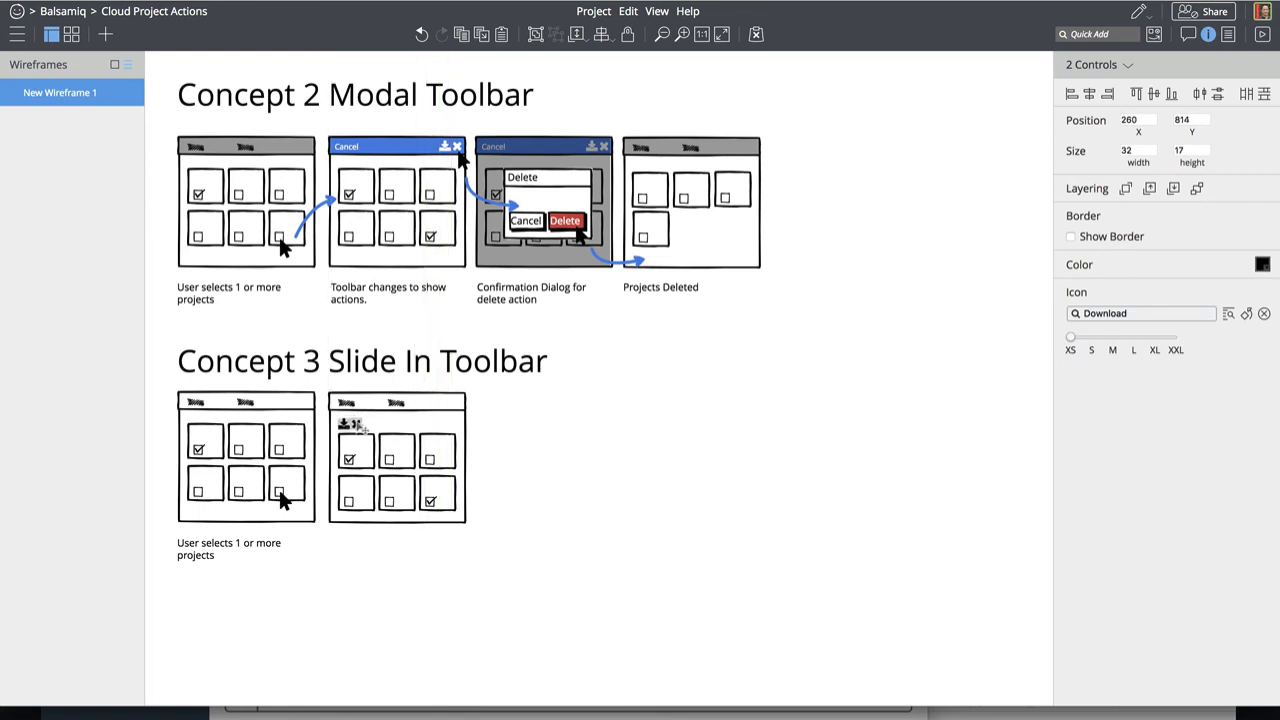
click(533, 521)
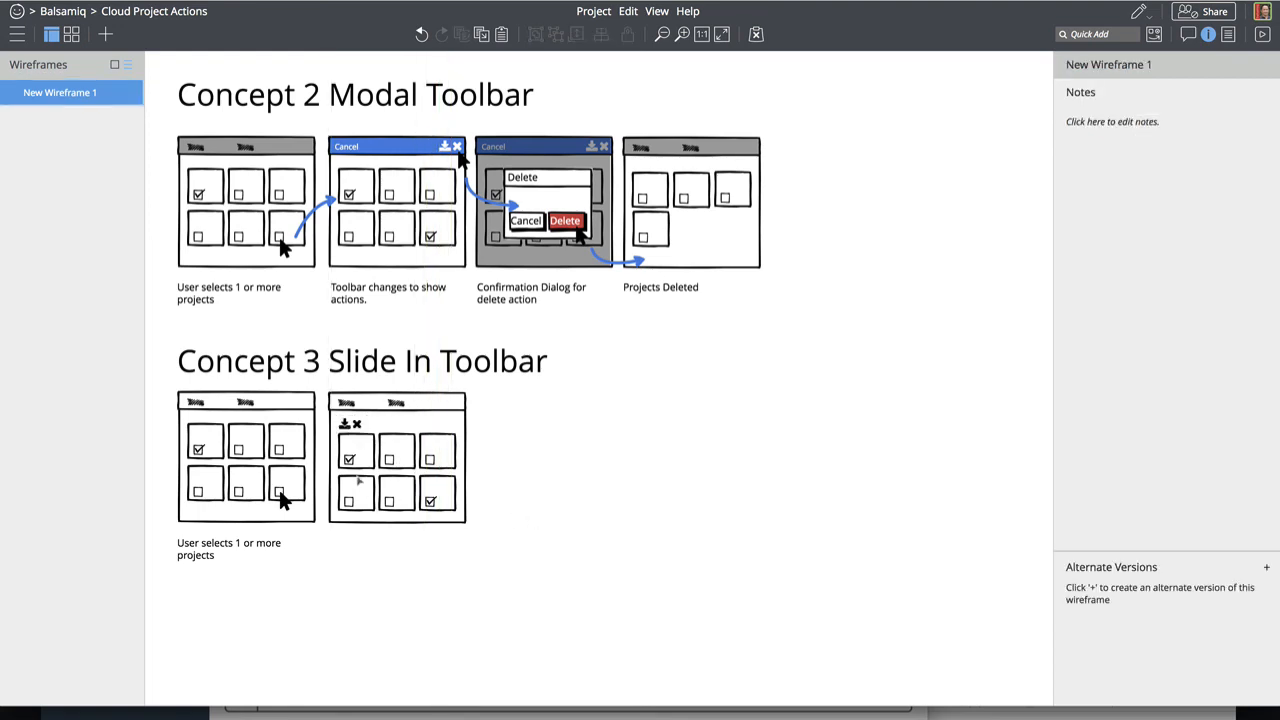
Copy the blue arrow from the Concept 2 row to point from the first Concept 3 sketch to the second
drag(322, 204, 321, 456)
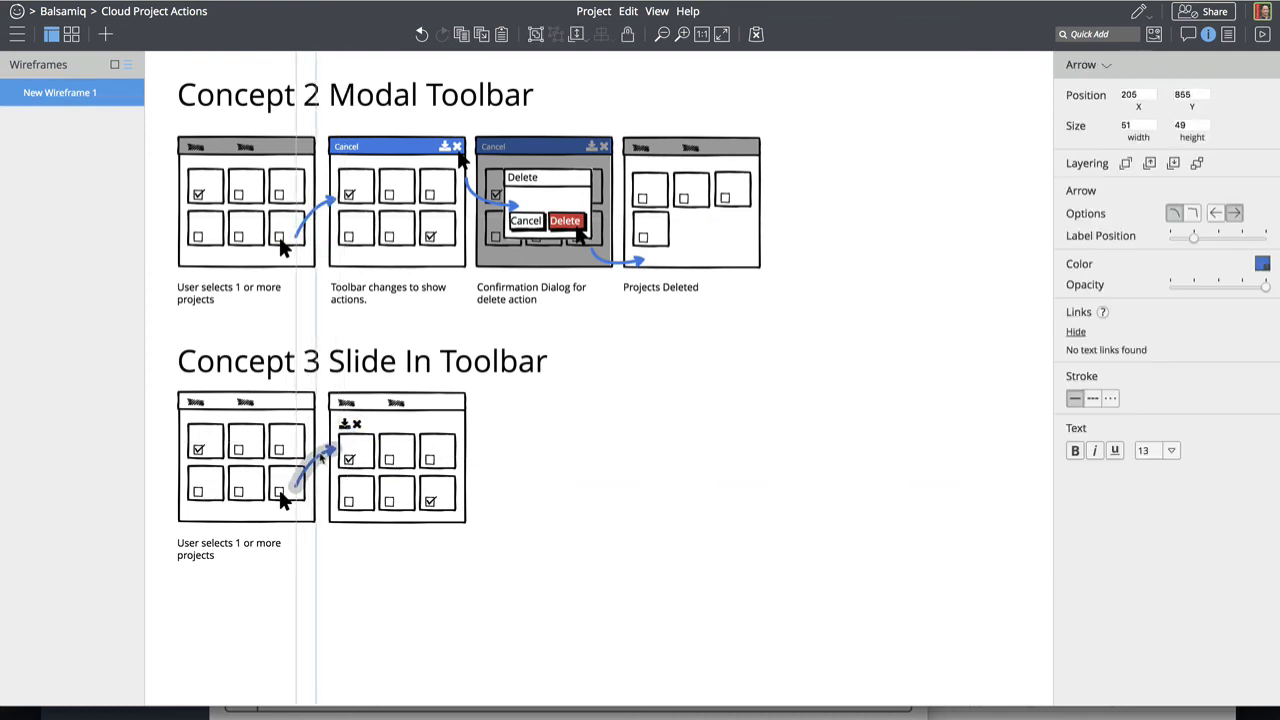
click(516, 473)
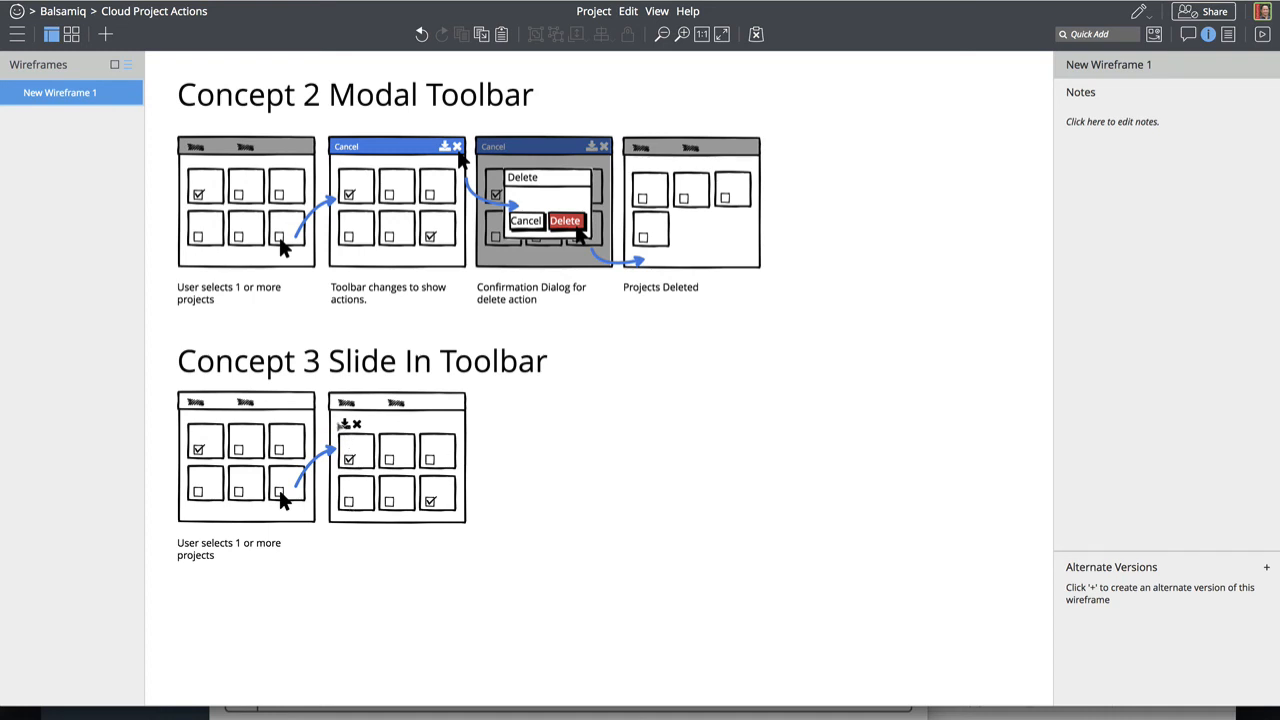
click(341, 424)
double_click(359, 425)
click(344, 425)
click(552, 460)
Copy the "User selects 1 or more projects" caption below the second Concept 3 sketch at X 251, Y 969
click(213, 548)
drag(214, 547, 363, 547)
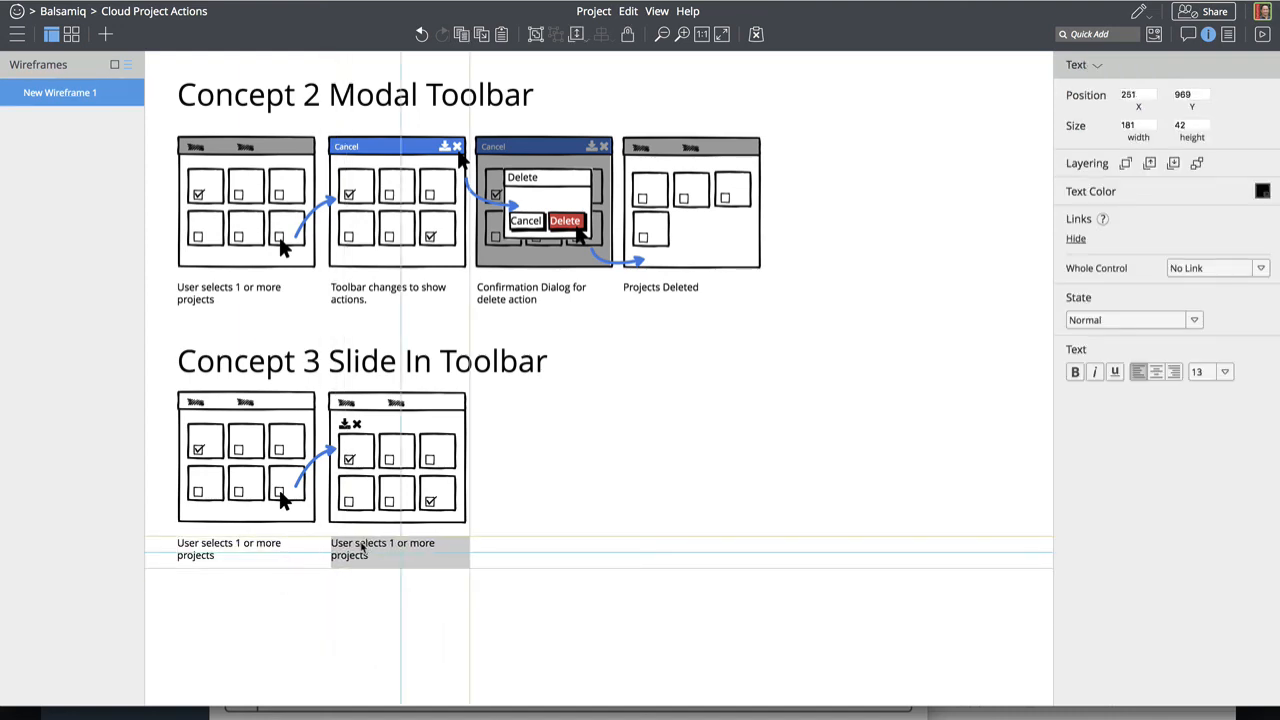
click(530, 525)
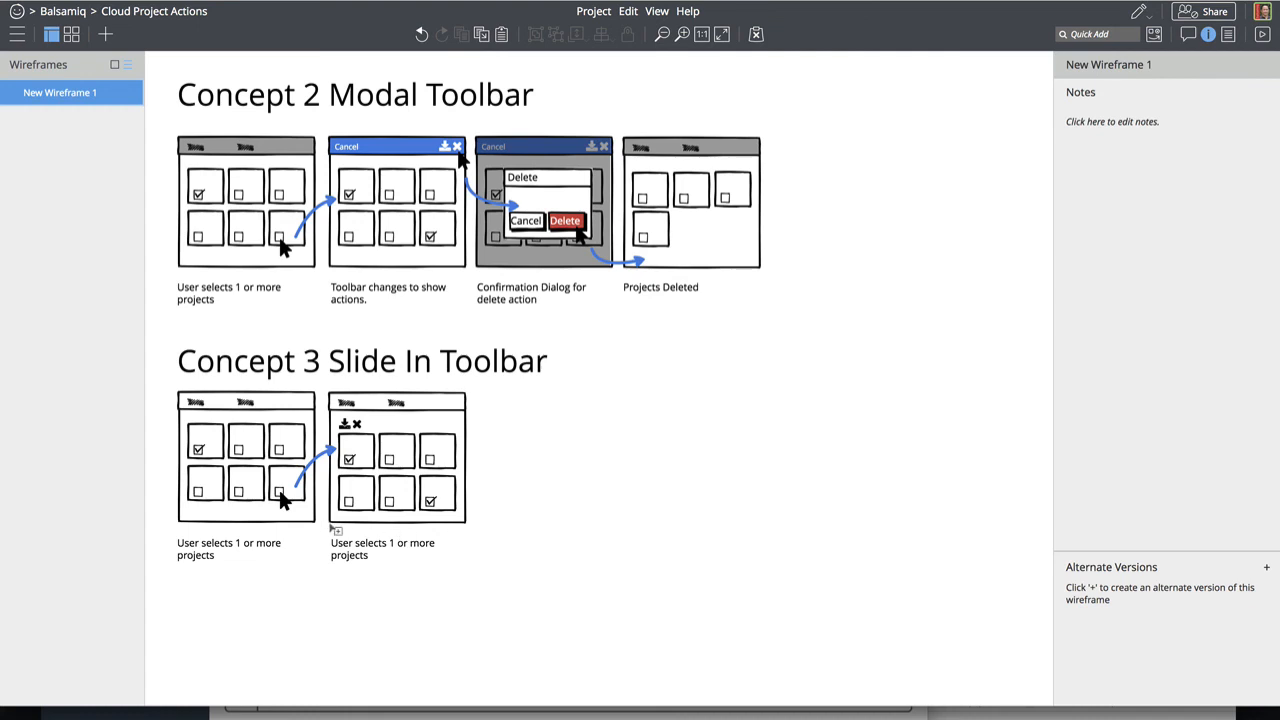
Copy the second Concept 3 sketch with its icons and caption directly below the original at X 251, Y 1021
drag(331, 522, 464, 498)
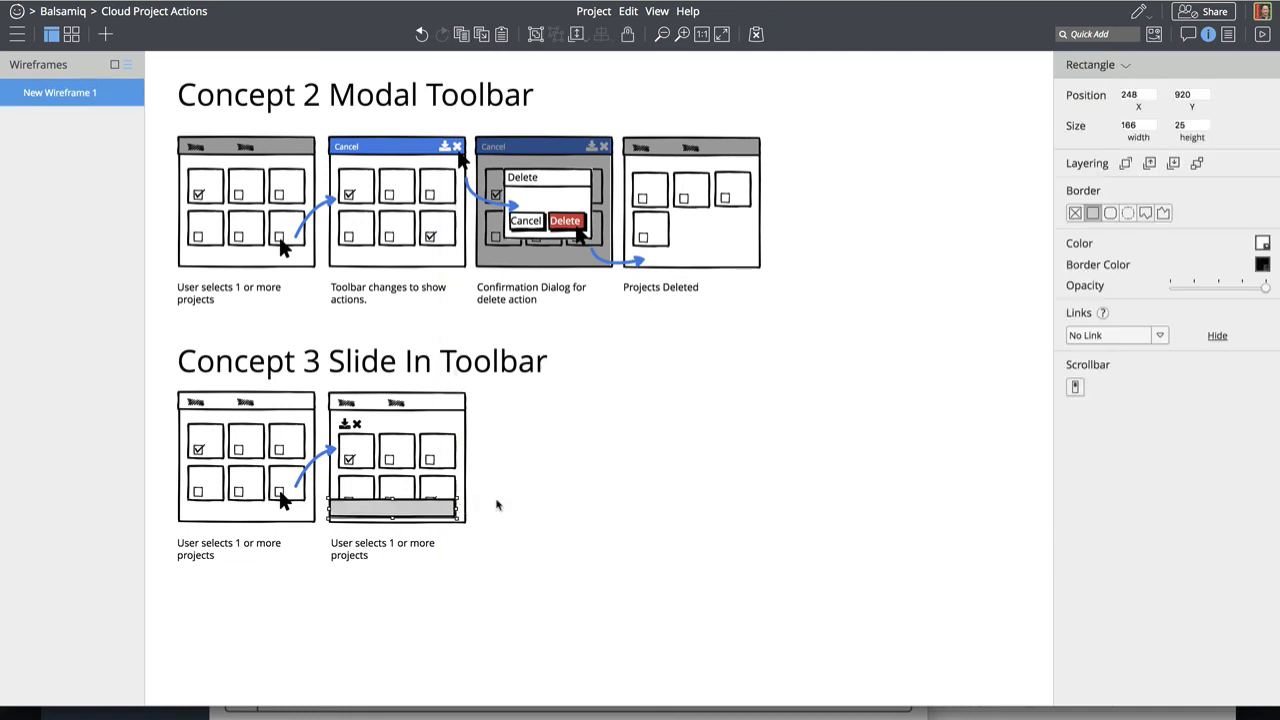
key(ctrl+z)
drag(486, 388, 380, 634)
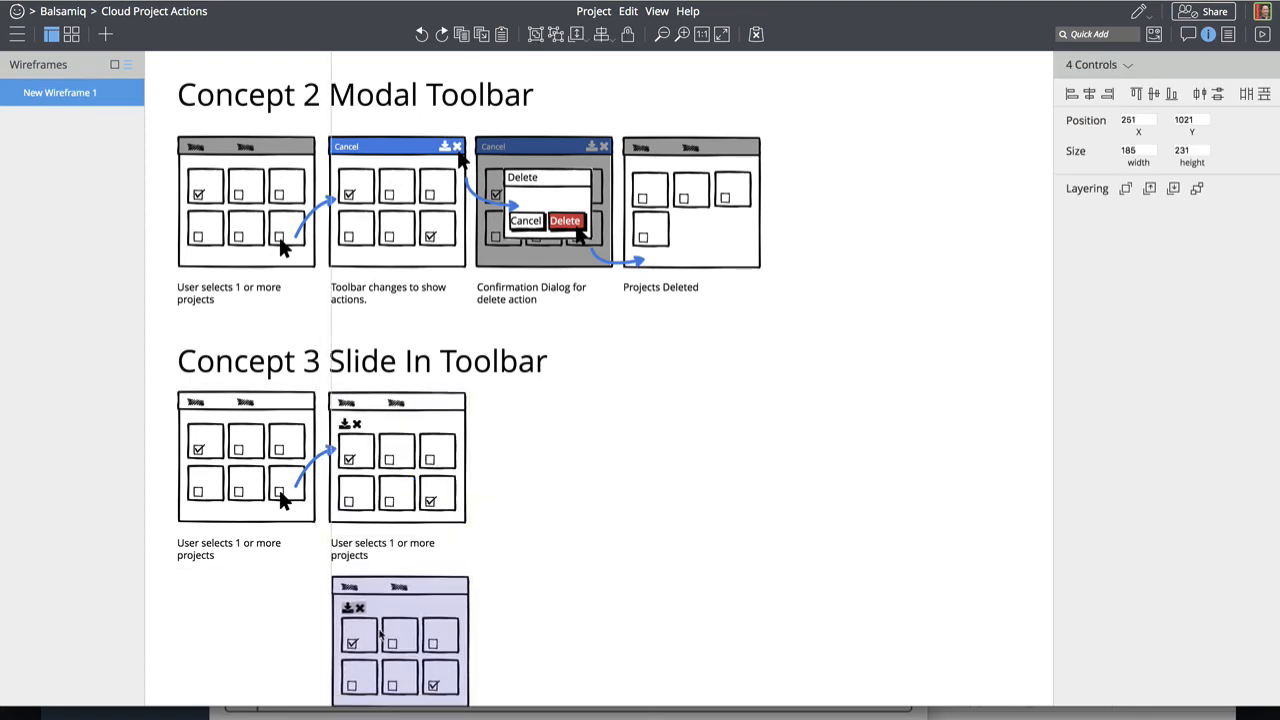
click(604, 519)
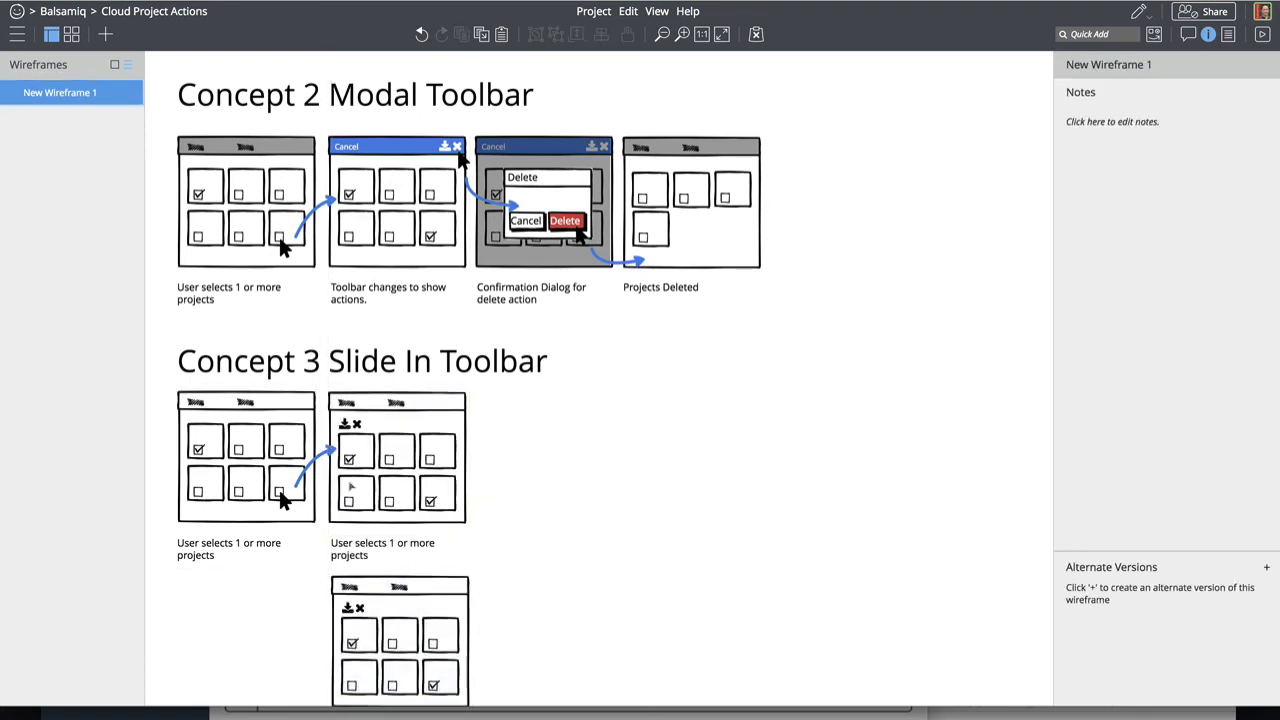
Duplicate the Concept 3 blue arrow and curve the copy from the first sketch's pointer down to the lower sketch
click(316, 464)
key(super+d)
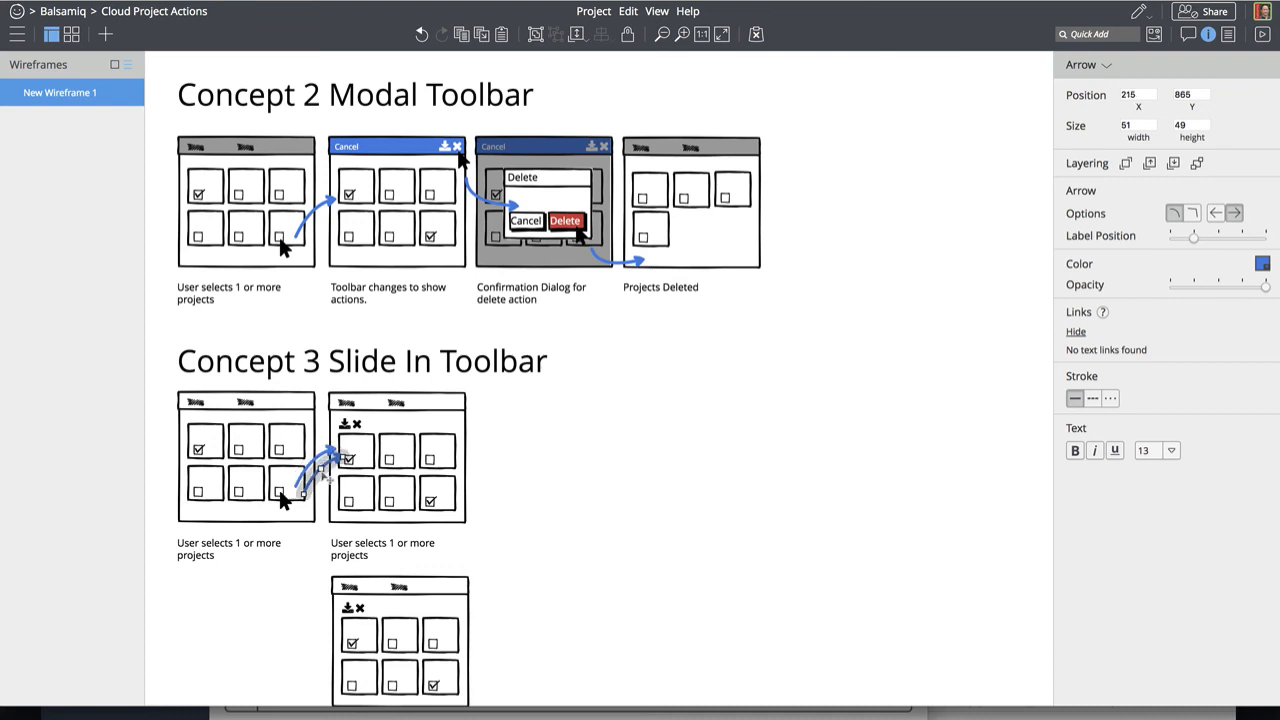
drag(330, 466, 289, 515)
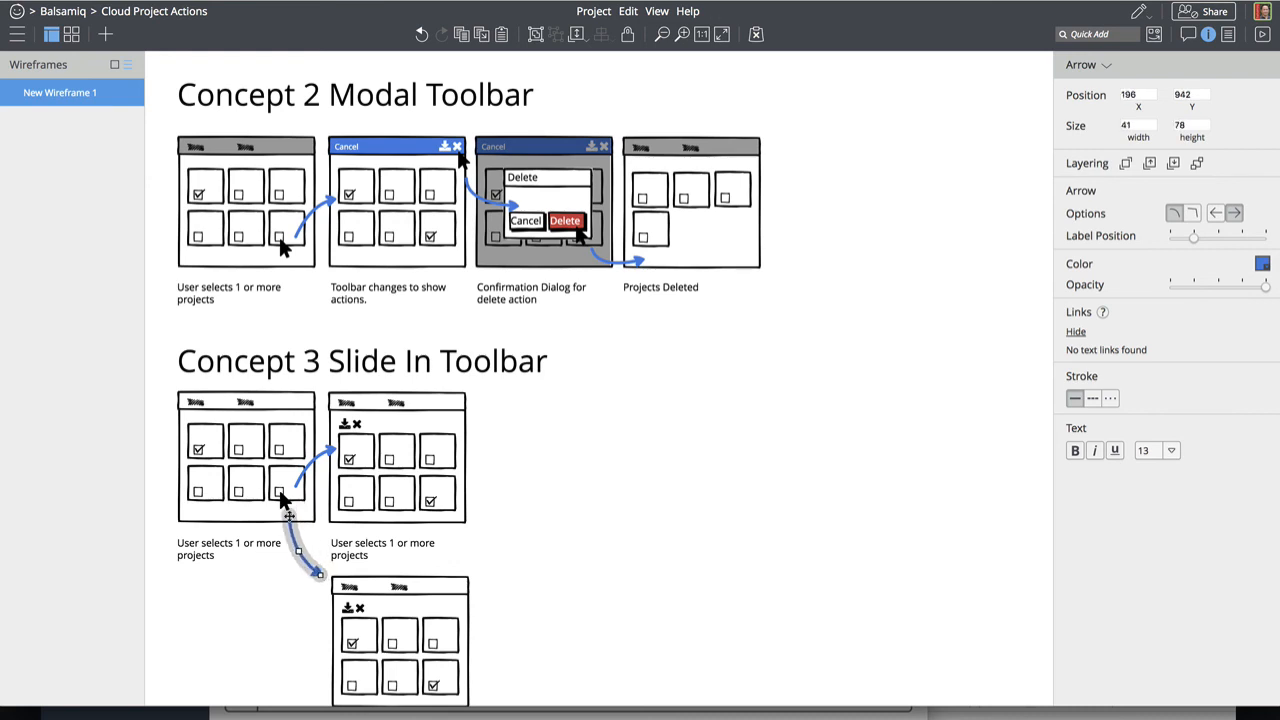
click(356, 553)
Move the download and close icons out of the lower Concept 3 sketch to X 552, Y 1050
scroll(356, 553, down, 3)
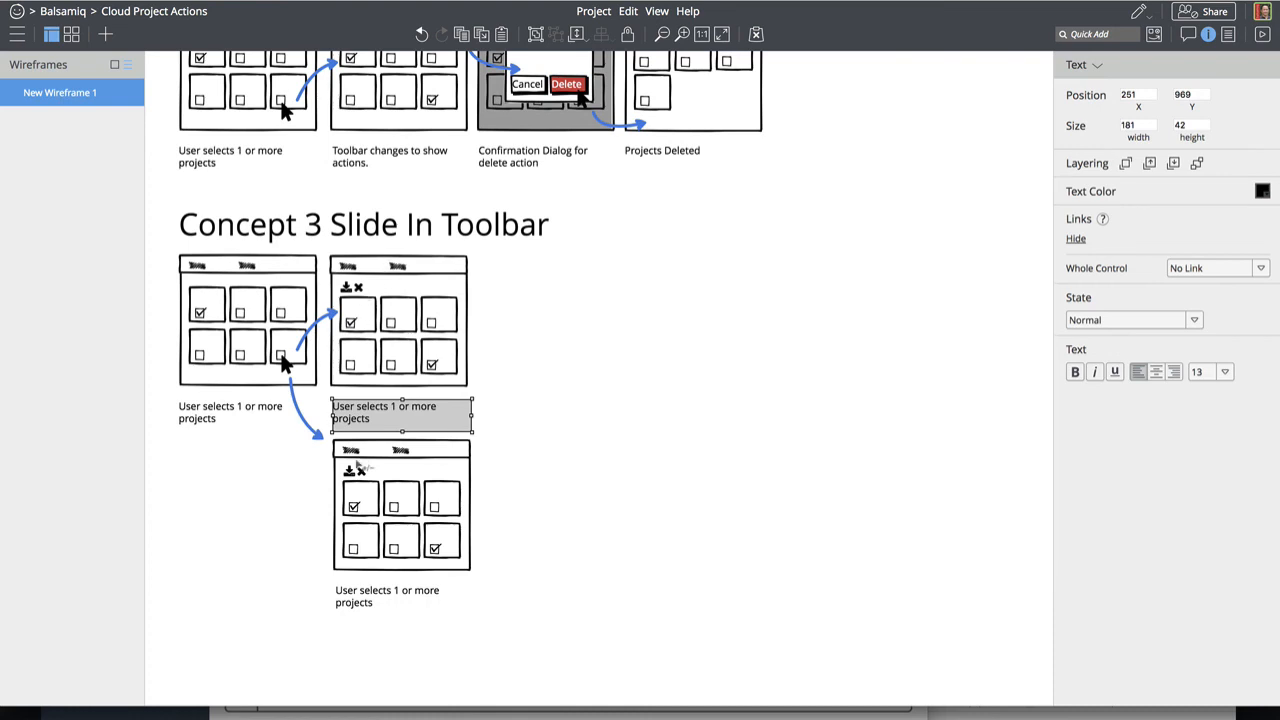
click(349, 472)
double_click(350, 473)
key(Escape)
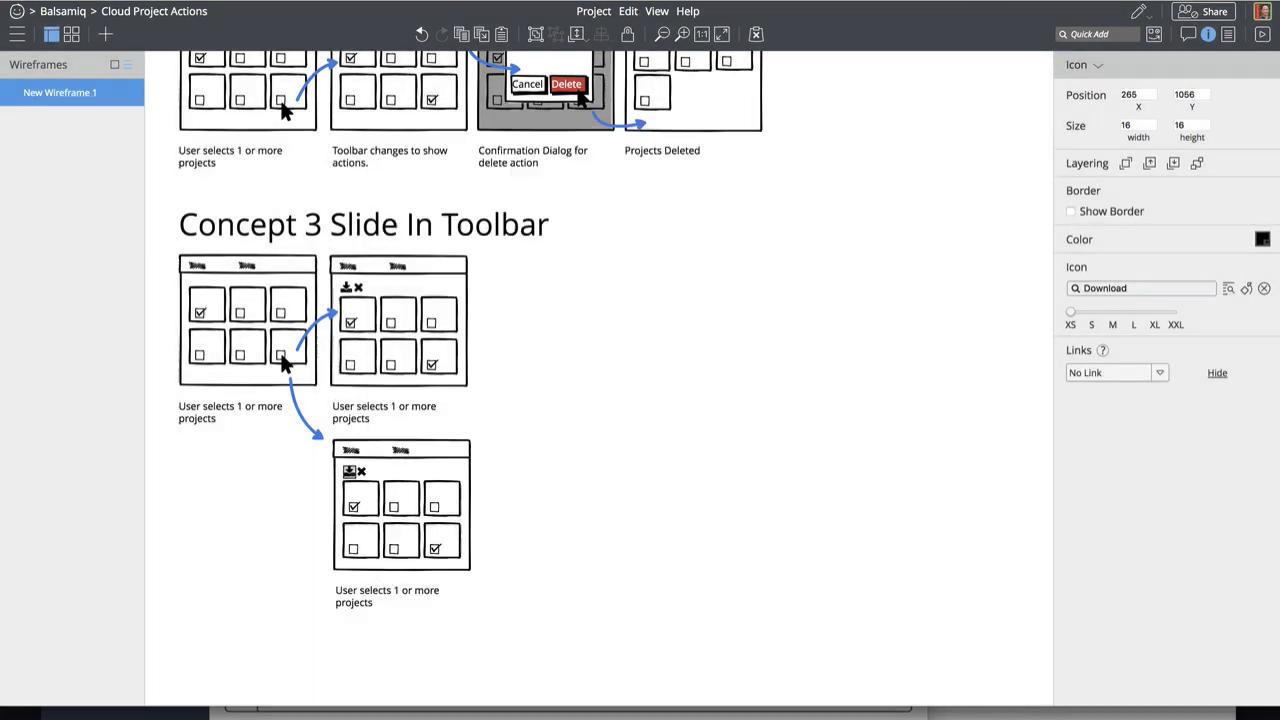
shift+click(362, 474)
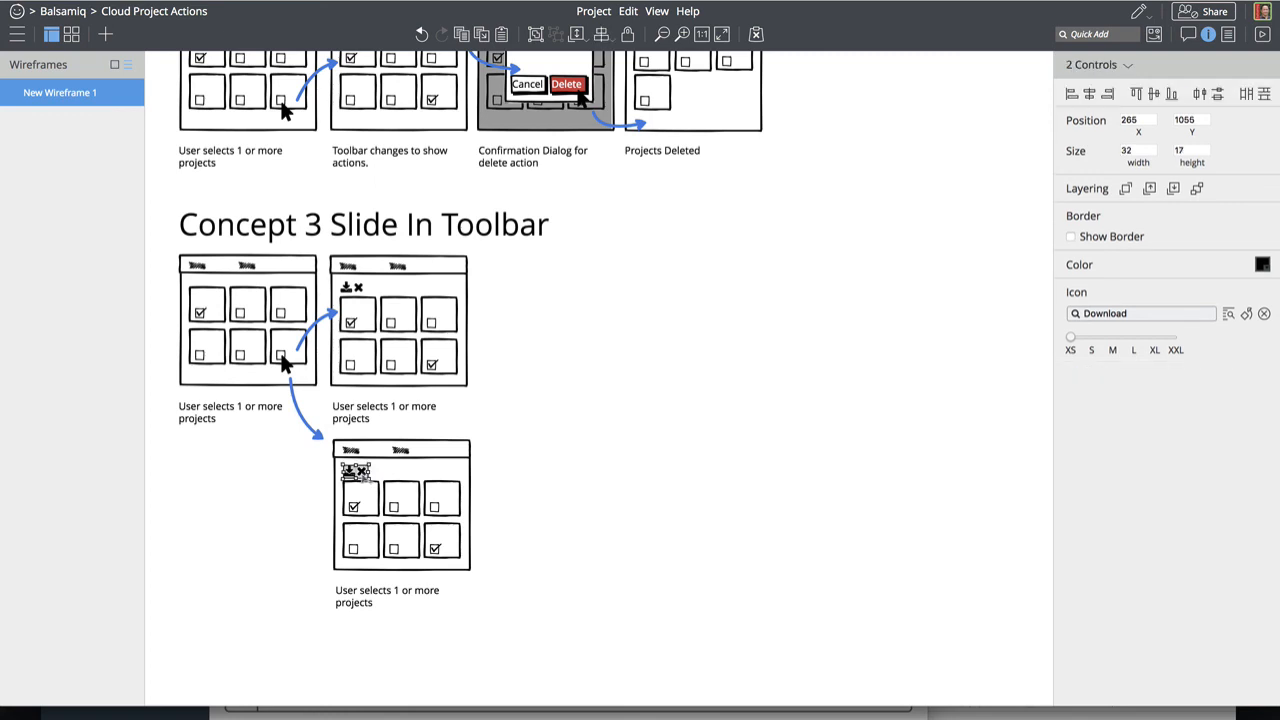
drag(362, 474, 581, 469)
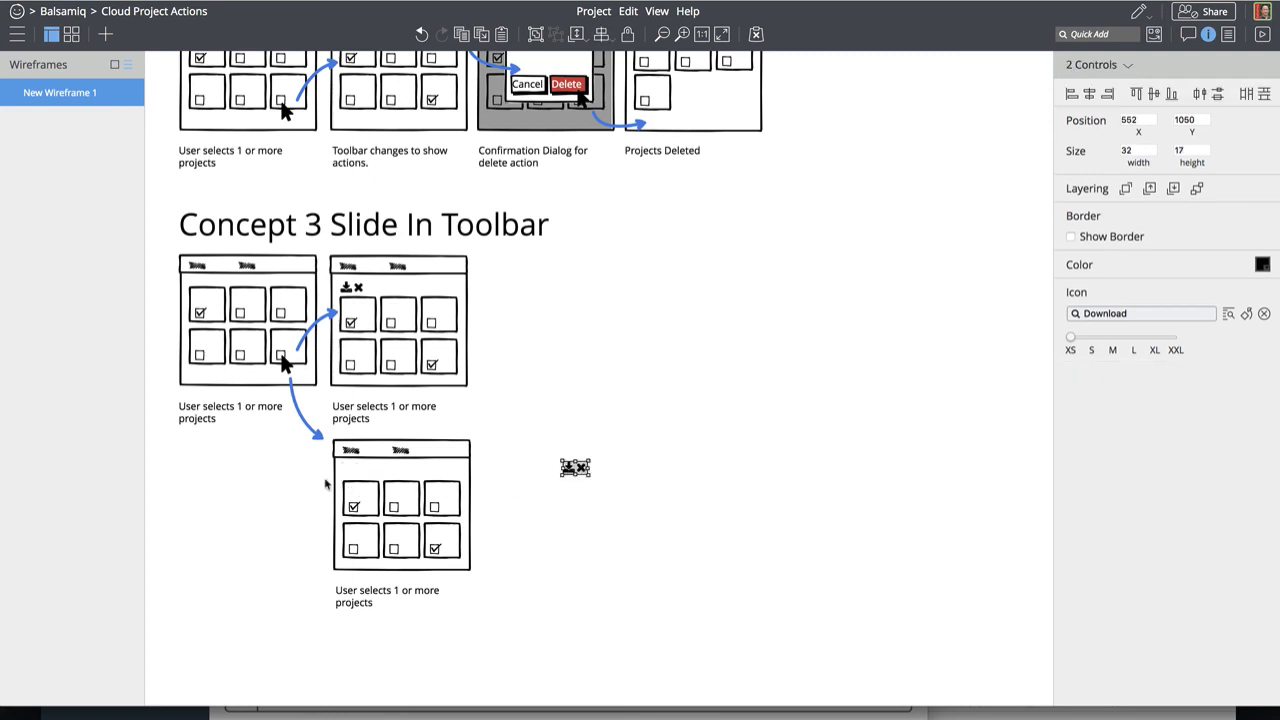
Move the six project tiles up in the lower Concept 3 sketch and add a 180 by 24 rectangle beneath its header at X 252, Y 1043
drag(328, 484, 477, 571)
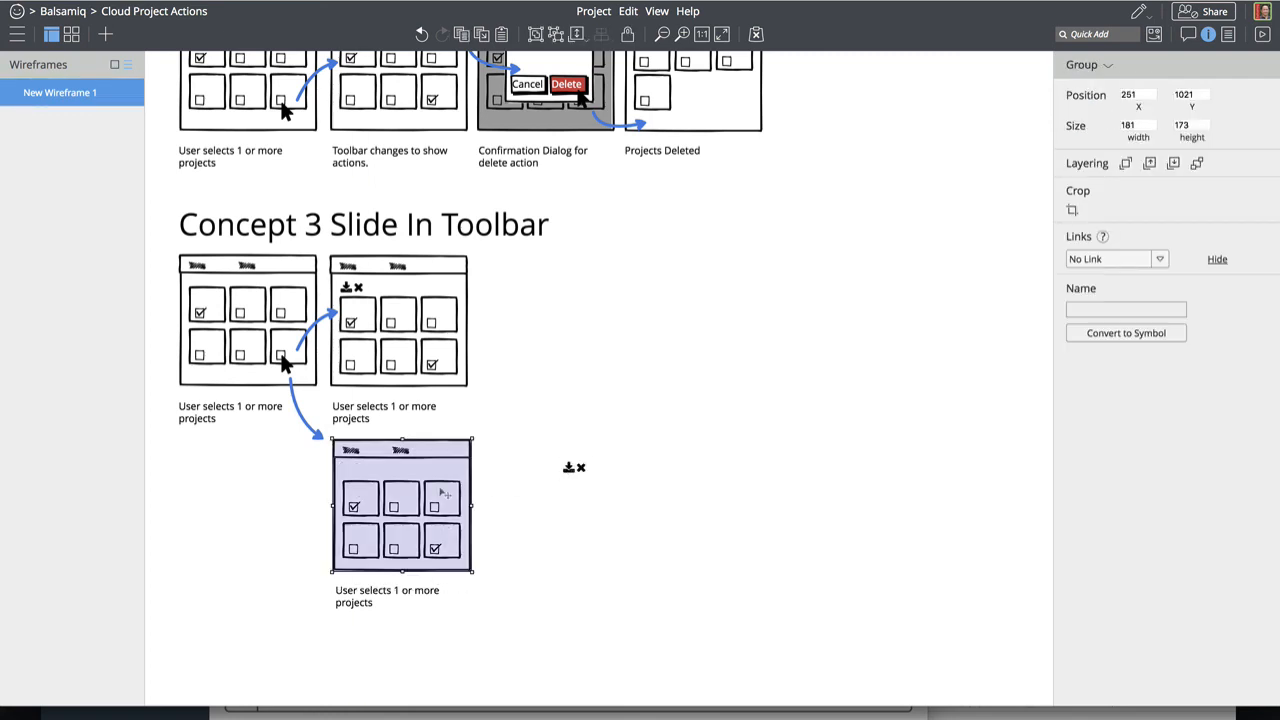
double_click(441, 492)
click(360, 498)
shift+click(405, 505)
shift+click(438, 507)
shift+click(437, 538)
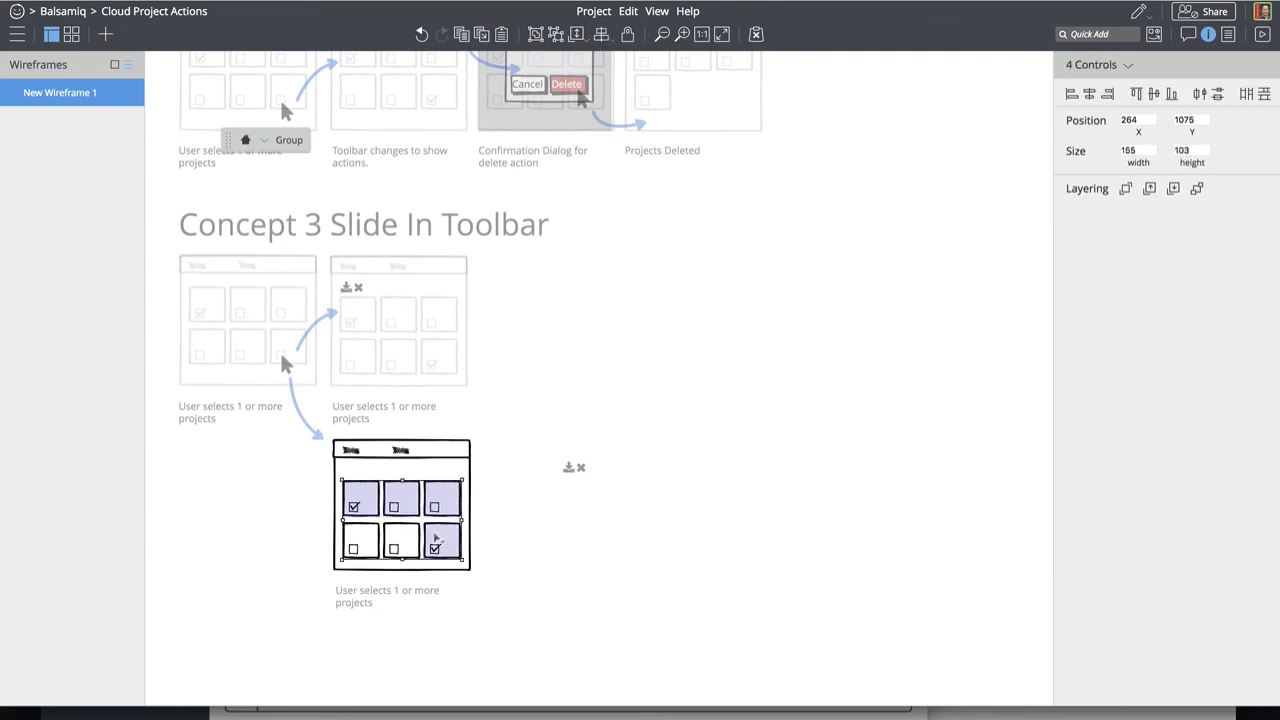
shift+click(395, 538)
shift+click(362, 544)
drag(367, 509, 367, 496)
click(493, 515)
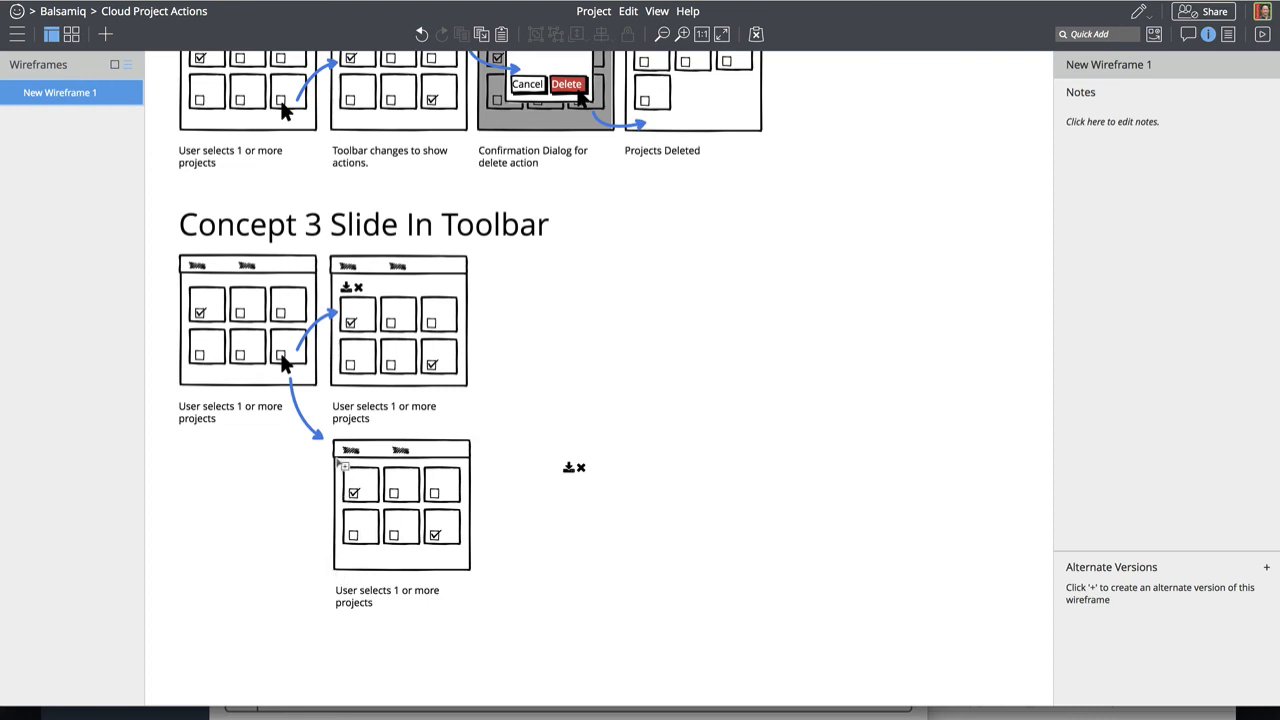
drag(334, 458, 475, 485)
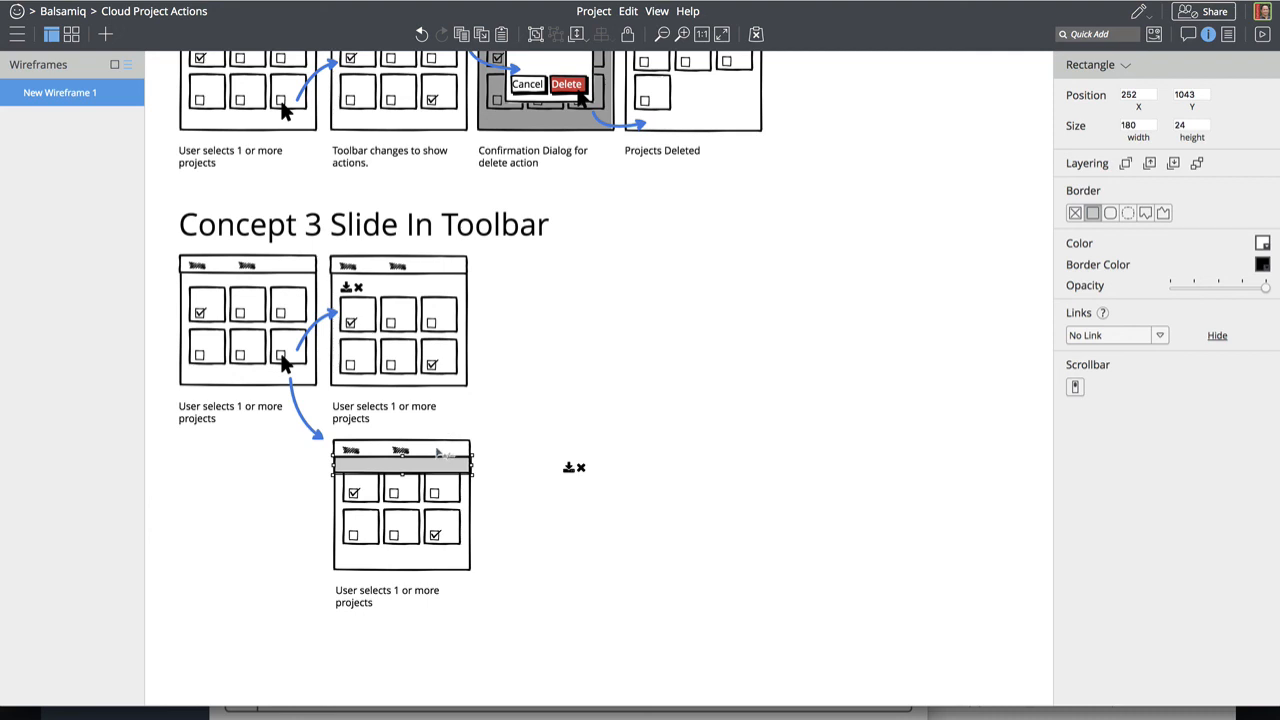
Fill the header bars of the two upper Concept 3 sketches with medium grey
double_click(306, 265)
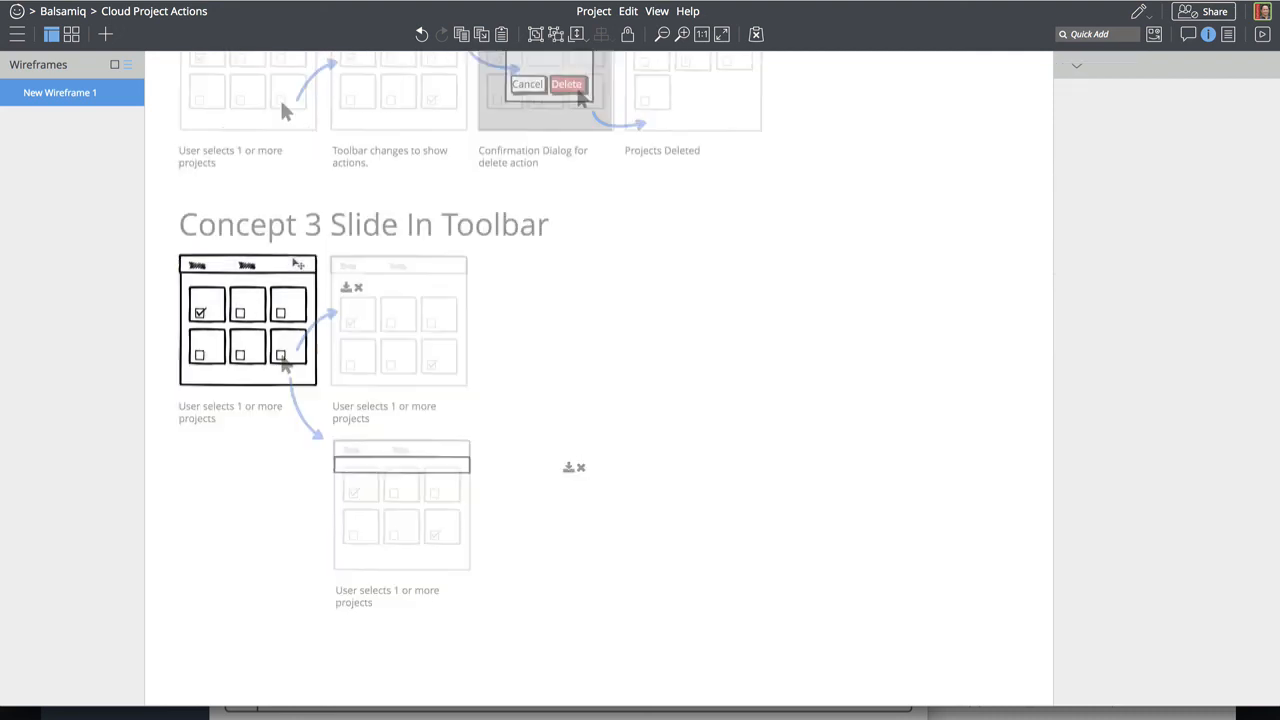
click(1264, 244)
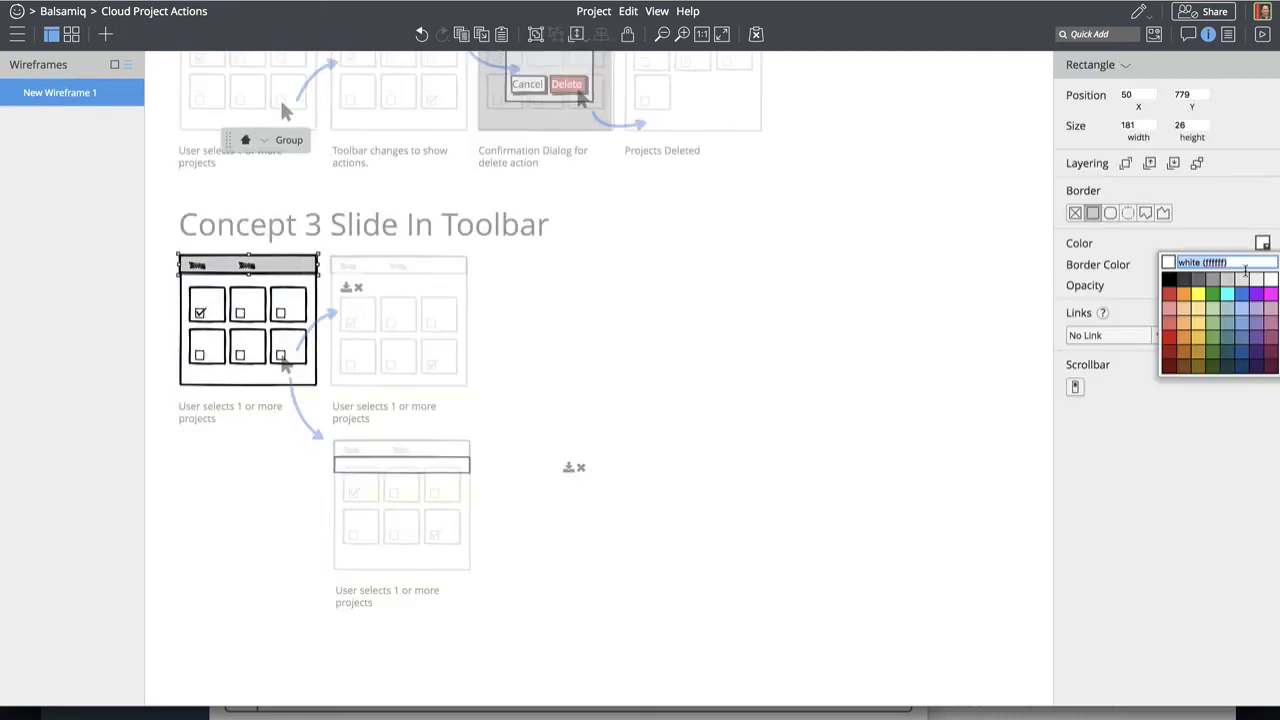
click(1216, 283)
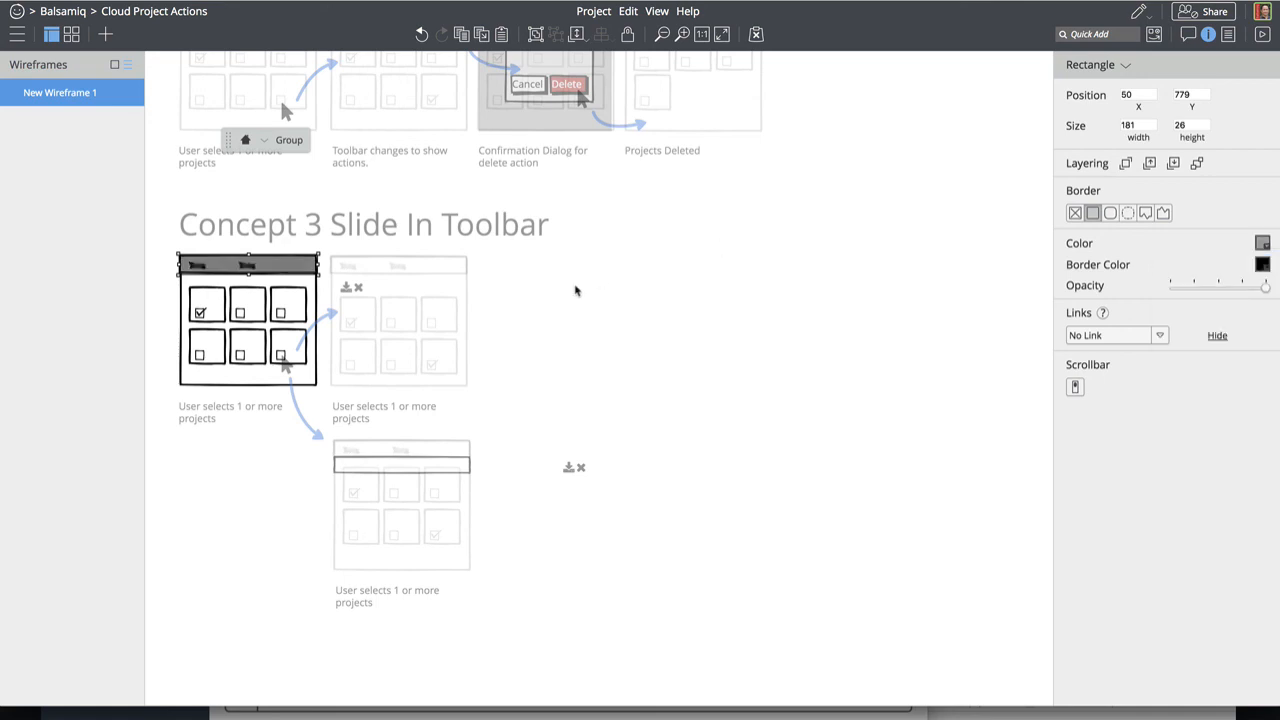
click(393, 268)
click(436, 270)
double_click(436, 270)
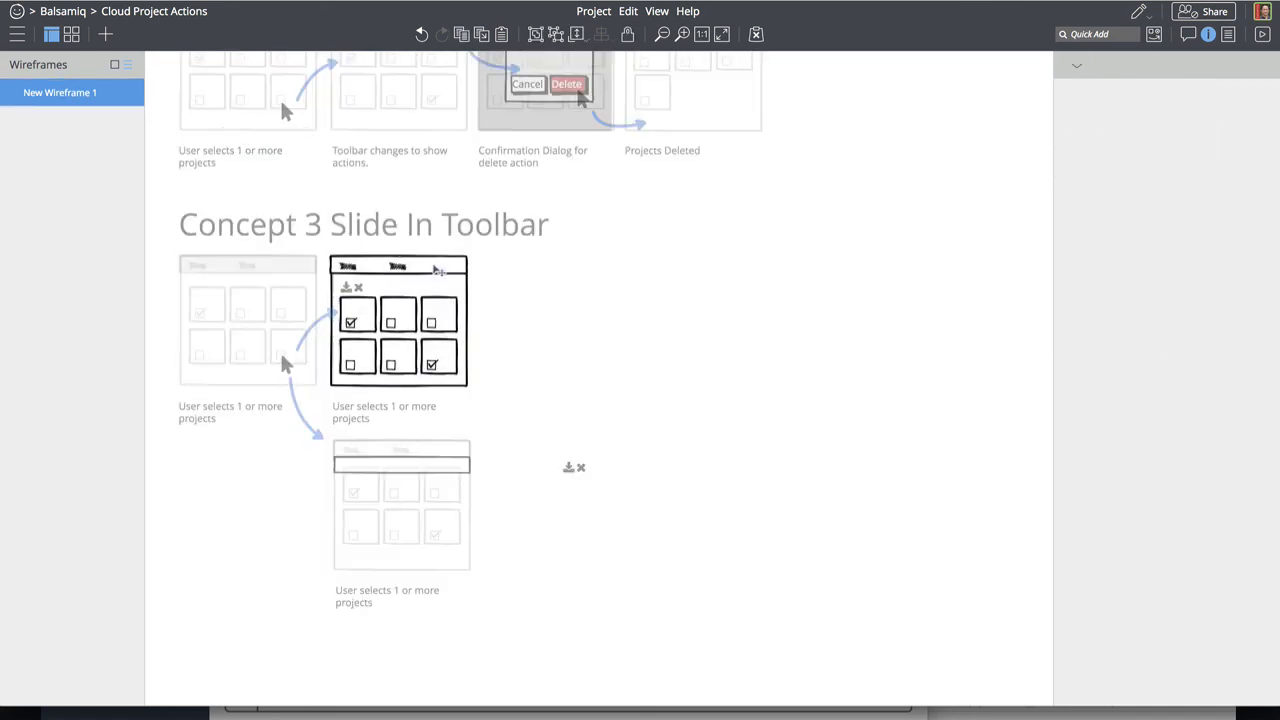
click(1263, 244)
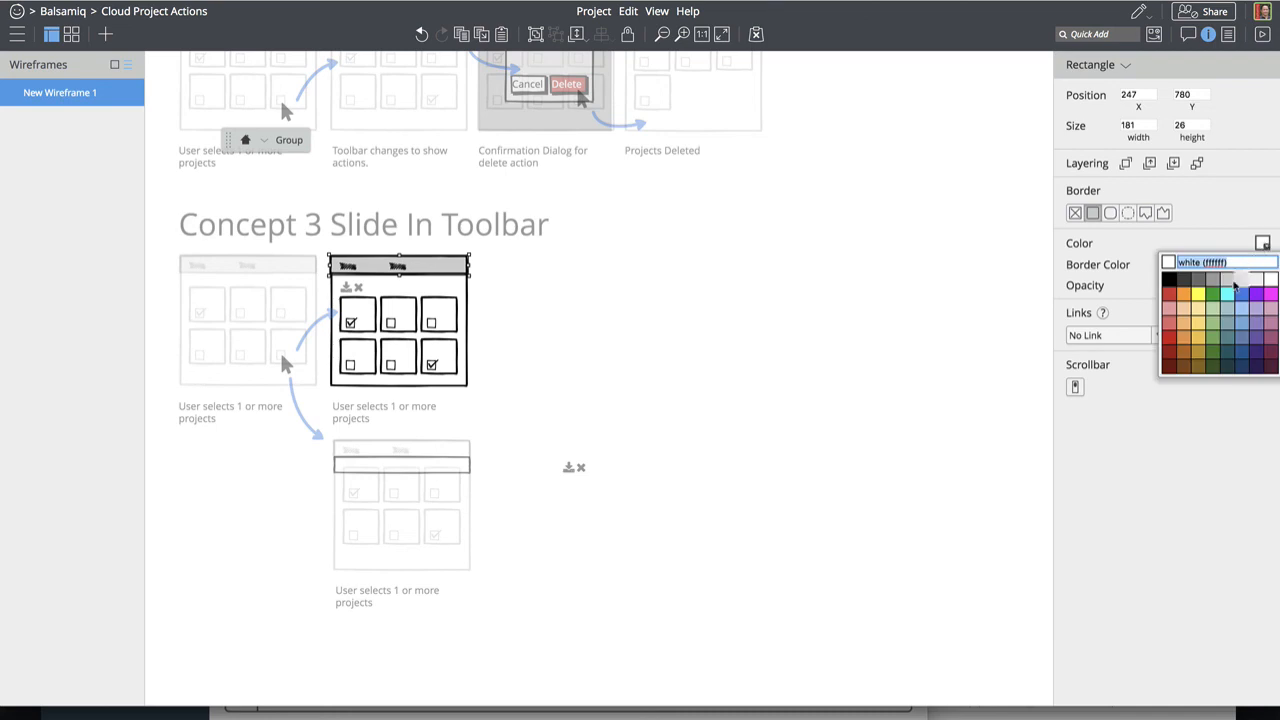
click(1214, 287)
click(776, 378)
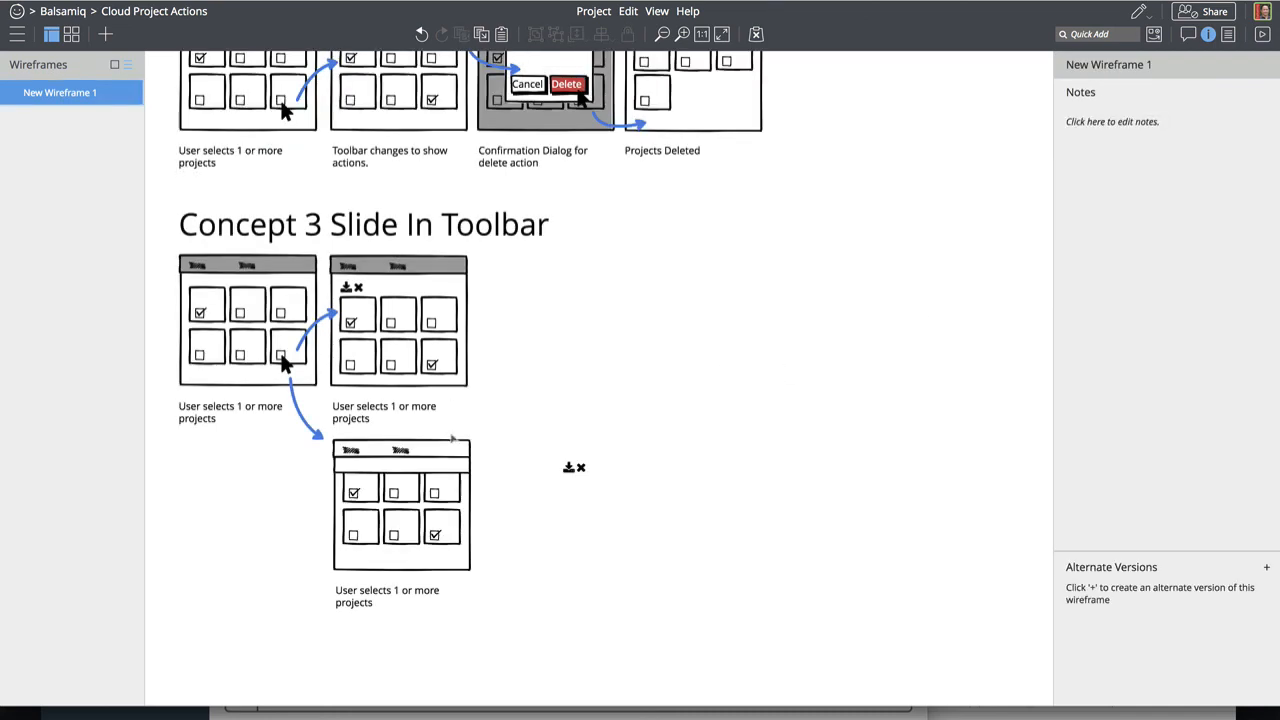
Fill the header bar of the lower Concept 3 sketch with the same medium grey
click(449, 455)
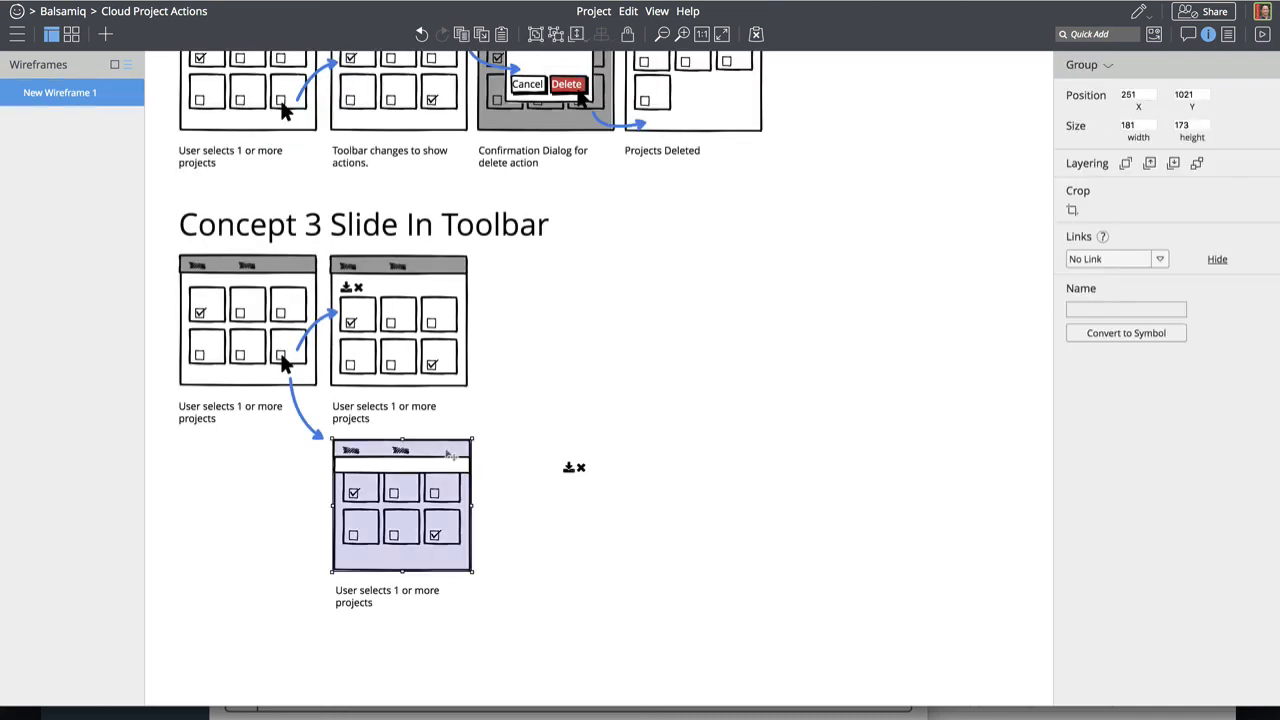
double_click(447, 455)
click(447, 455)
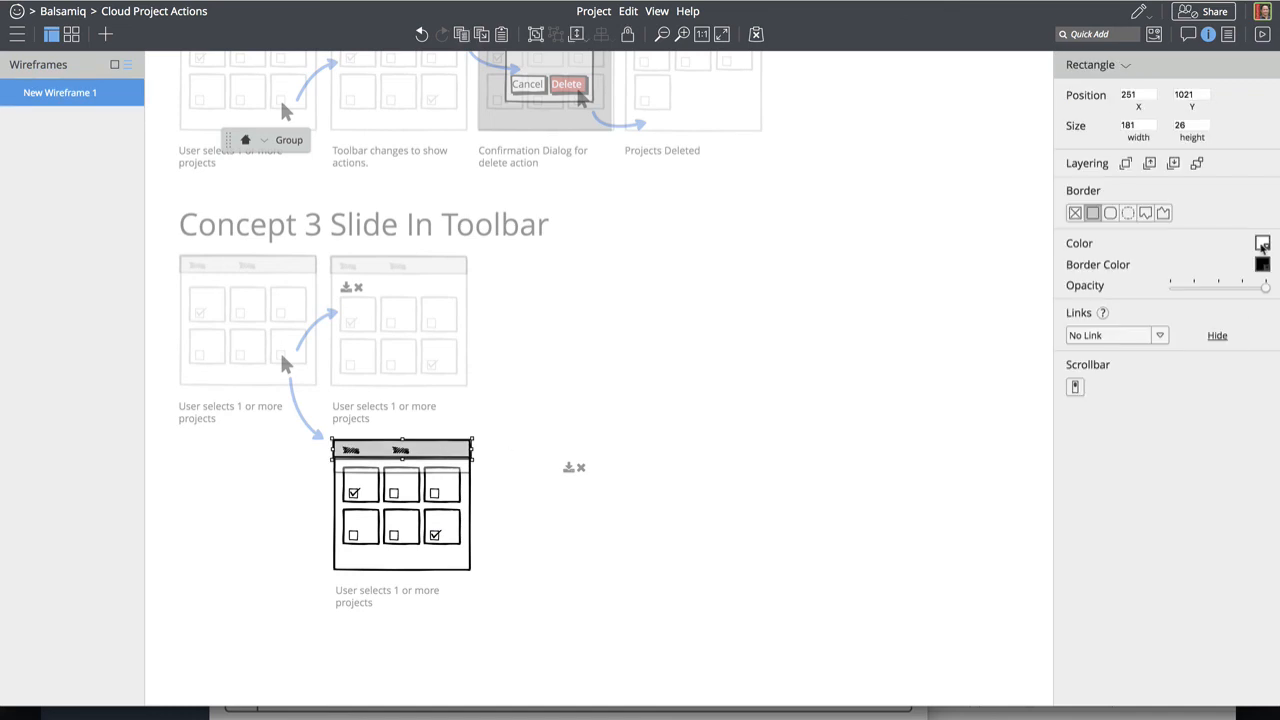
click(1263, 245)
click(550, 525)
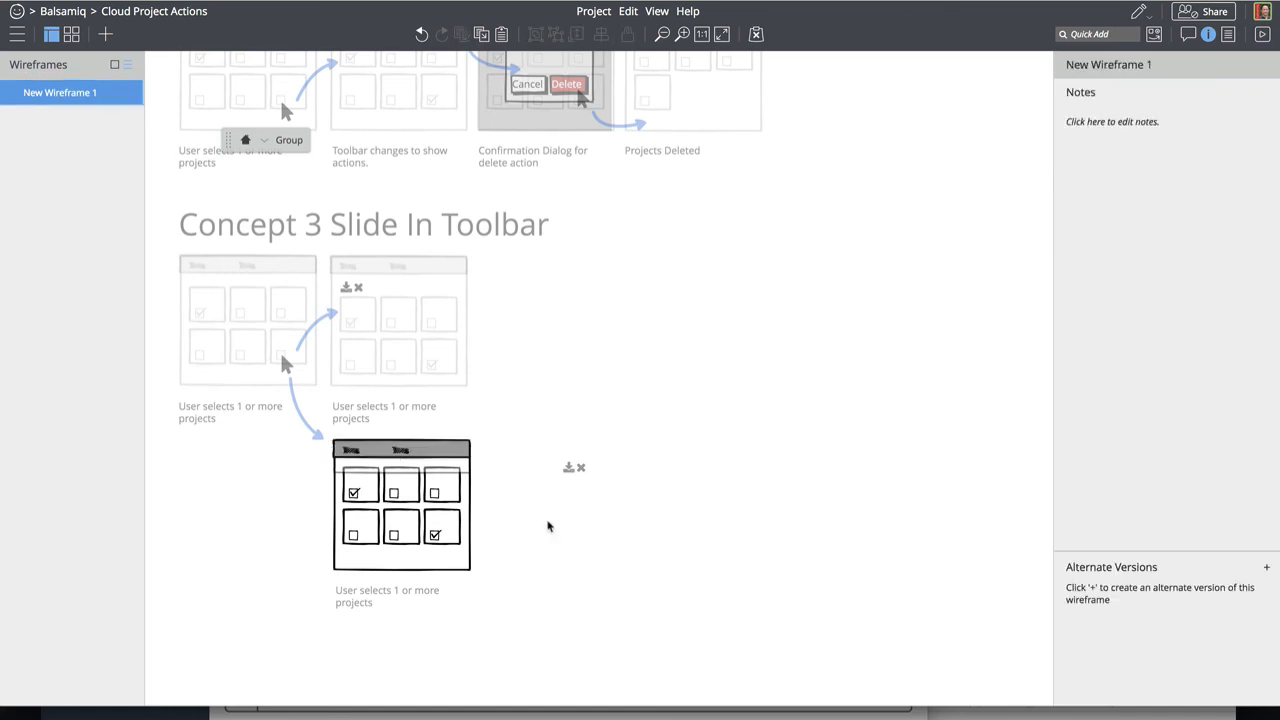
Fill the toolbar rectangle beneath the lower sketch's header with light grey #cccccc
click(455, 472)
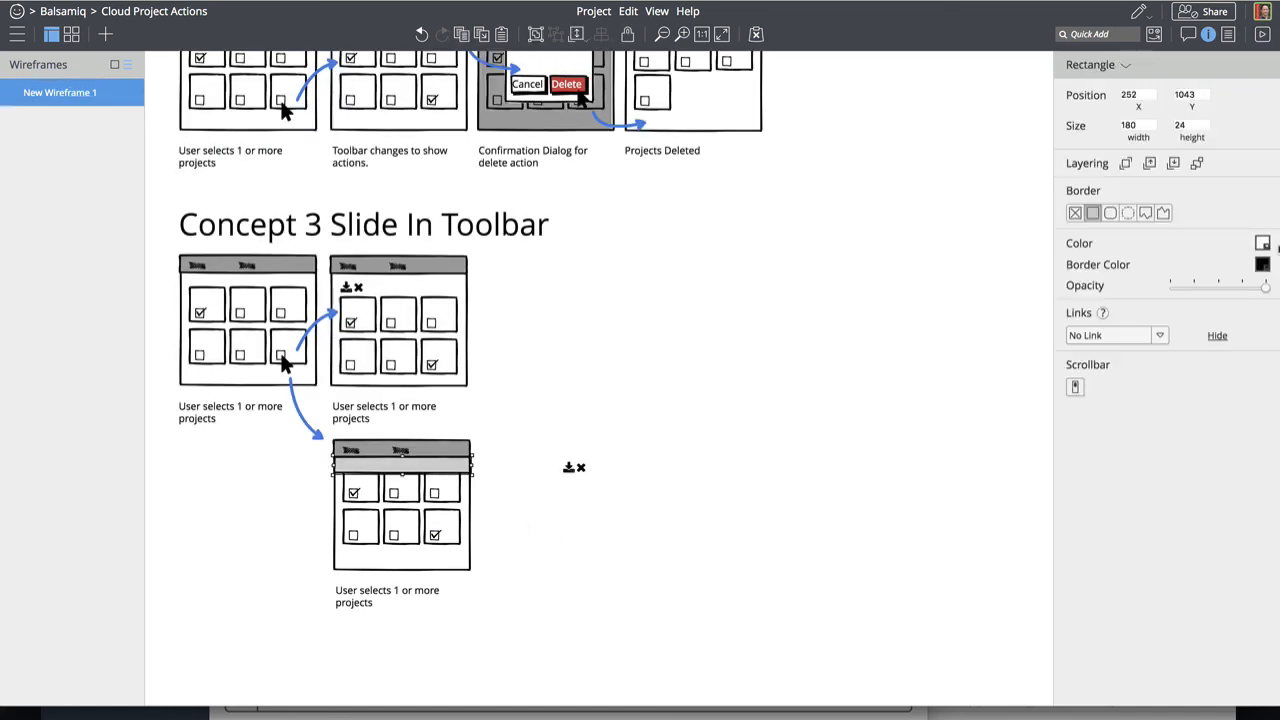
click(1262, 243)
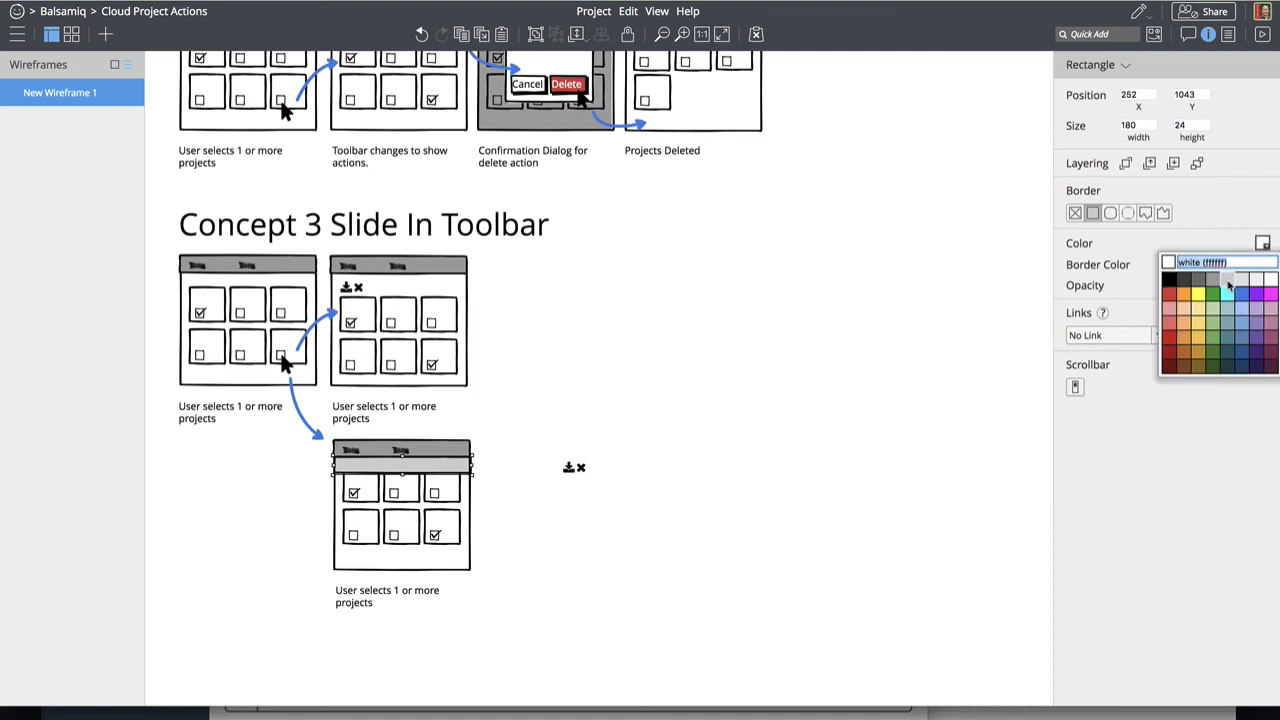
click(1228, 282)
click(823, 400)
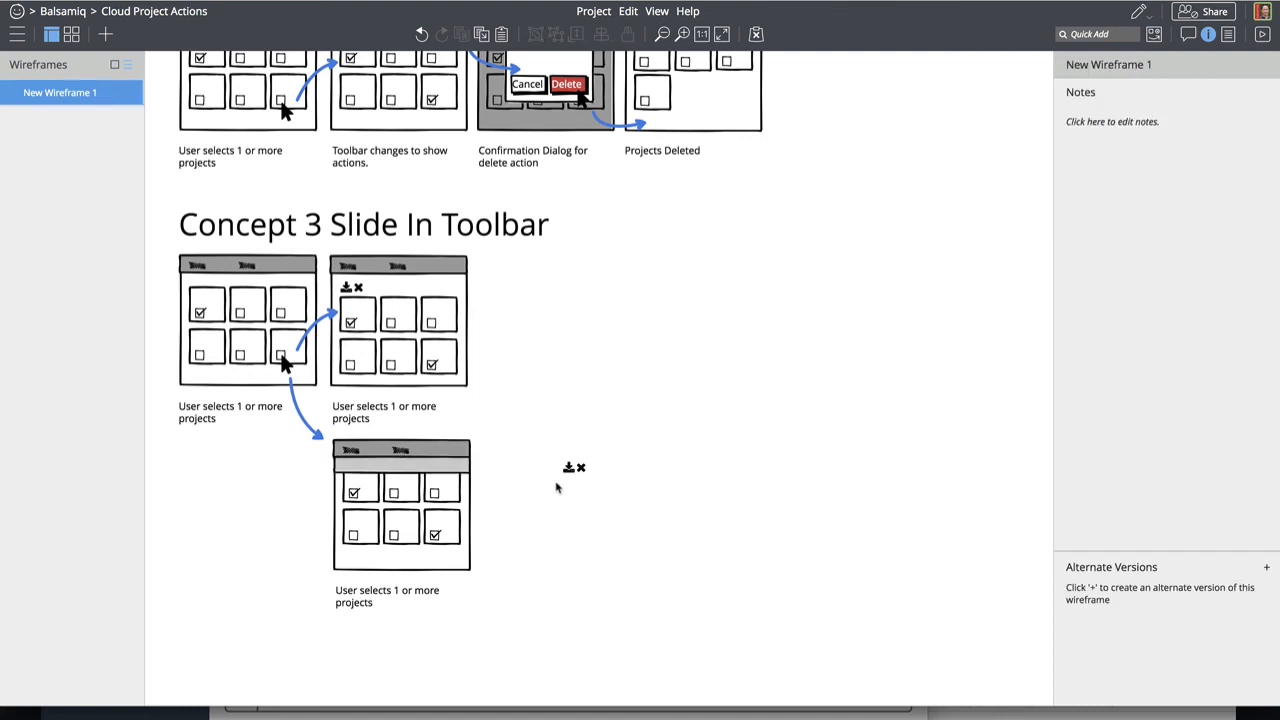
Place the download and close icons near the start of the lower sketch's light grey toolbar and bring them to the front
click(568, 470)
shift+click(581, 468)
drag(585, 475, 387, 469)
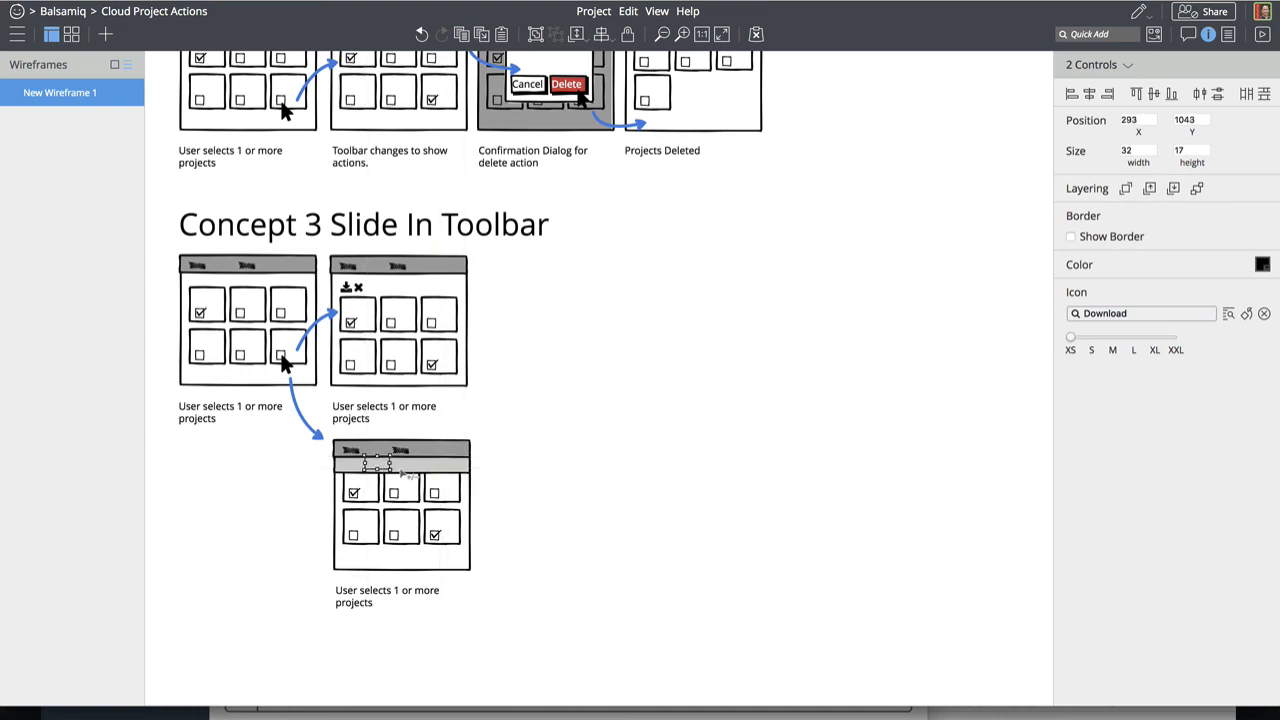
right_click(374, 466)
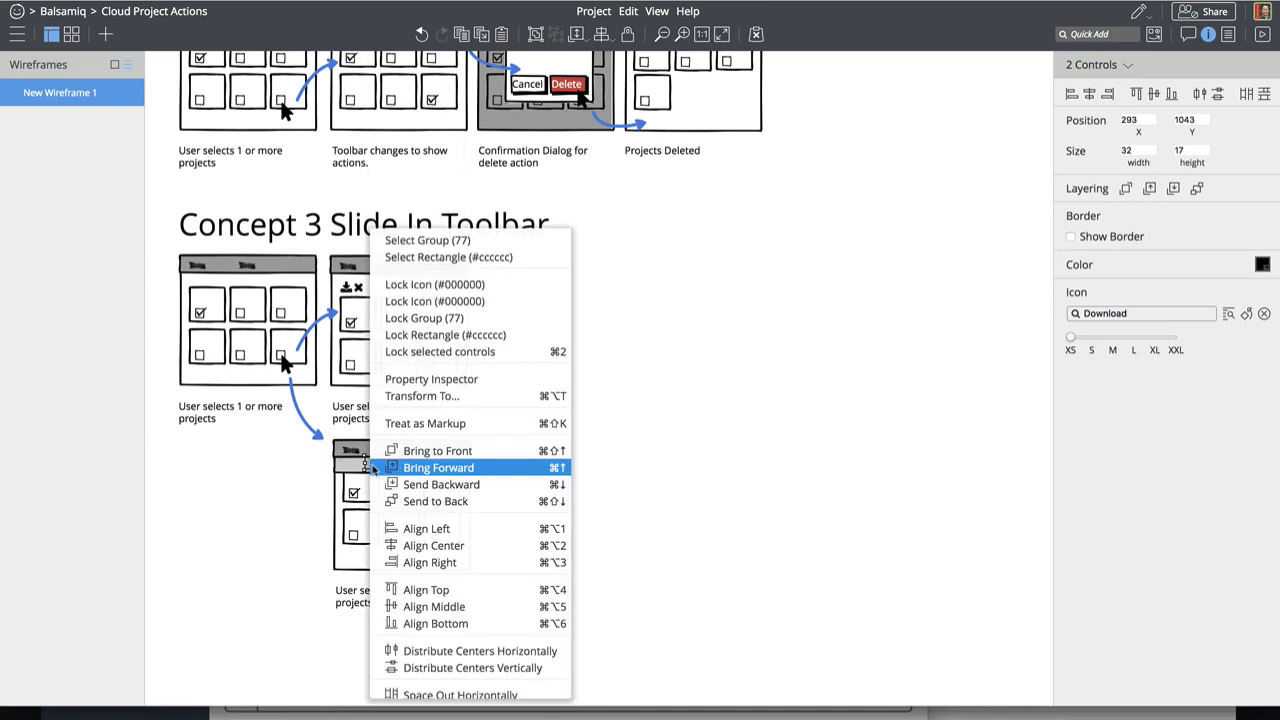
click(420, 451)
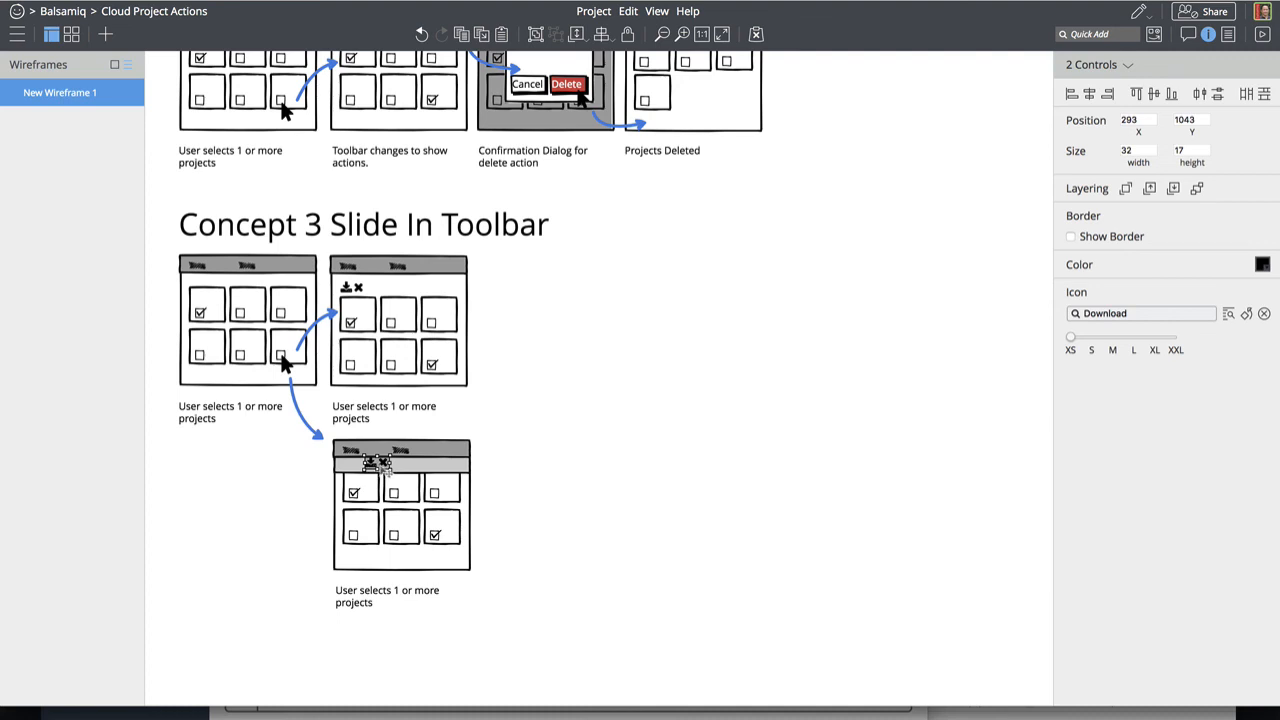
mouse_move(384, 472)
mouse_down()
mouse_move(404, 465)
mouse_move(385, 480)
mouse_up()
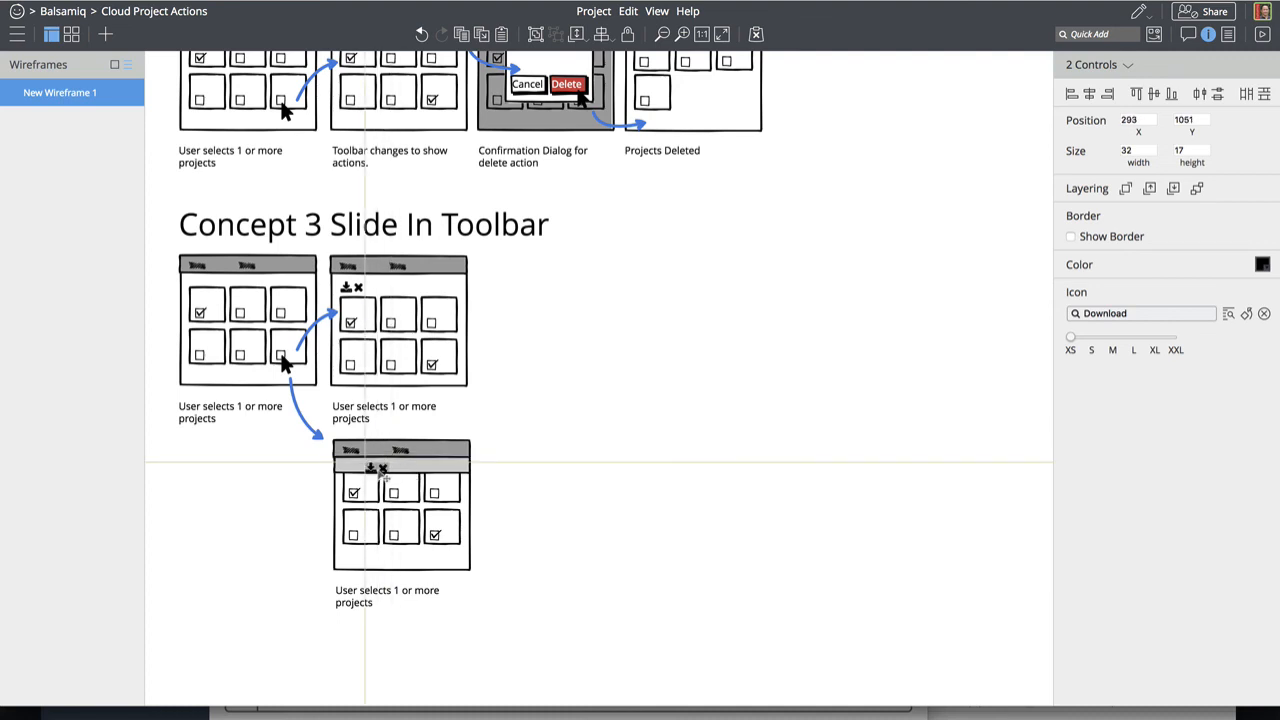
mouse_move(384, 480)
mouse_down()
mouse_move(462, 474)
mouse_move(363, 472)
mouse_up()
click(574, 474)
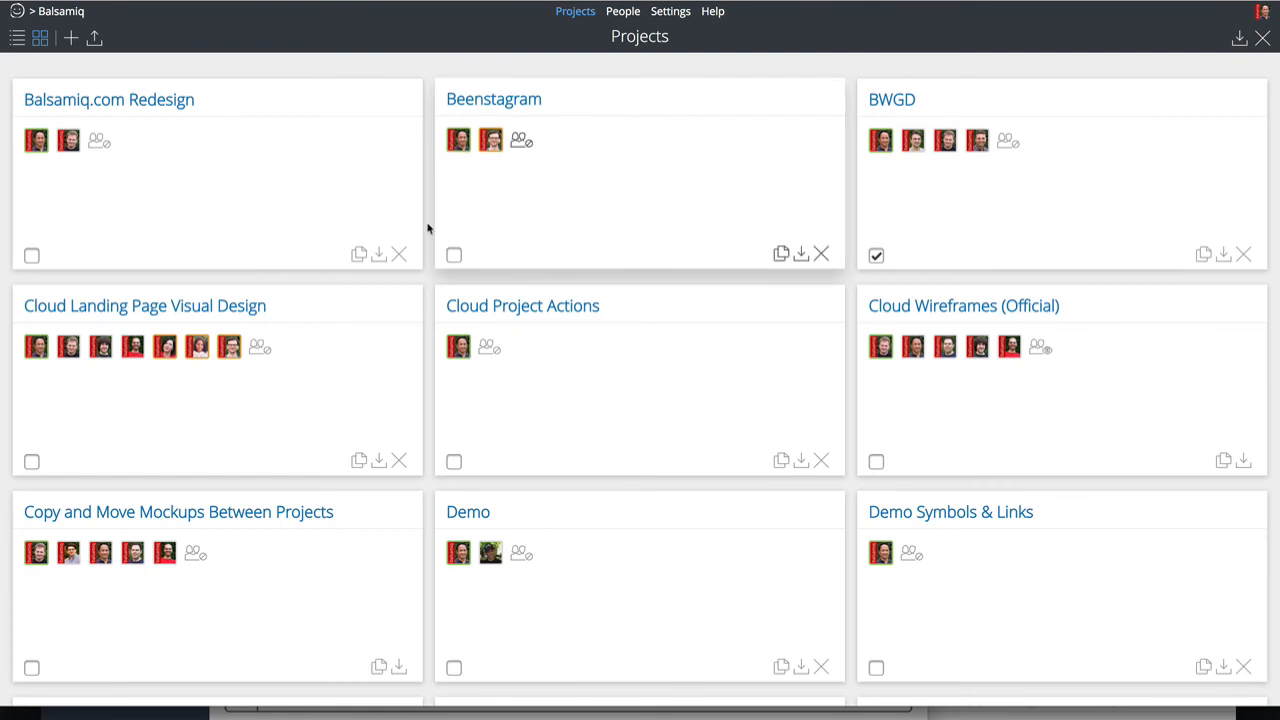
On the live Projects page, select Cloud Wireframes (Official) and examine how the project cards scroll beneath the fixed toolbar
scroll(557, 172, down, 3)
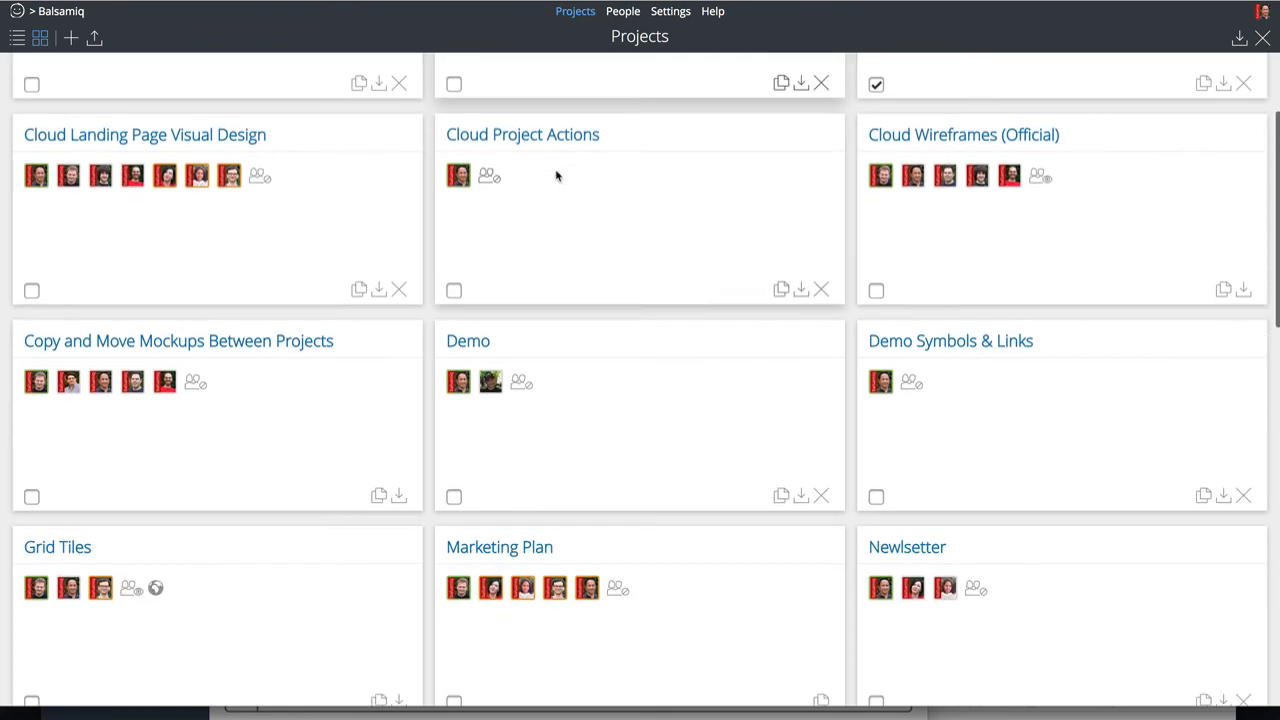
scroll(557, 176, up, 3)
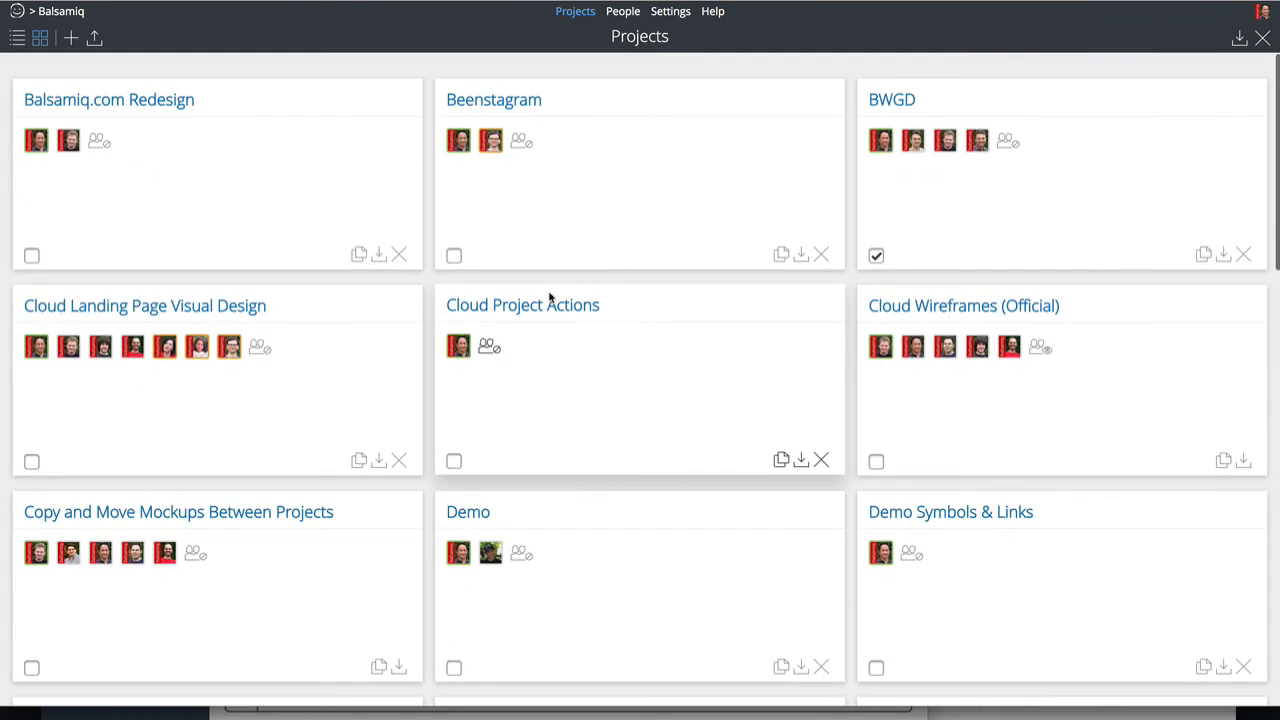
scroll(320, 100, down, 2)
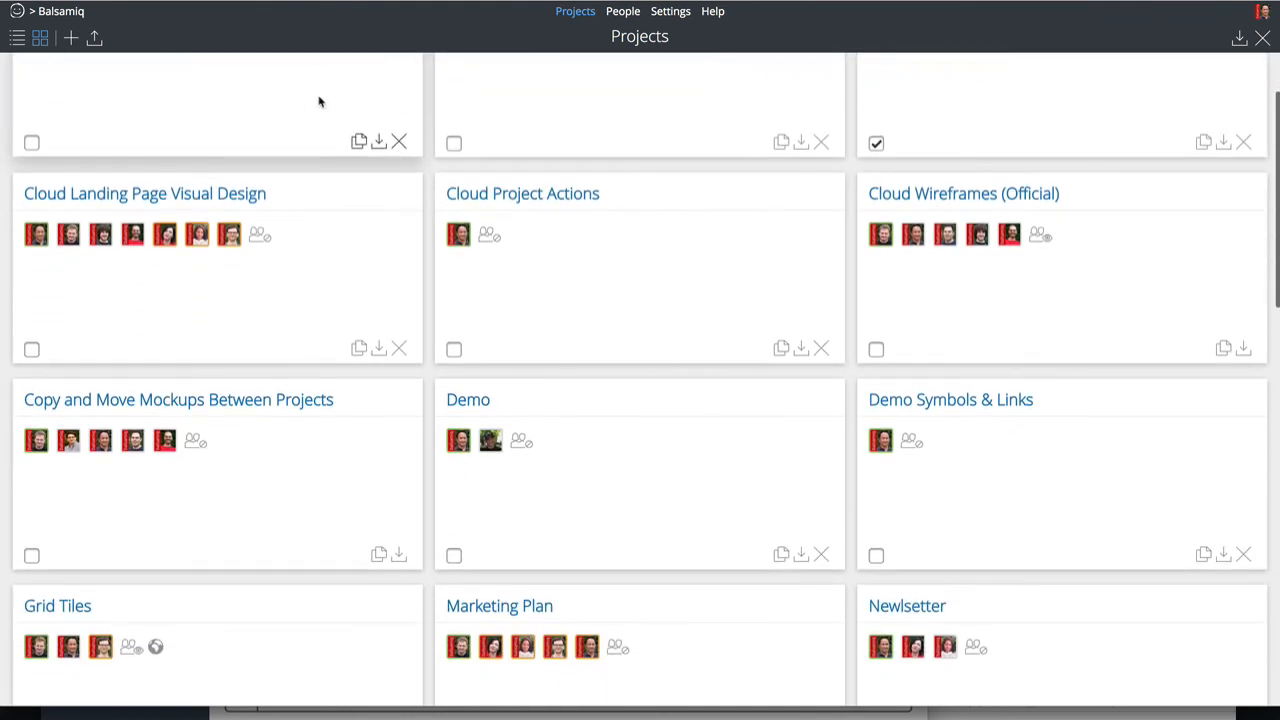
scroll(317, 100, down, 1)
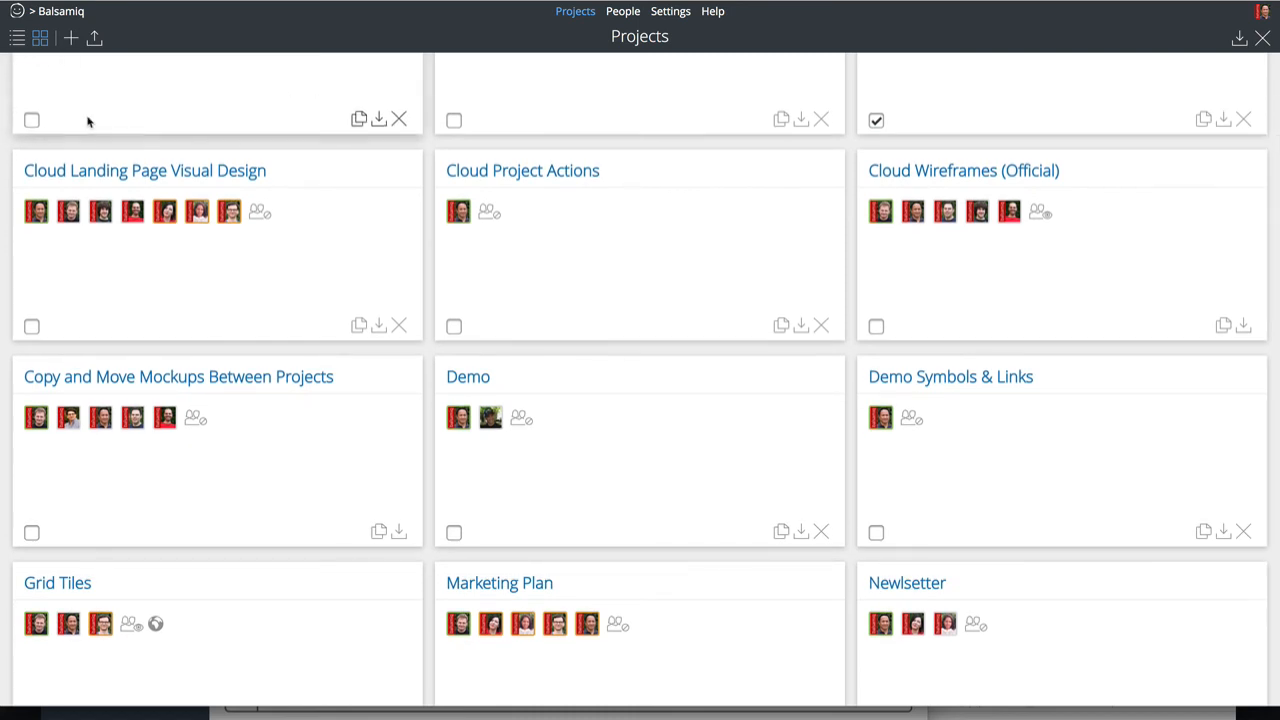
scroll(783, 154, down, 1)
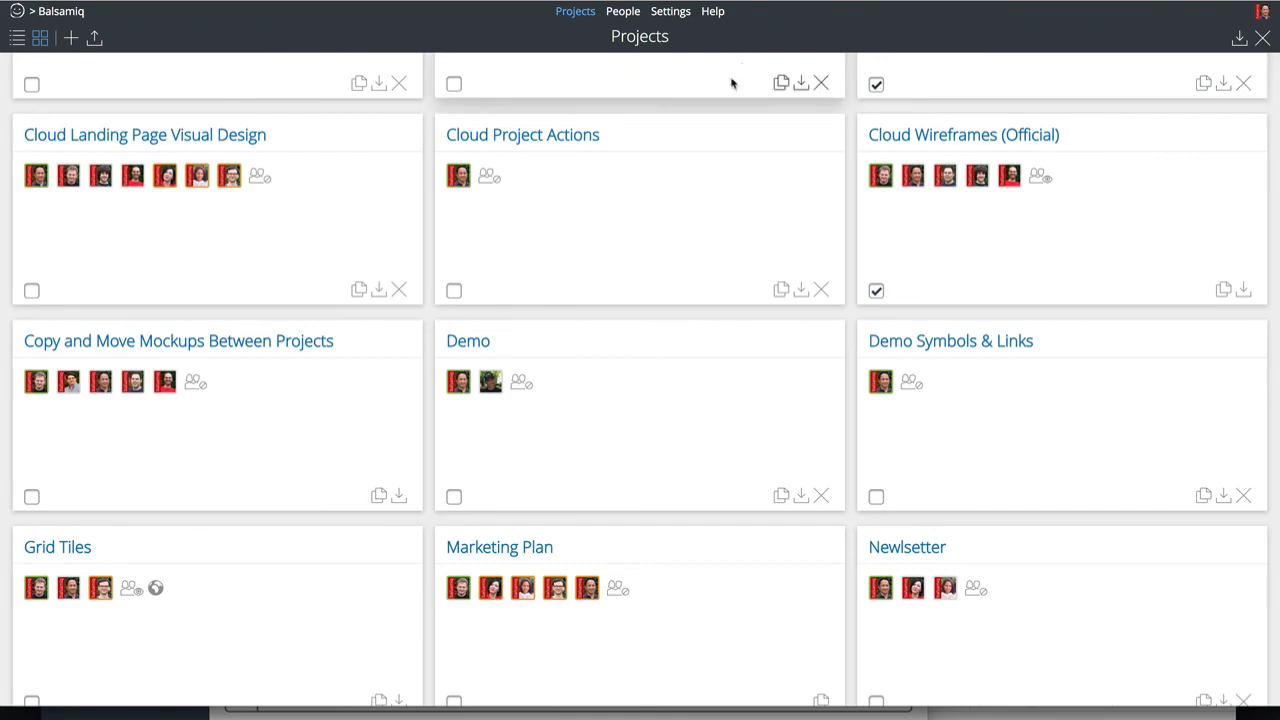
scroll(706, 151, up, 4)
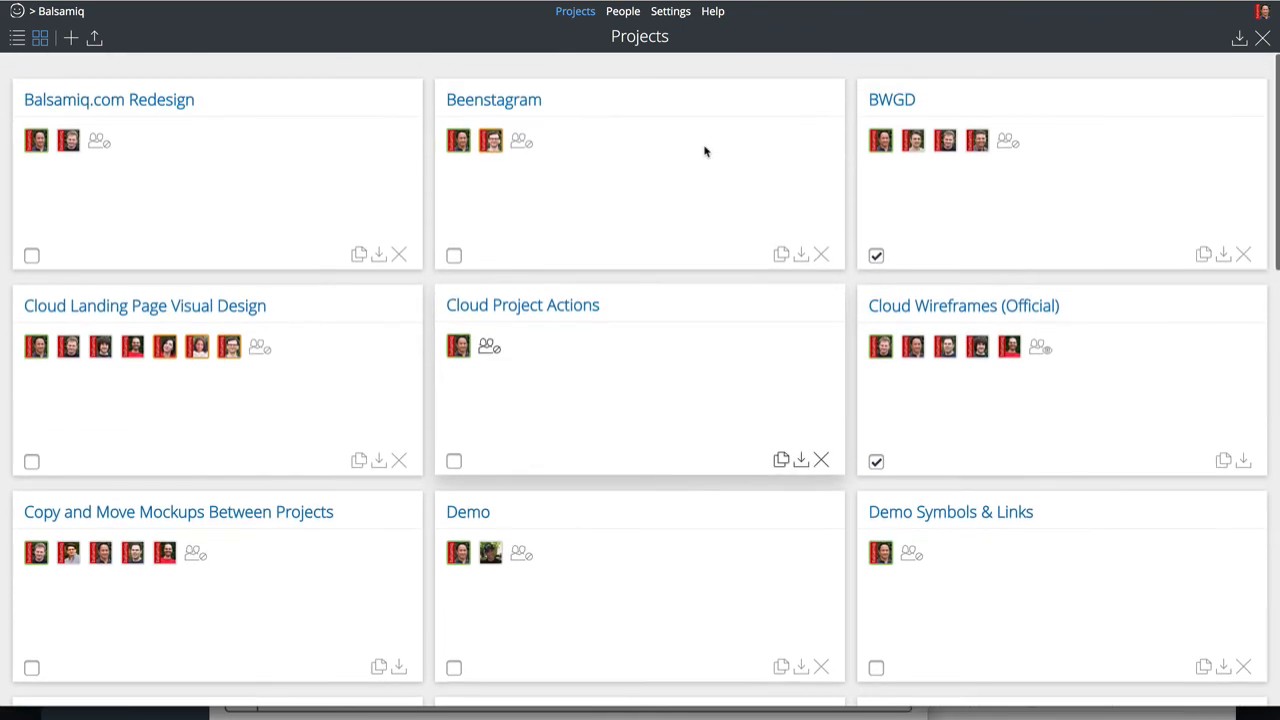
scroll(704, 151, down, 3)
scroll(704, 151, down, 10)
scroll(704, 151, up, 12)
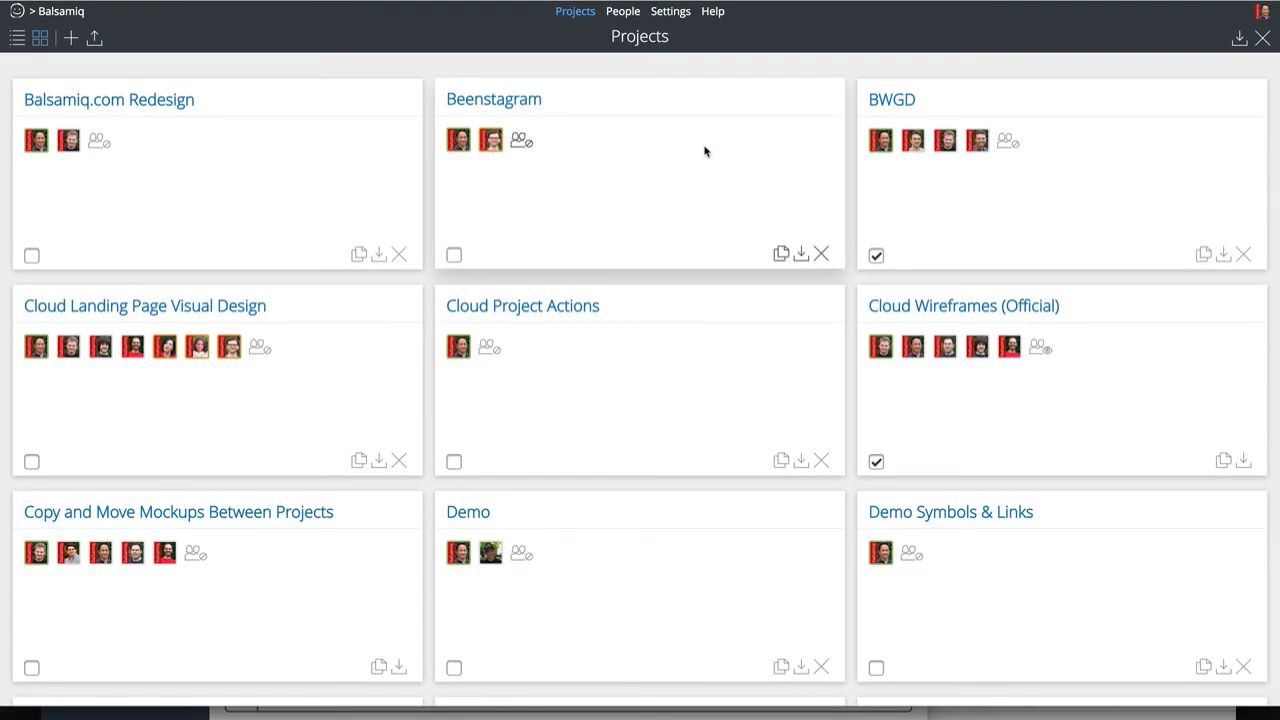
scroll(704, 151, down, 12)
scroll(704, 151, down, 3)
scroll(704, 151, up, 12)
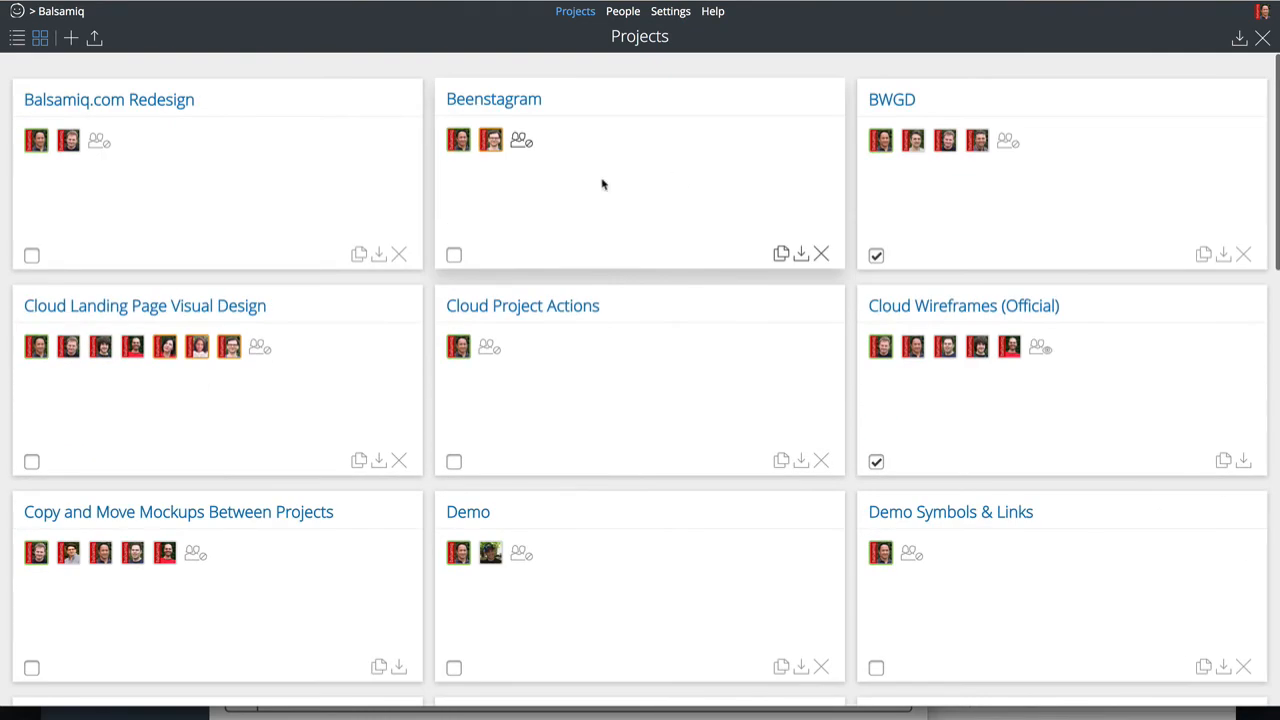
Try the lower sketch's toolbar and icons along its bottom edge at X 252, Y 1170, and return them beneath the header
key(ctrl+Tab)
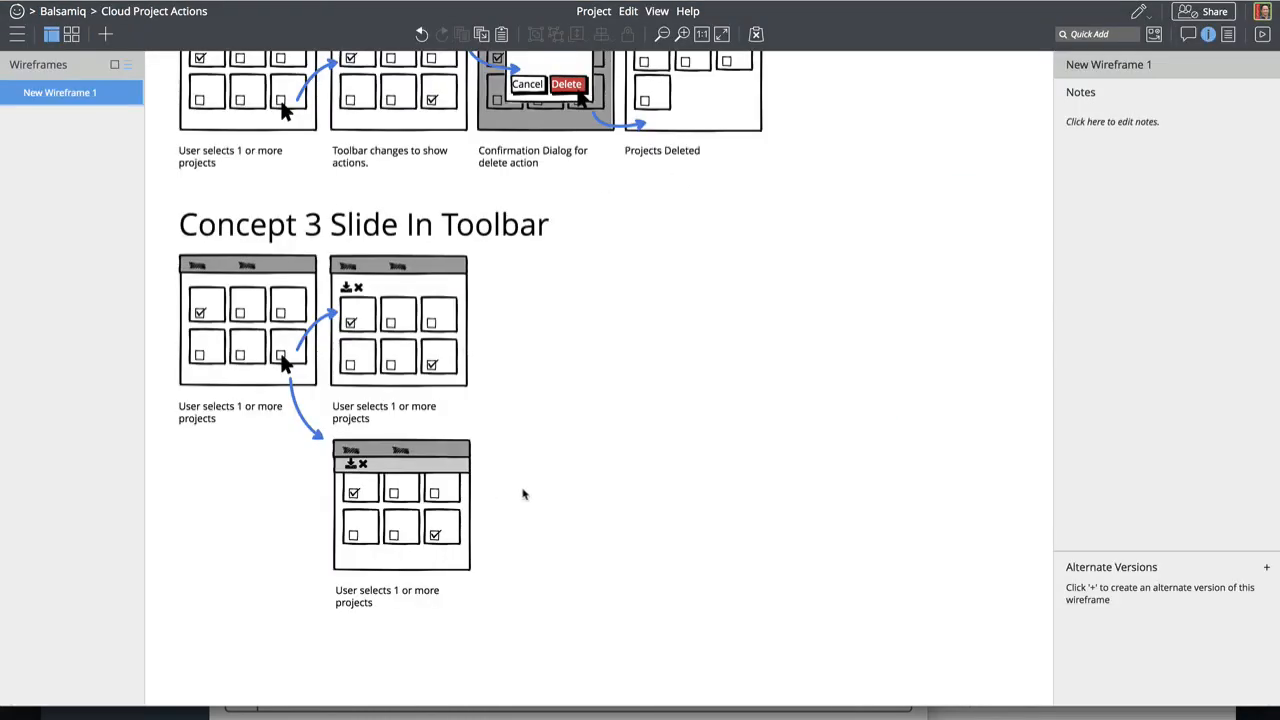
drag(523, 490, 324, 451)
drag(400, 466, 397, 565)
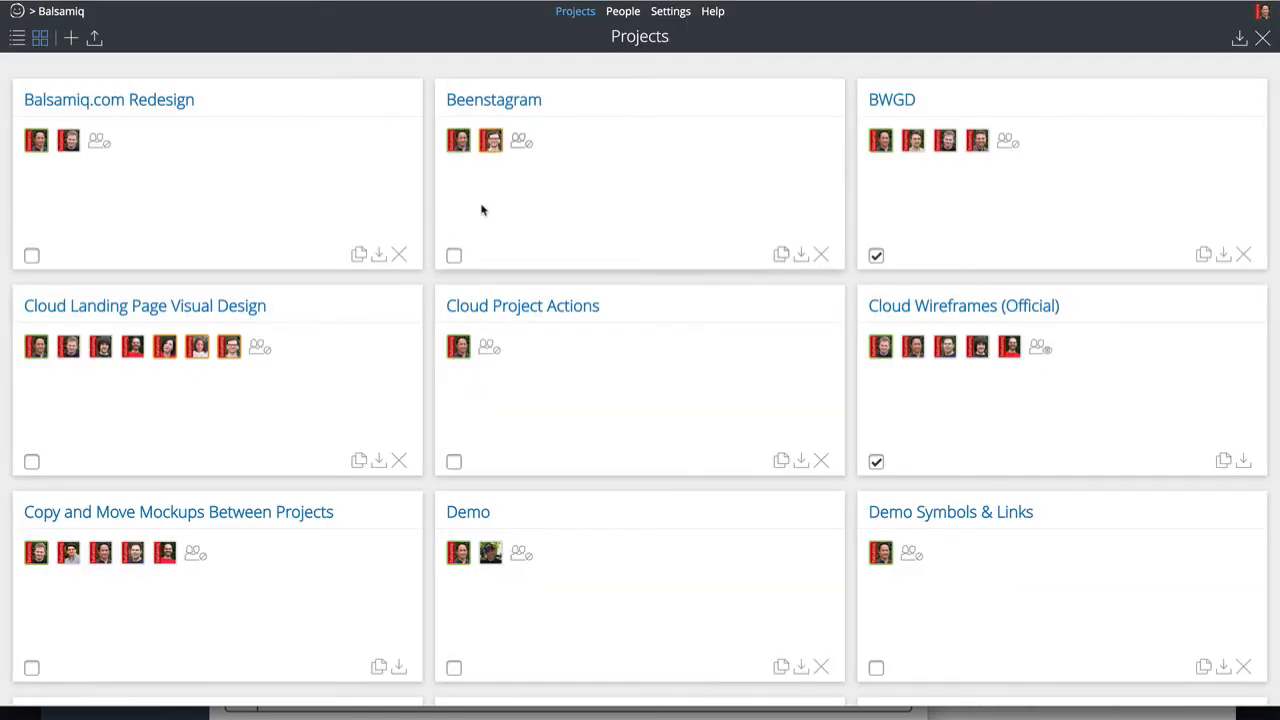
scroll(366, 343, down, 2)
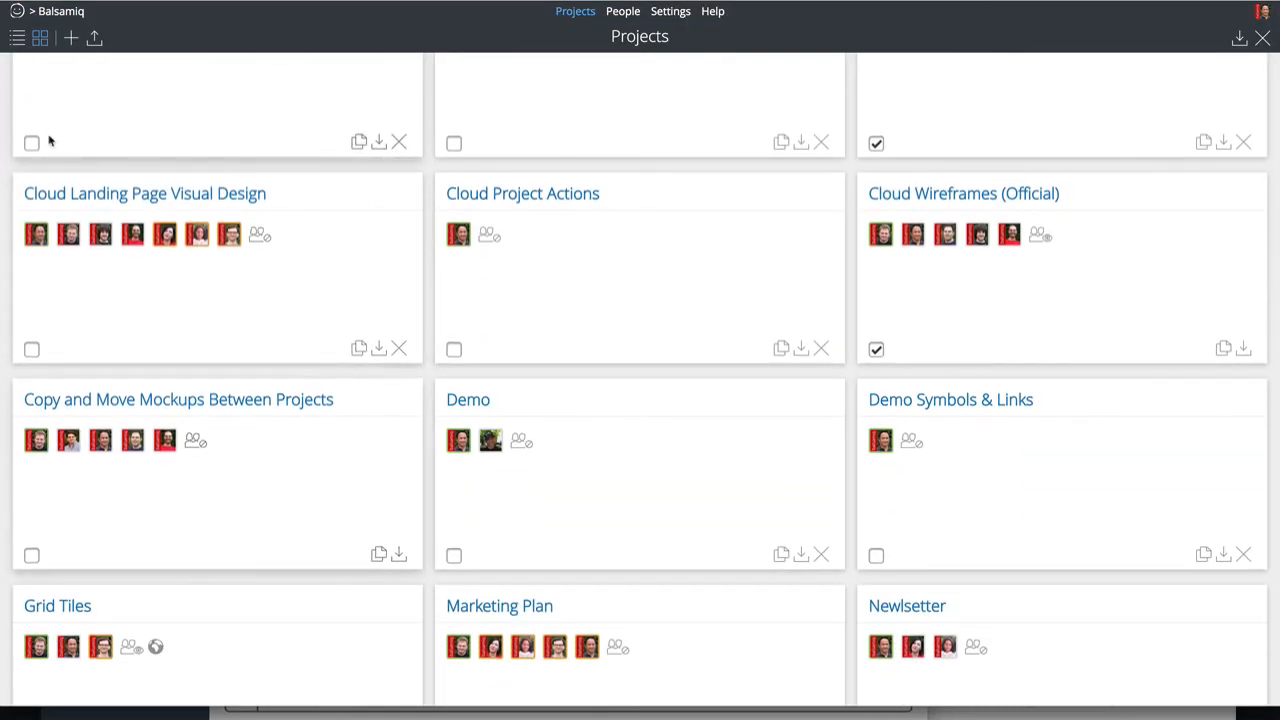
scroll(391, 611, down, 2)
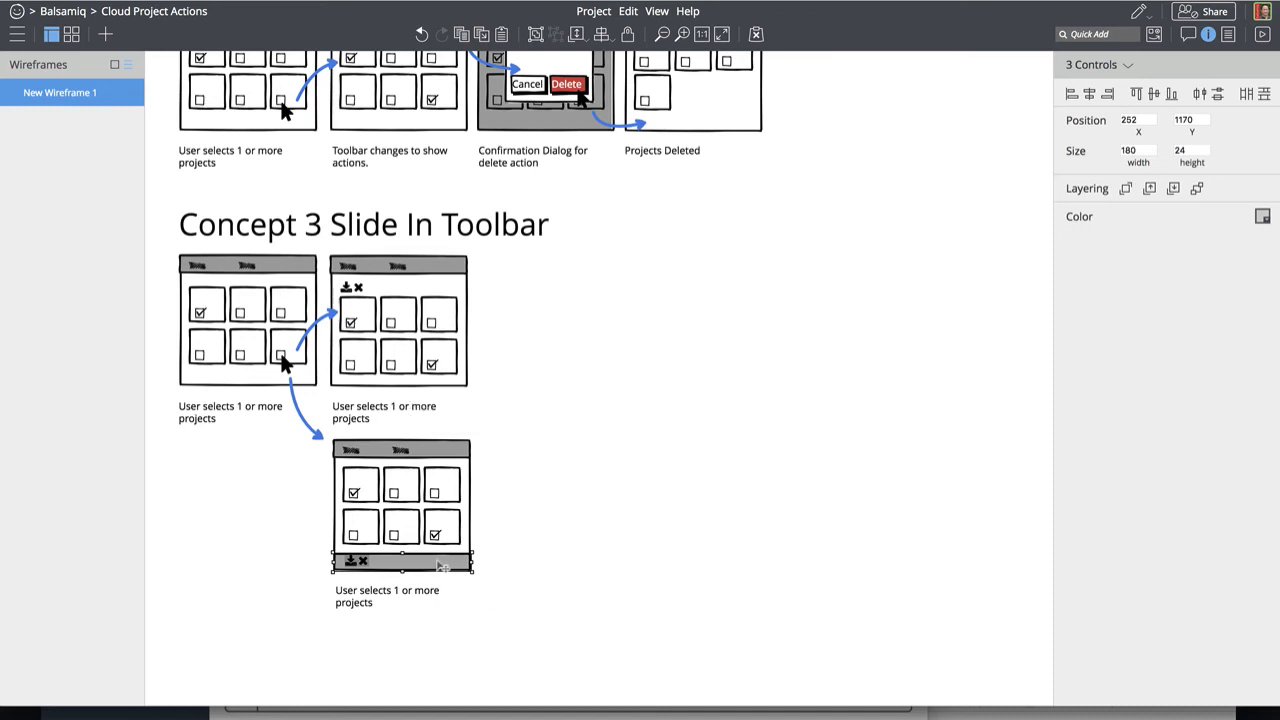
drag(441, 566, 441, 470)
click(487, 474)
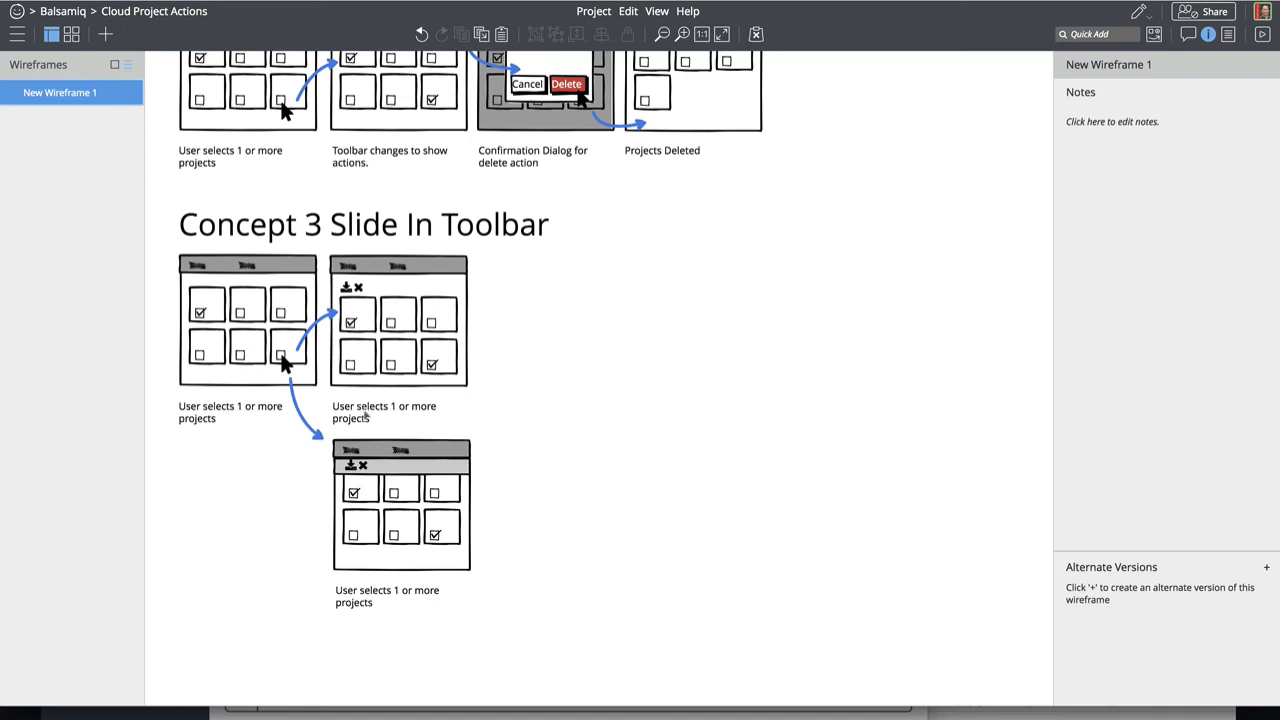
Change the caption under Concept 3's upper second sketch to "3.1 Actions slide in over project grid/list view"
click(365, 412)
double_click(365, 412)
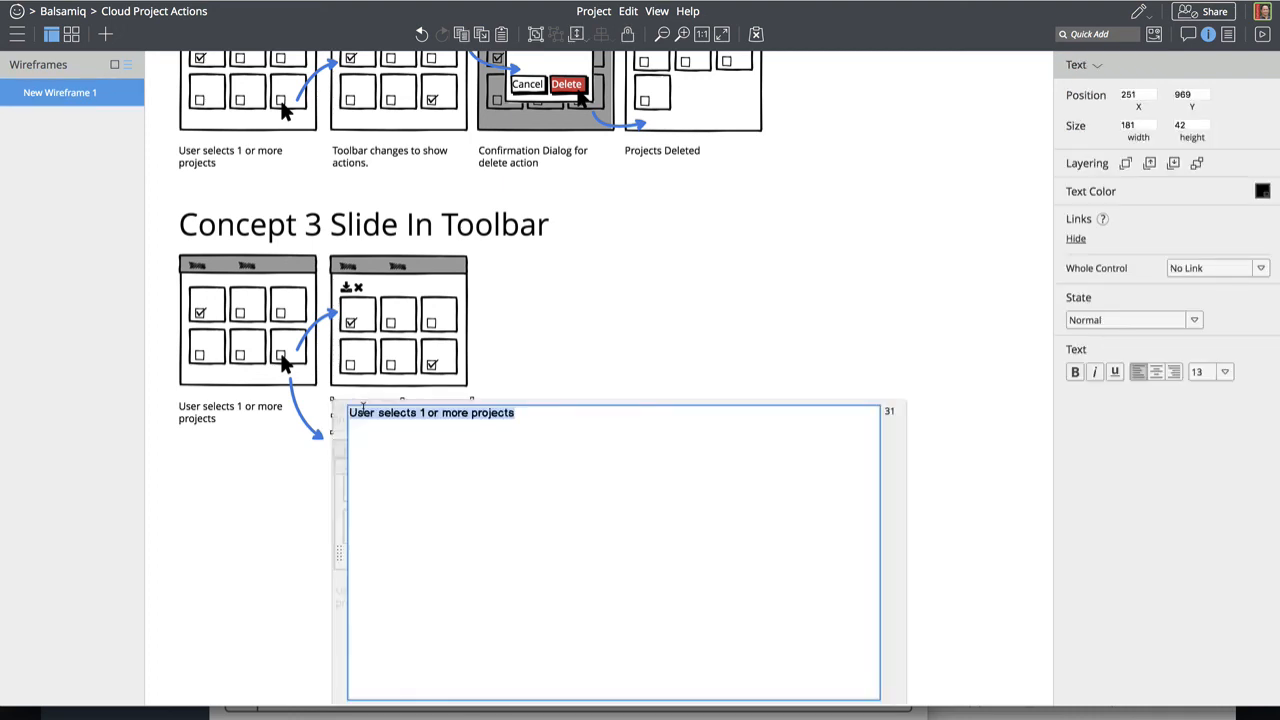
text(Act)
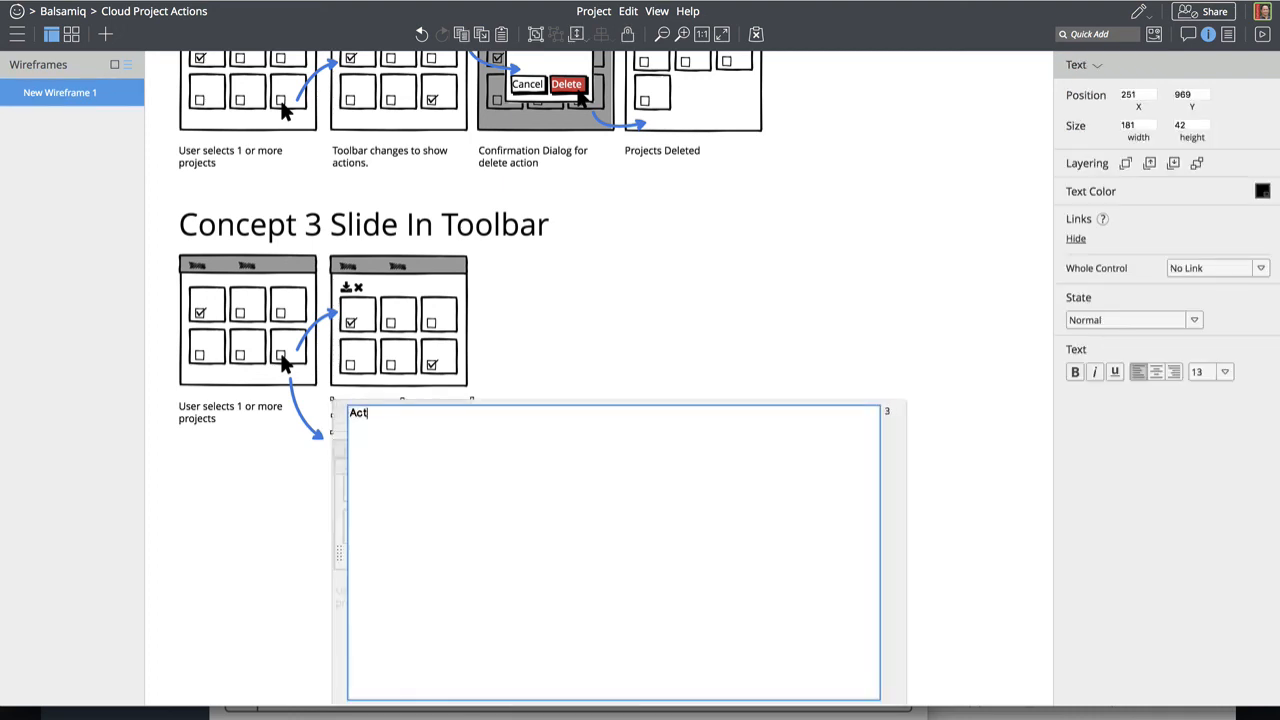
text(ions slide in )
text(3.1 )
text(over )
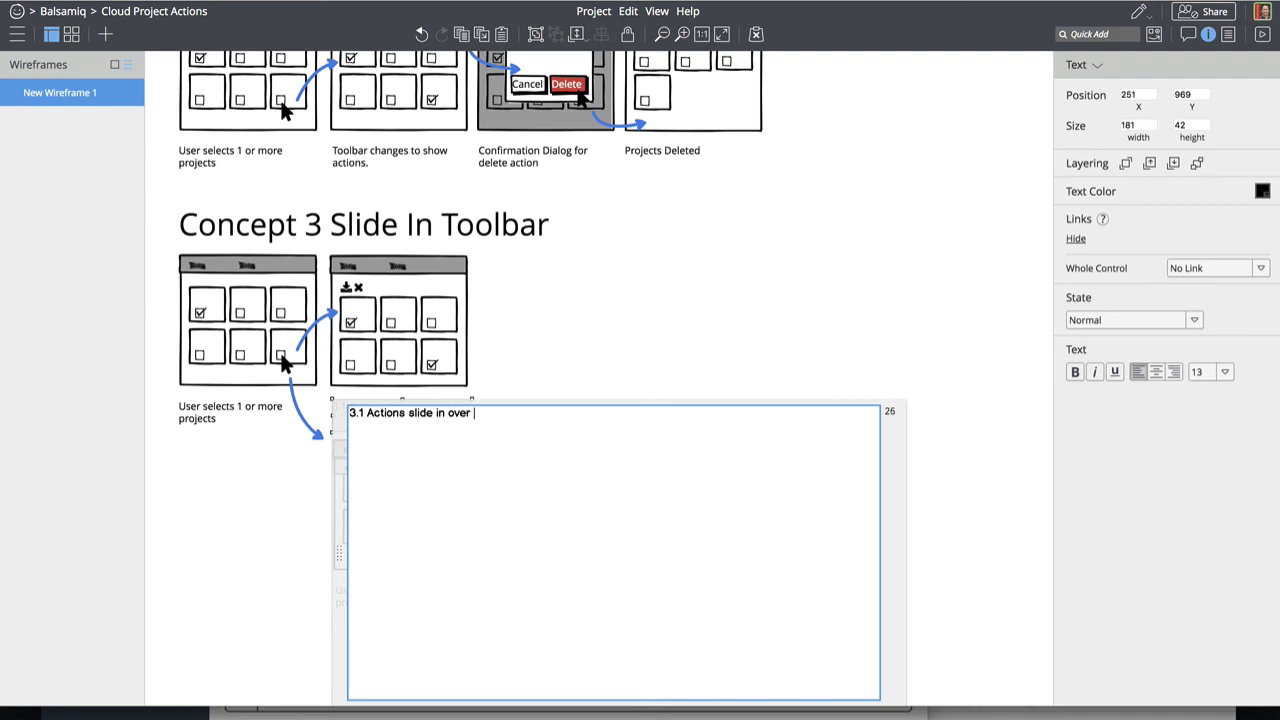
text(grid/list viewproject)
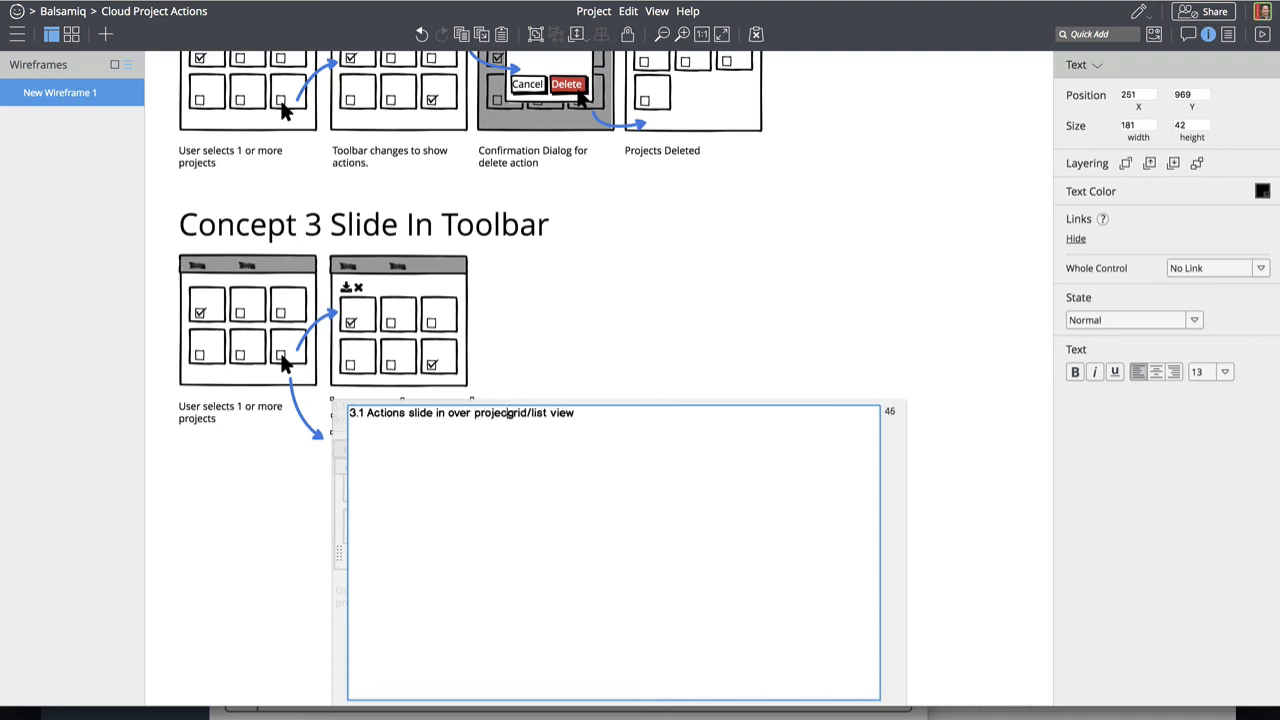
key(ctrl+Return)
Change the caption under Concept 3's lower sketch to "Action toolbar overlays grid/list view"
double_click(375, 594)
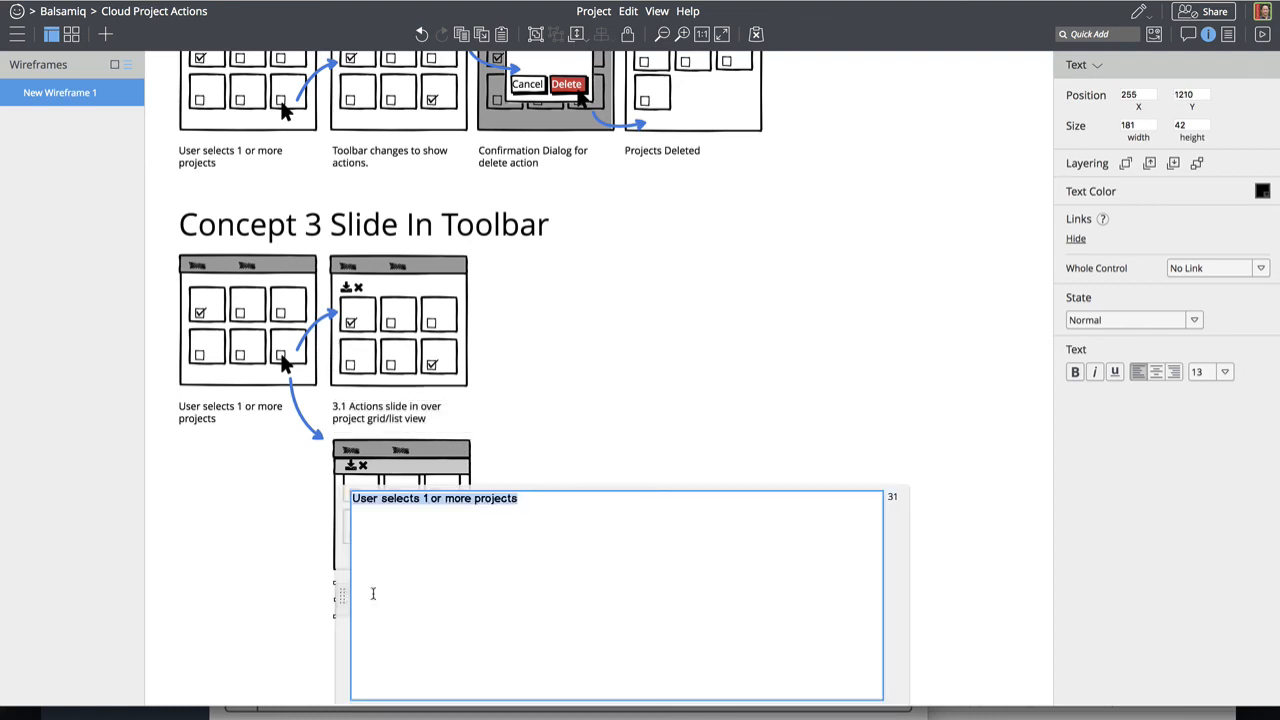
text(Action toolbar )
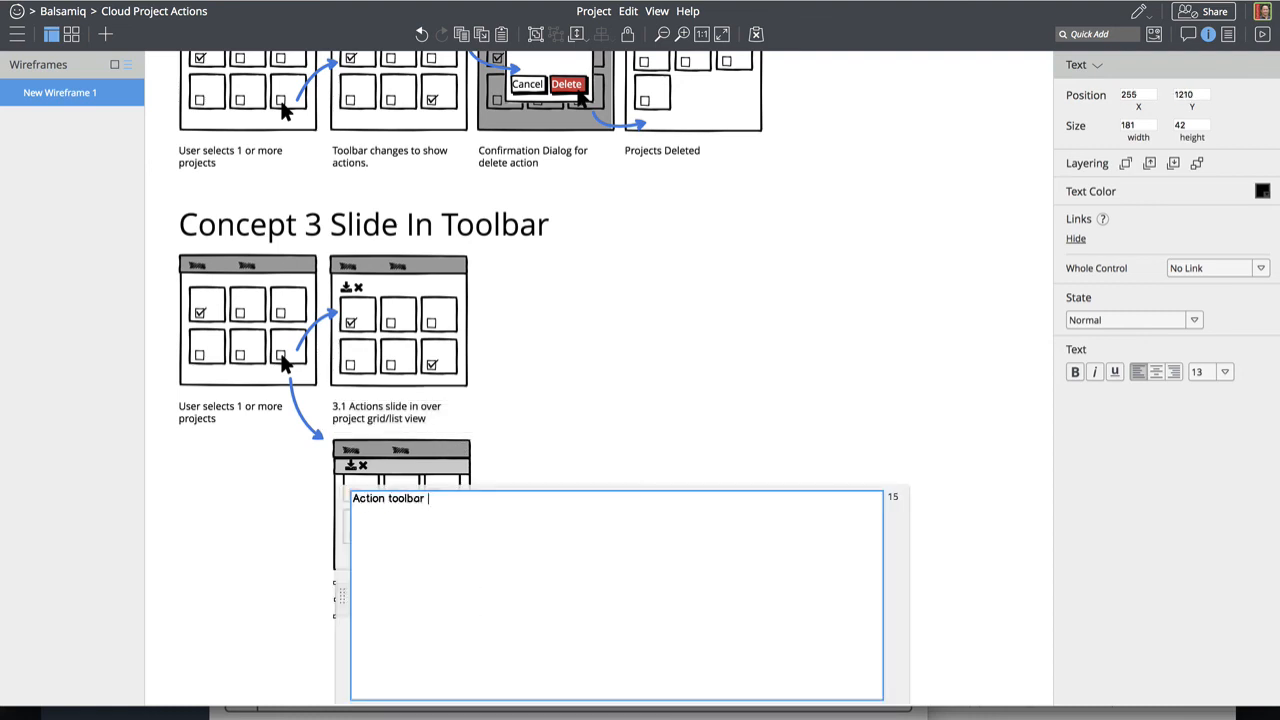
text(overlays grid/list view)
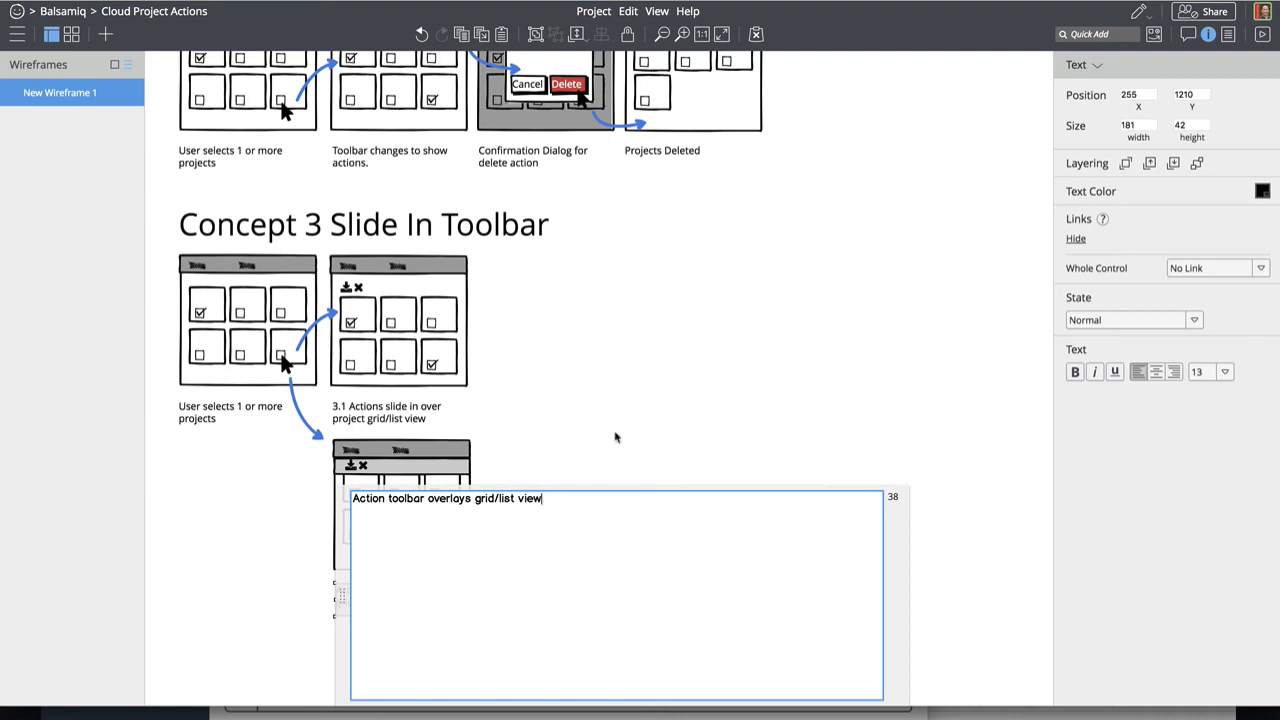
key(Return)
click(648, 423)
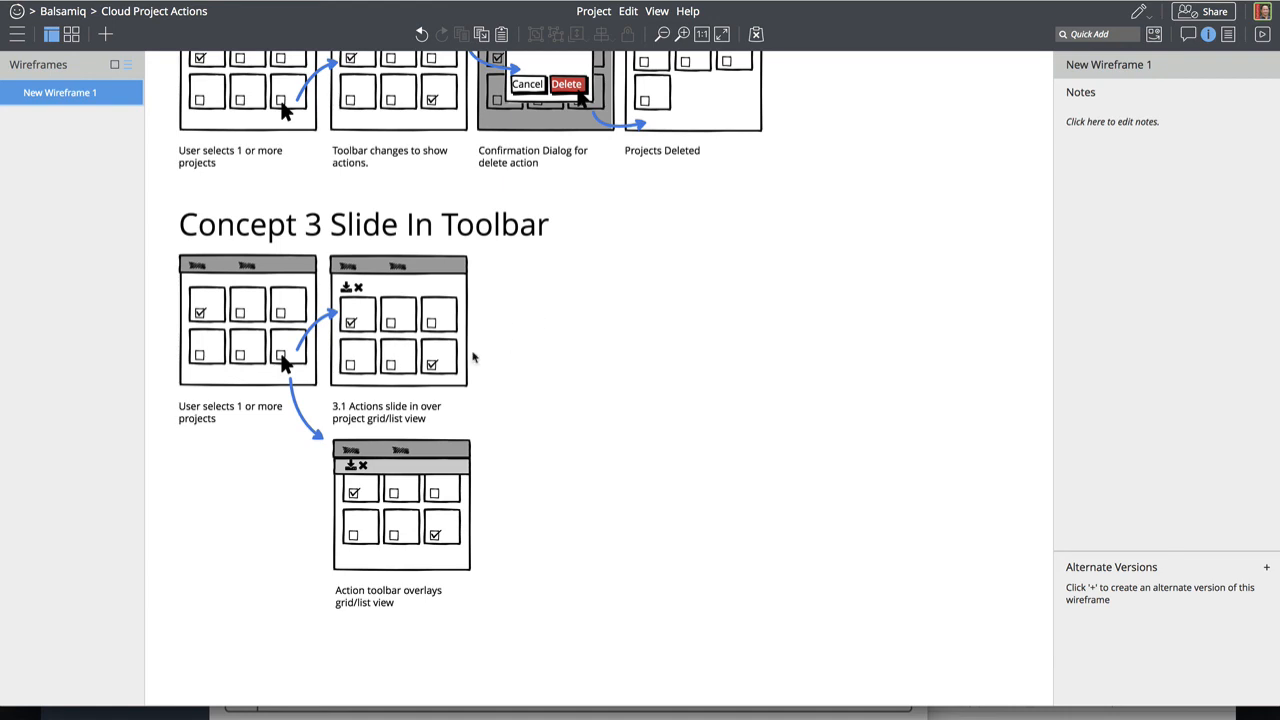
Review and compare the sketch flows of the Notifier, Modal Toolbar and Slide In Toolbar concepts, and select the Concept 2 title
scroll(474, 358, up, 8)
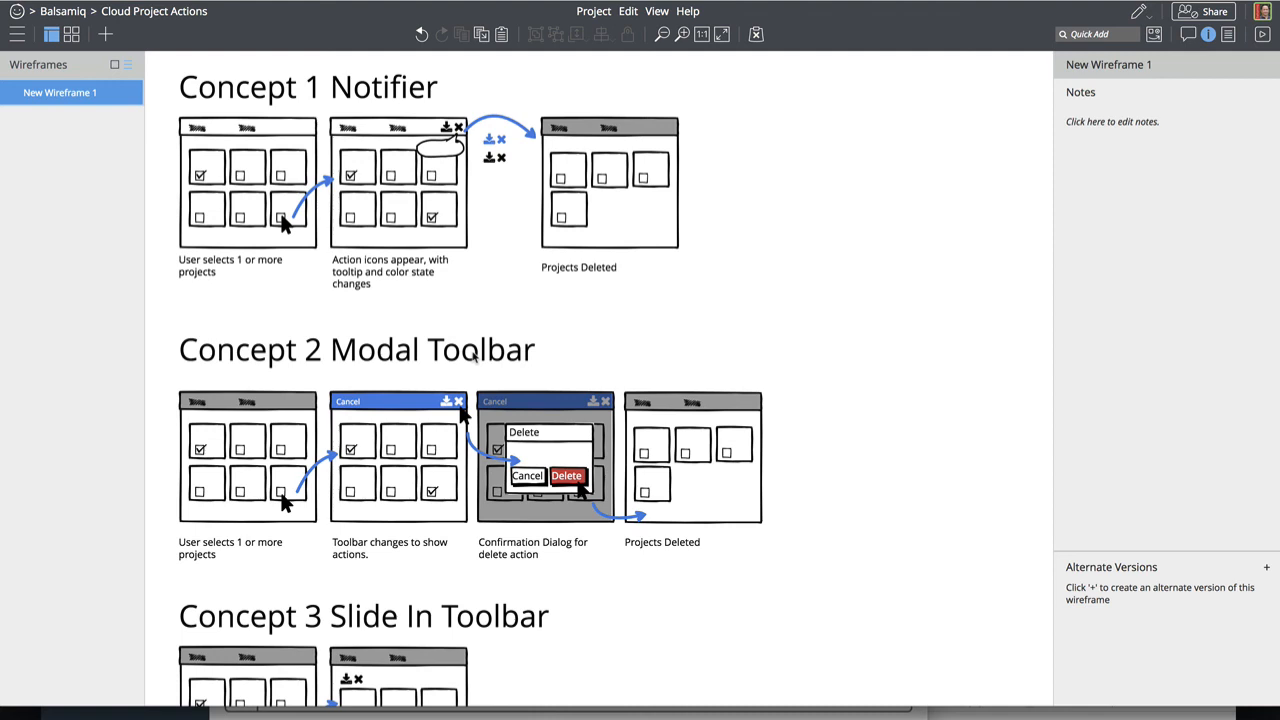
scroll(343, 667, down, 7)
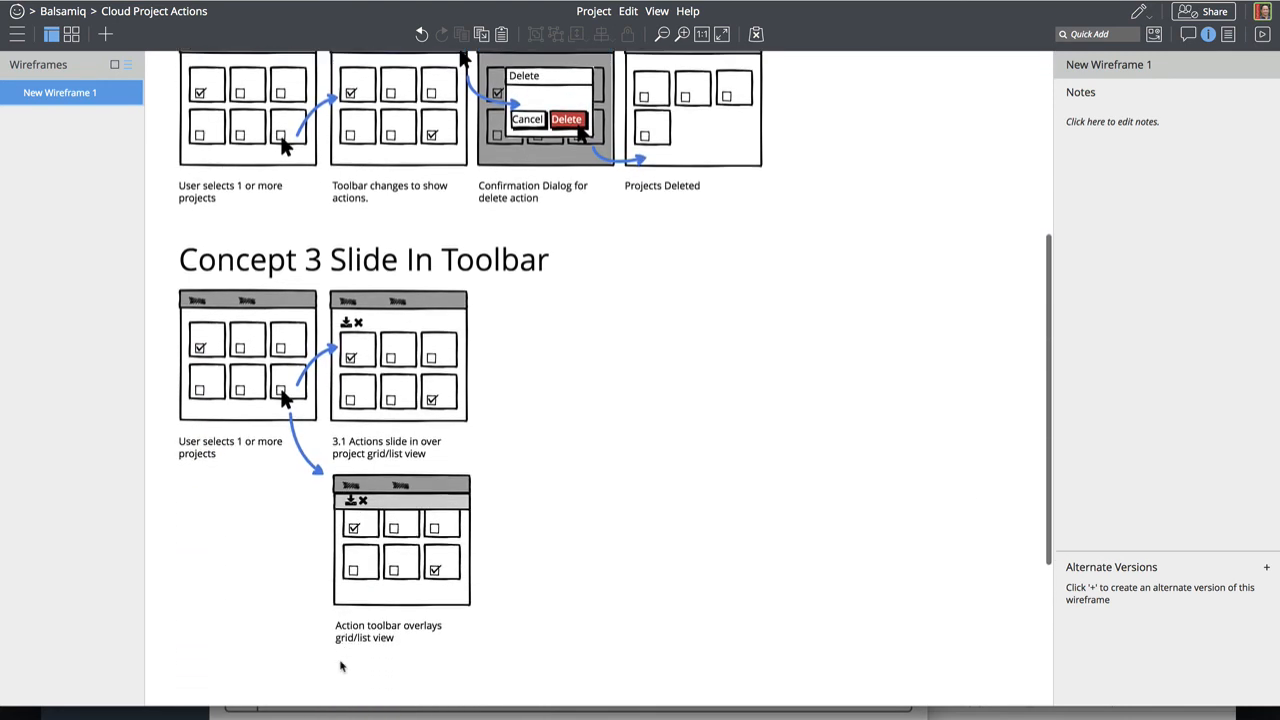
scroll(340, 667, down, 1)
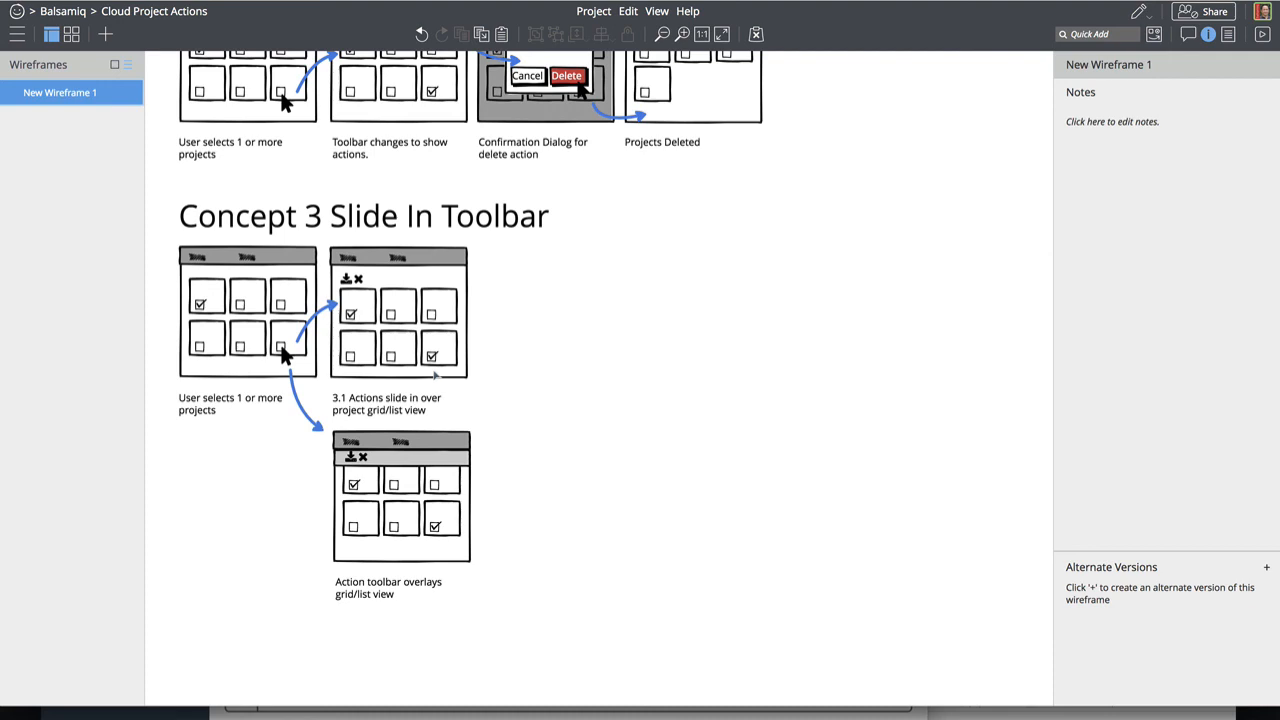
scroll(435, 374, up, 1)
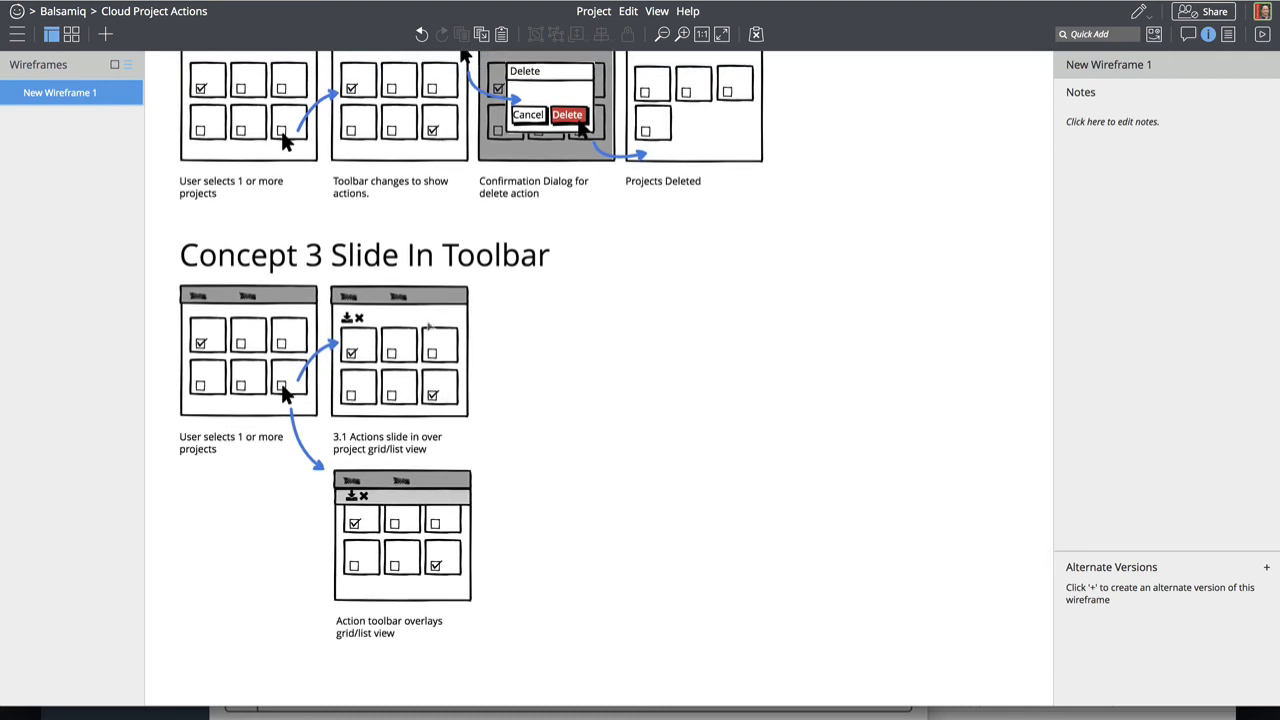
scroll(463, 396, up, 2)
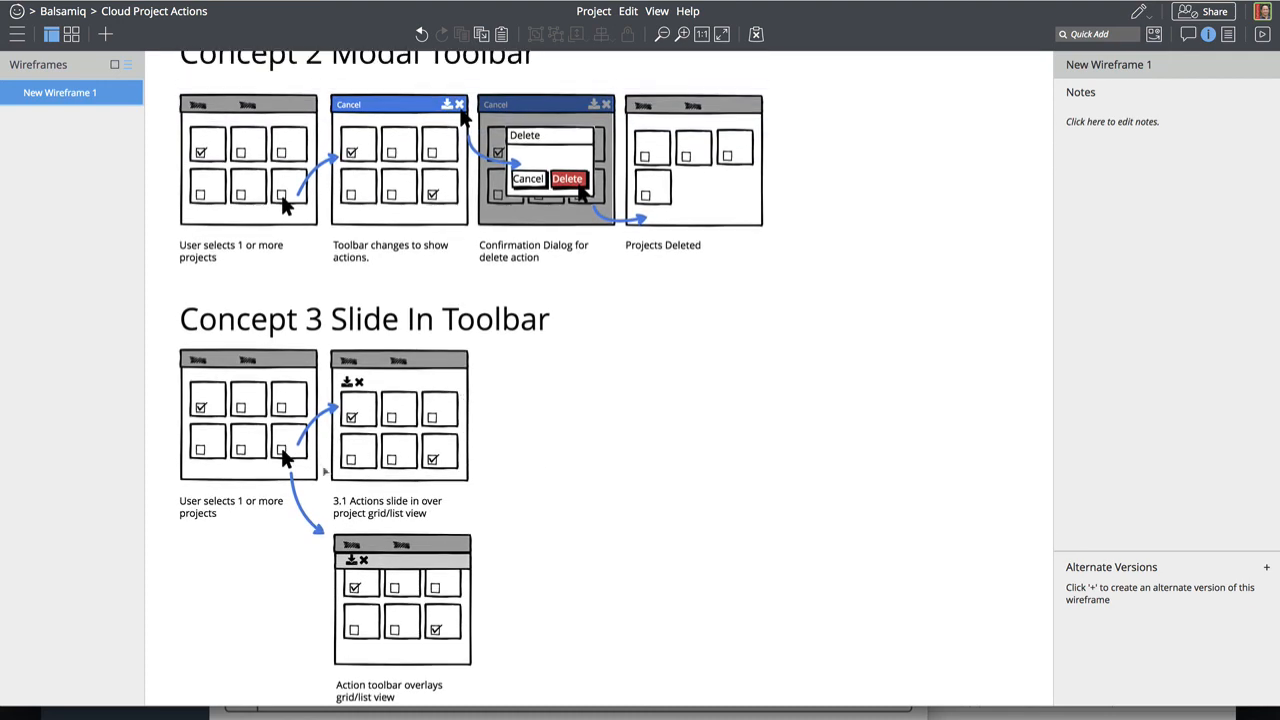
scroll(670, 502, up, 9)
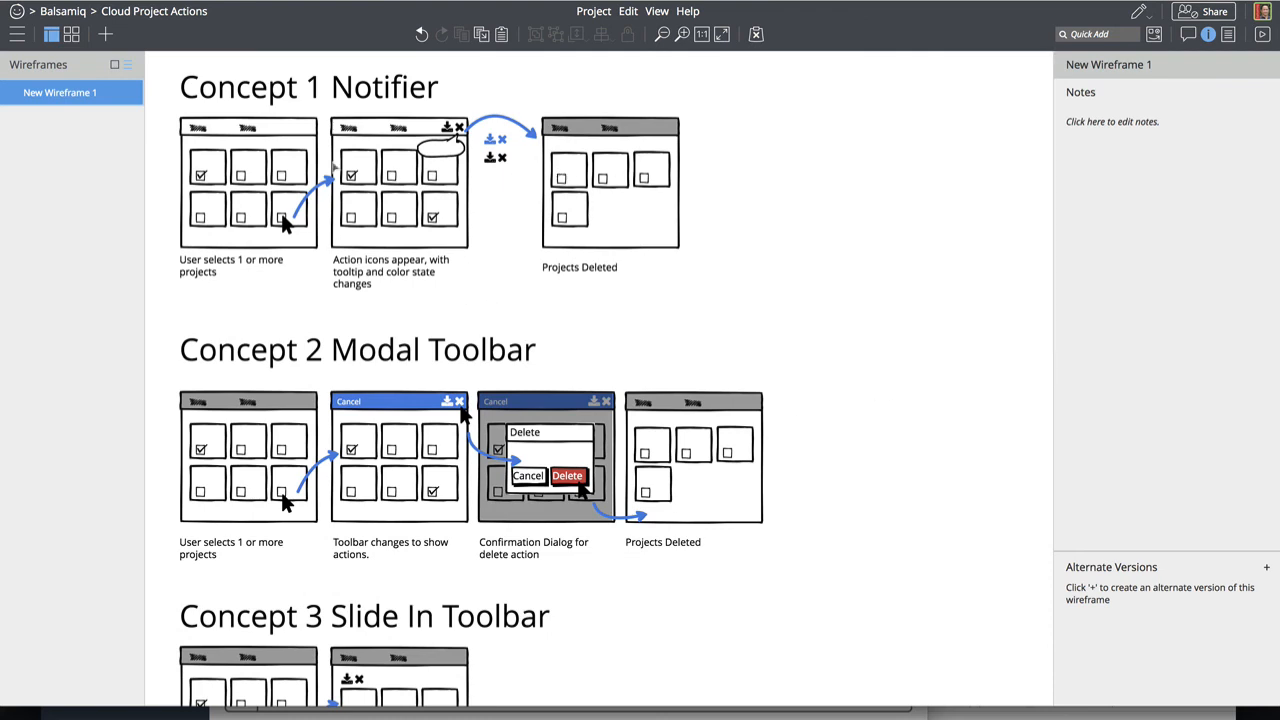
click(300, 355)
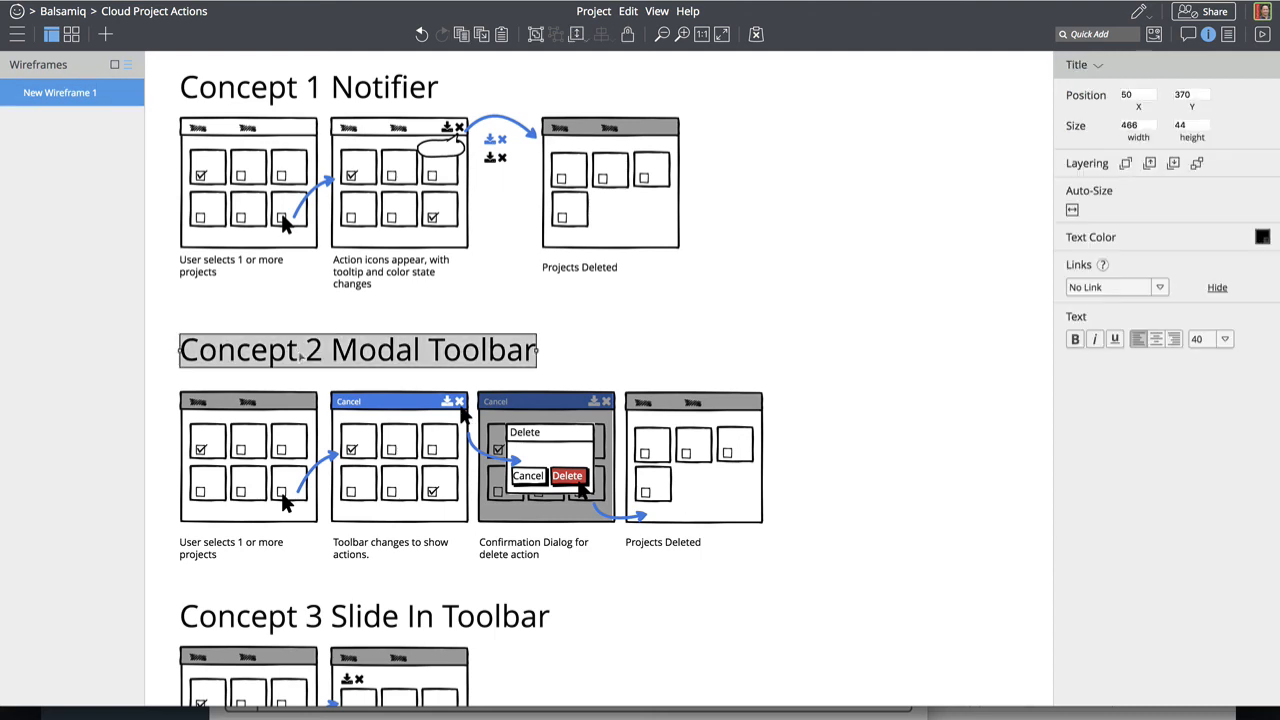